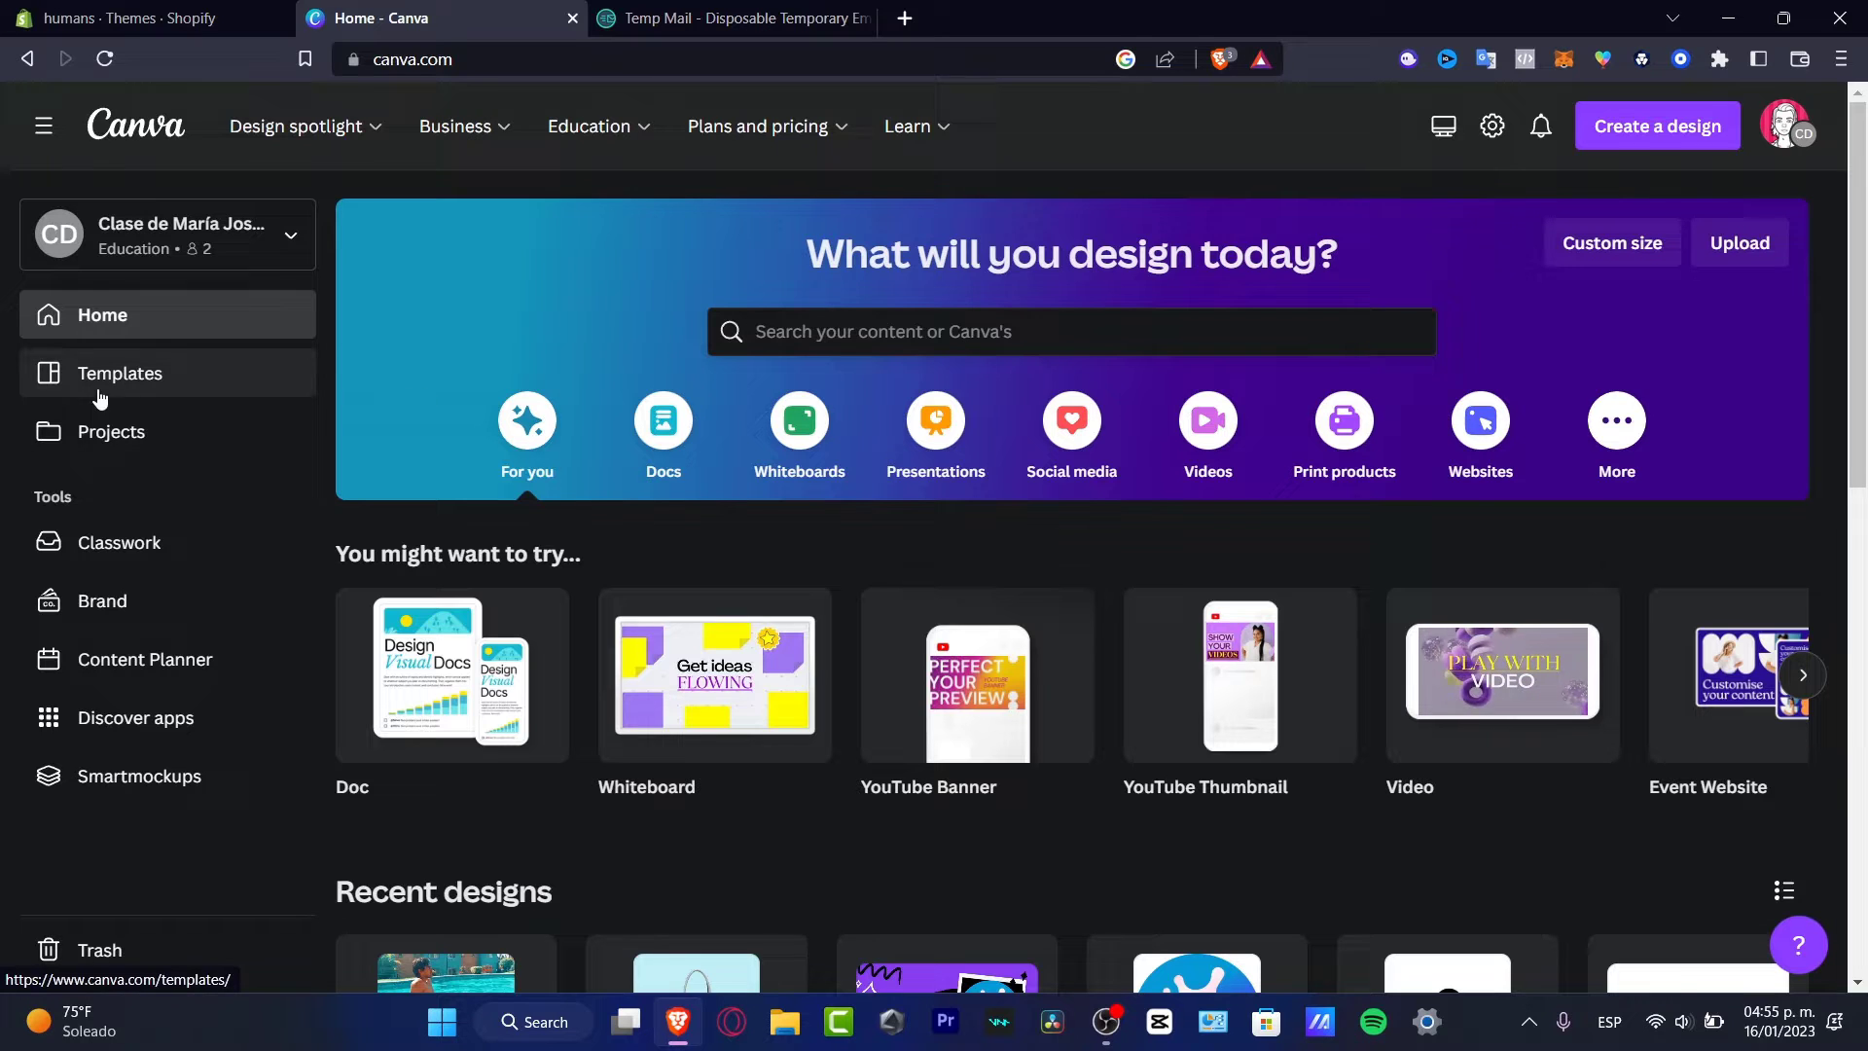
Open the template library and browse its main page
{"action": "left_click", "coordinate": [183, 383]}
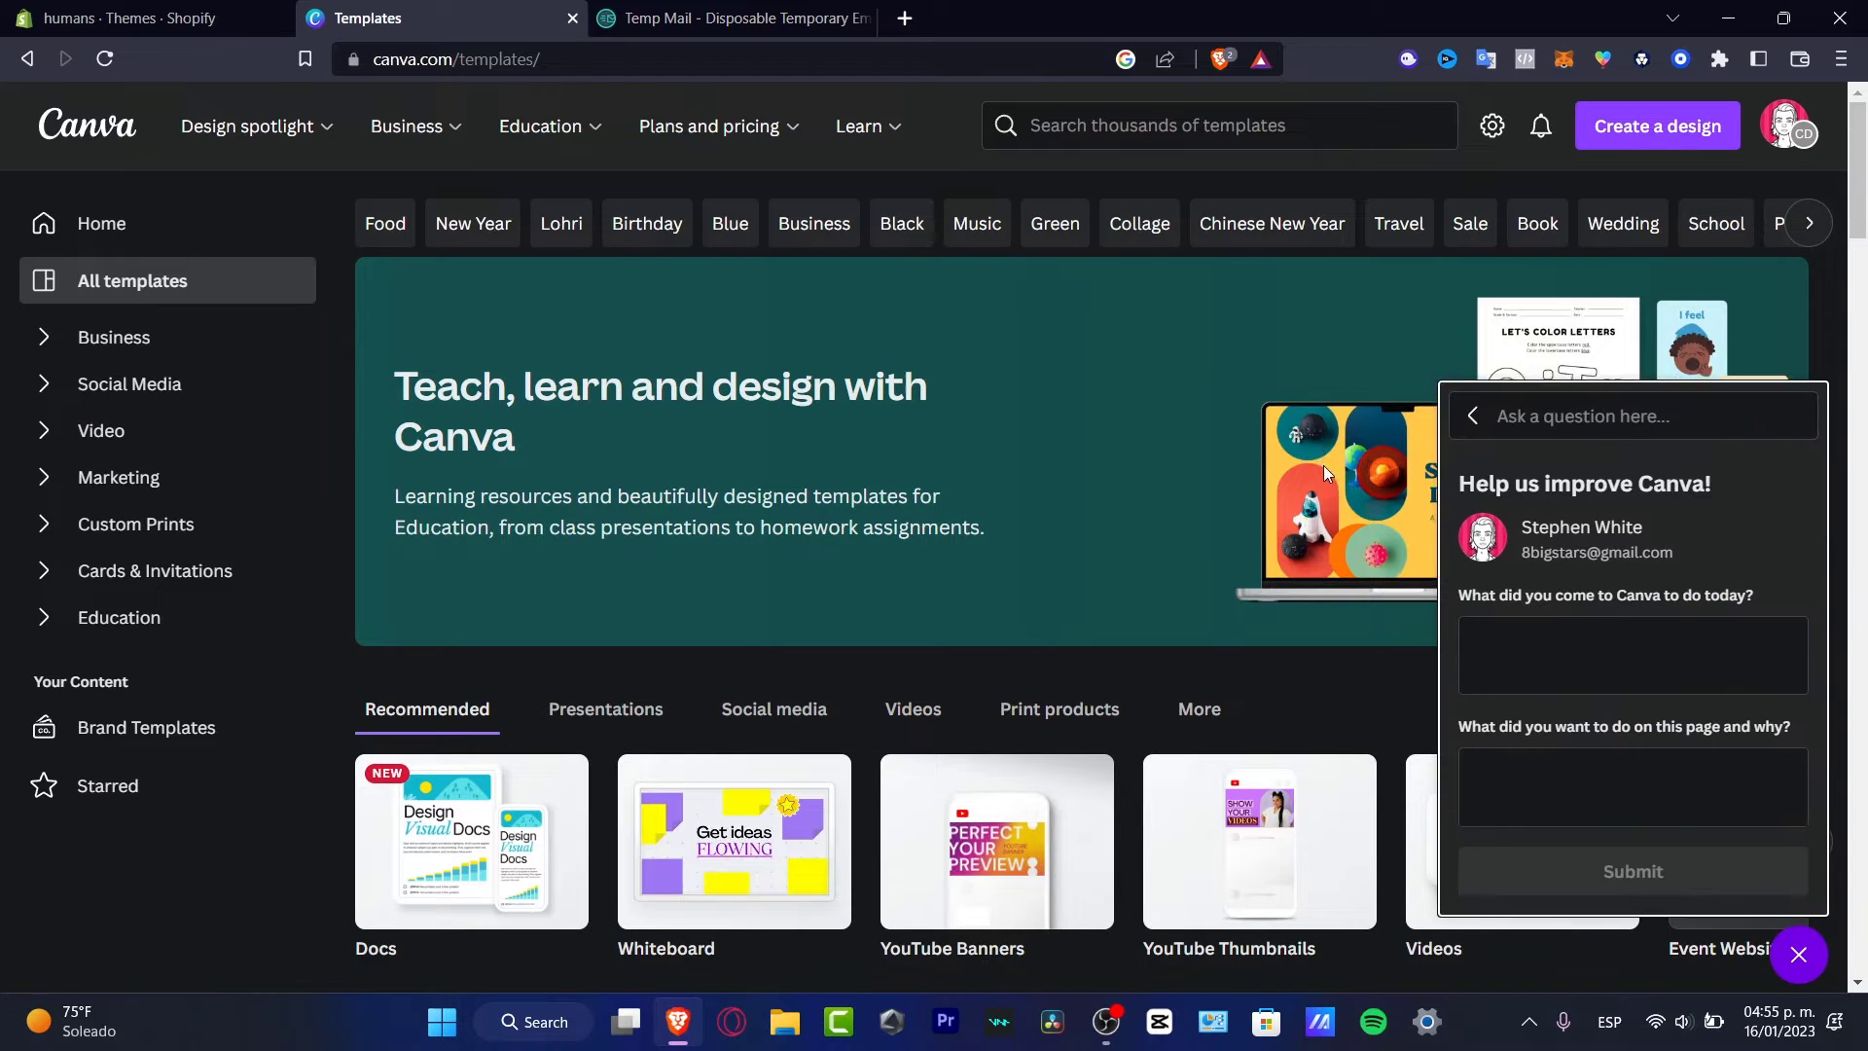
{"action": "scroll", "coordinate": [1324, 465], "scroll_direction": "down", "scroll_amount": 7}
{"action": "scroll", "coordinate": [1255, 642], "scroll_direction": "up", "scroll_amount": 10}
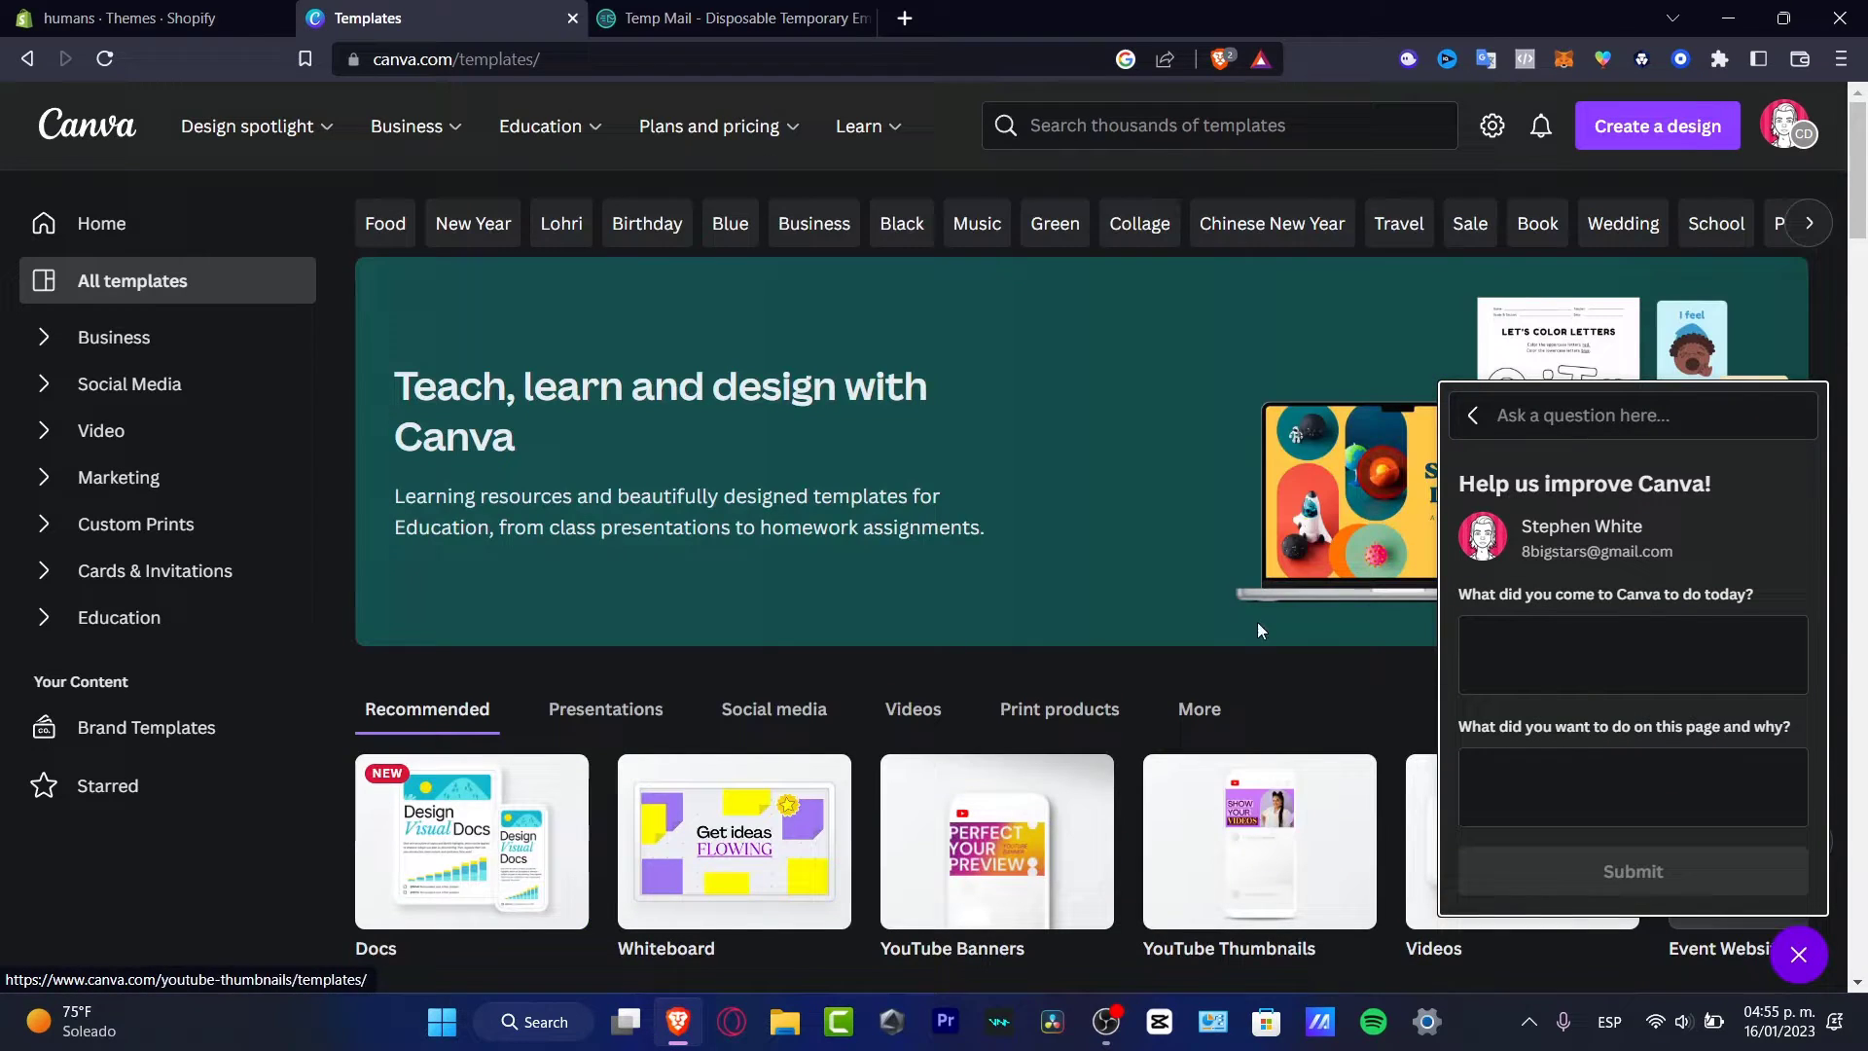
Search the templates for "brochure" and close the feedback form
{"action": "left_click", "coordinate": [1105, 142]}
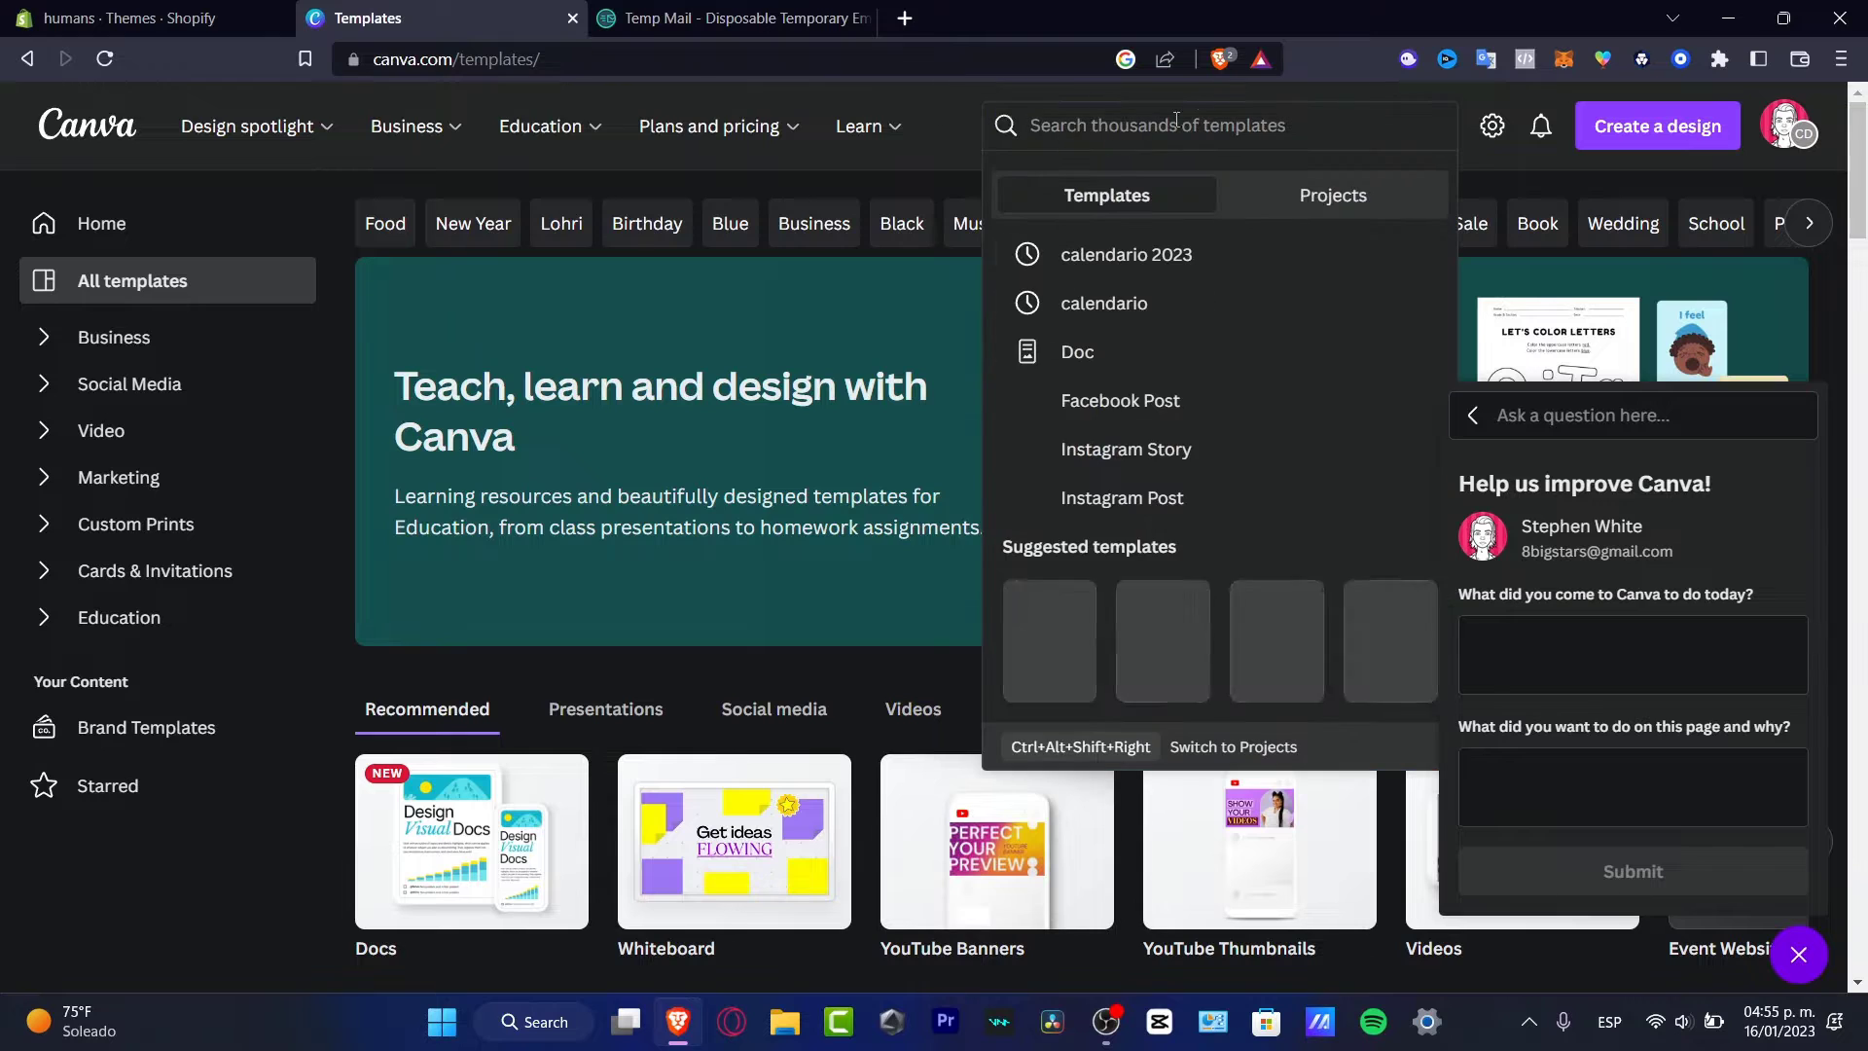
{"action": "type", "text": "brou"}
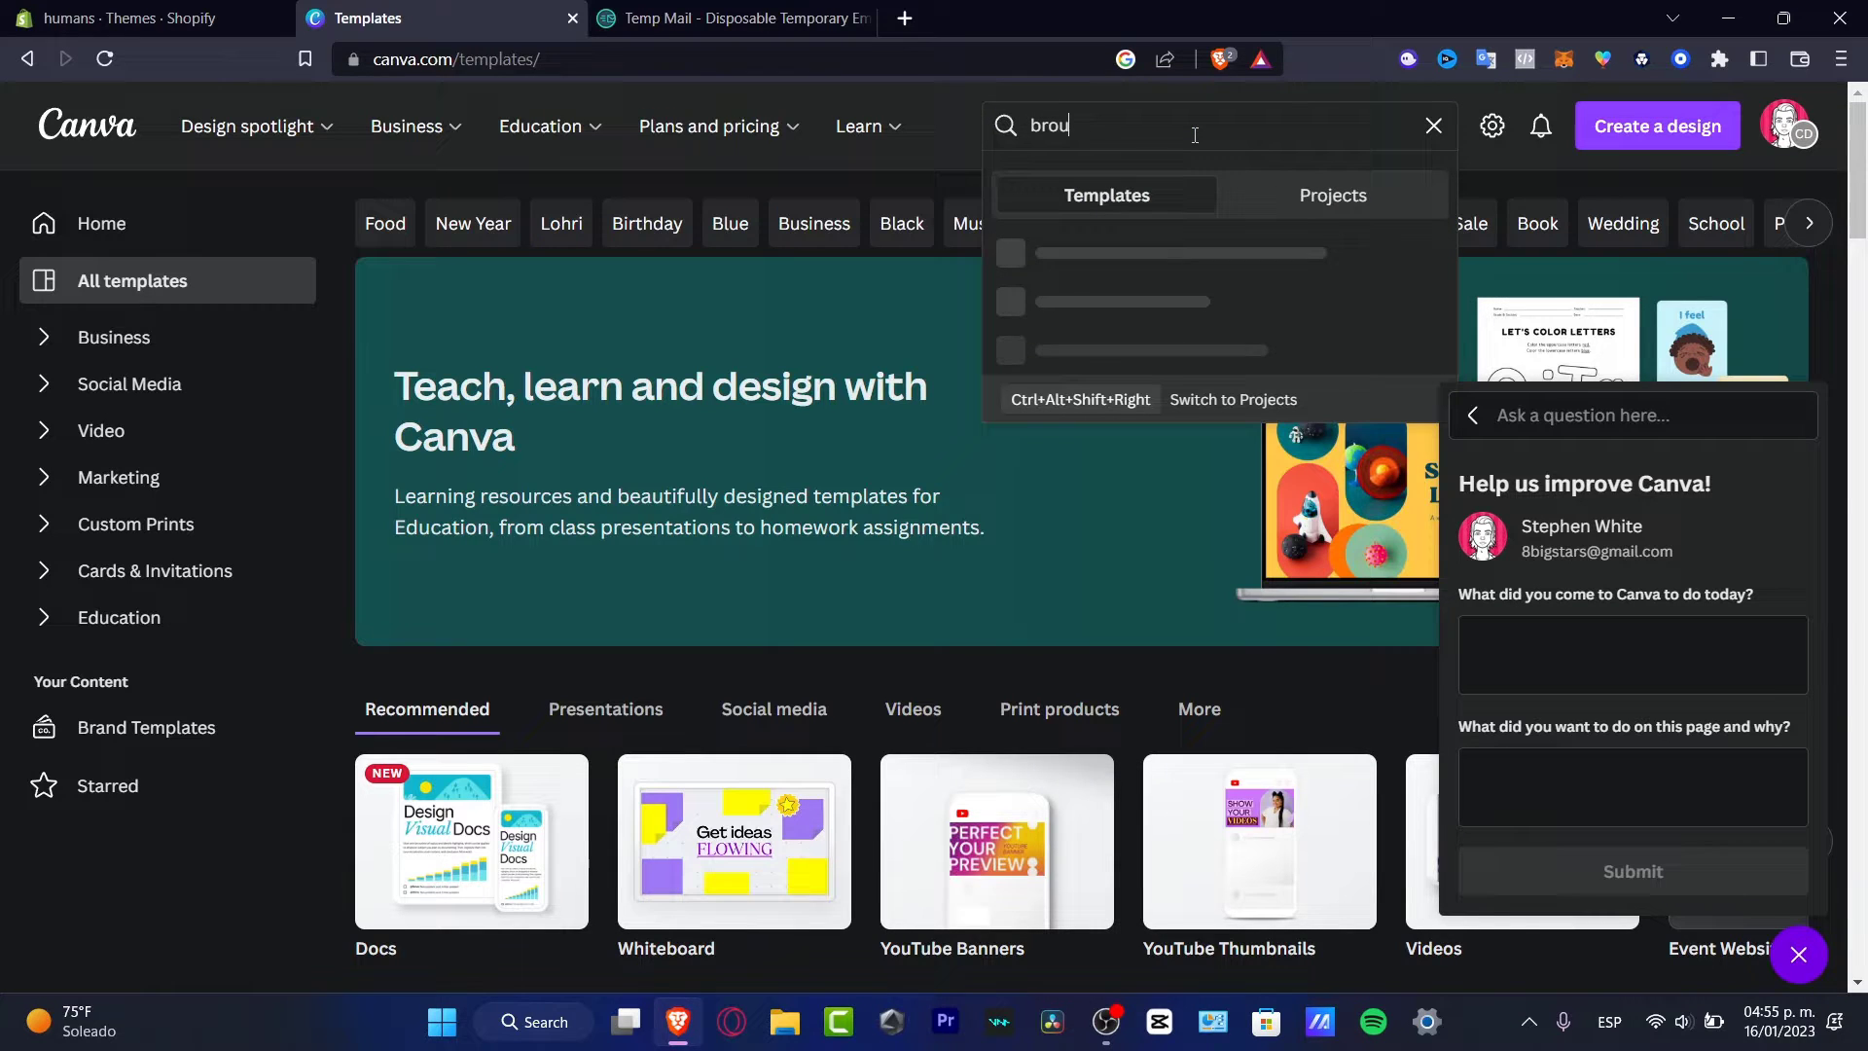
{"action": "type", "text": "chure"}
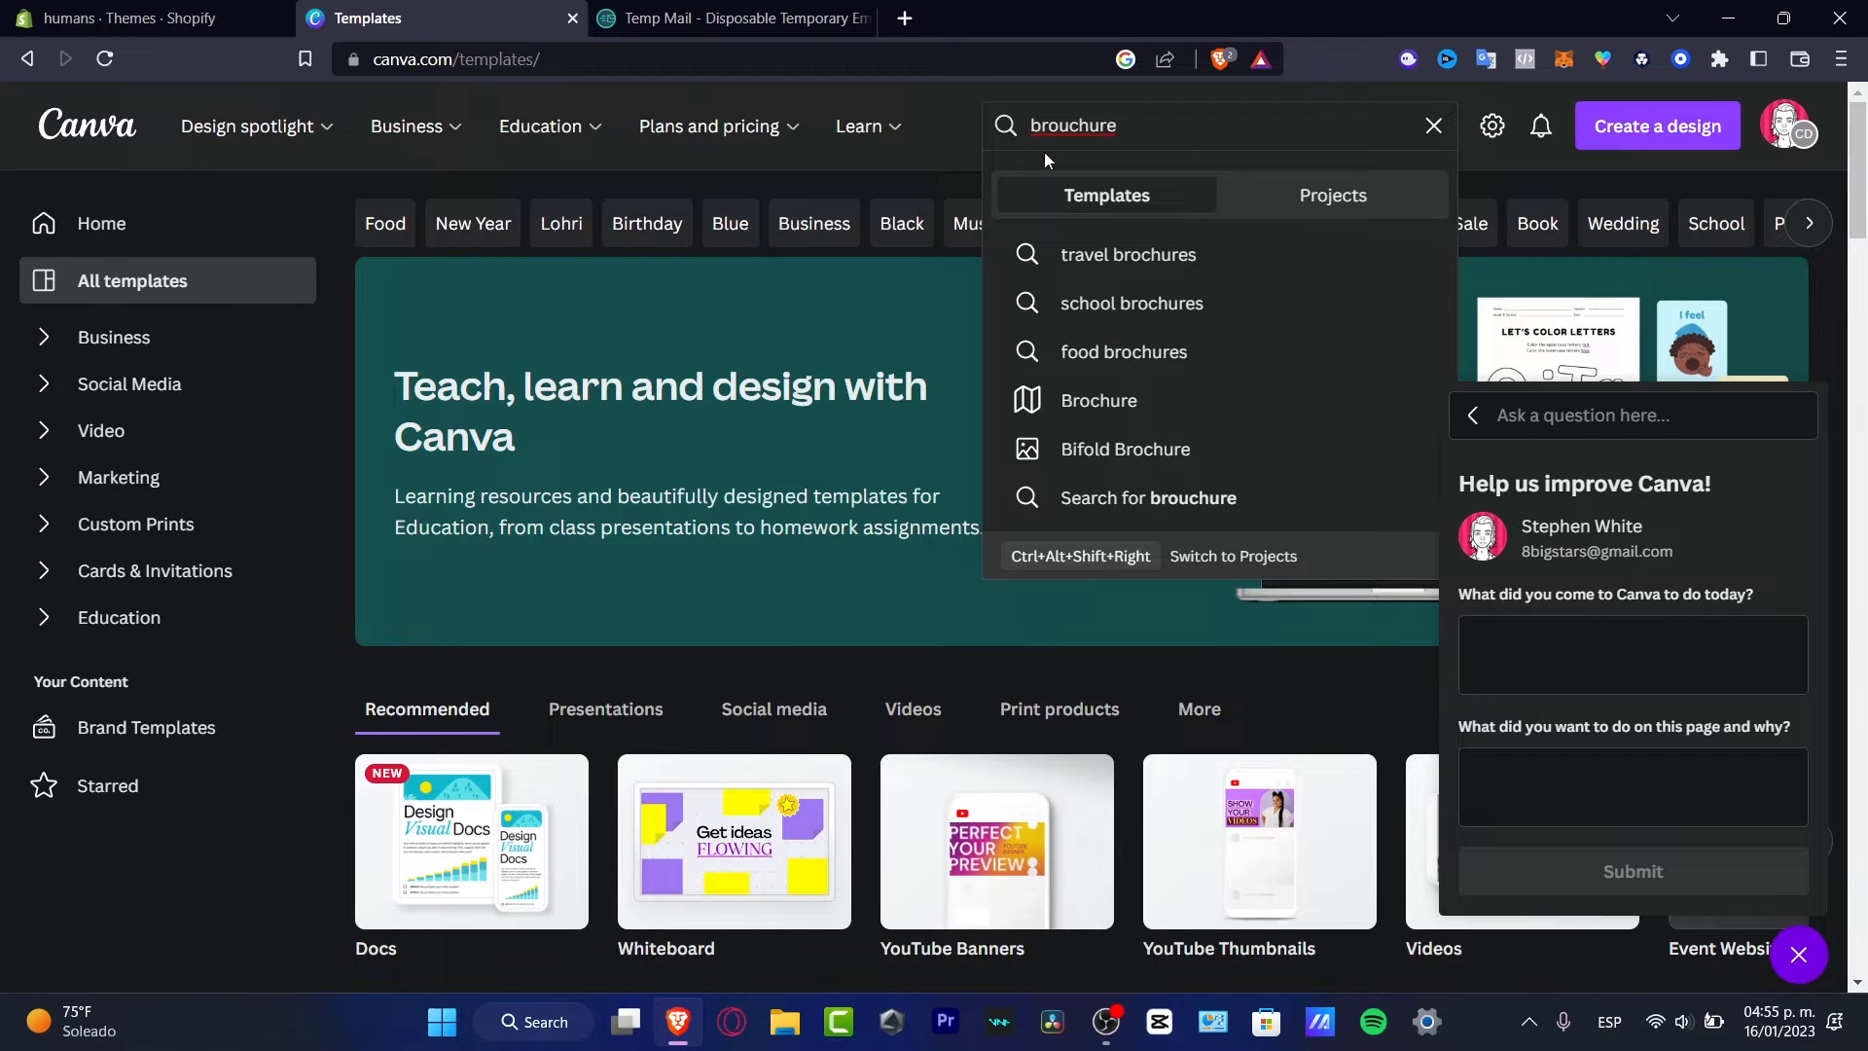
{"action": "left_click", "coordinate": [1062, 124]}
{"action": "key", "text": "BackSpace"}
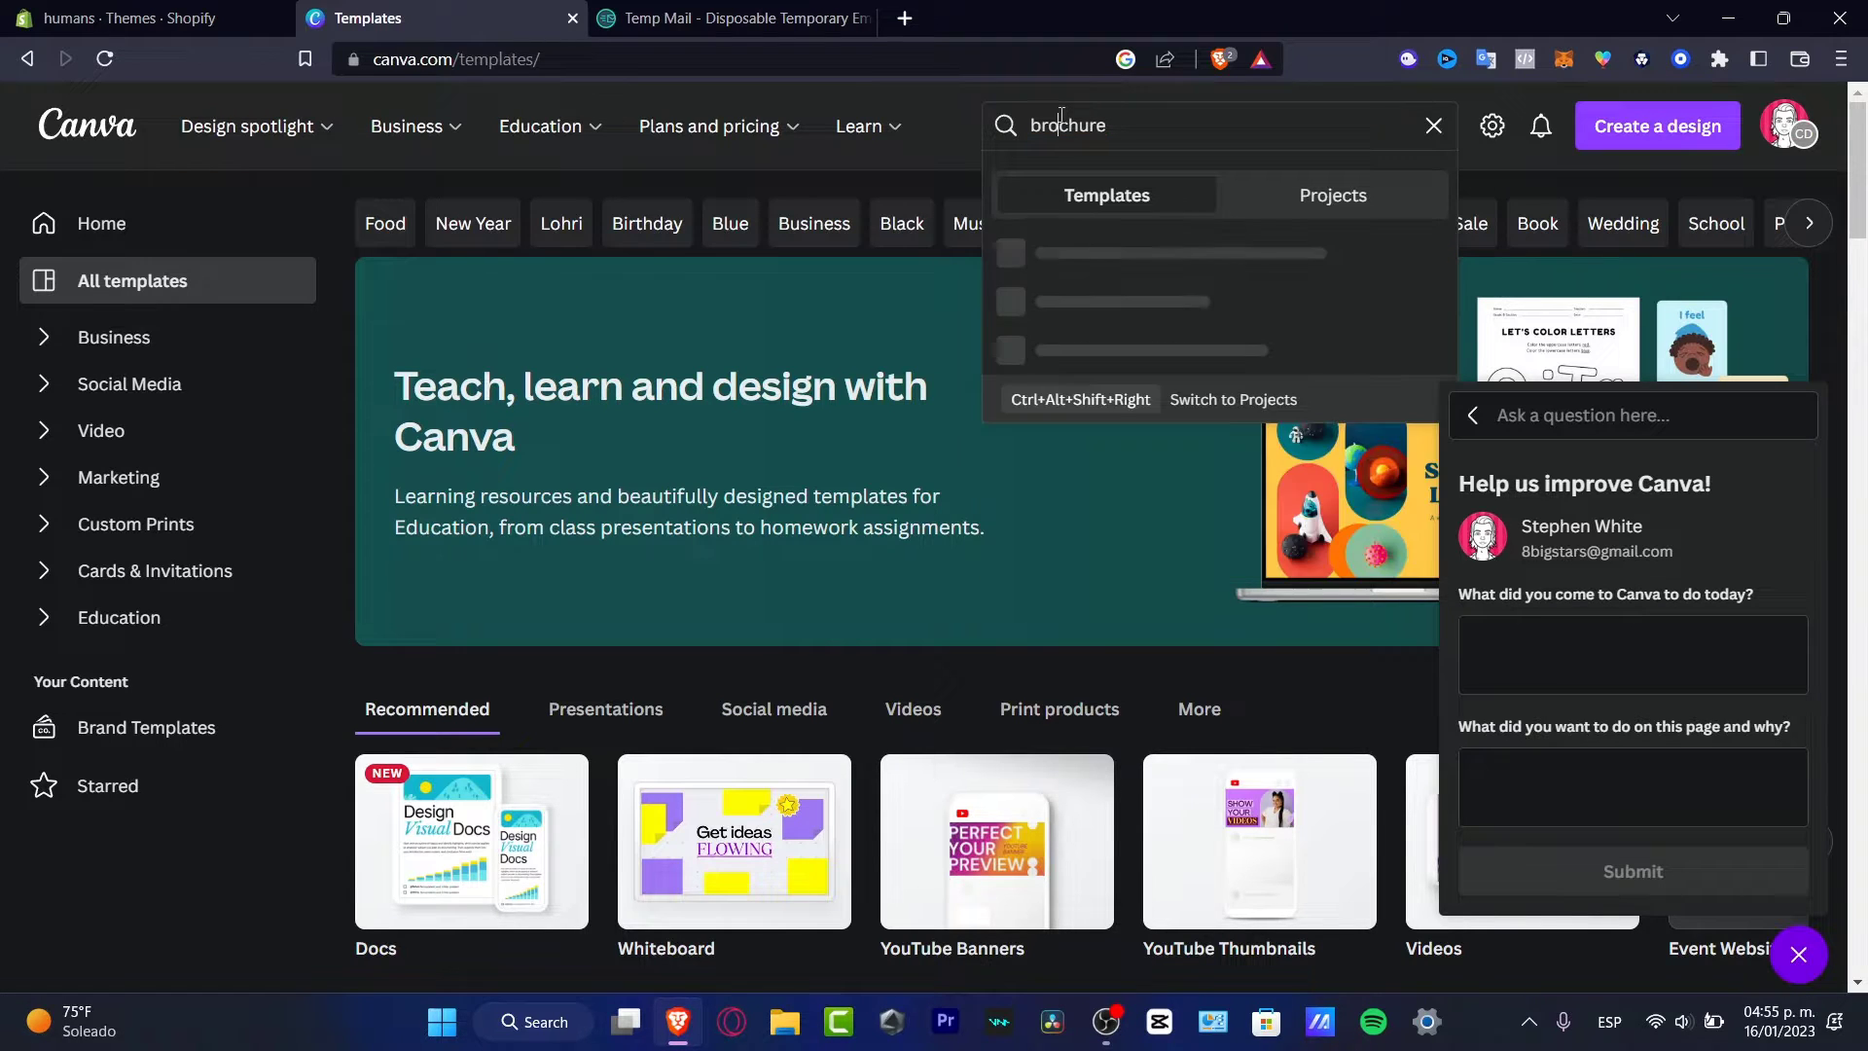
{"action": "key", "text": "Return"}
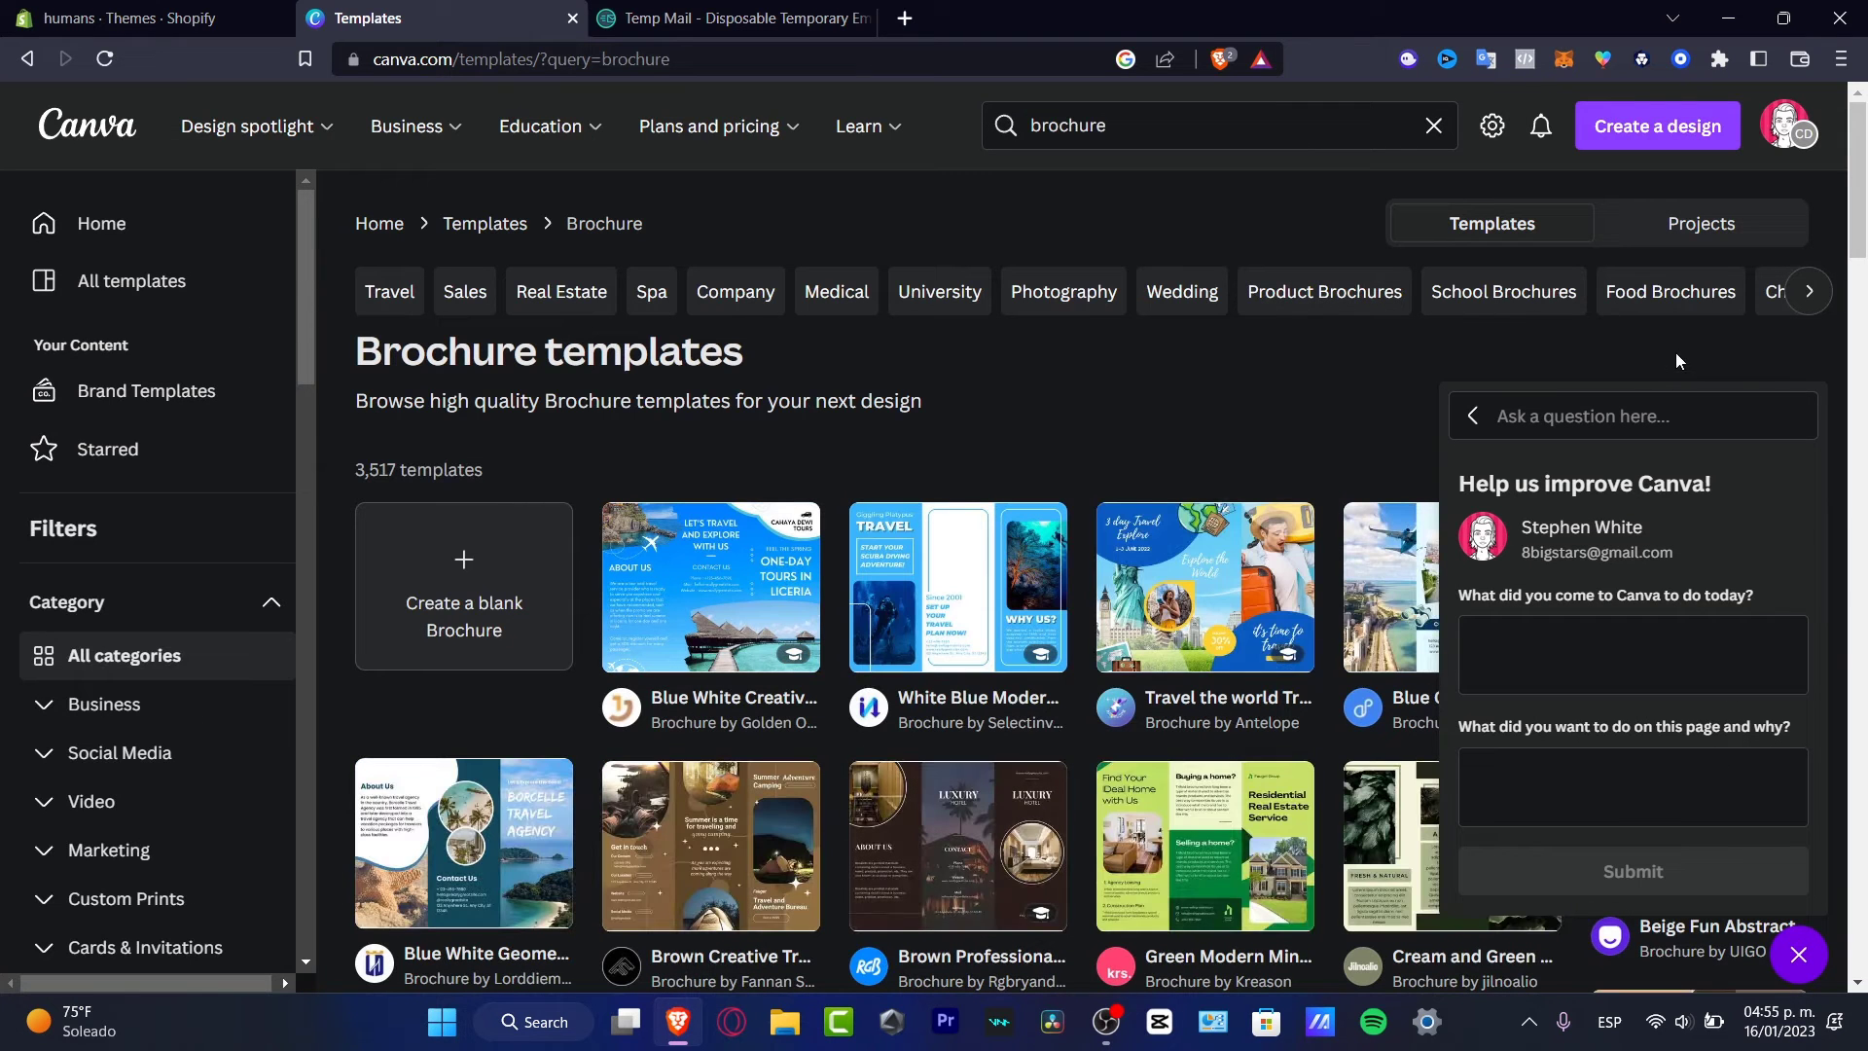
{"action": "left_click", "coordinate": [1798, 955]}
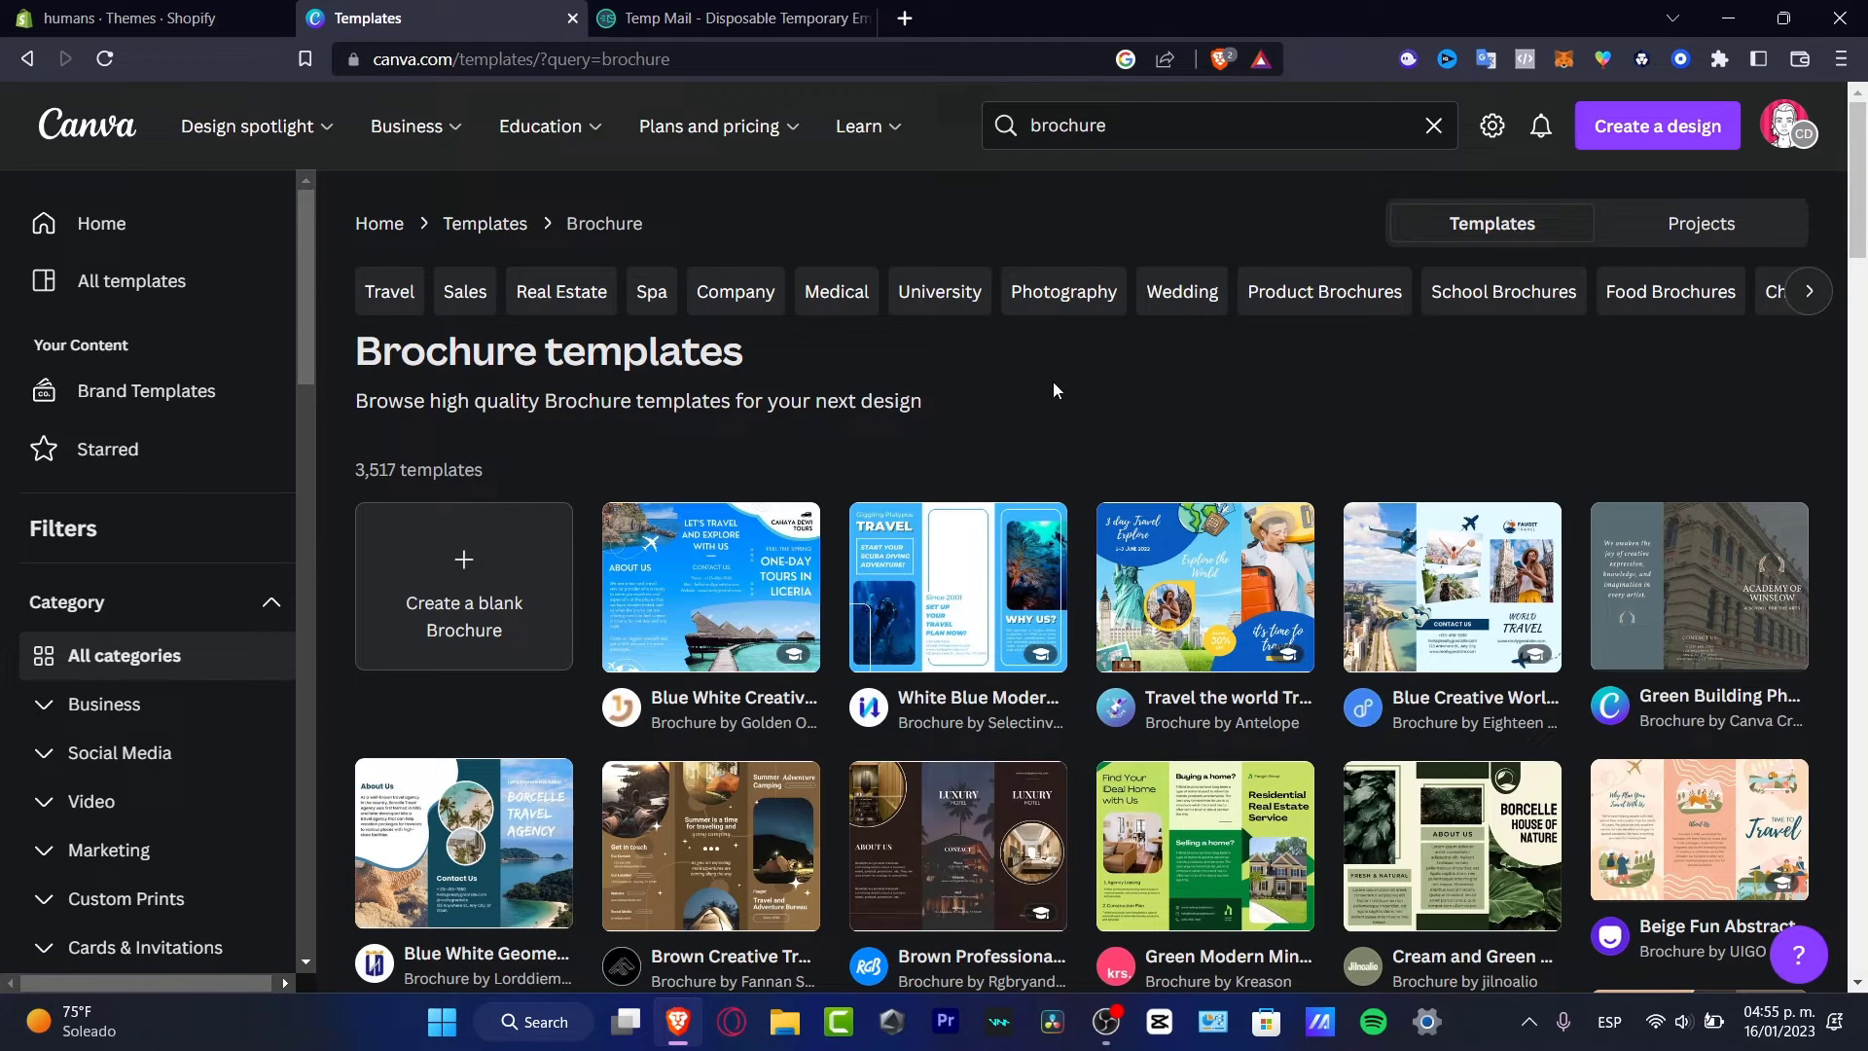
Preview both pages of the White Blue Minimalist Travel Adventure Trifold Brochure template, then close the preview
{"action": "scroll", "coordinate": [1085, 405], "scroll_direction": "down", "scroll_amount": 3}
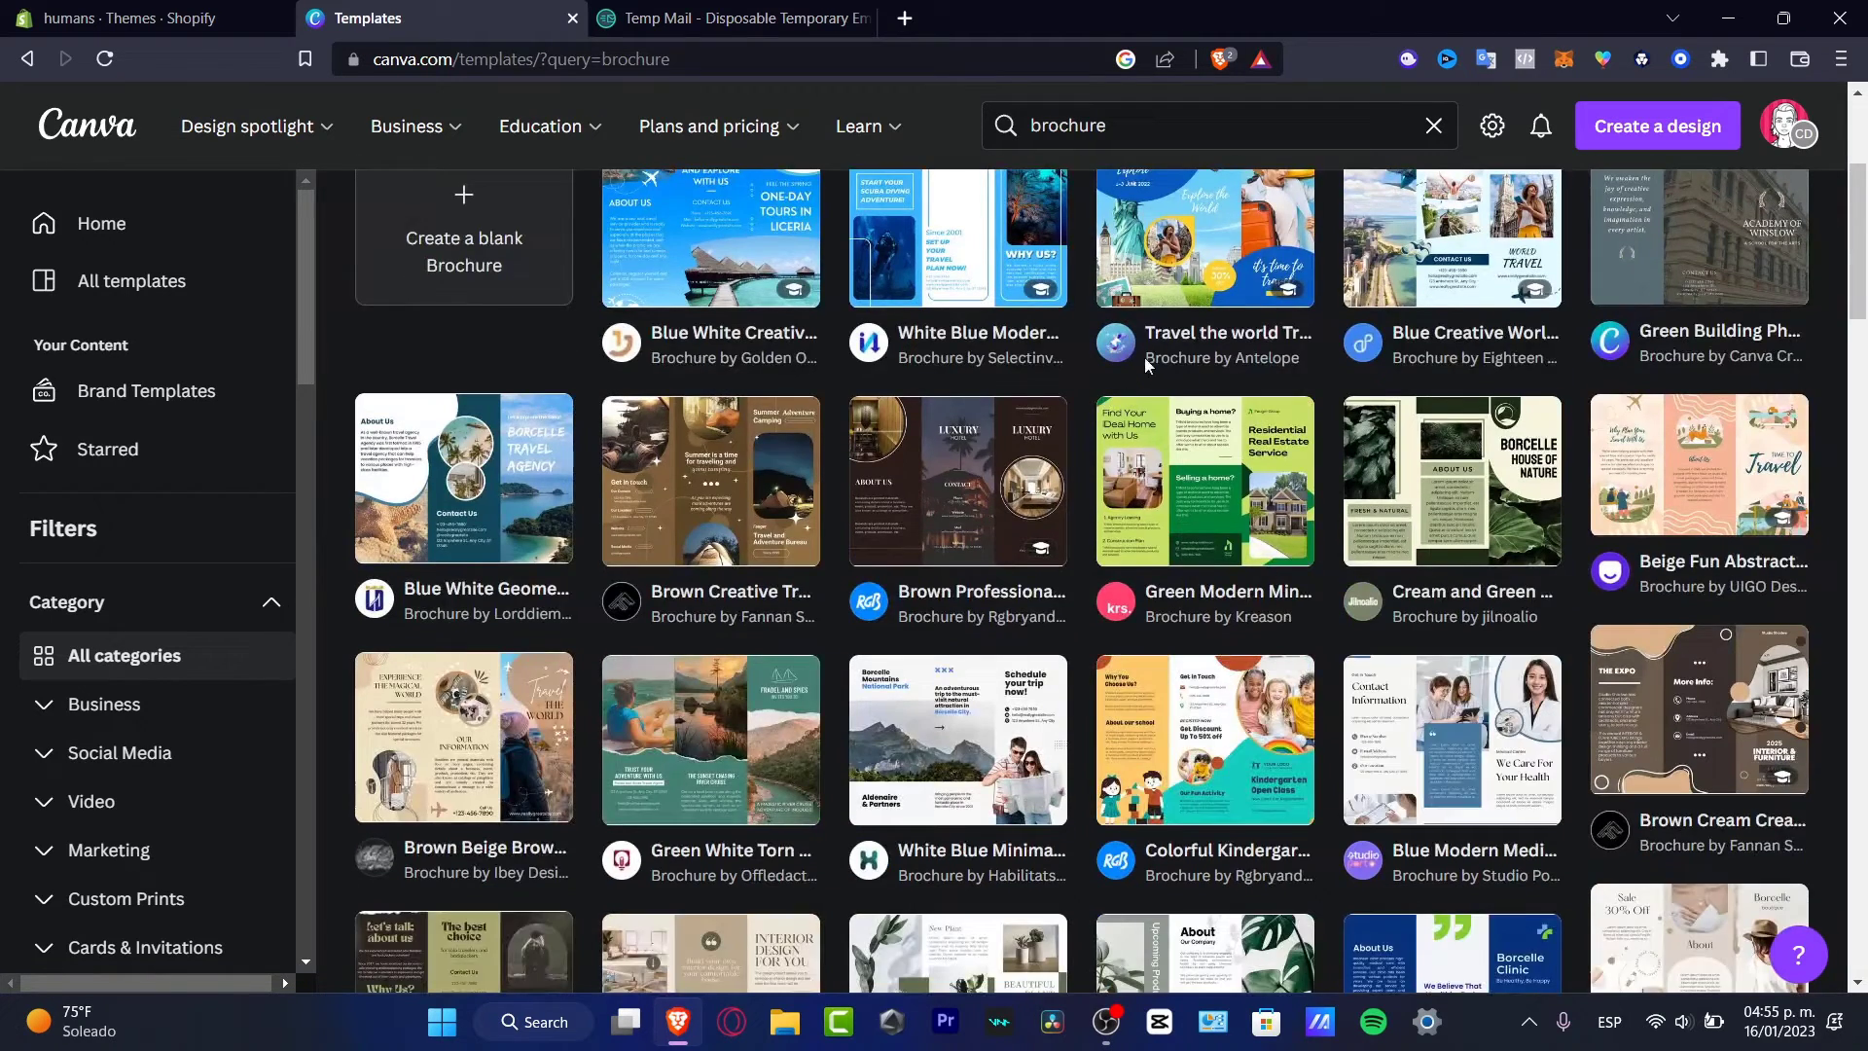
{"action": "left_click", "coordinate": [949, 713]}
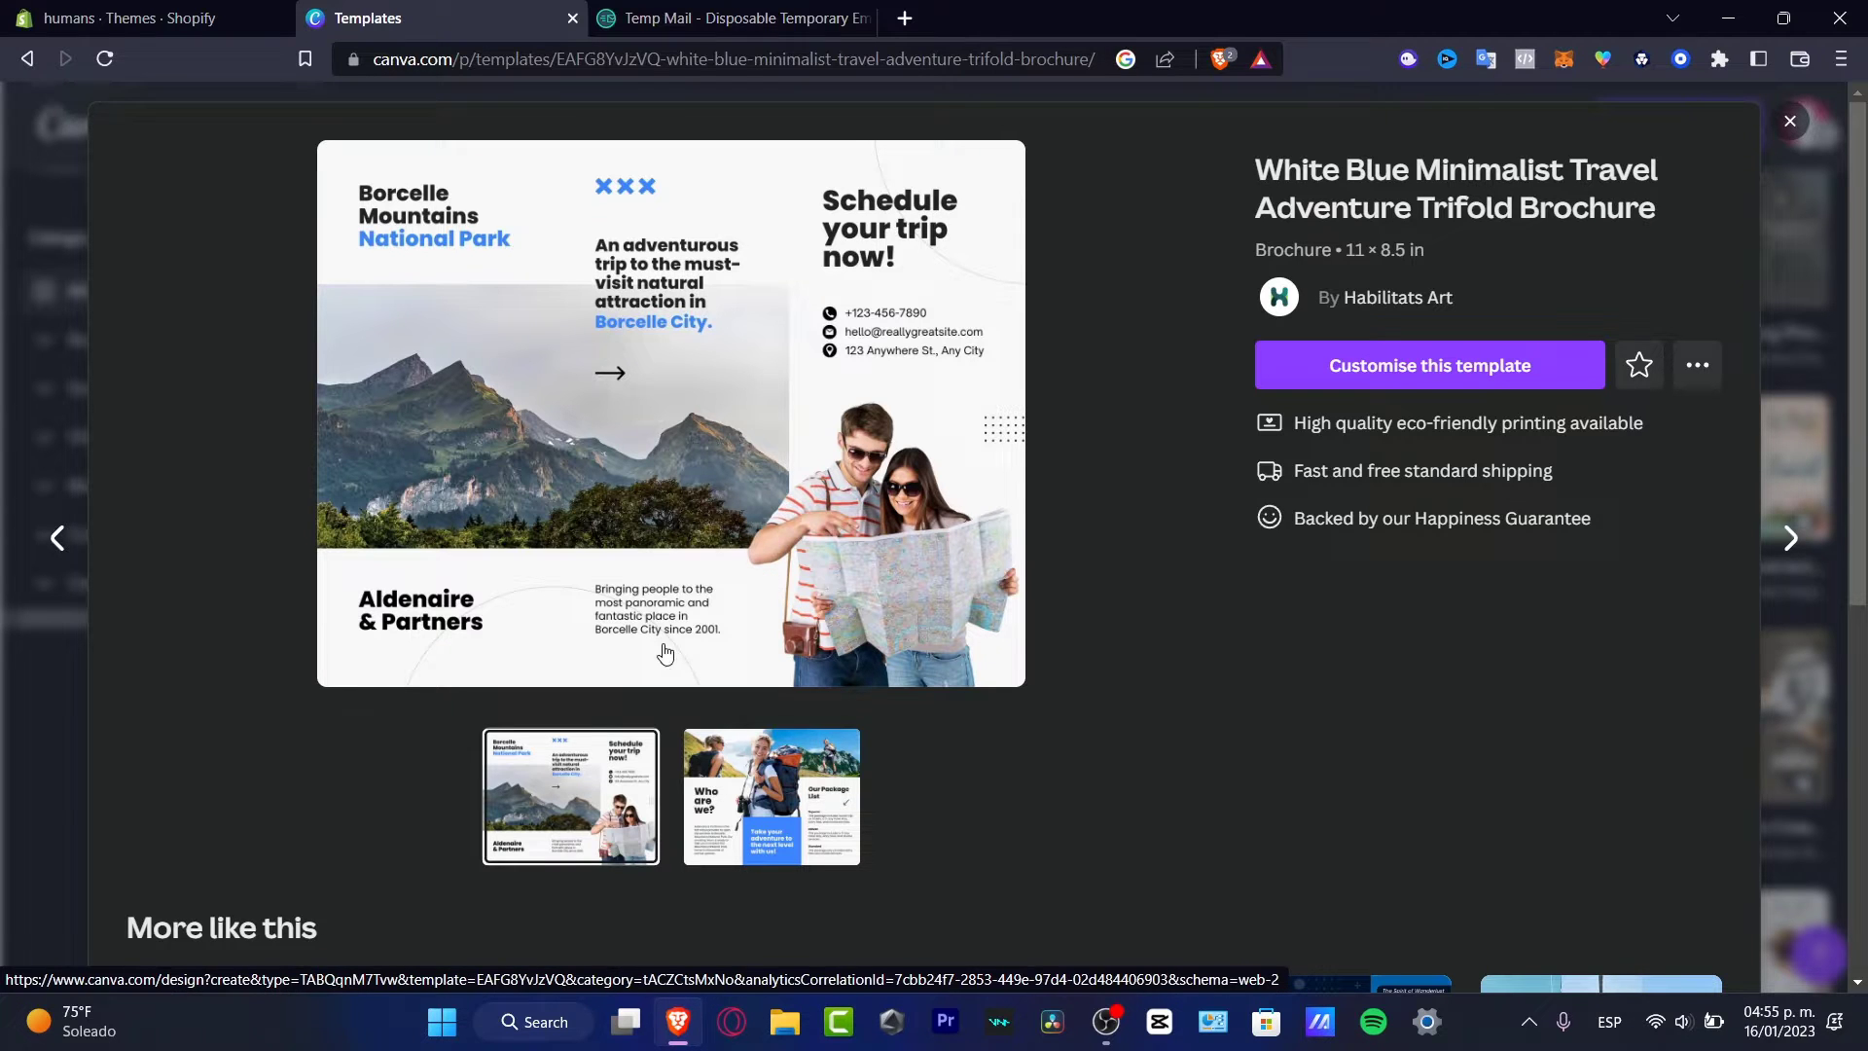
{"action": "left_click", "coordinate": [804, 826]}
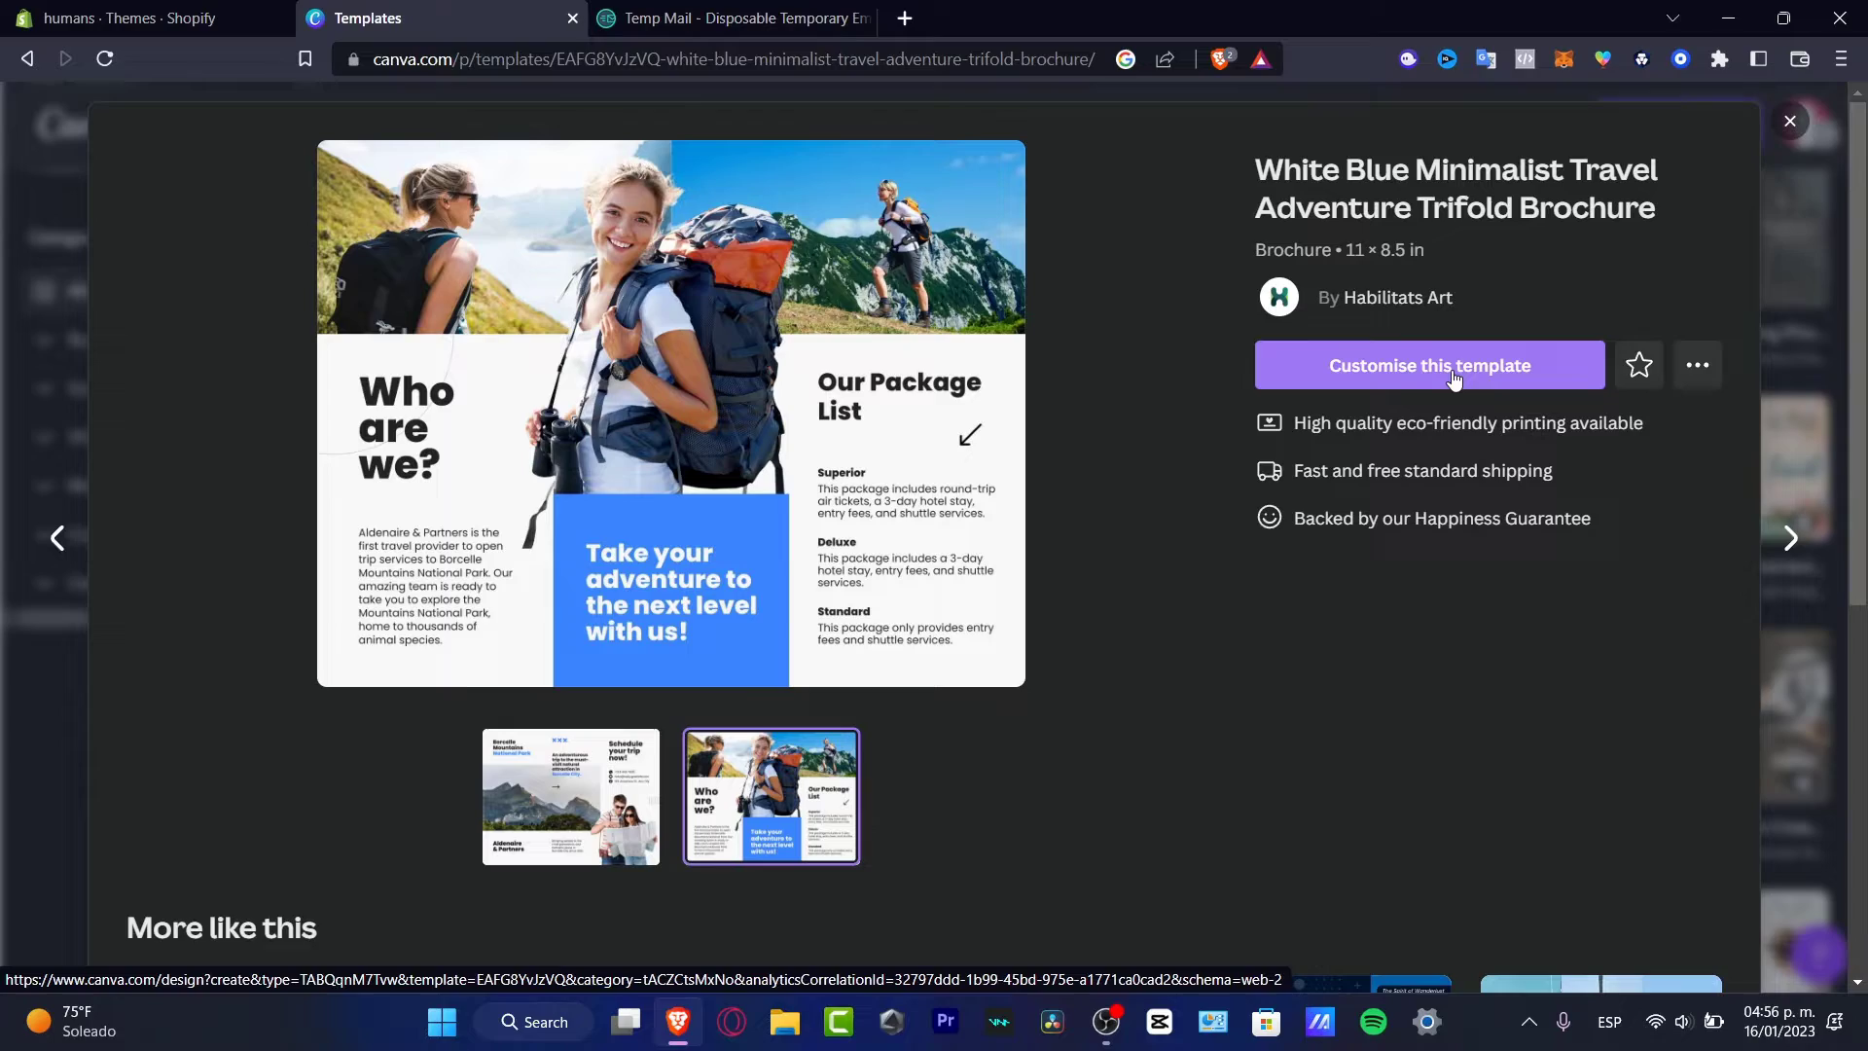
{"action": "left_click", "coordinate": [1803, 123]}
Open the Colorful Modern Fun Geometric Illustrative Zero Waste Environment Brochure template for customising and review its two pages
{"action": "scroll", "coordinate": [1465, 370], "scroll_direction": "down", "scroll_amount": 2}
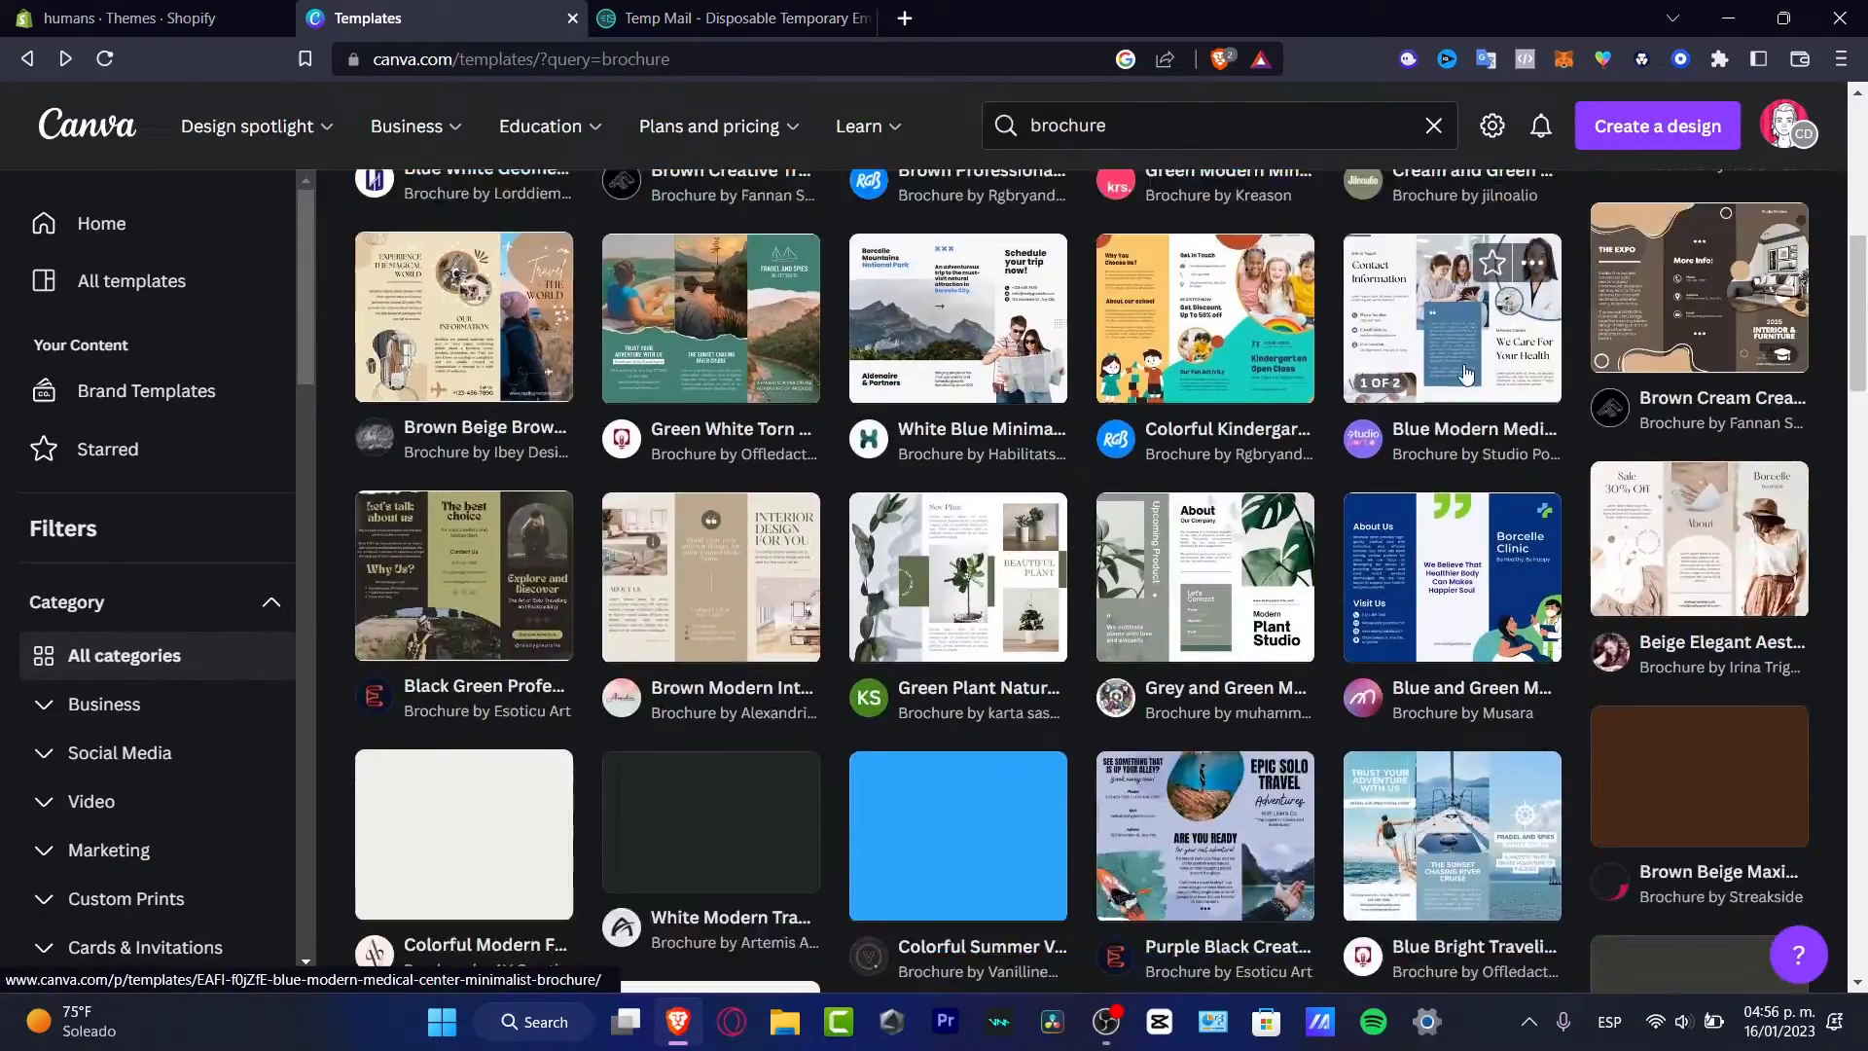
{"action": "scroll", "coordinate": [1465, 372], "scroll_direction": "down", "scroll_amount": 3}
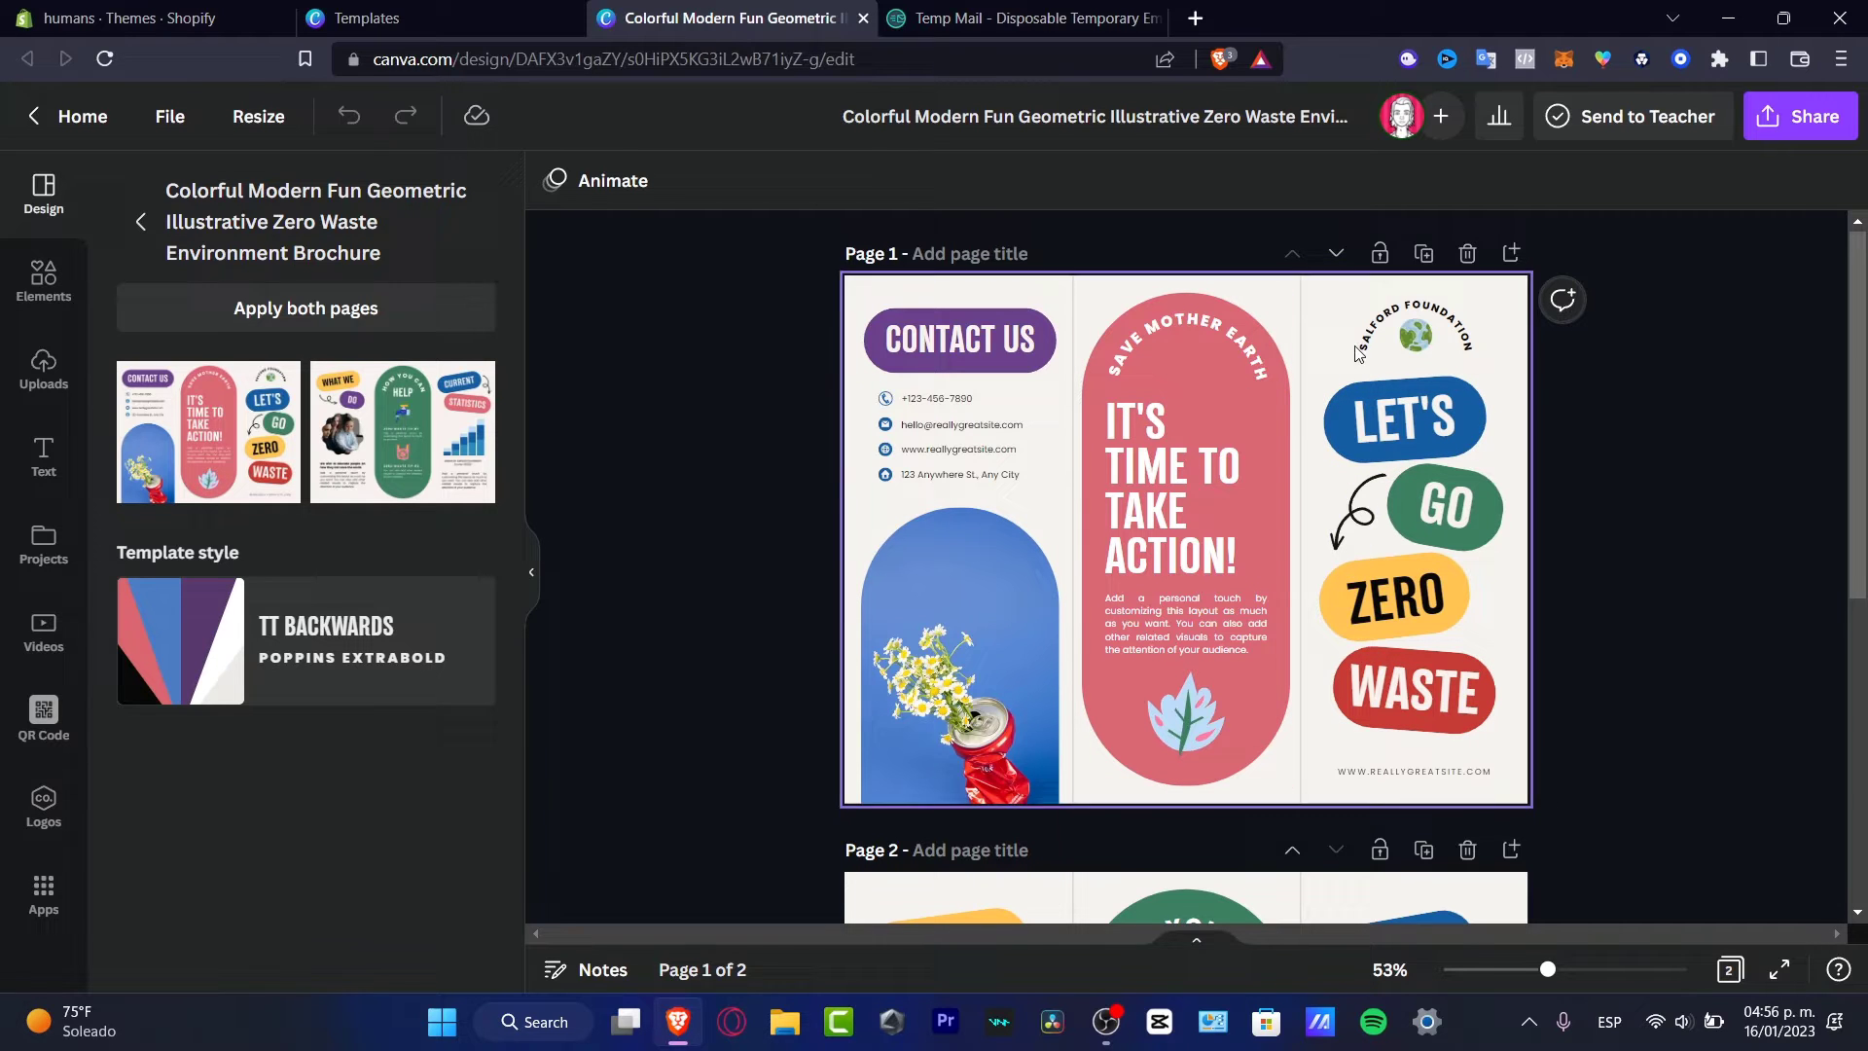
{"action": "scroll", "coordinate": [1234, 449], "scroll_direction": "down", "scroll_amount": 5}
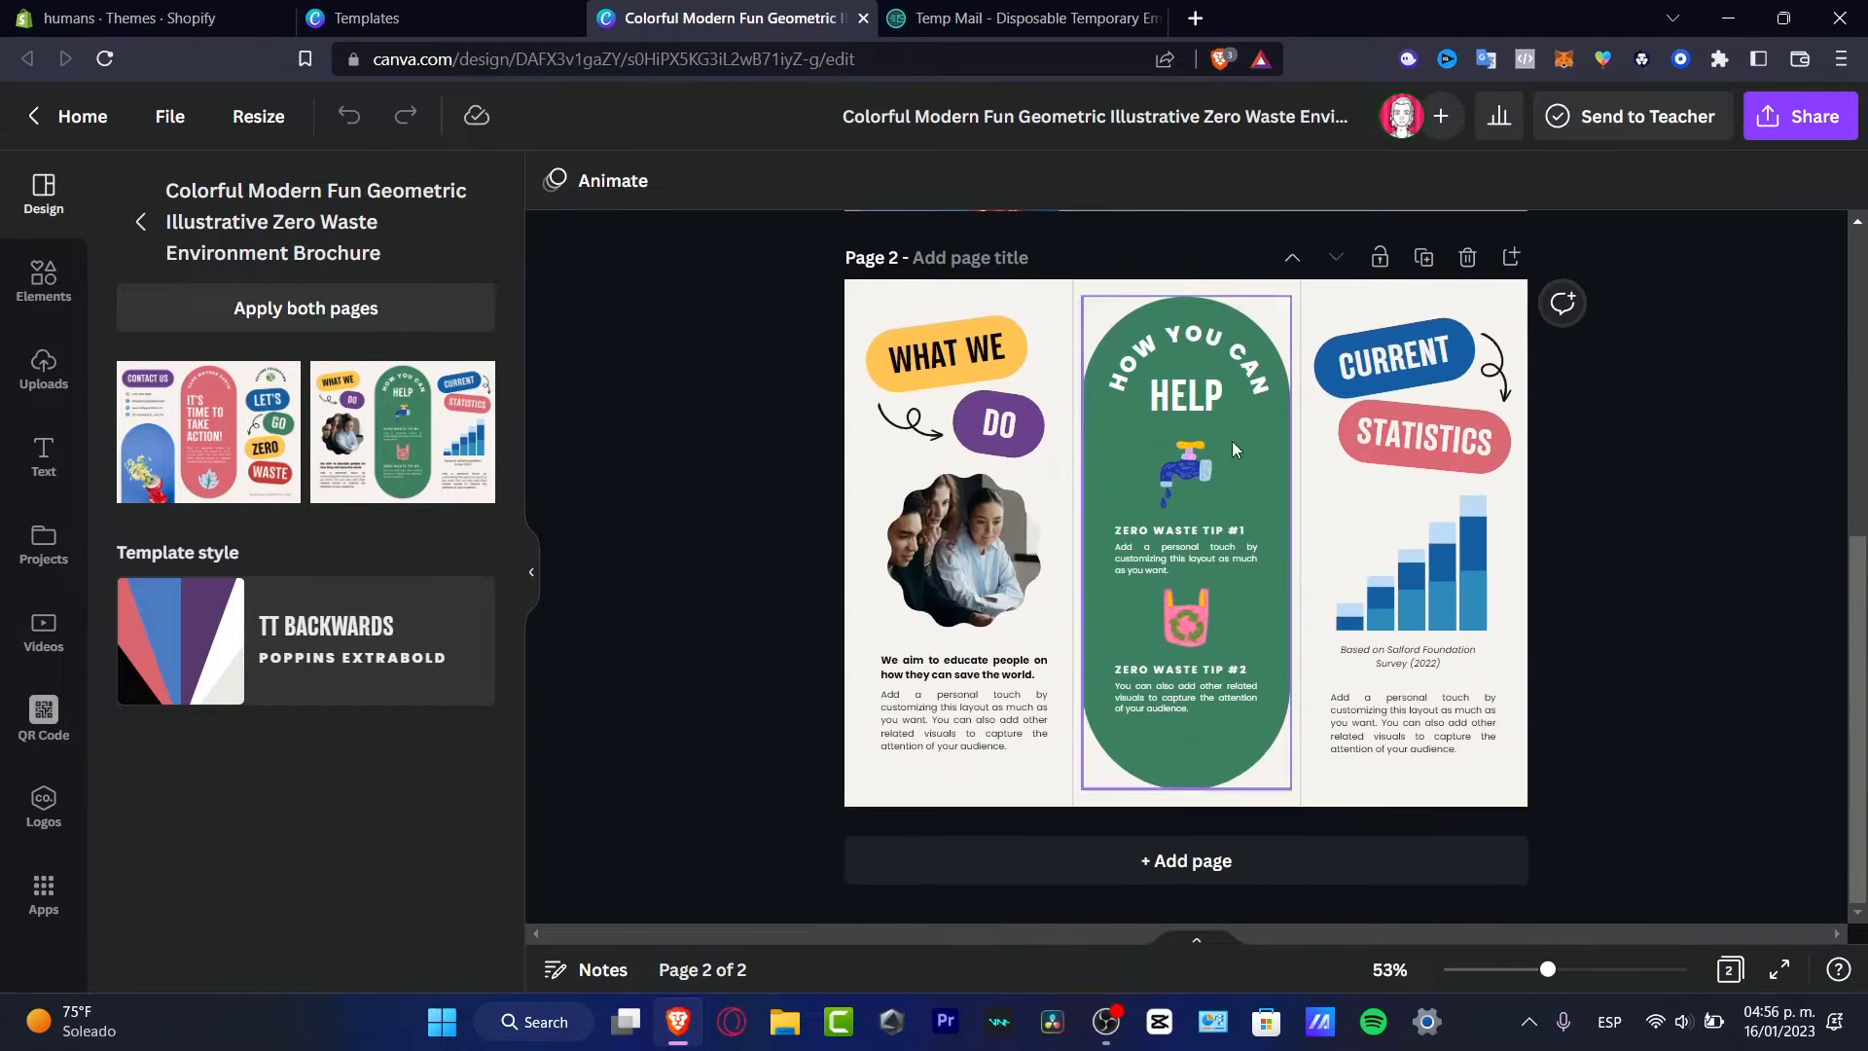
{"action": "scroll", "coordinate": [1633, 633], "scroll_direction": "up", "scroll_amount": 5}
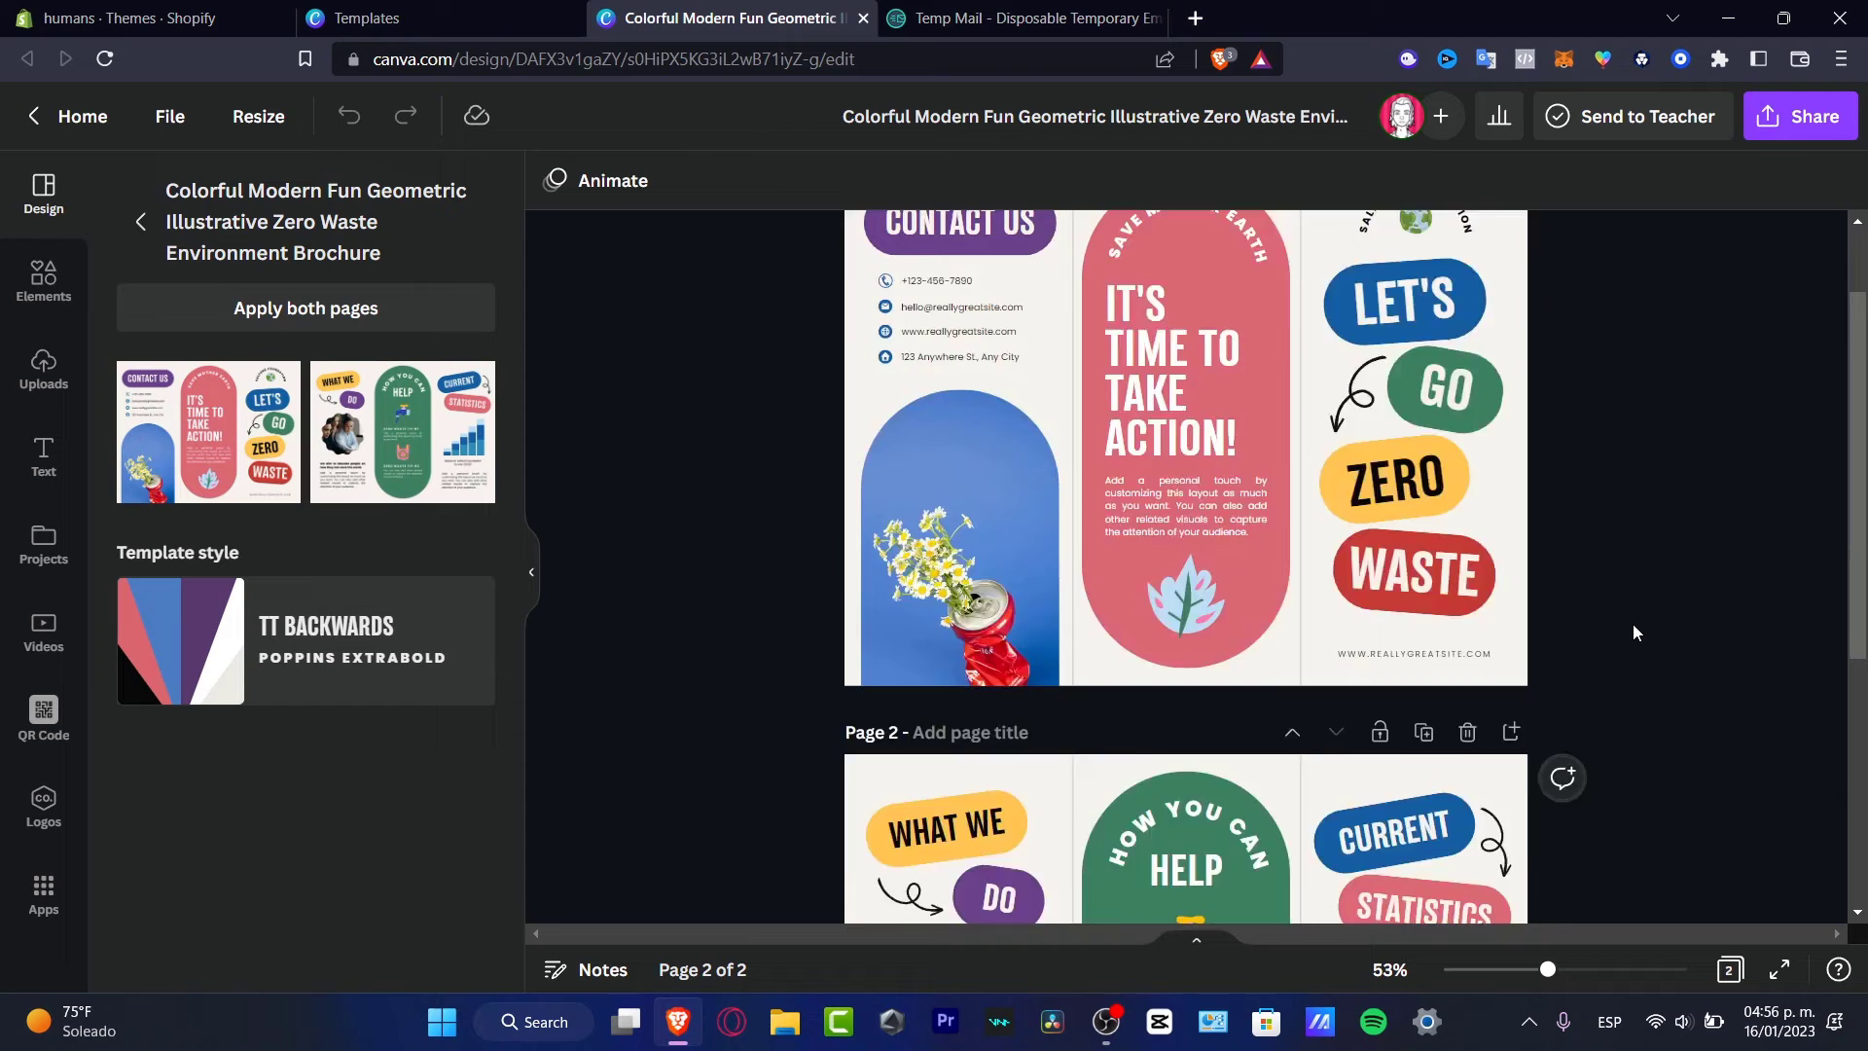
{"action": "scroll", "coordinate": [1633, 623], "scroll_direction": "up", "scroll_amount": 2}
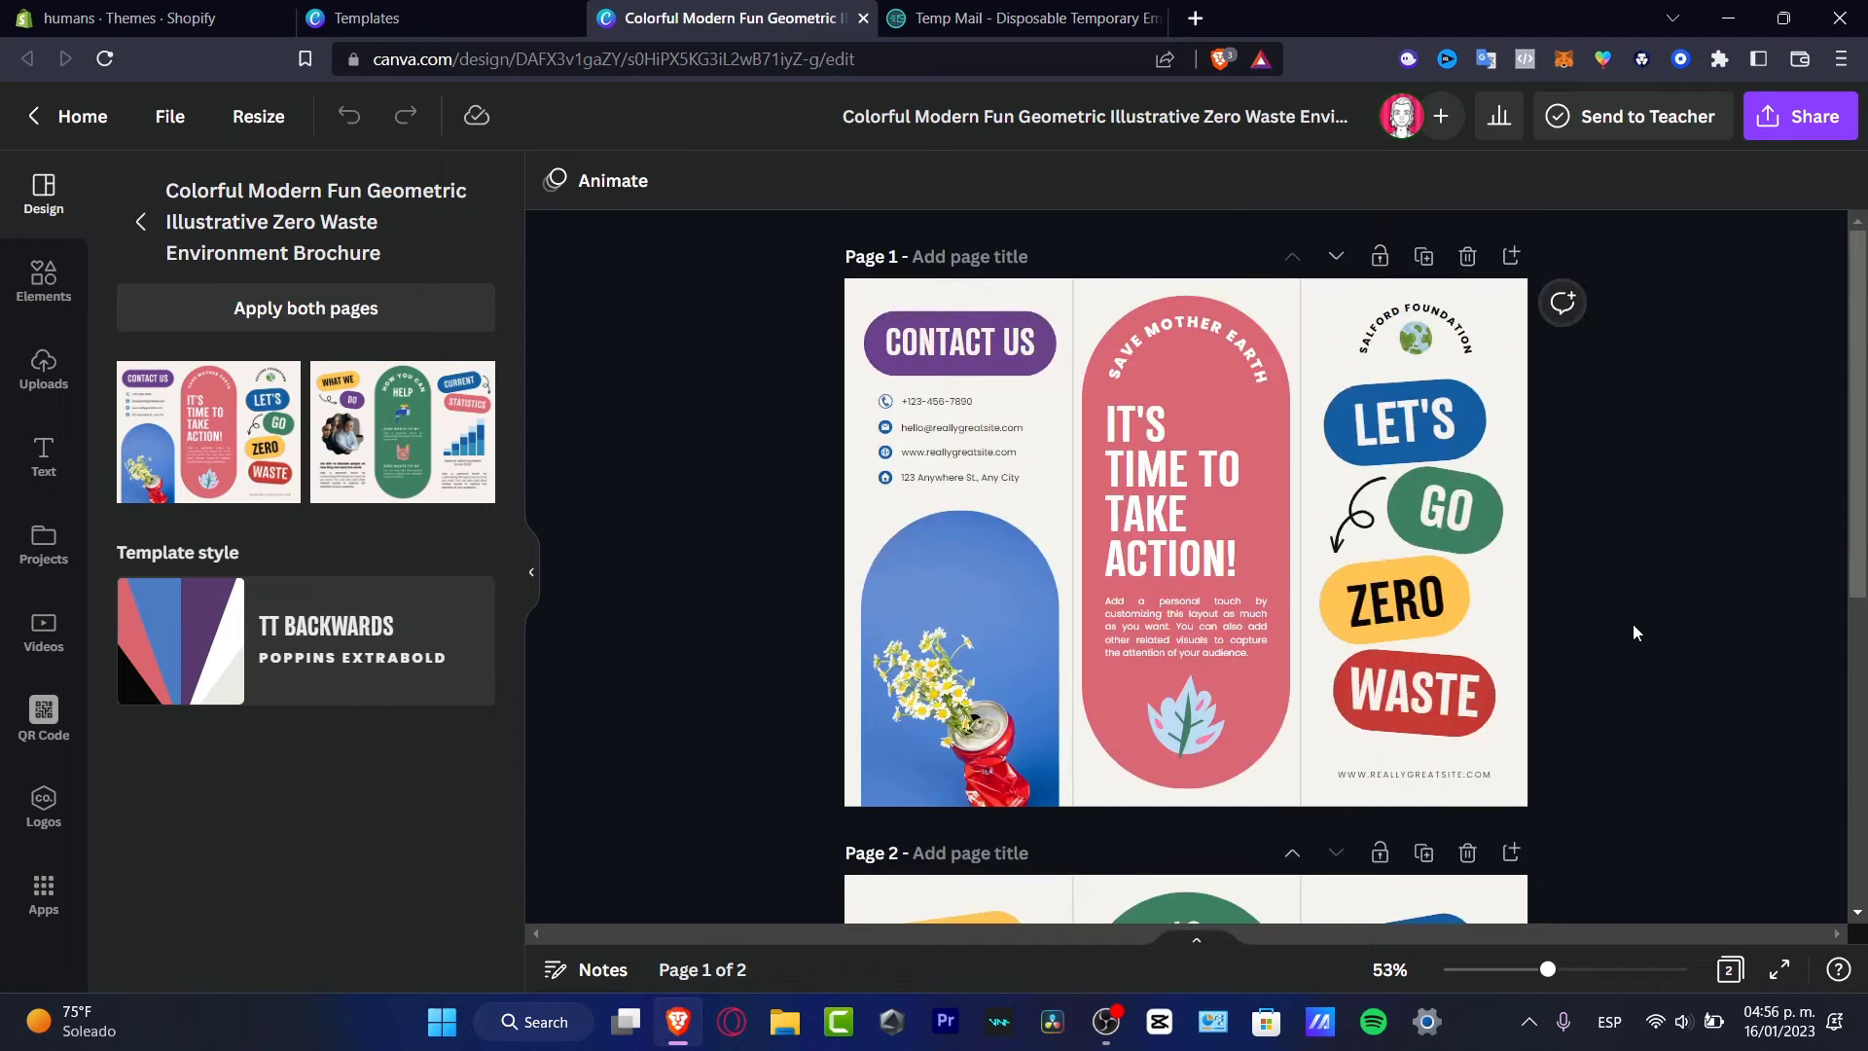
Delete the curved SALFORD FOUNDATION text and the globe graphic from the top of page 1's right-hand panel
{"action": "left_click", "coordinate": [1458, 421]}
{"action": "left_click", "coordinate": [1625, 412]}
{"action": "left_click", "coordinate": [1430, 321]}
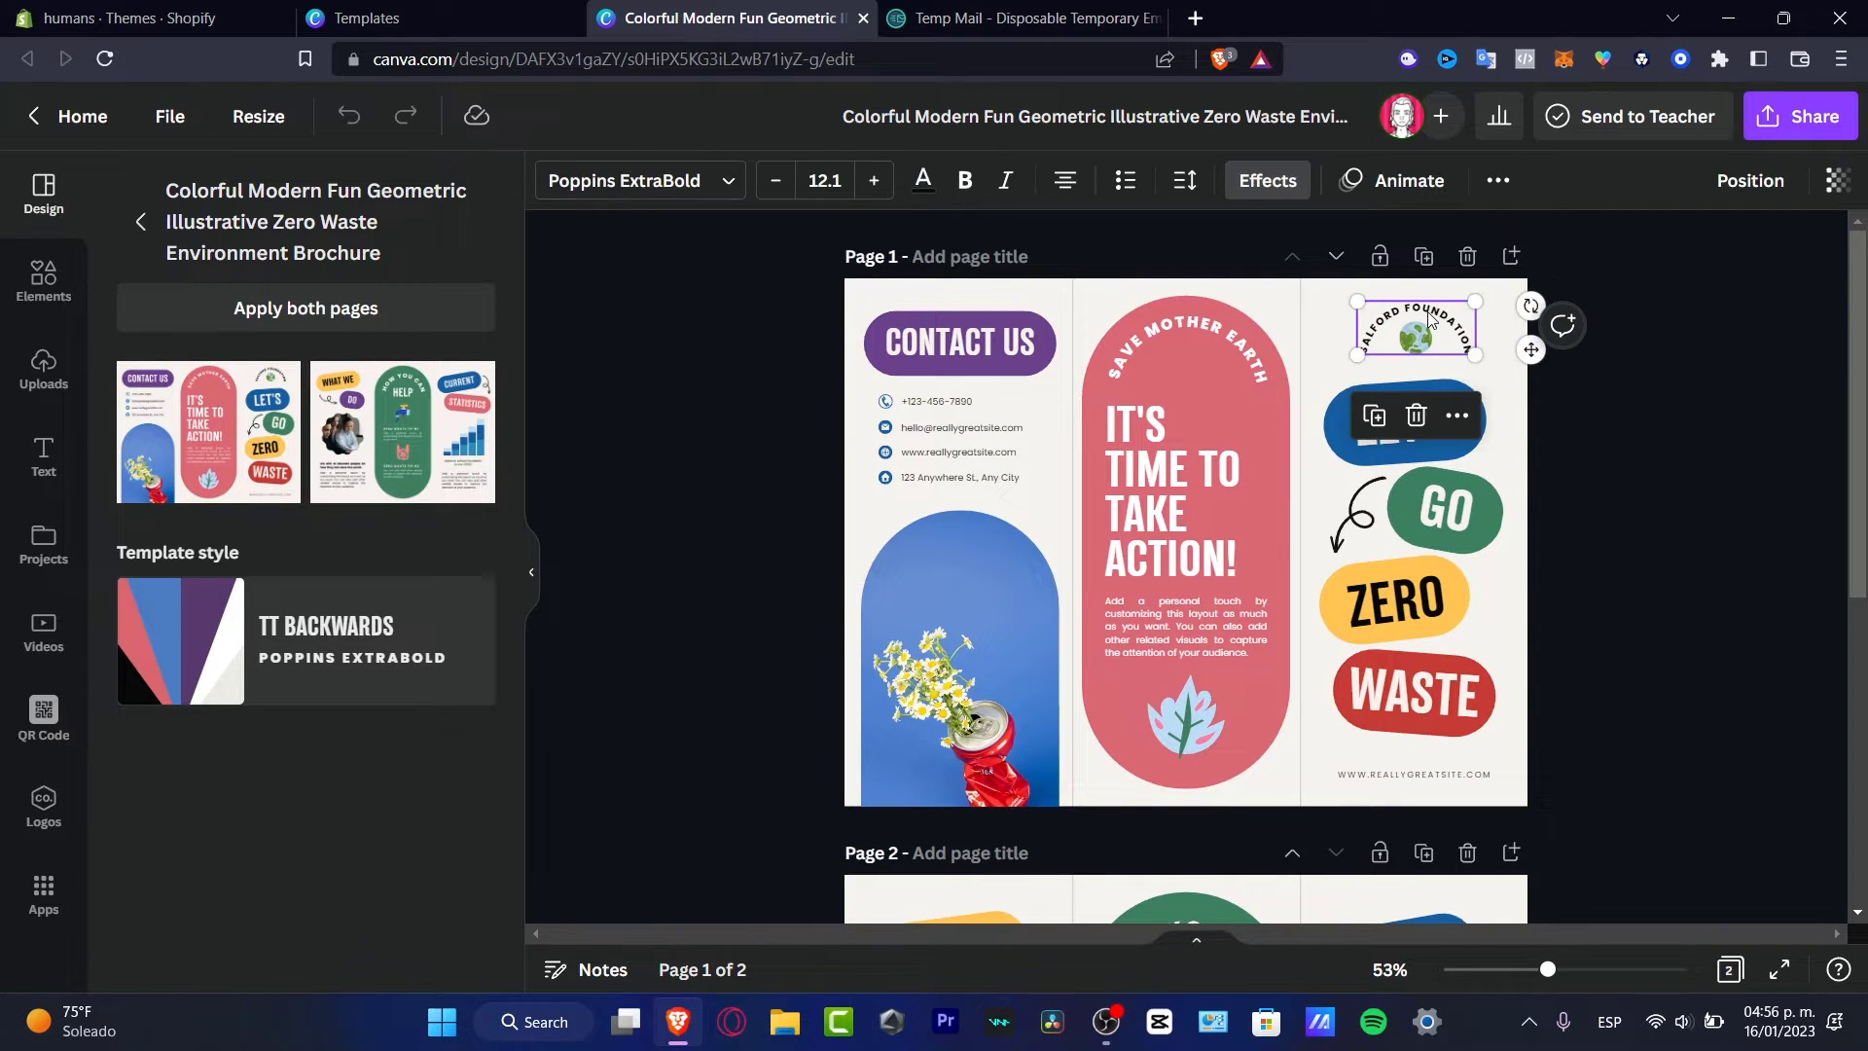
{"action": "key", "text": "Delete"}
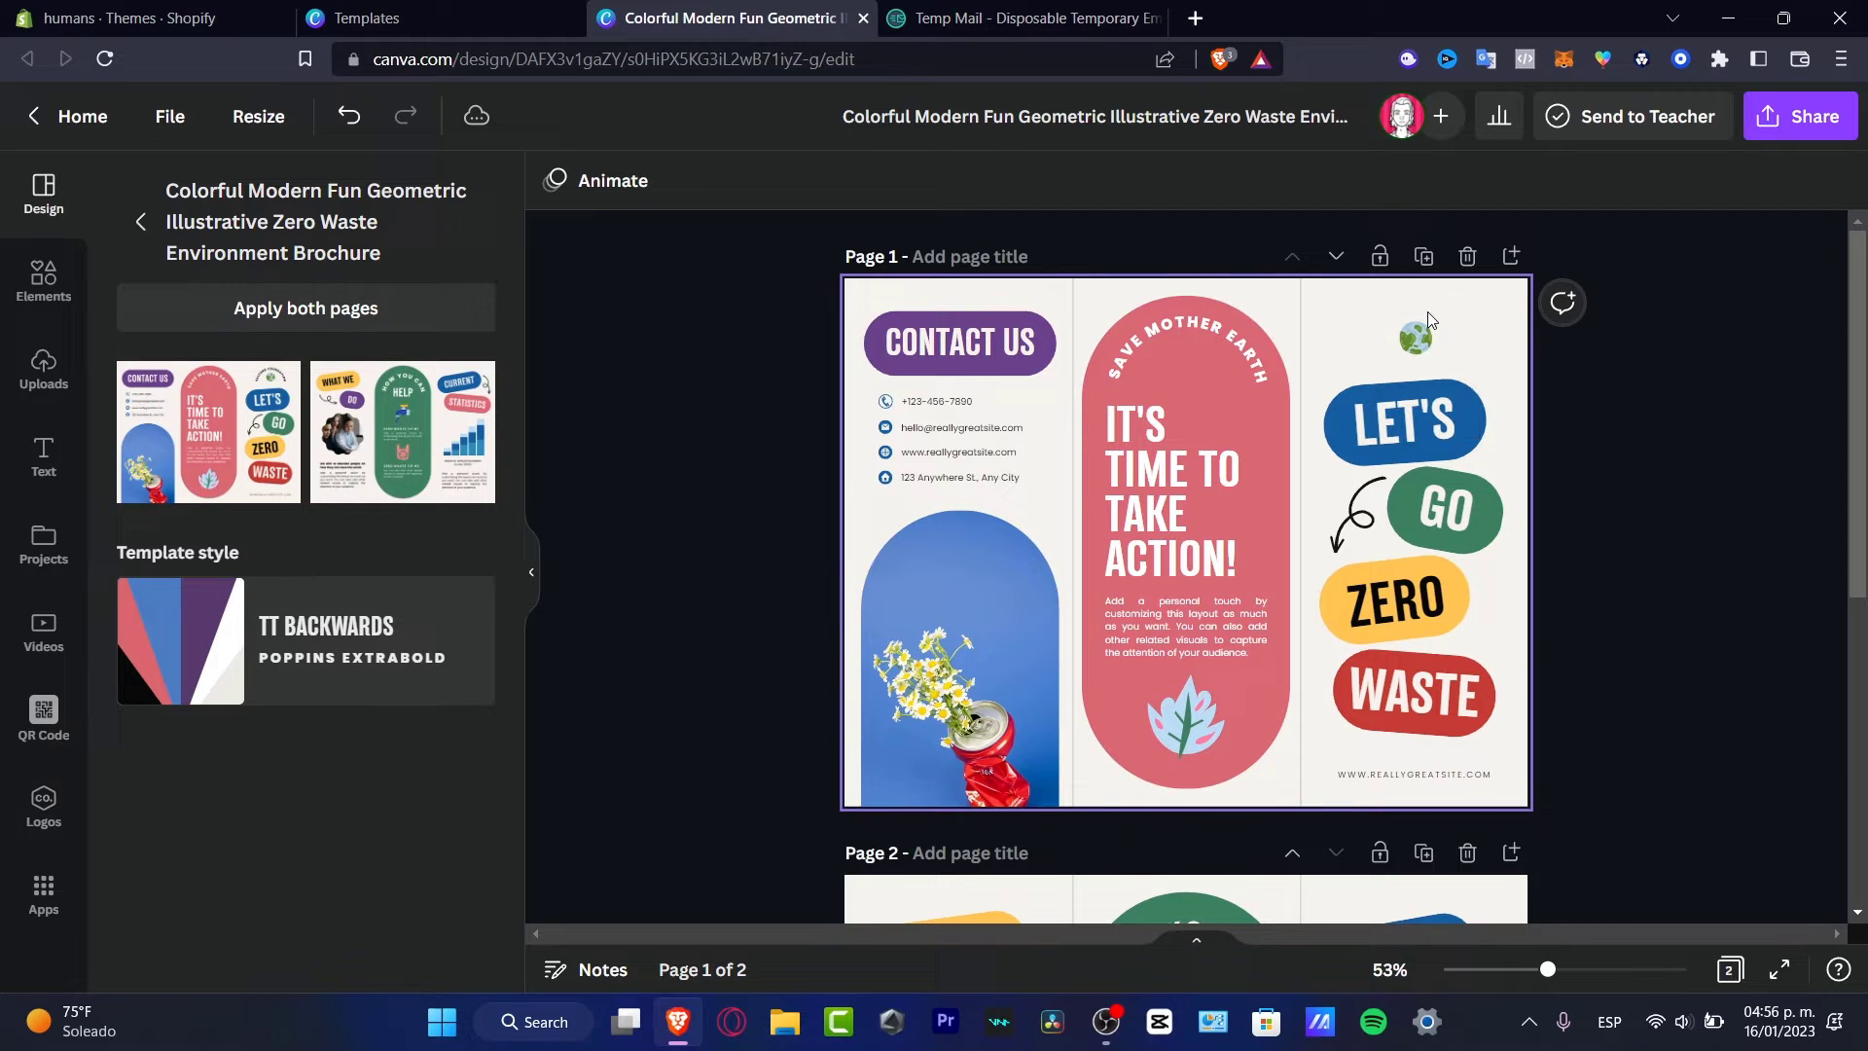
{"action": "left_click", "coordinate": [1419, 348]}
{"action": "key", "text": "Delete"}
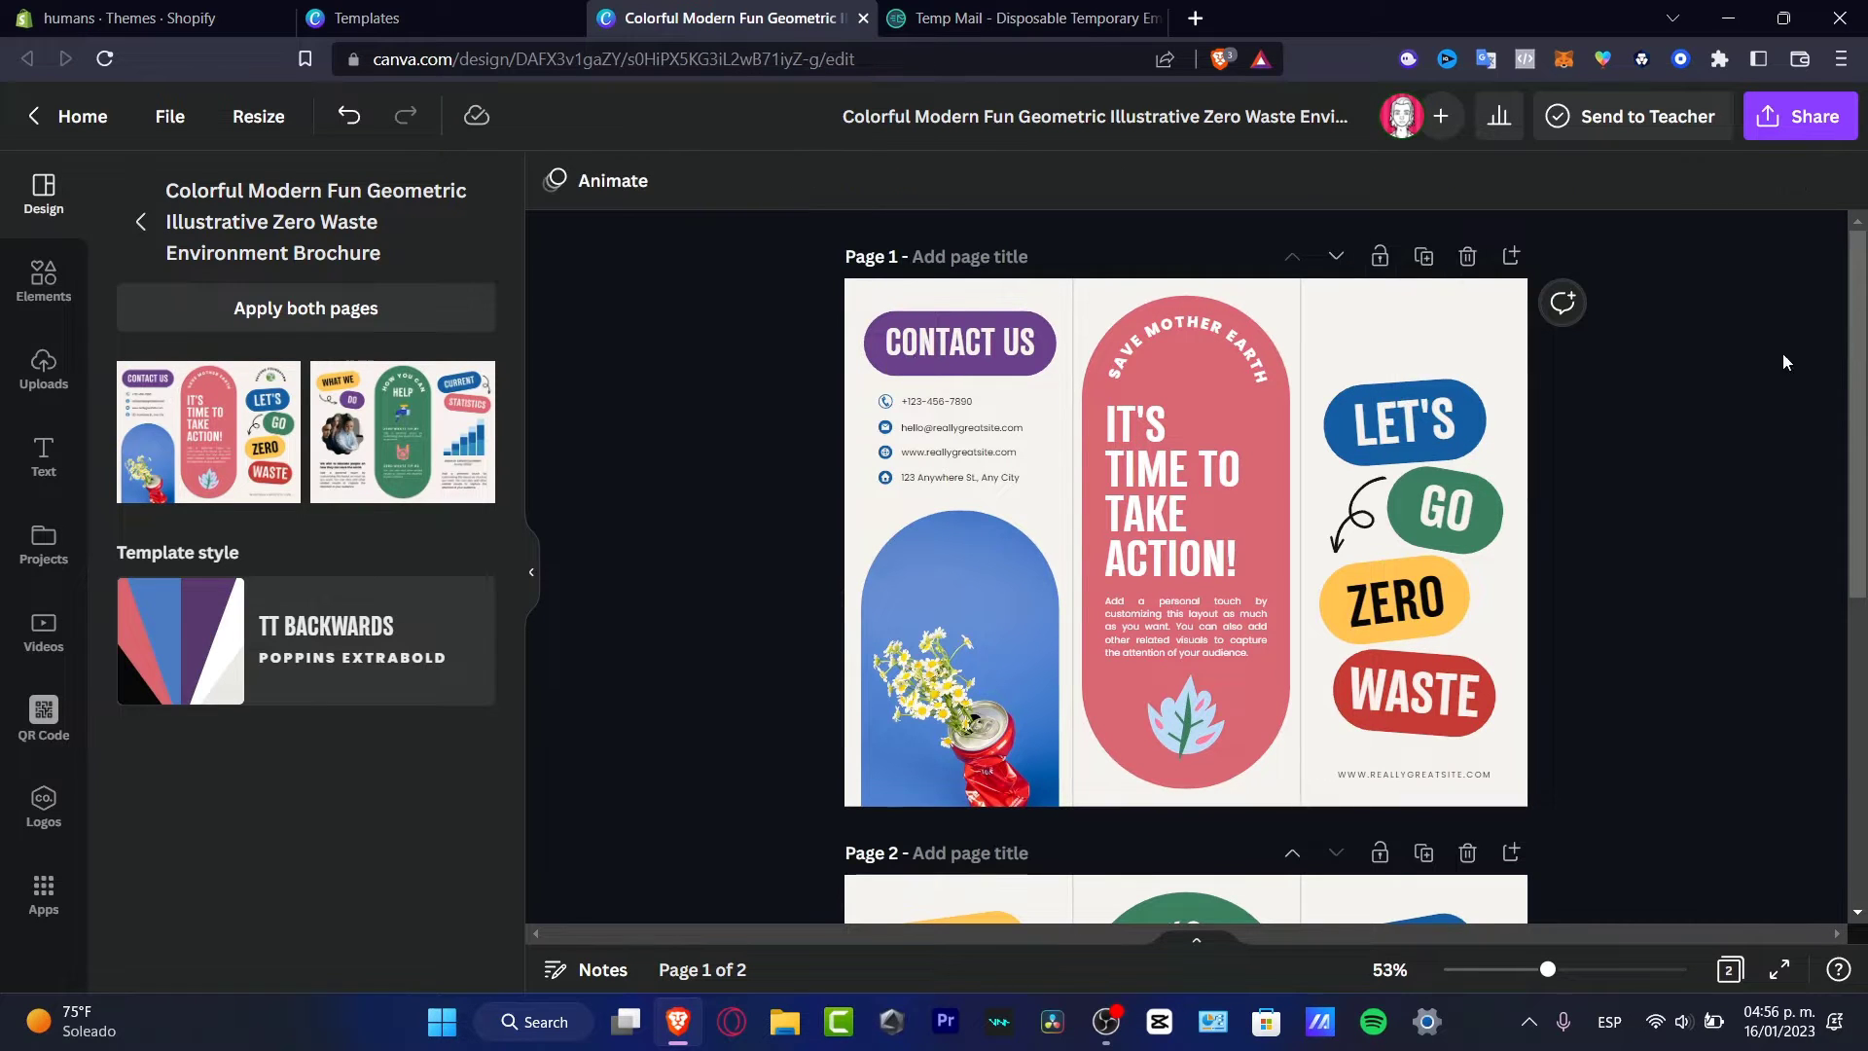
Try to place the uploaded round paintbrush logo on page 1's right-hand panel and scale it down
{"action": "left_click", "coordinate": [44, 368]}
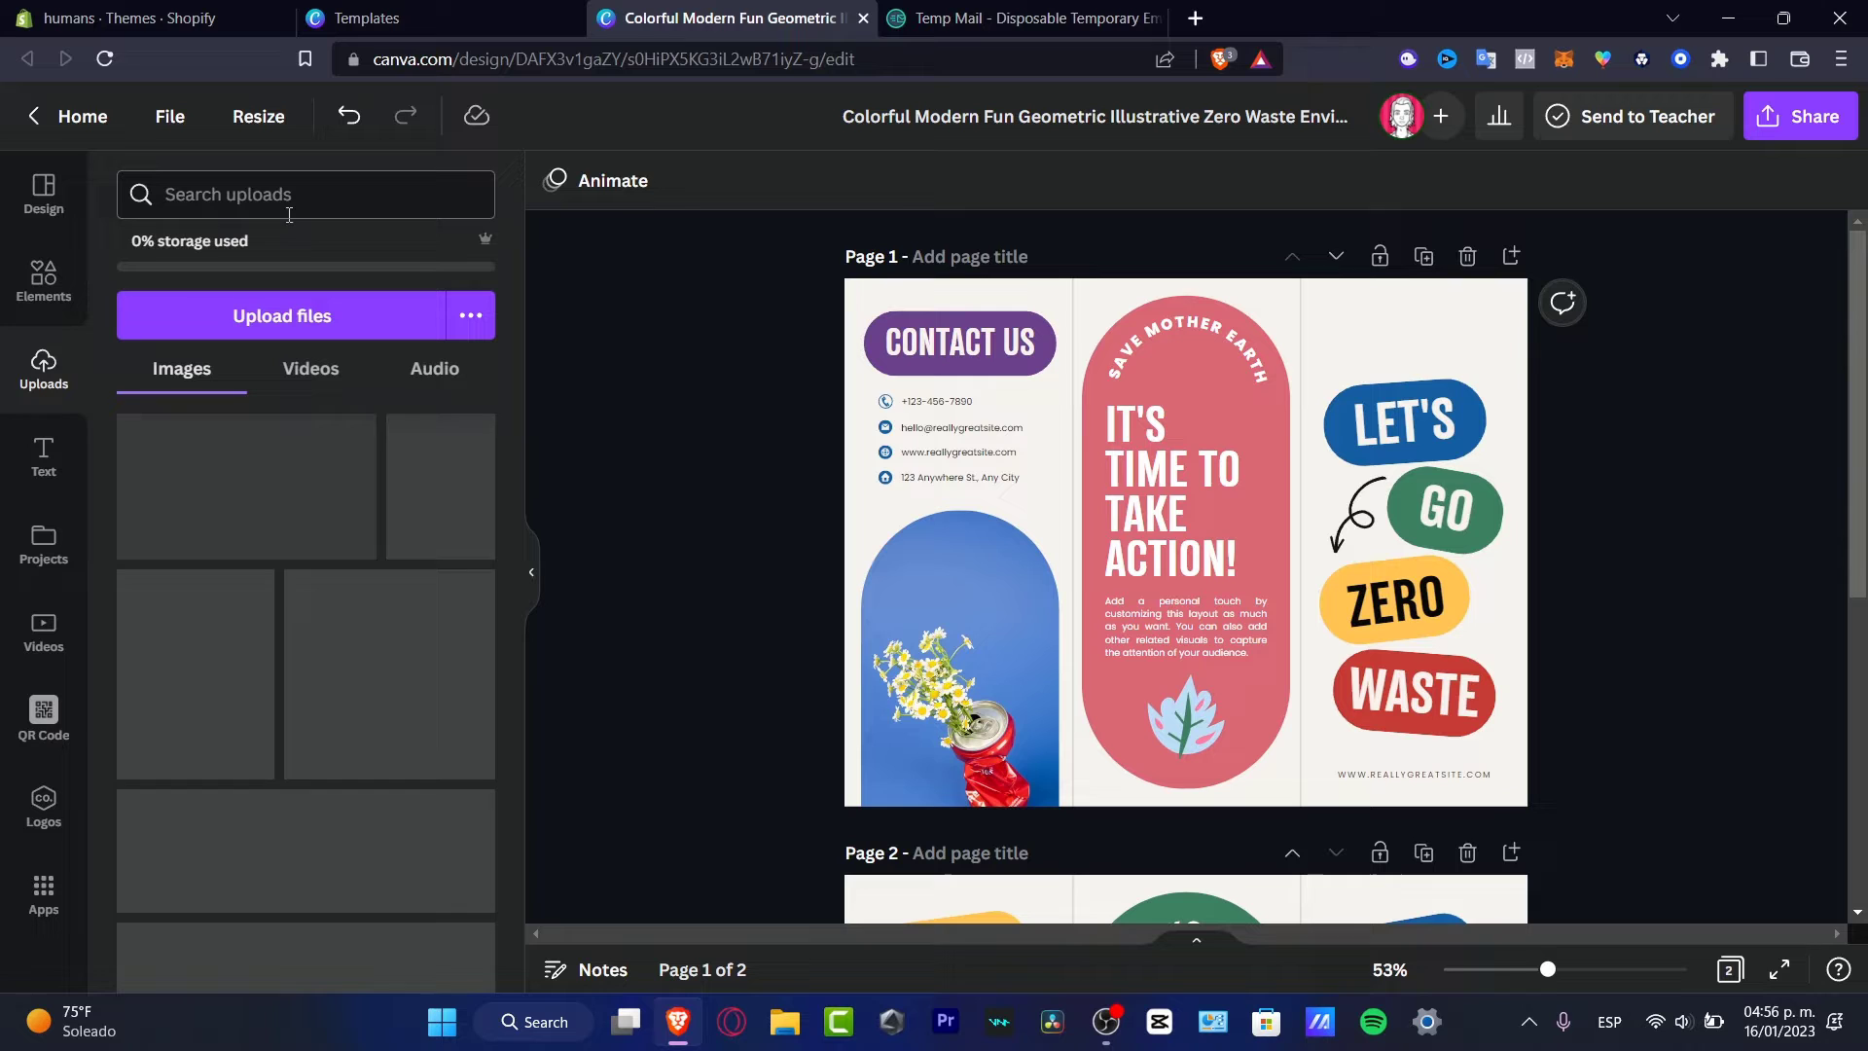
{"action": "scroll", "coordinate": [341, 416], "scroll_direction": "down", "scroll_amount": 5}
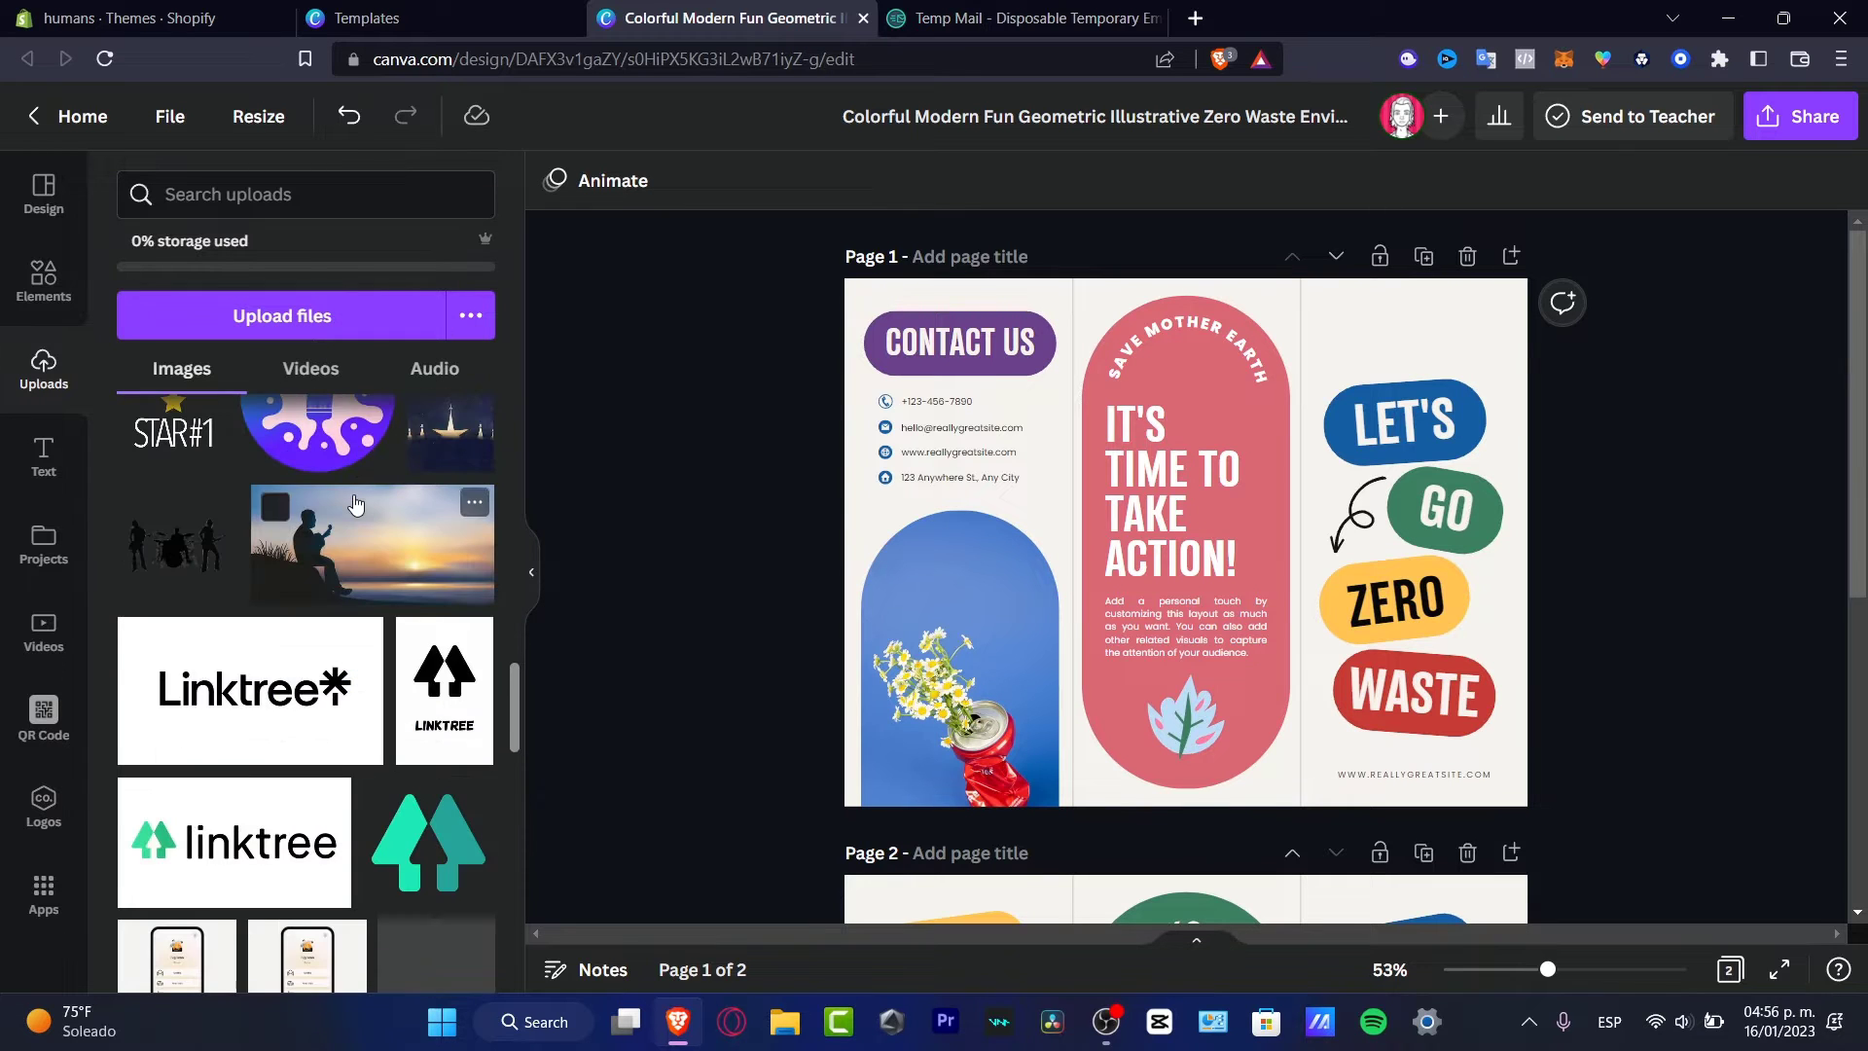
{"action": "left_click", "coordinate": [328, 428]}
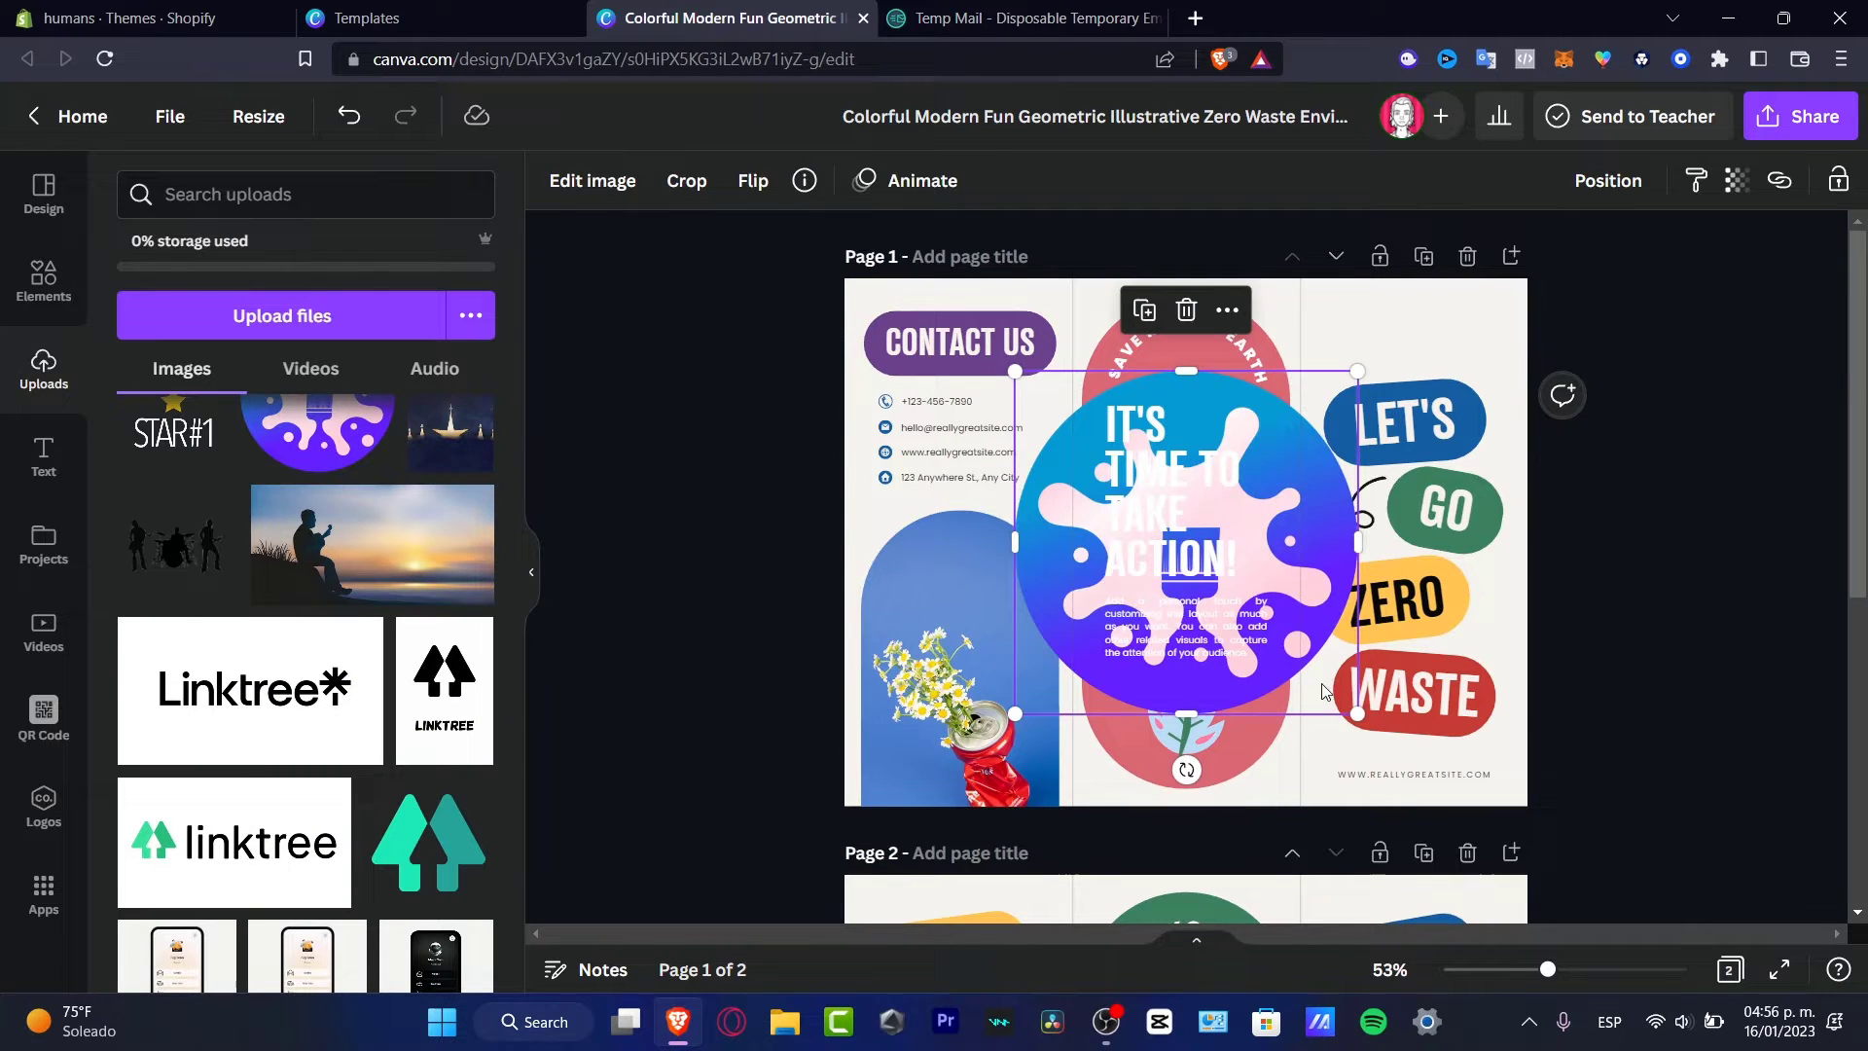
{"action": "left_click_drag", "start_coordinate": [1360, 640], "coordinate": [1557, 611]}
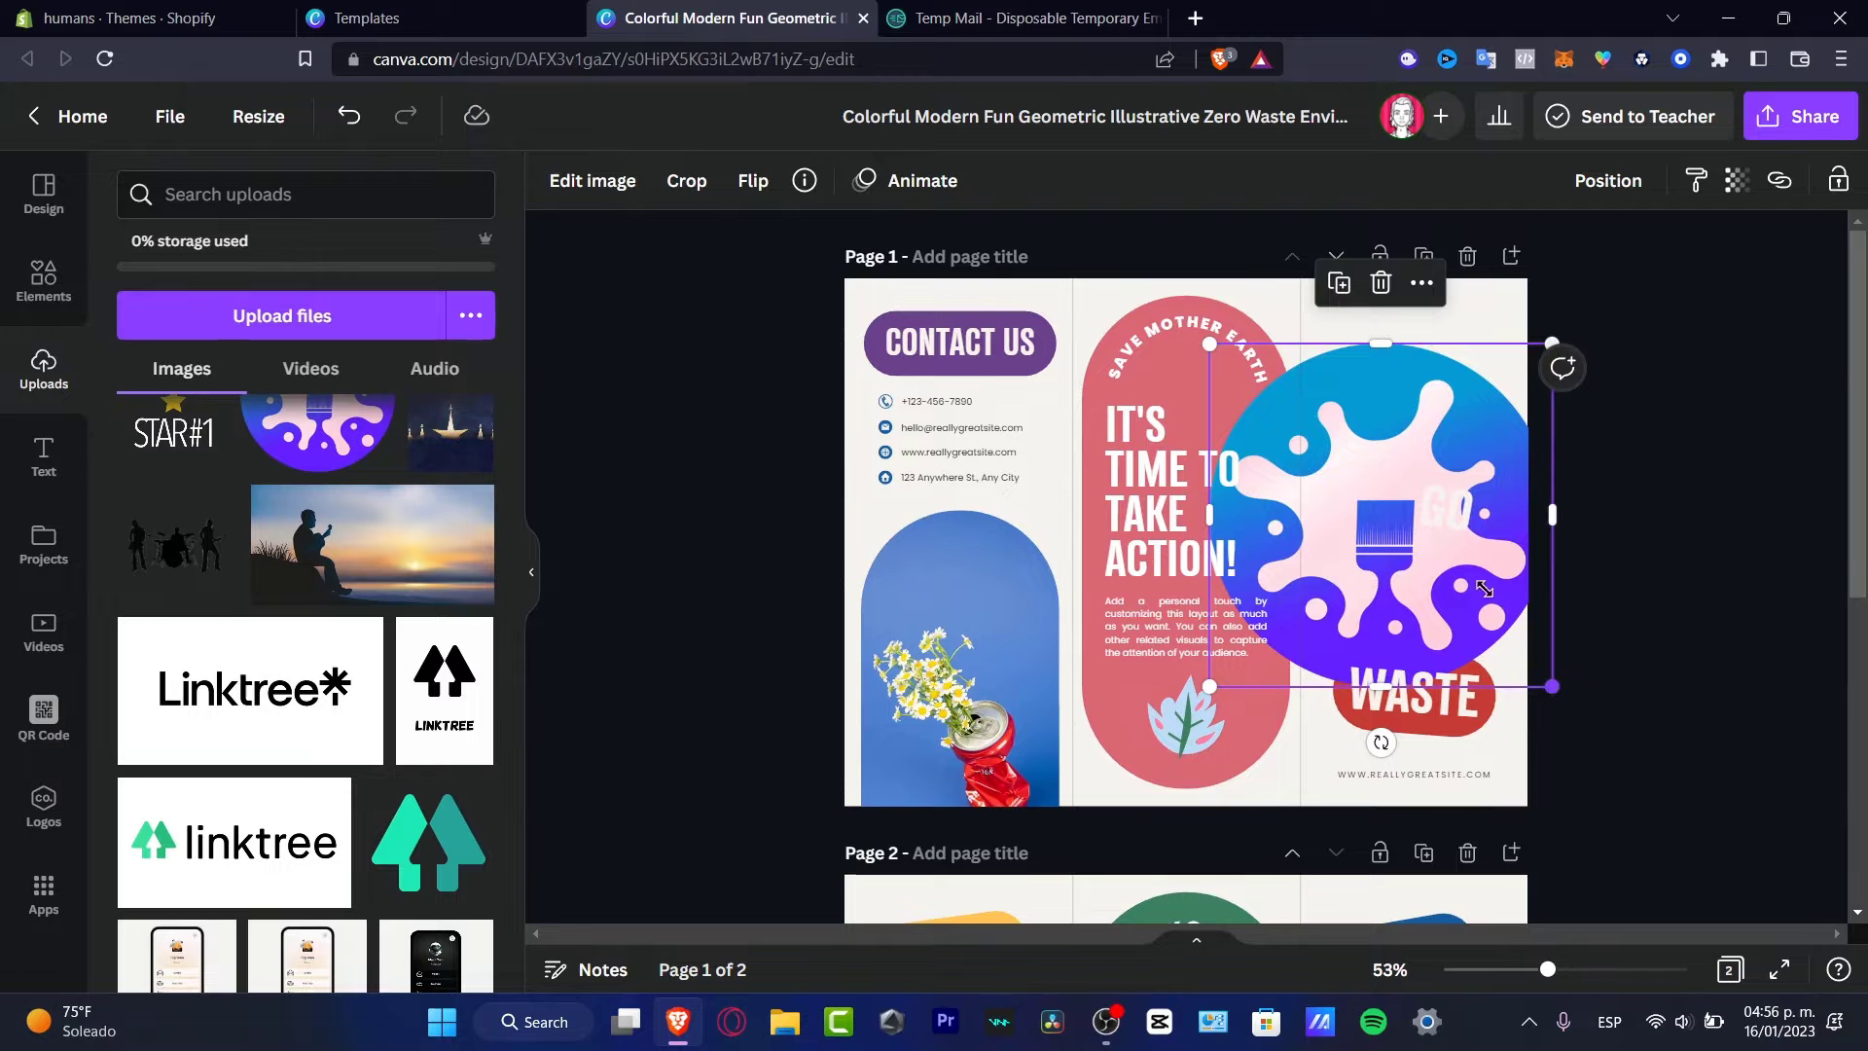
{"action": "left_click_drag", "start_coordinate": [1554, 684], "coordinate": [1411, 428]}
Replace the four words on page 1's coloured badges with COME, AND, HAVE and FUN, from top to bottom
{"action": "left_click", "coordinate": [1411, 438]}
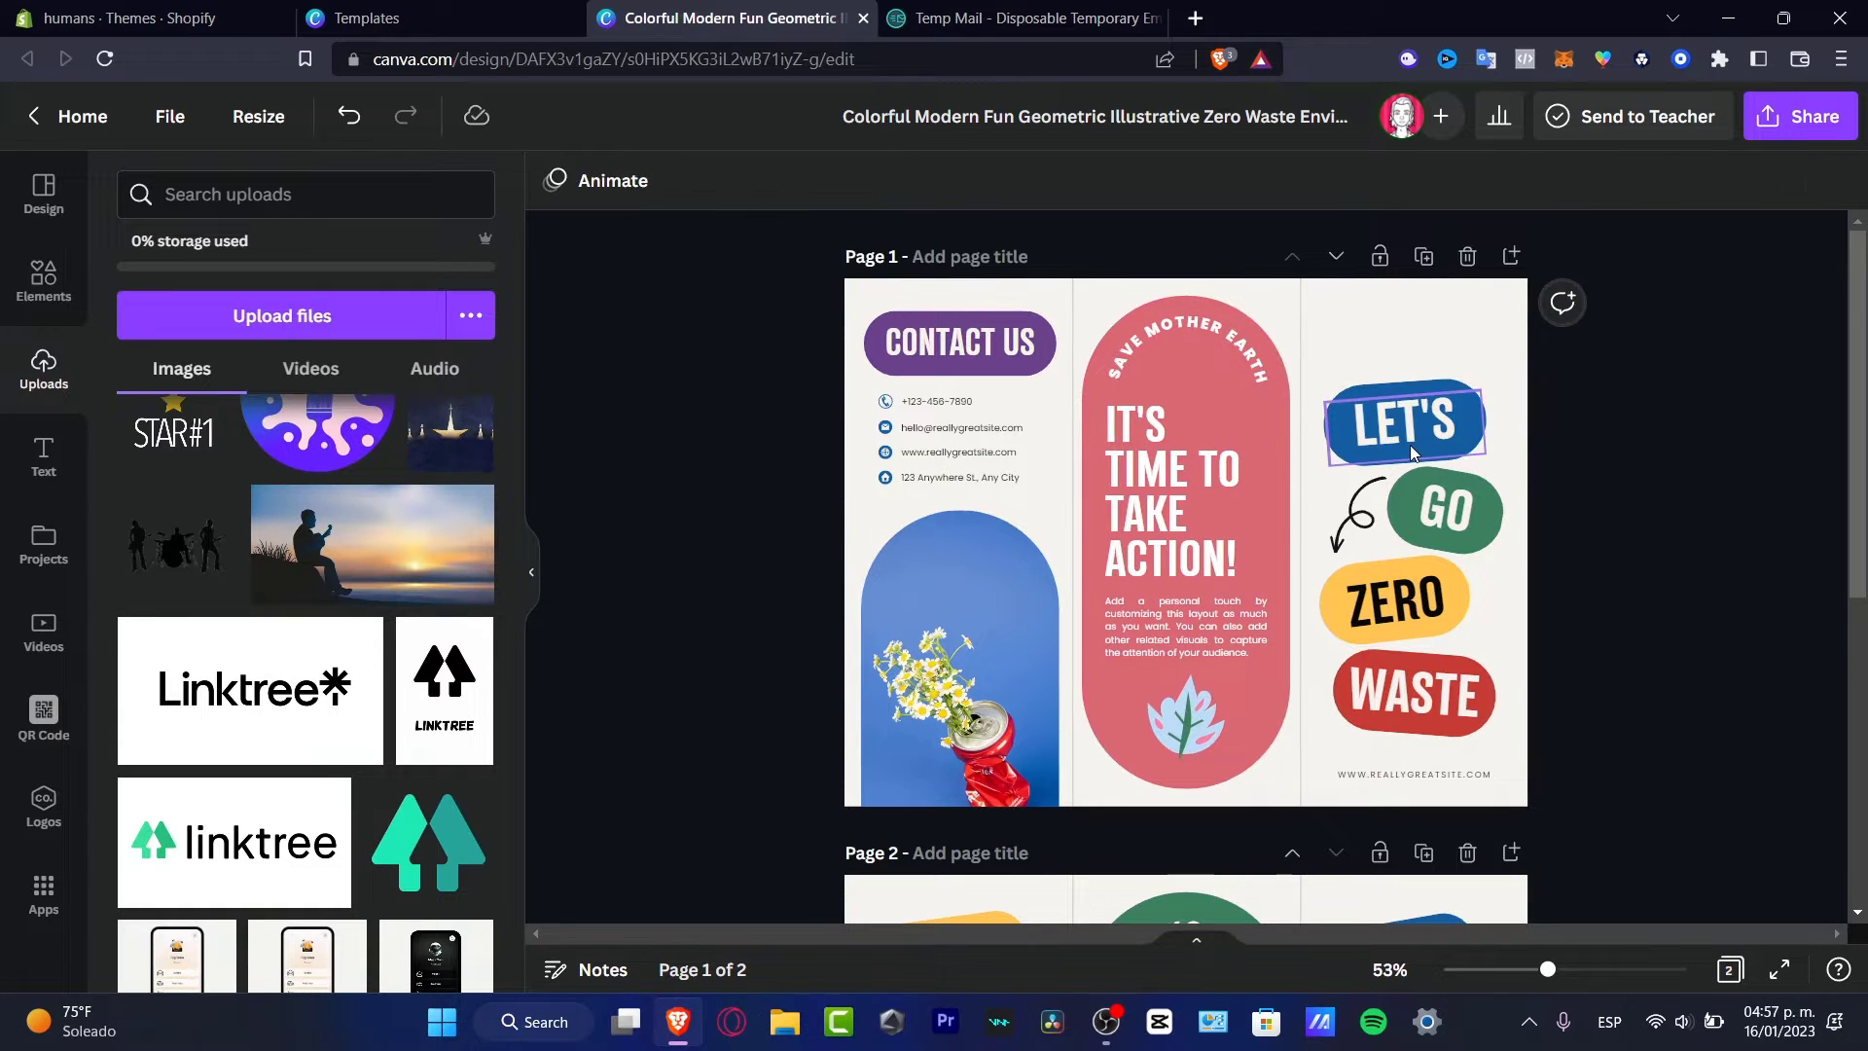
{"action": "type", "text": "COME"}
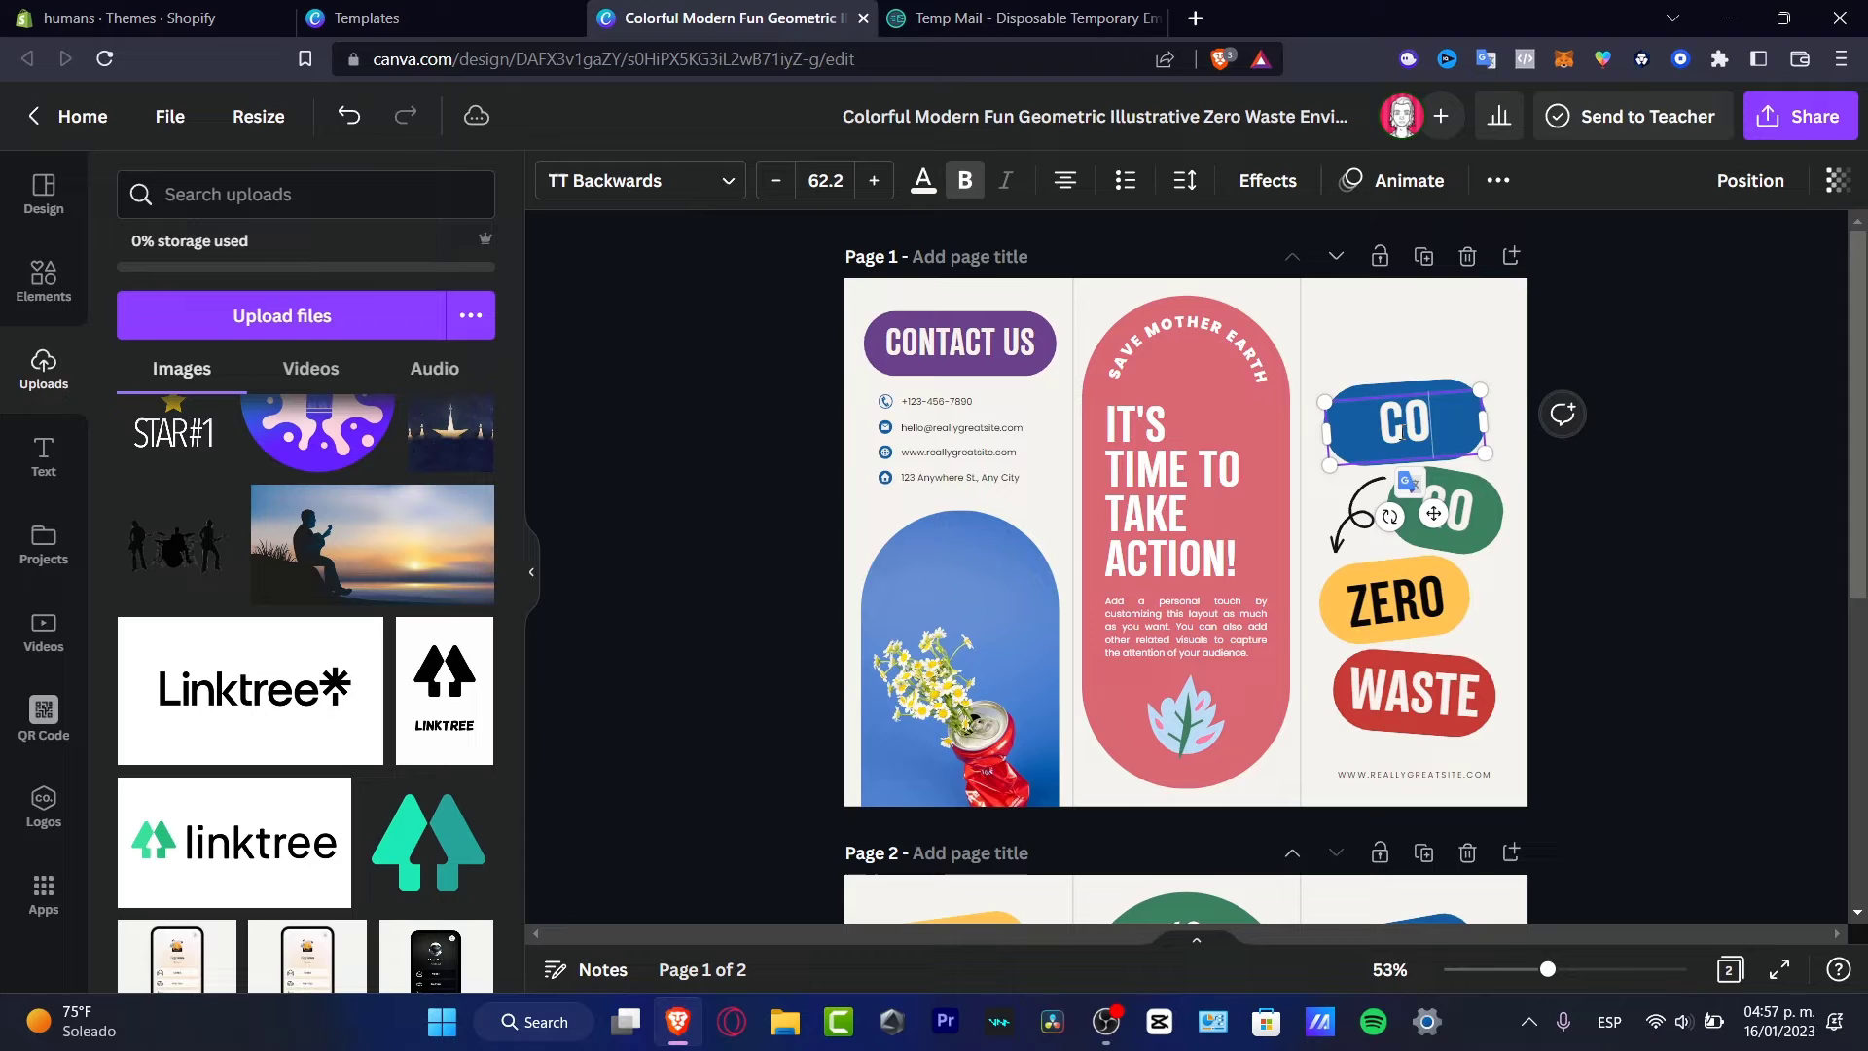
{"action": "double_click", "coordinate": [1457, 511]}
{"action": "type", "text": "AND"}
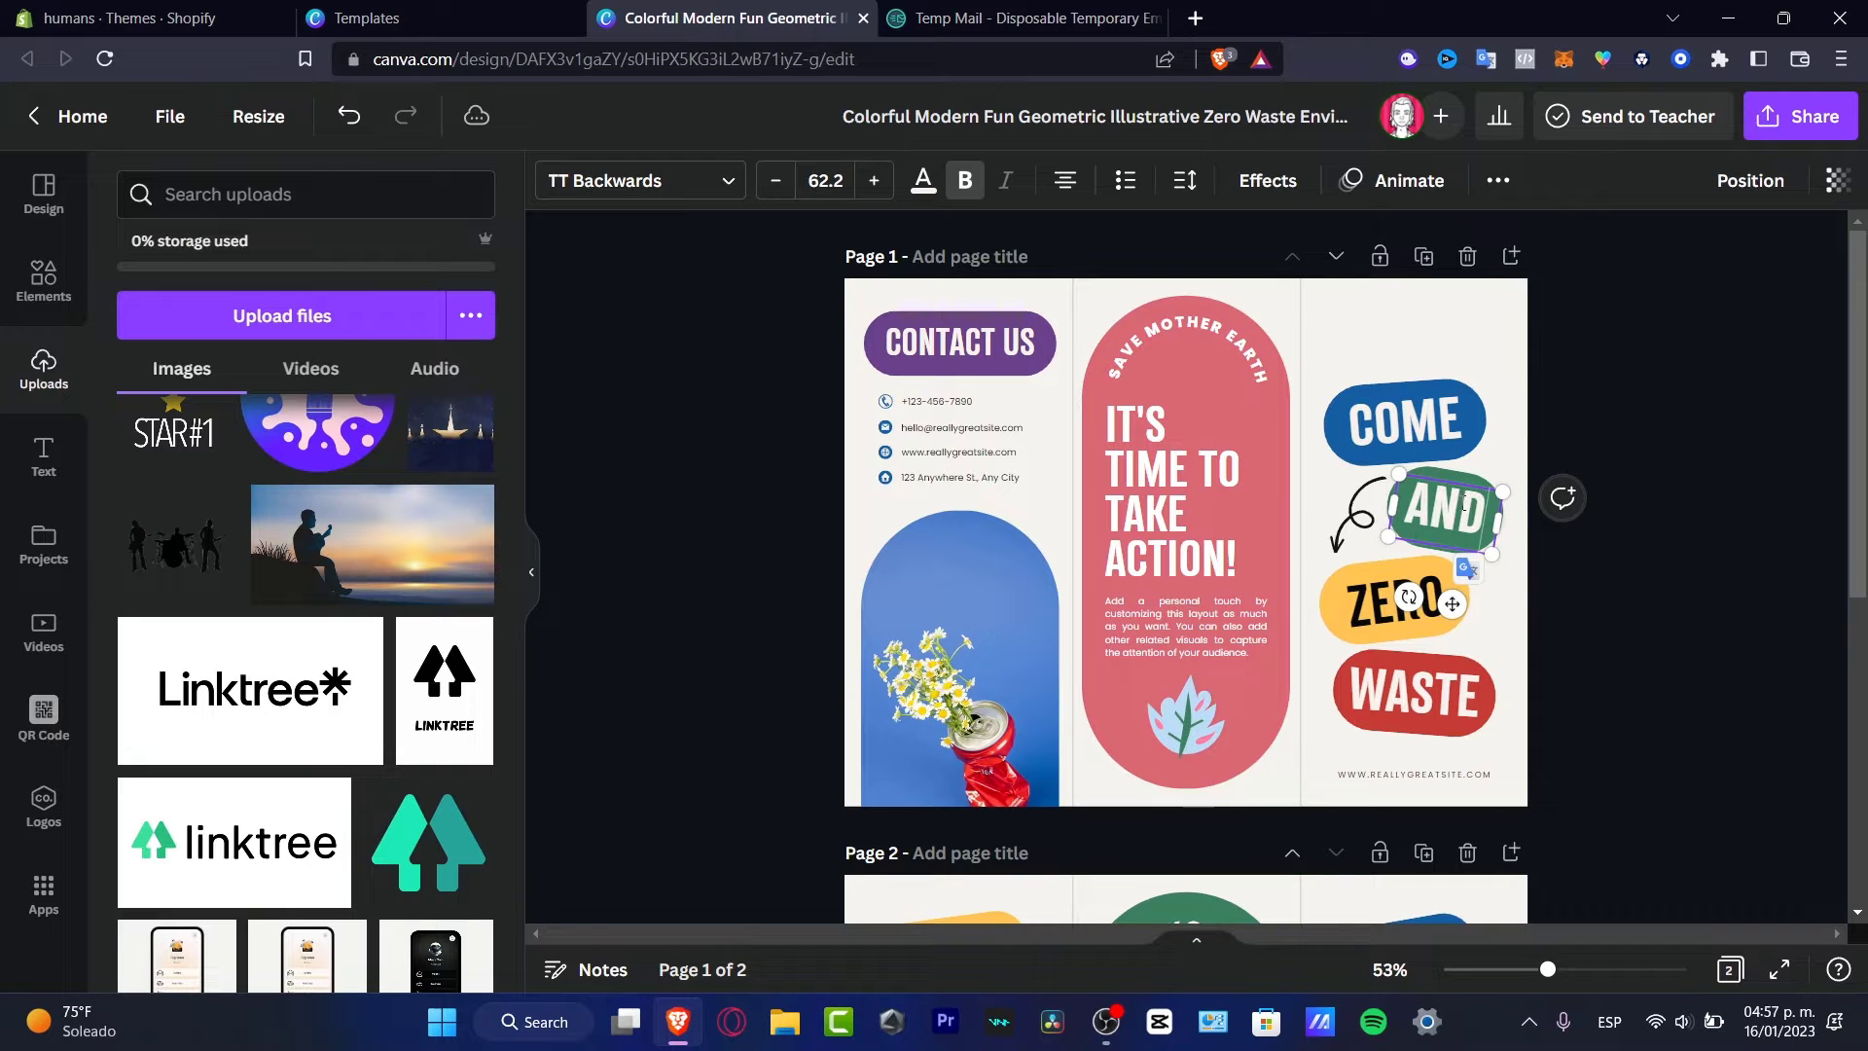
{"action": "double_click", "coordinate": [1367, 609]}
{"action": "type", "text": "HAVE"}
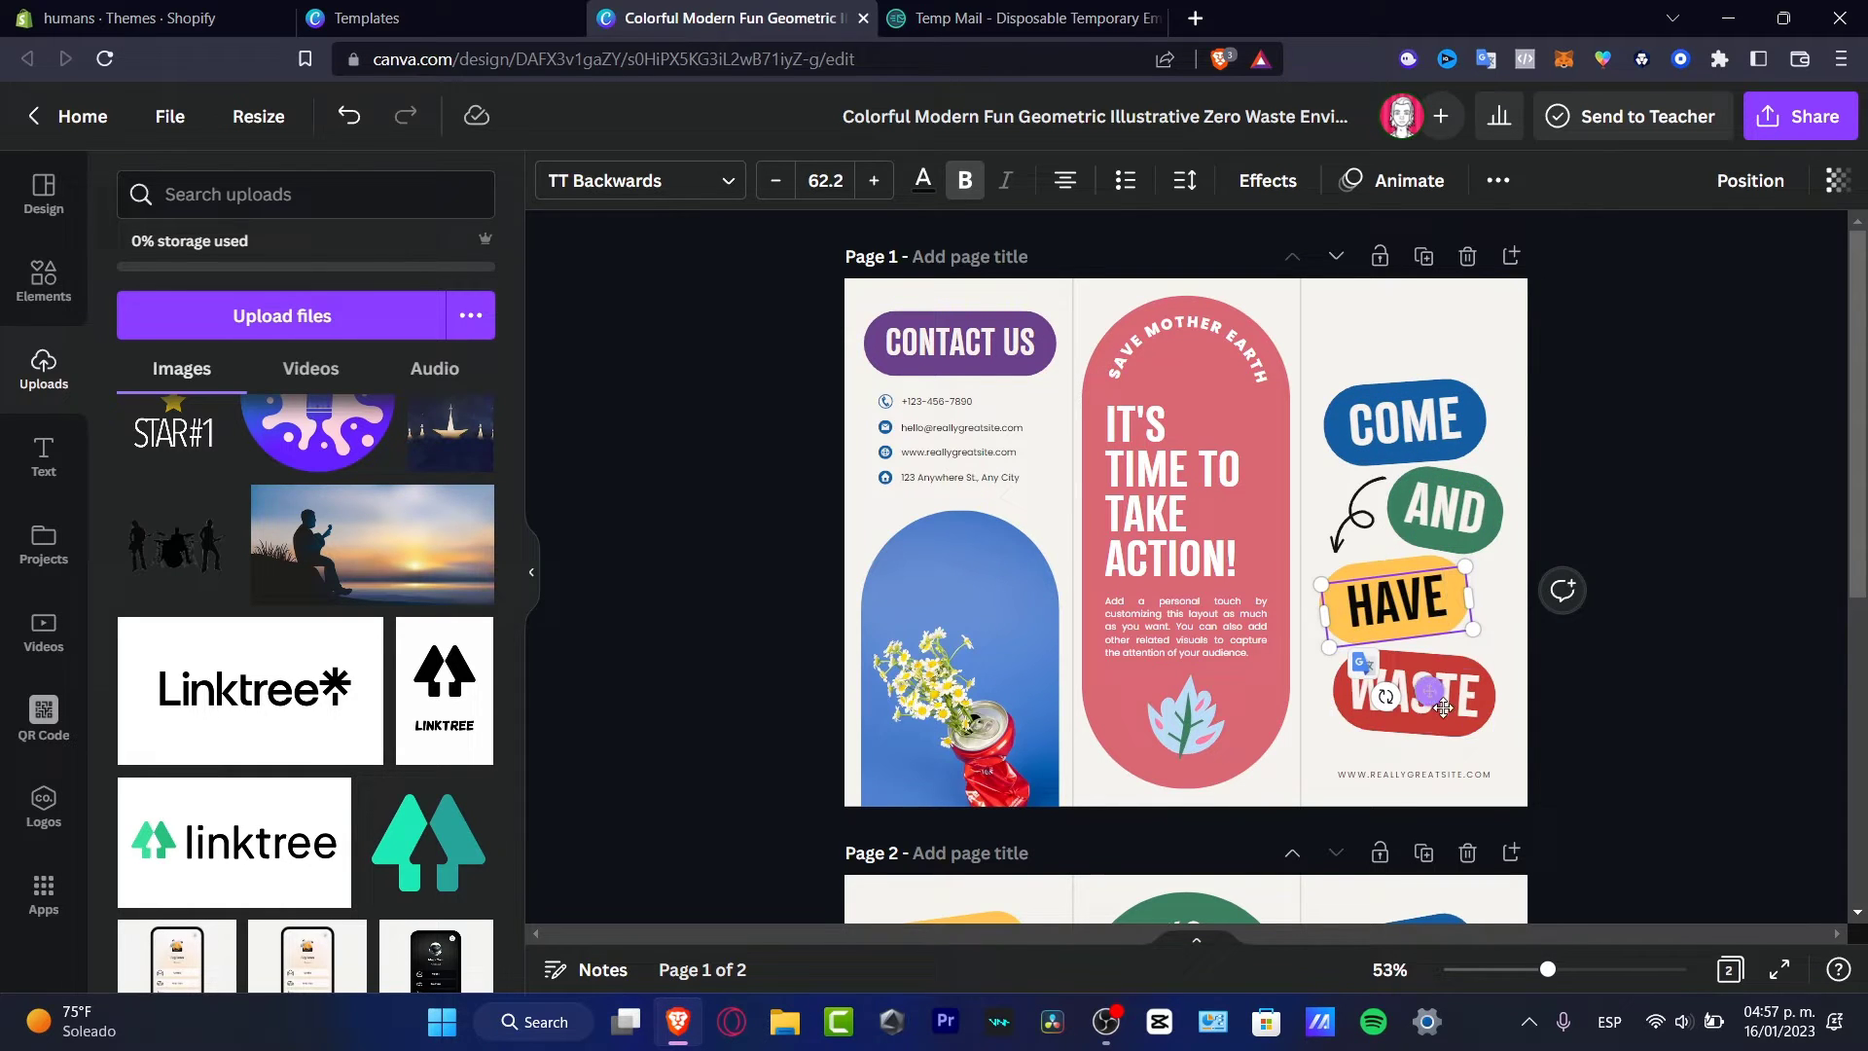
{"action": "double_click", "coordinate": [1470, 698]}
{"action": "type", "text": "FUN"}
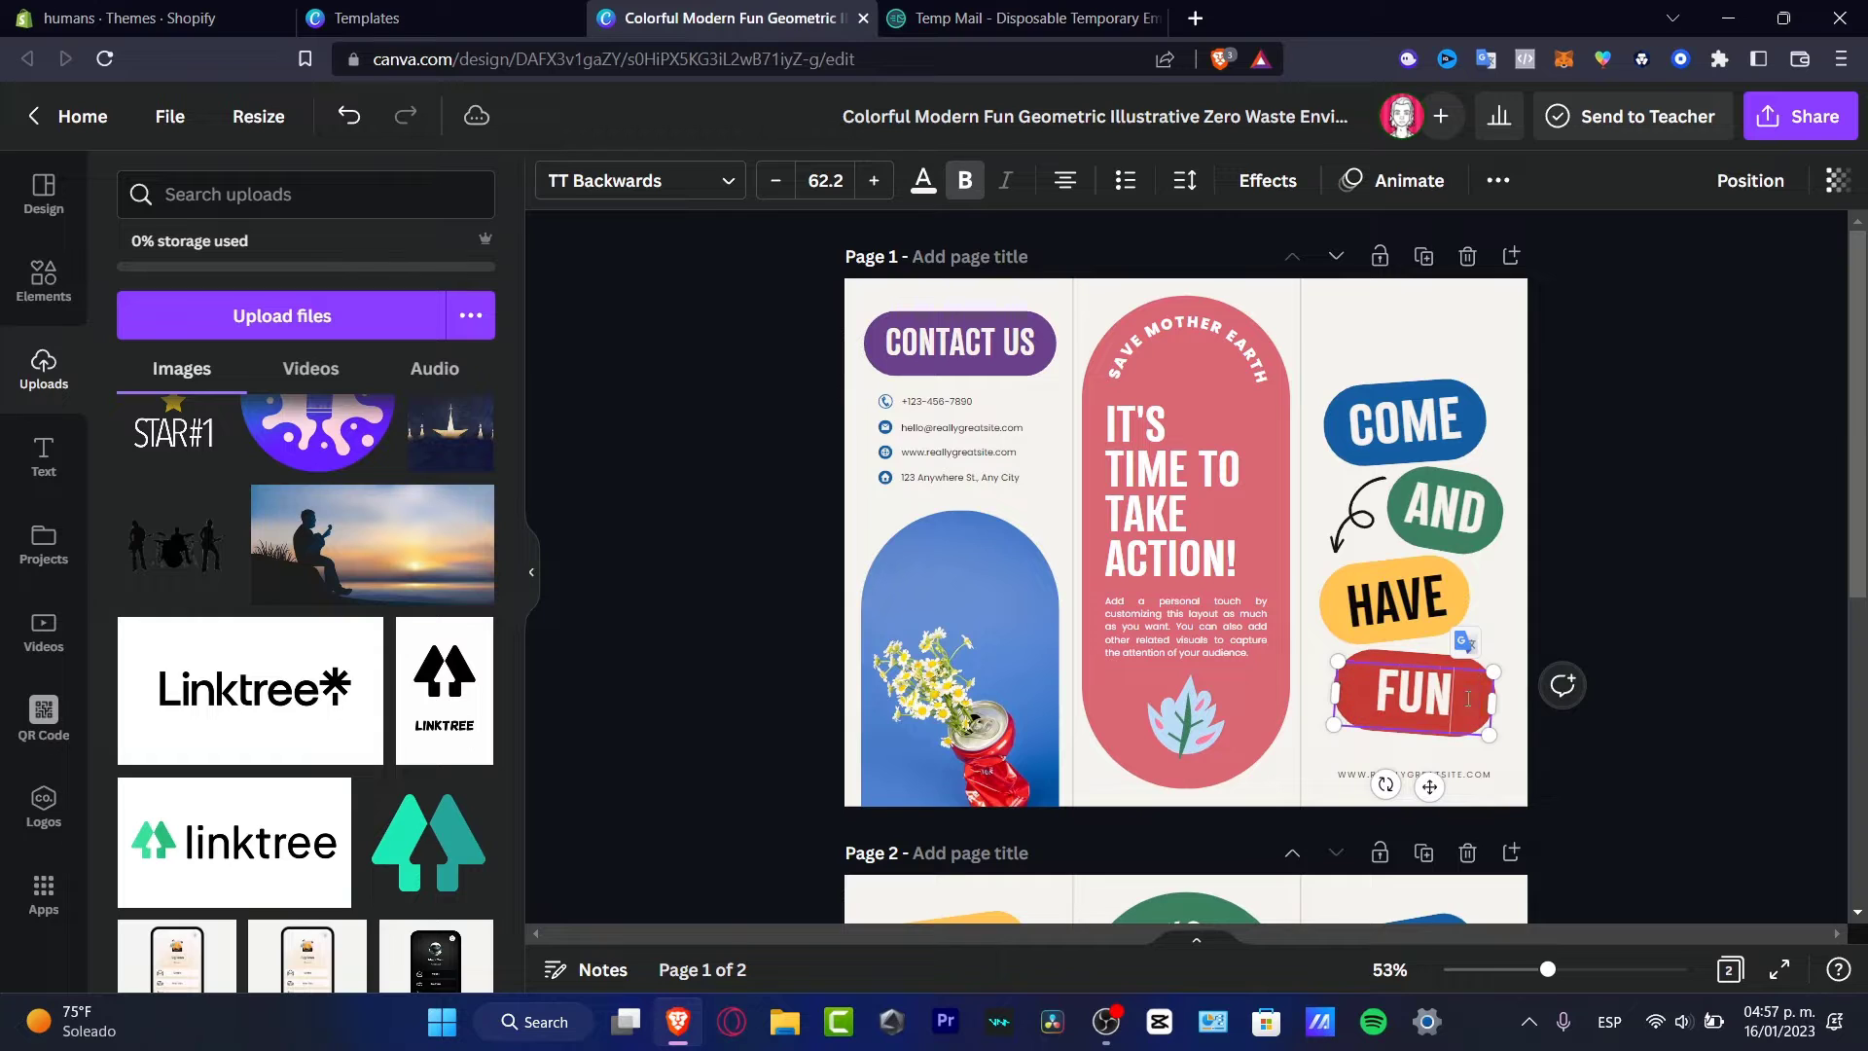
Replace the large heading in page 1's pink panel with IT'S, TIME TO and ROCK on three lines
{"action": "left_click", "coordinate": [1220, 541]}
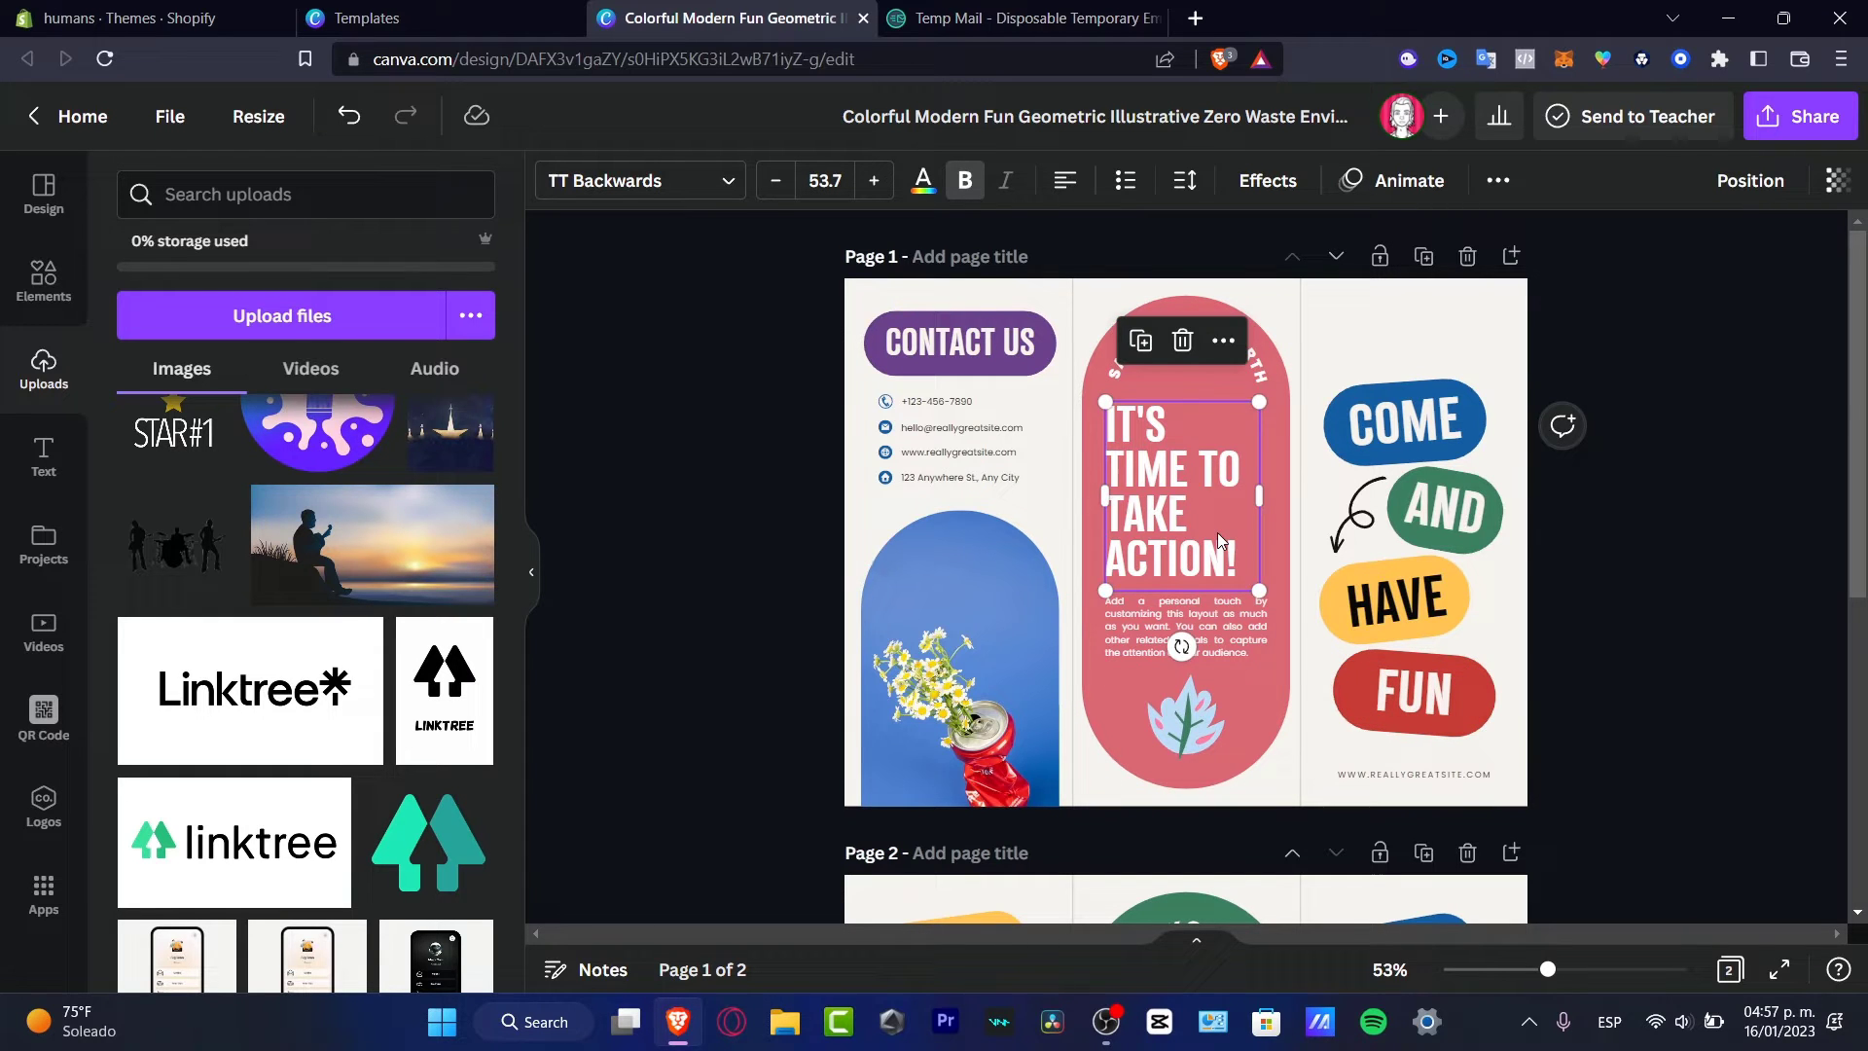
{"action": "double_click", "coordinate": [1219, 537]}
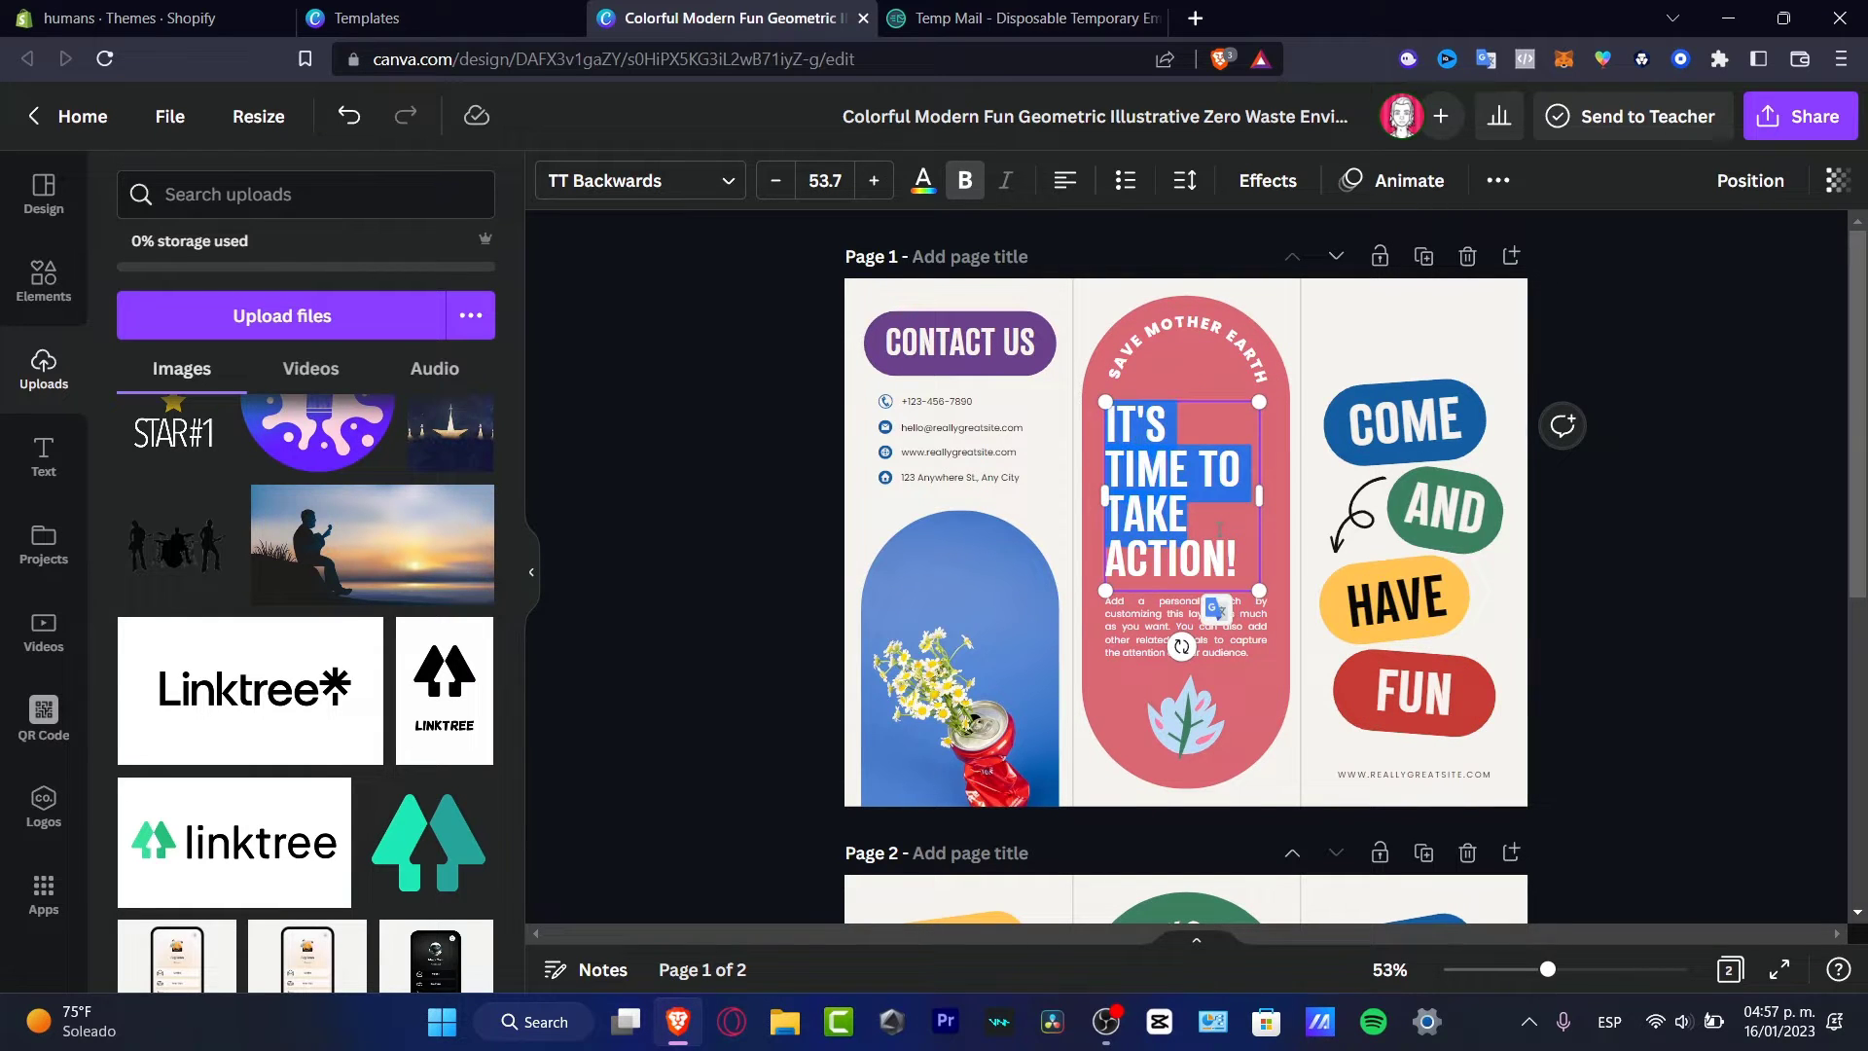
{"action": "key", "text": "BackSpace"}
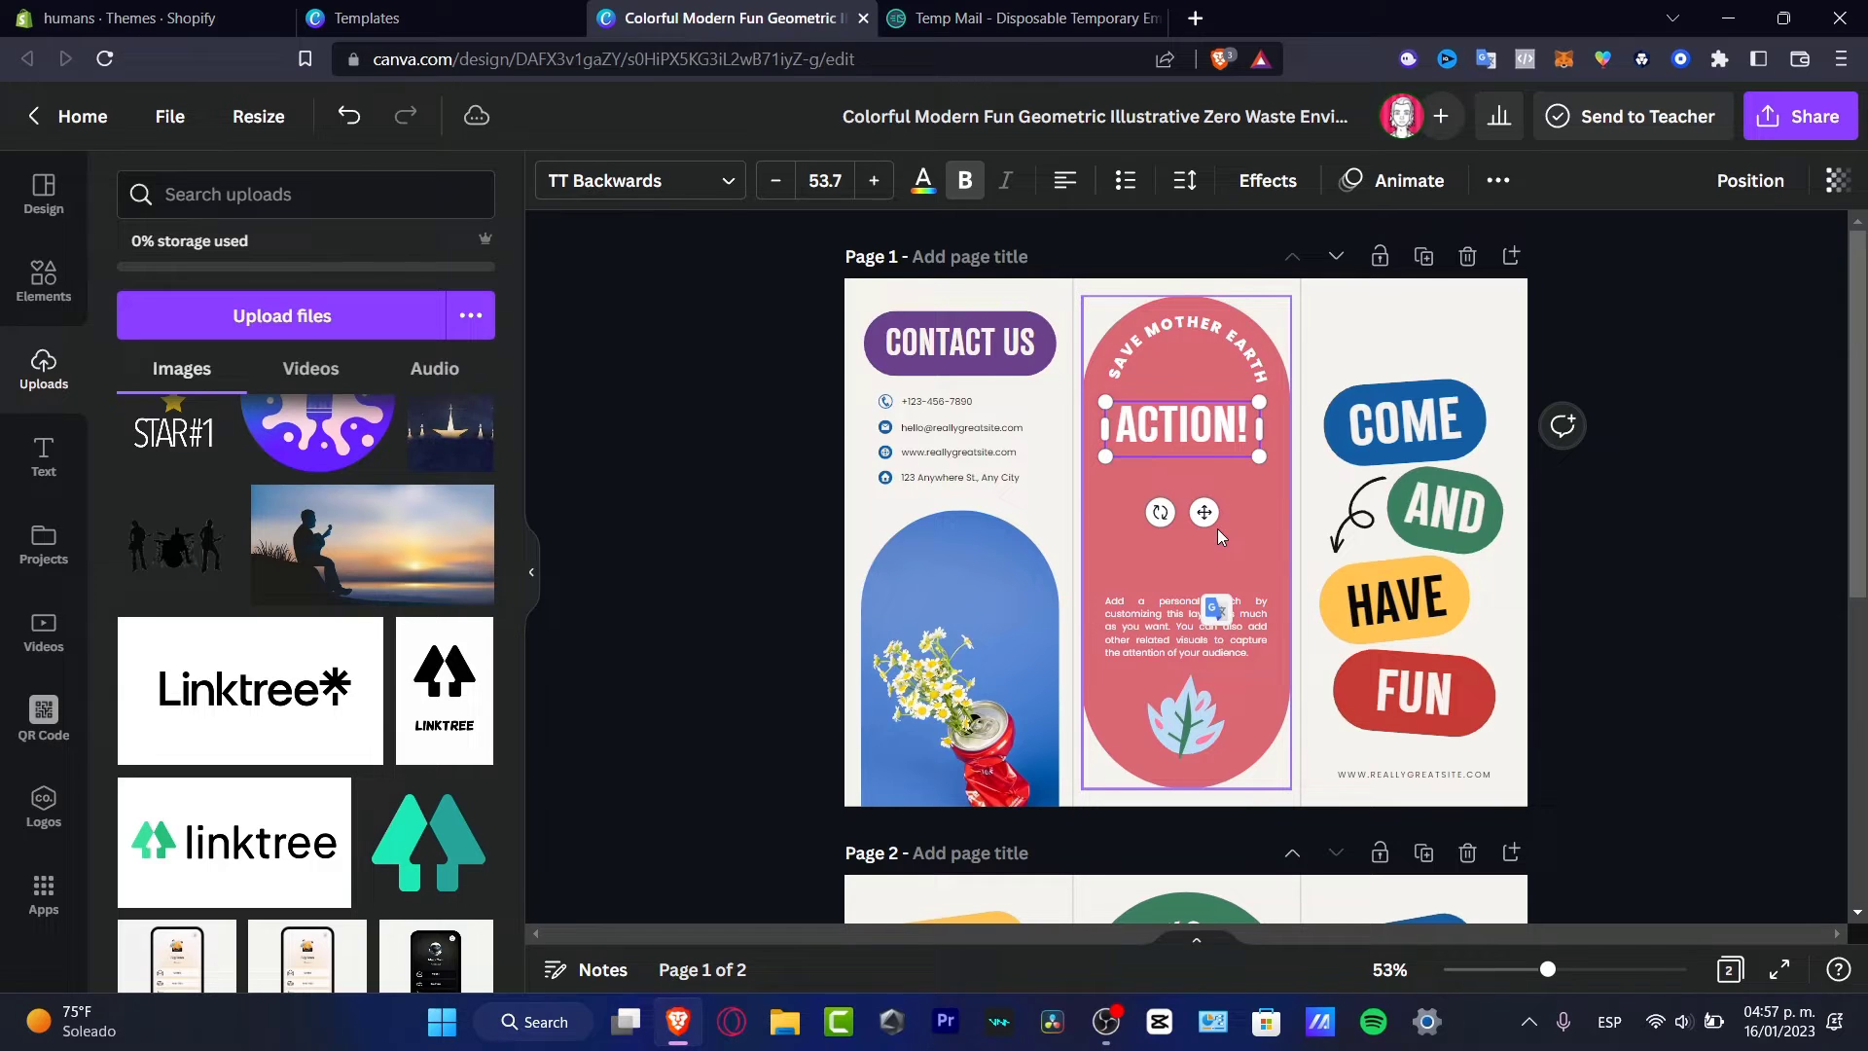
{"action": "key", "text": "ctrl+a"}
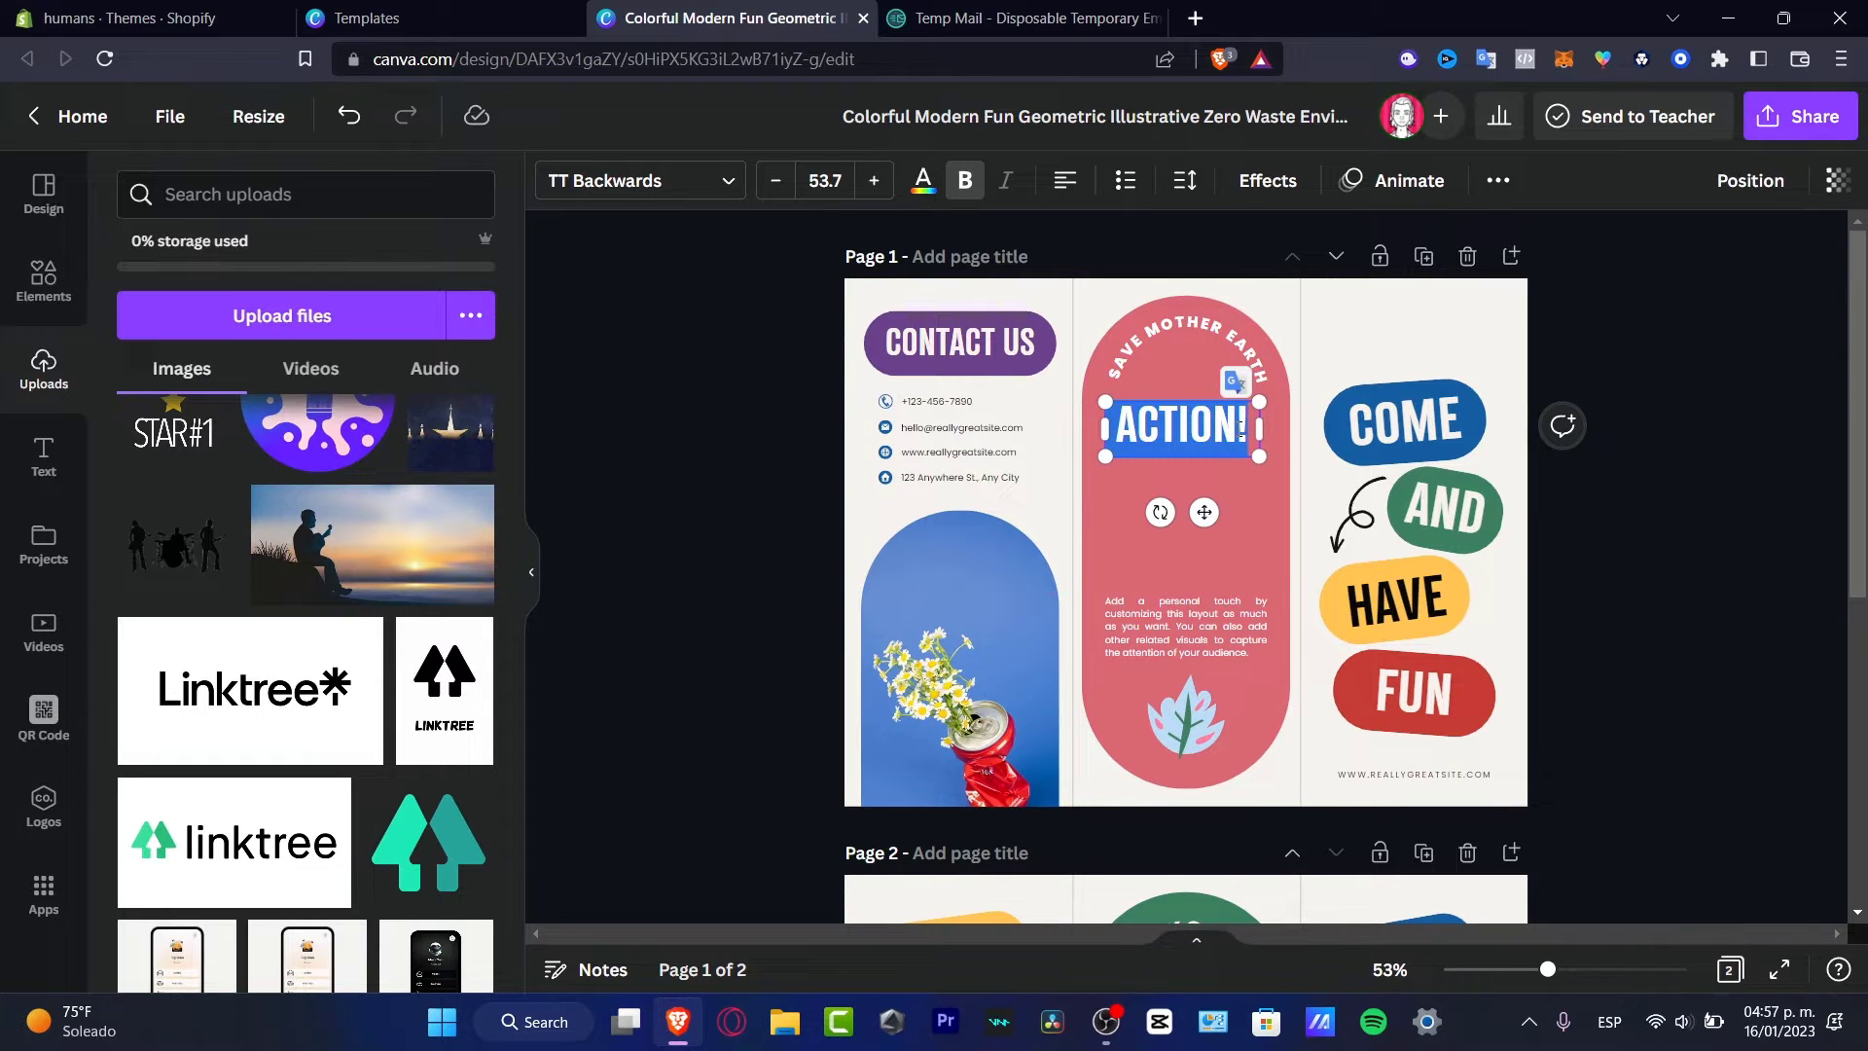
{"action": "type", "text": "IT'S"}
{"action": "key", "text": "Return"}
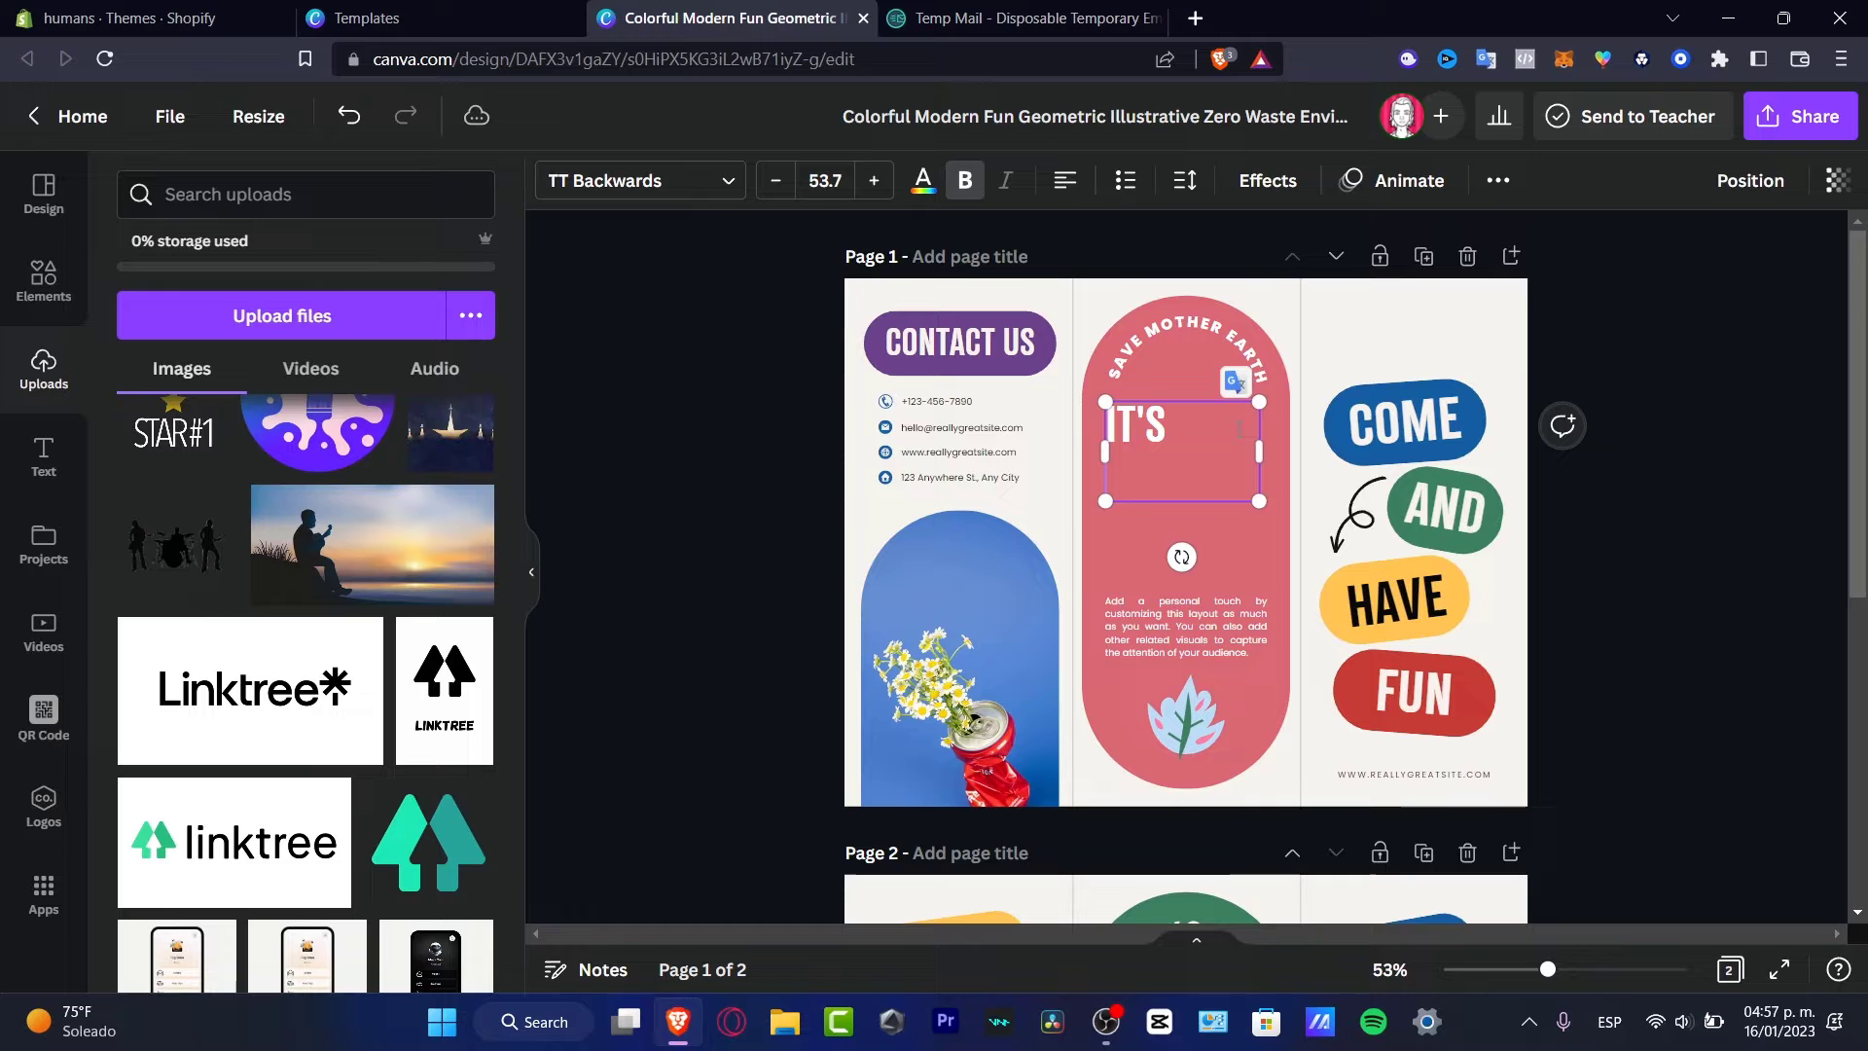
{"action": "type", "text": "TIME TO"}
{"action": "key", "text": "Return"}
{"action": "type", "text": "ROKC"}
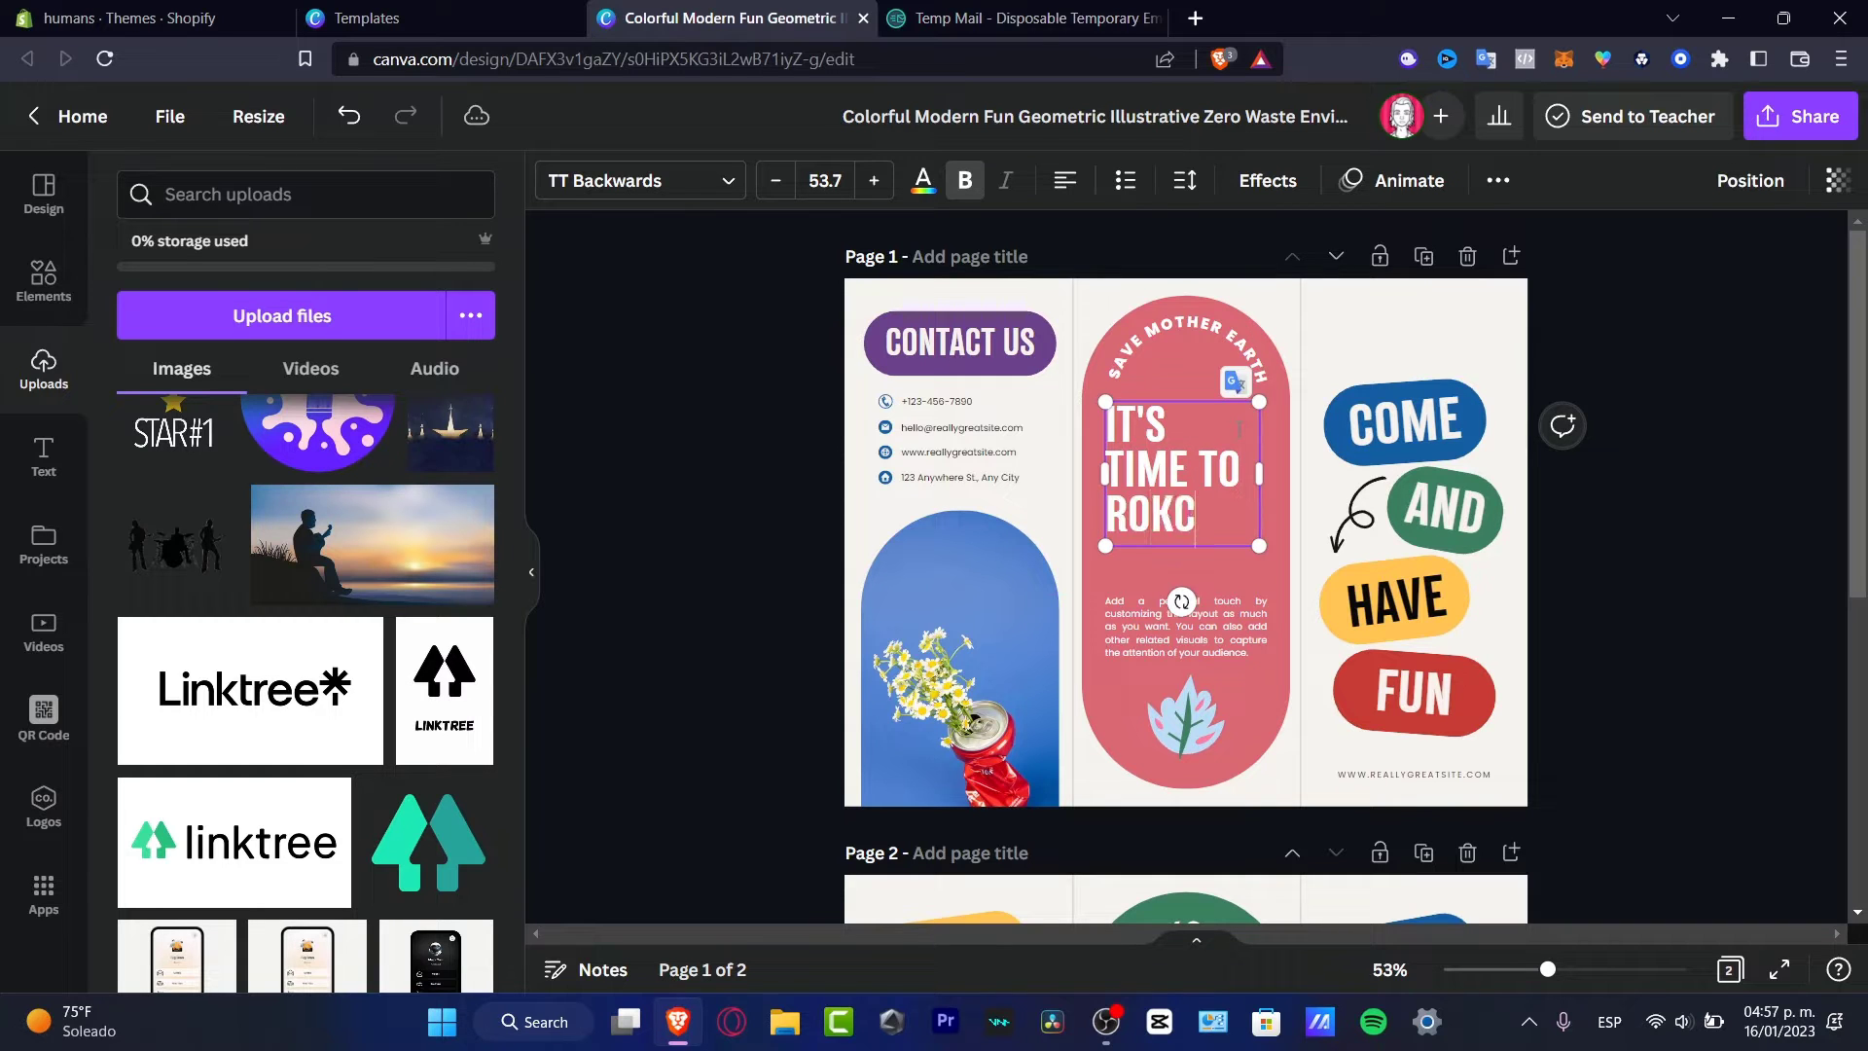
{"action": "key", "text": "BackSpace"}
{"action": "key", "text": "BackSpace"}
{"action": "type", "text": "CK"}
Add a fourth, non-bold line reading 'N ROLL below ROCK in the pink panel's heading on page 1
{"action": "key", "text": "Return"}
{"action": "type", "text": "N"}
{"action": "key", "text": "BackSpace"}
{"action": "key", "text": "ctrl+b"}
{"action": "type", "text": "'"}
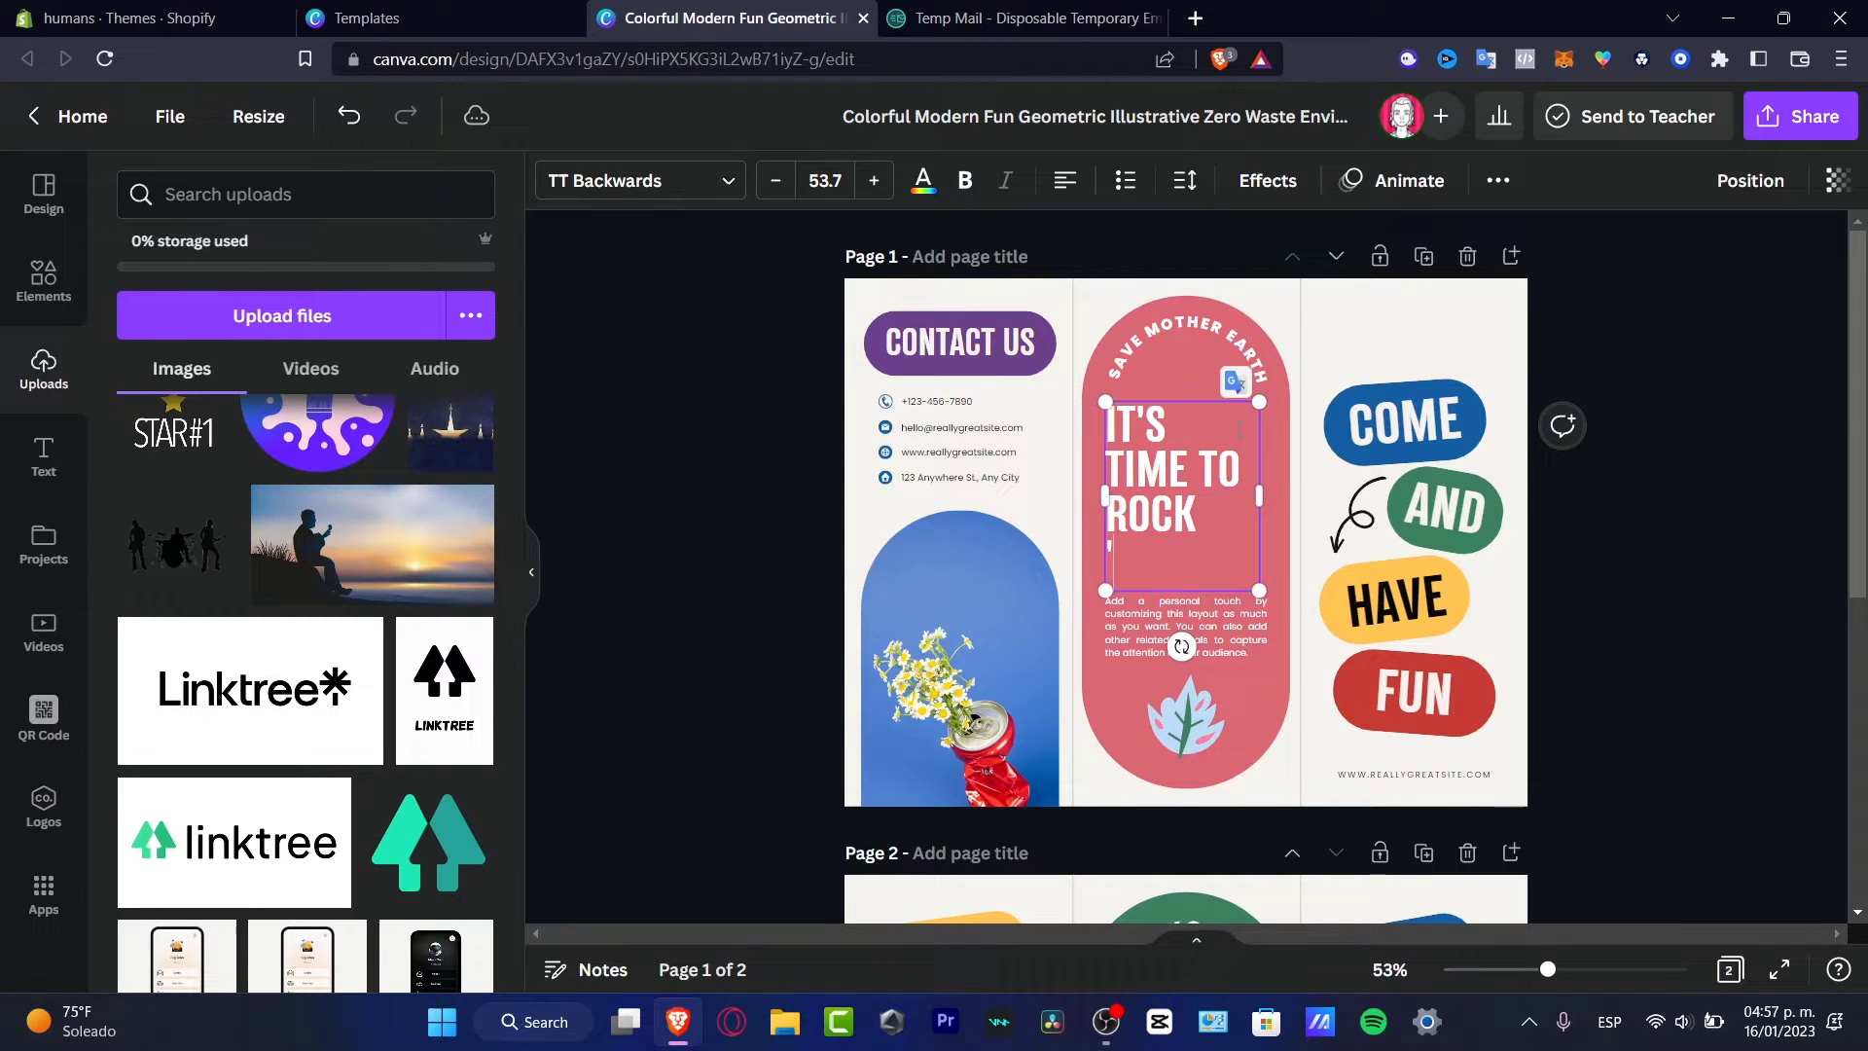
{"action": "type", "text": "N ROLLL"}
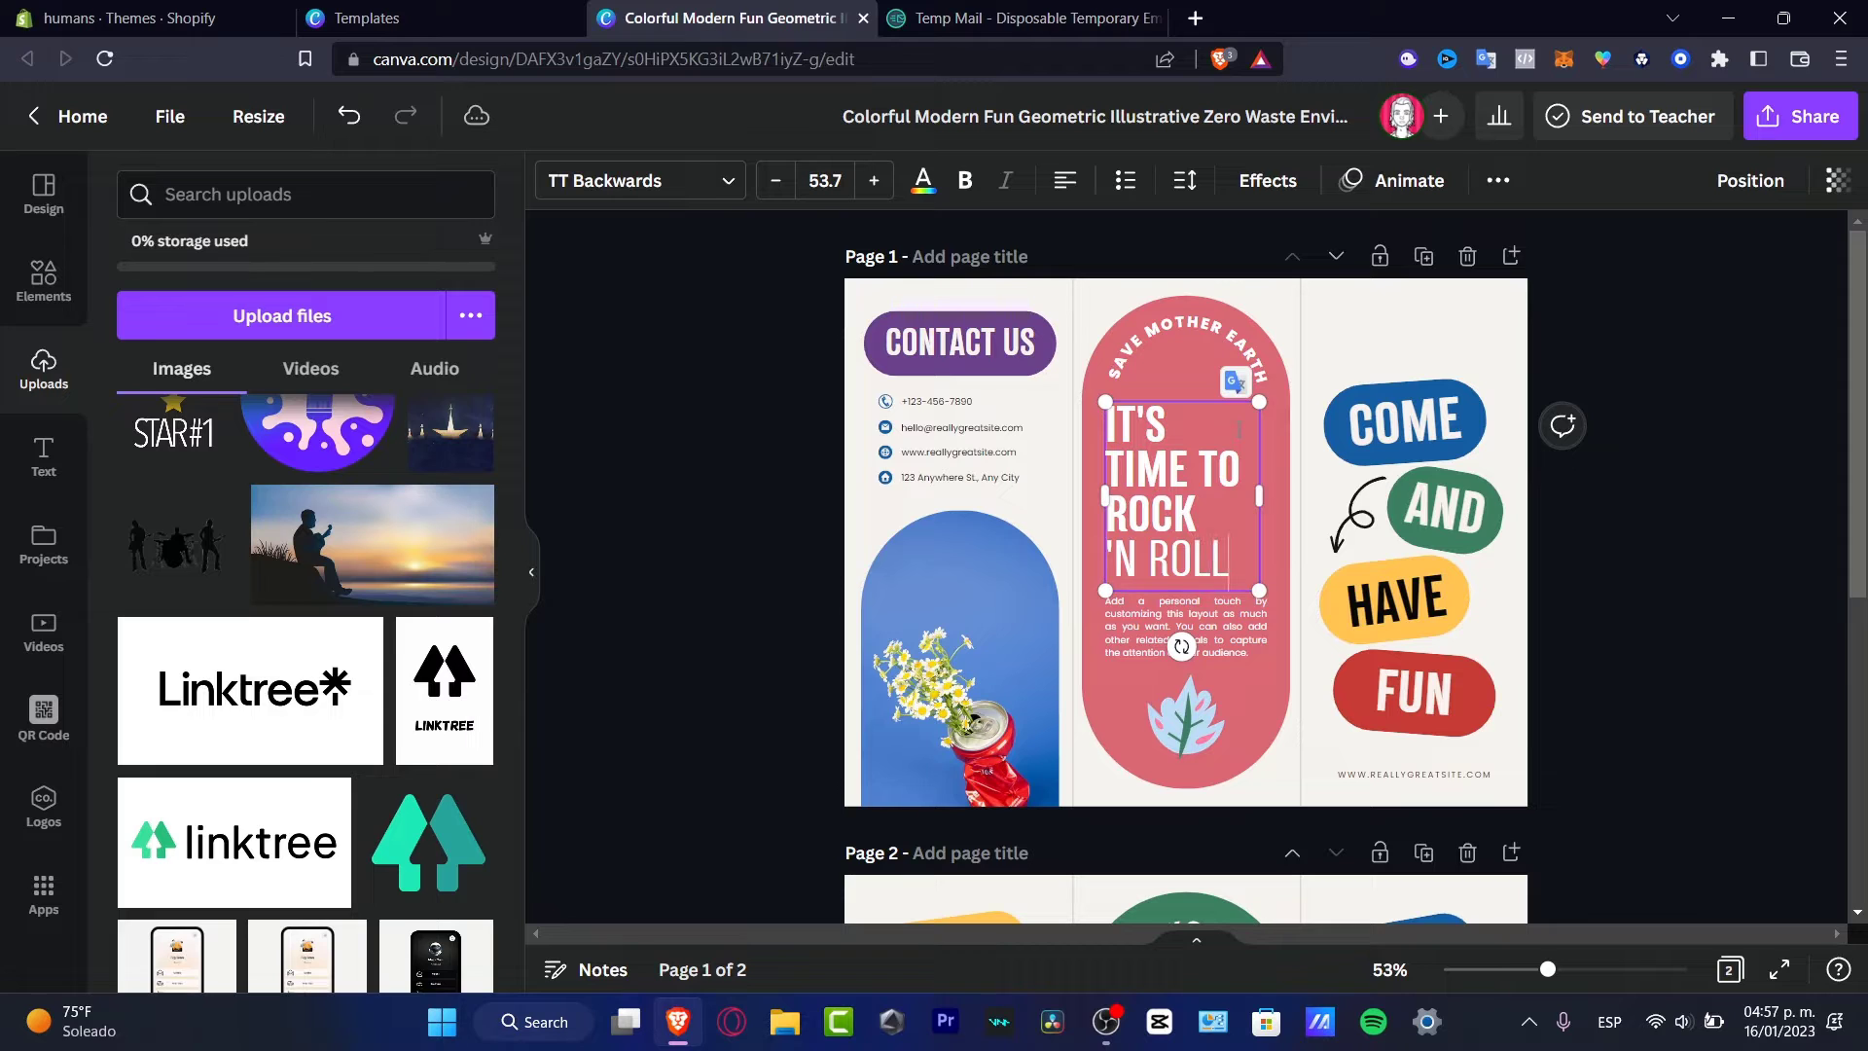
{"action": "left_click", "coordinate": [1249, 644]}
Delete the leaf graphic at the bottom of page 1's pink panel and search the elements for MUSIC
{"action": "left_click", "coordinate": [1188, 738]}
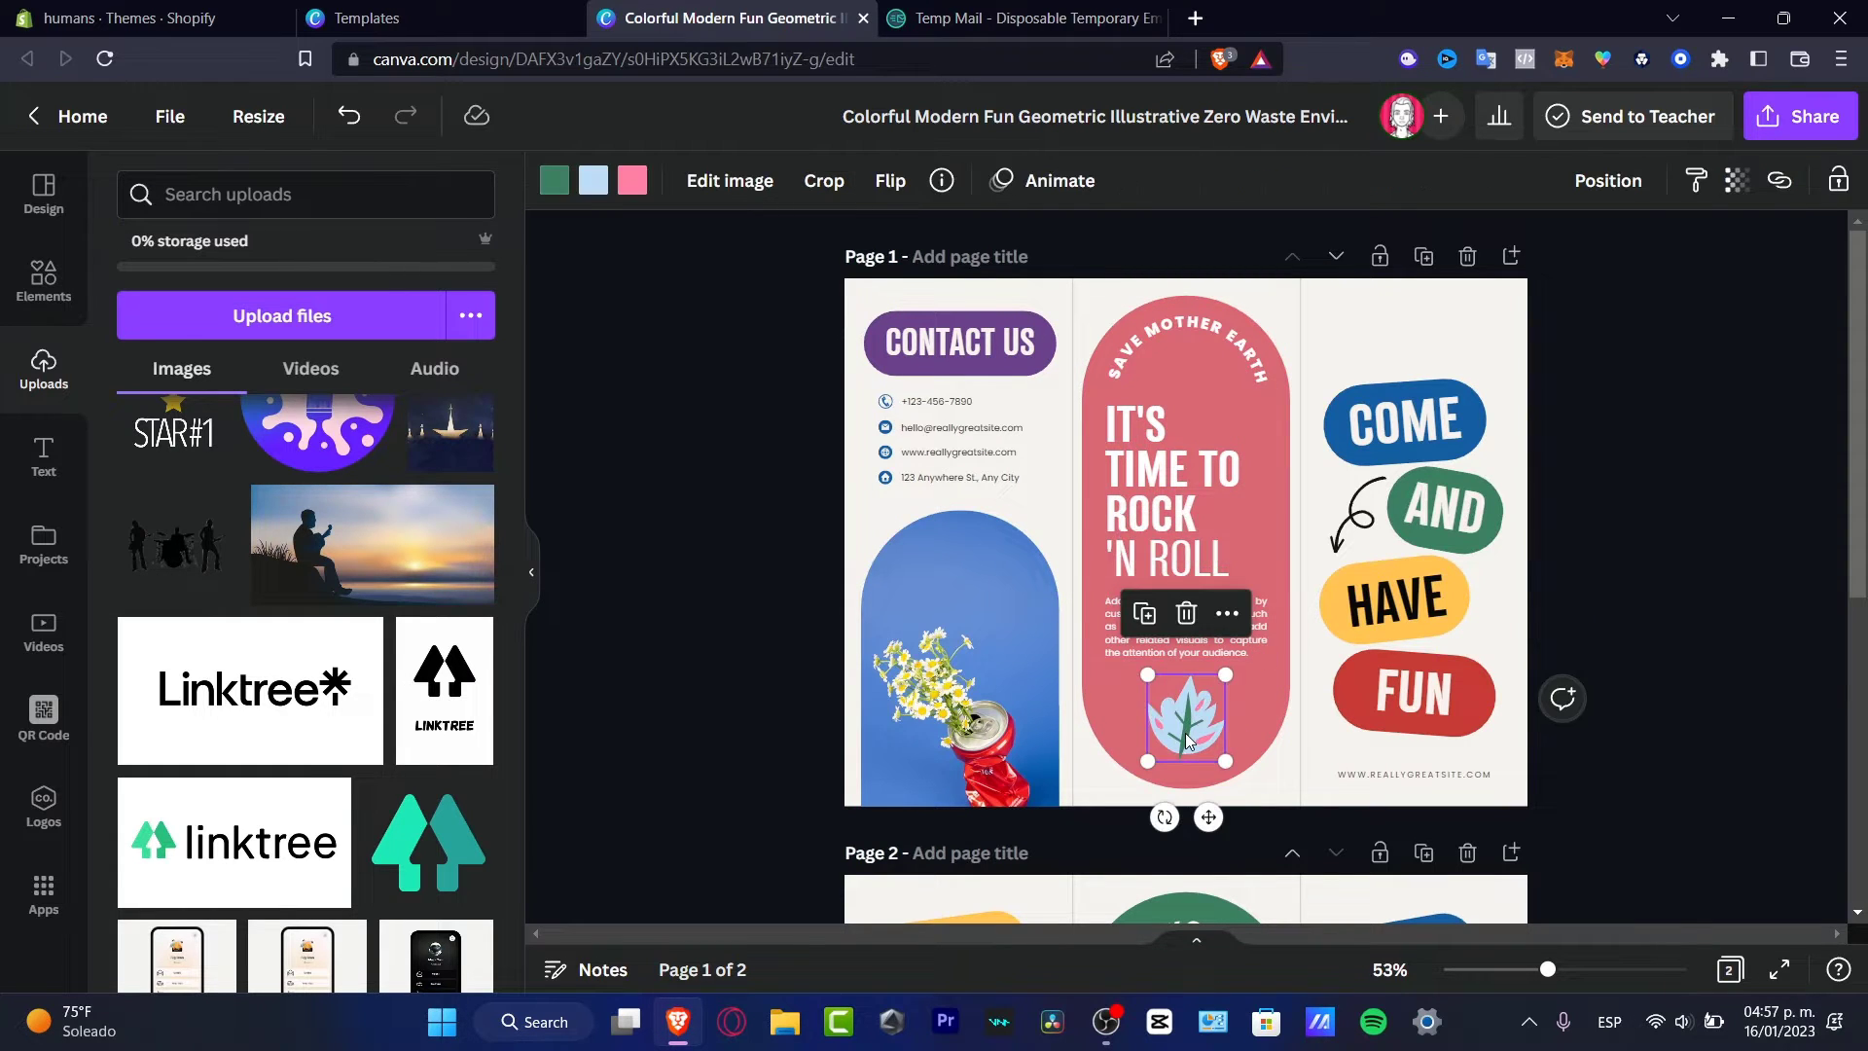
{"action": "key", "text": "Delete"}
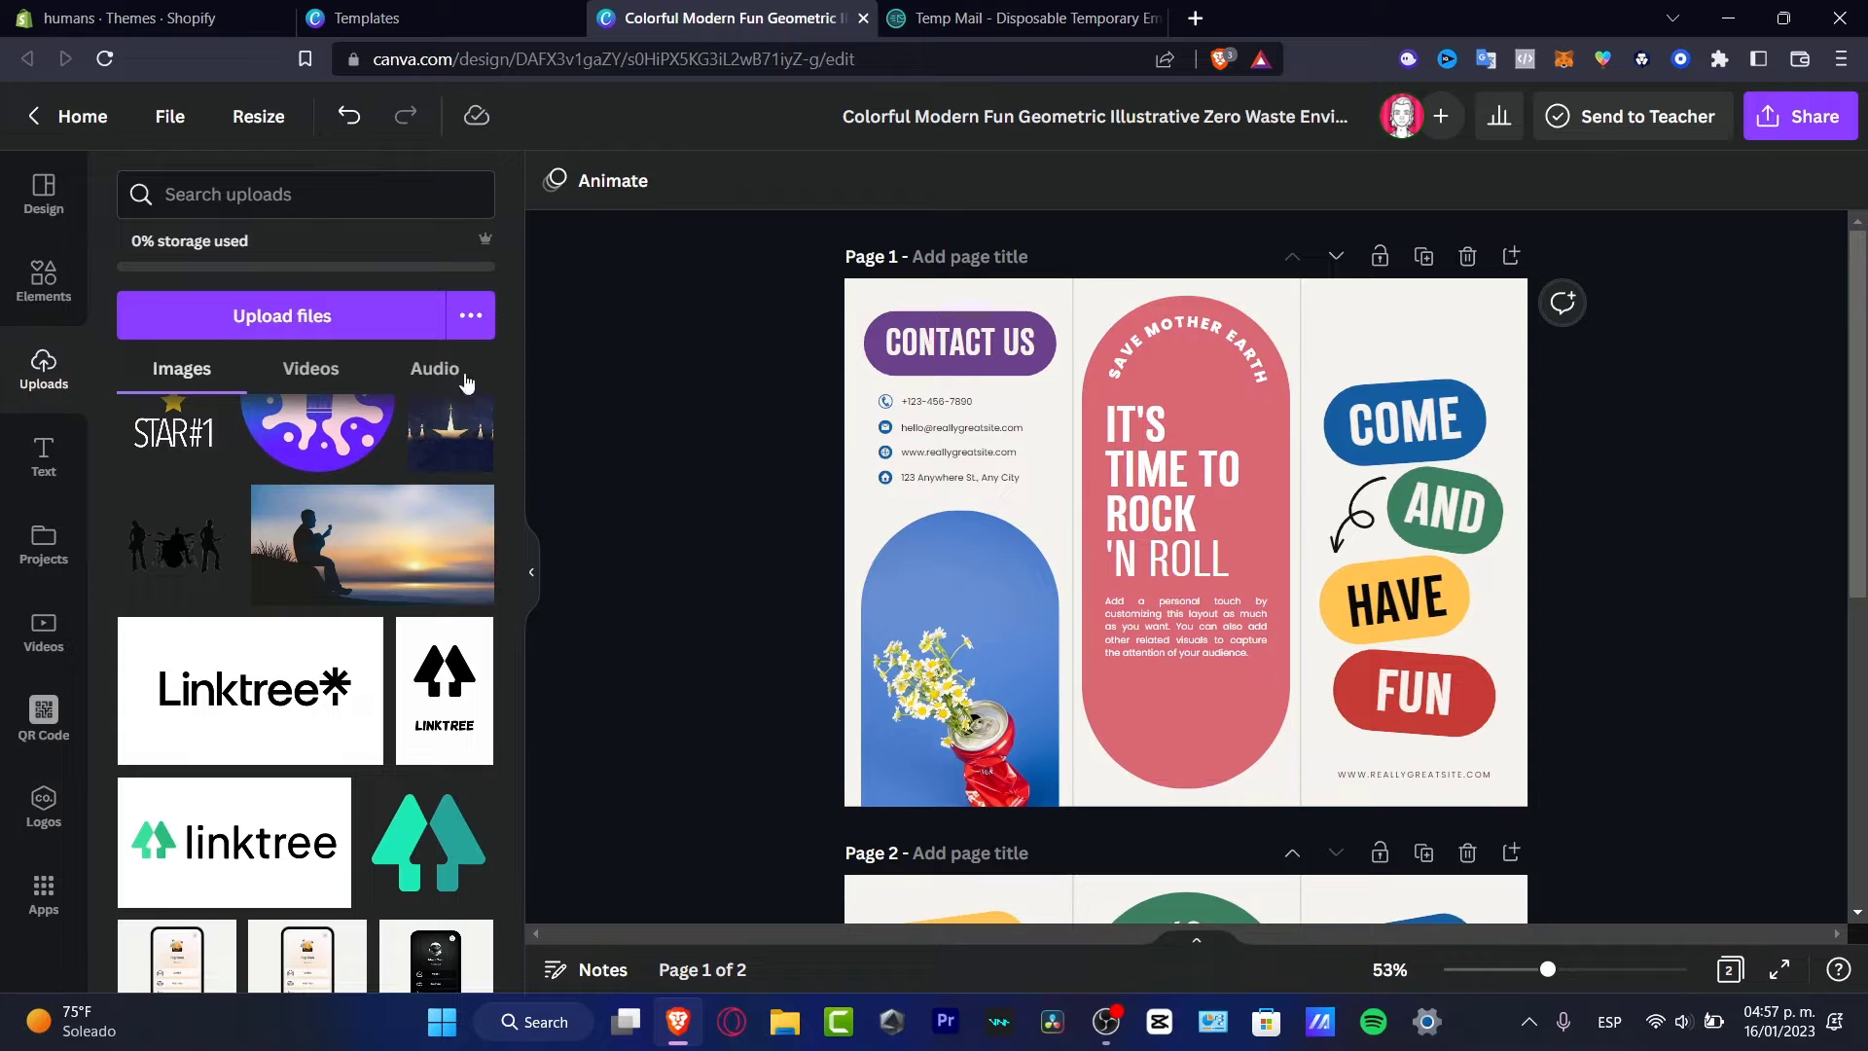
{"action": "left_click", "coordinate": [46, 279]}
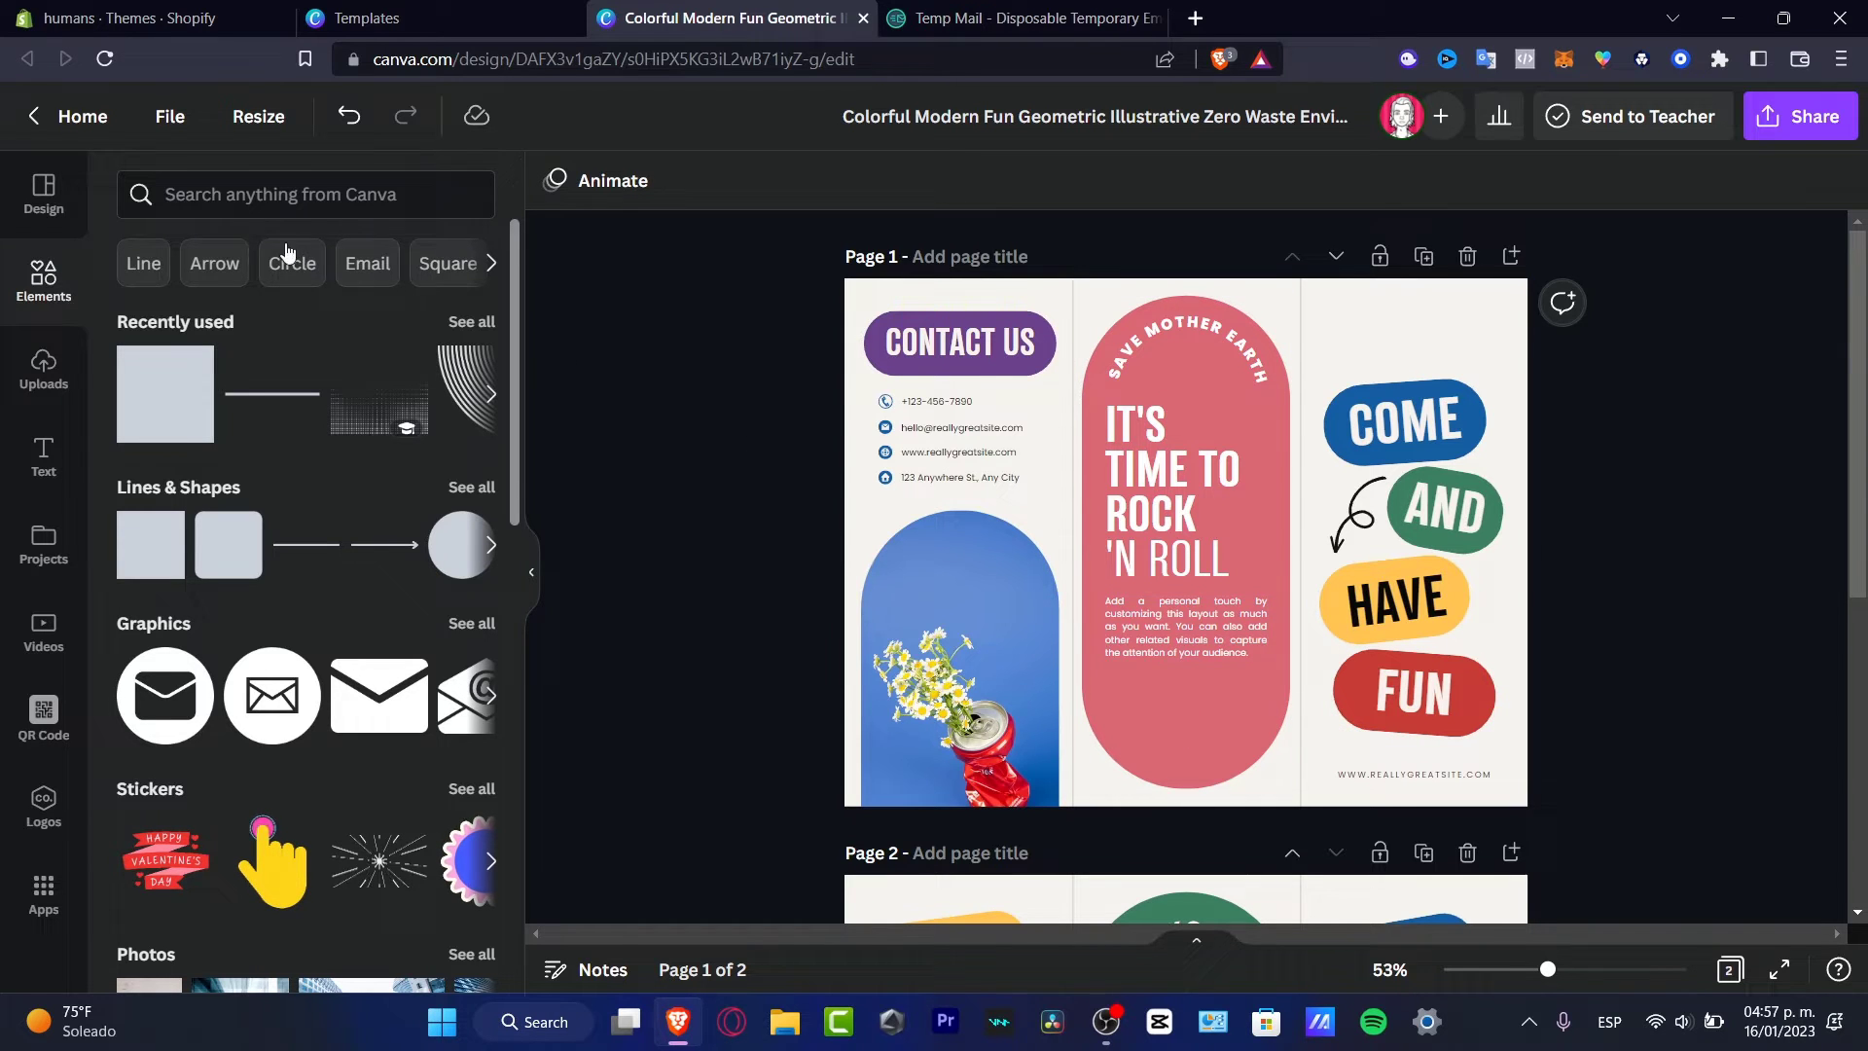
{"action": "left_click", "coordinate": [282, 195]}
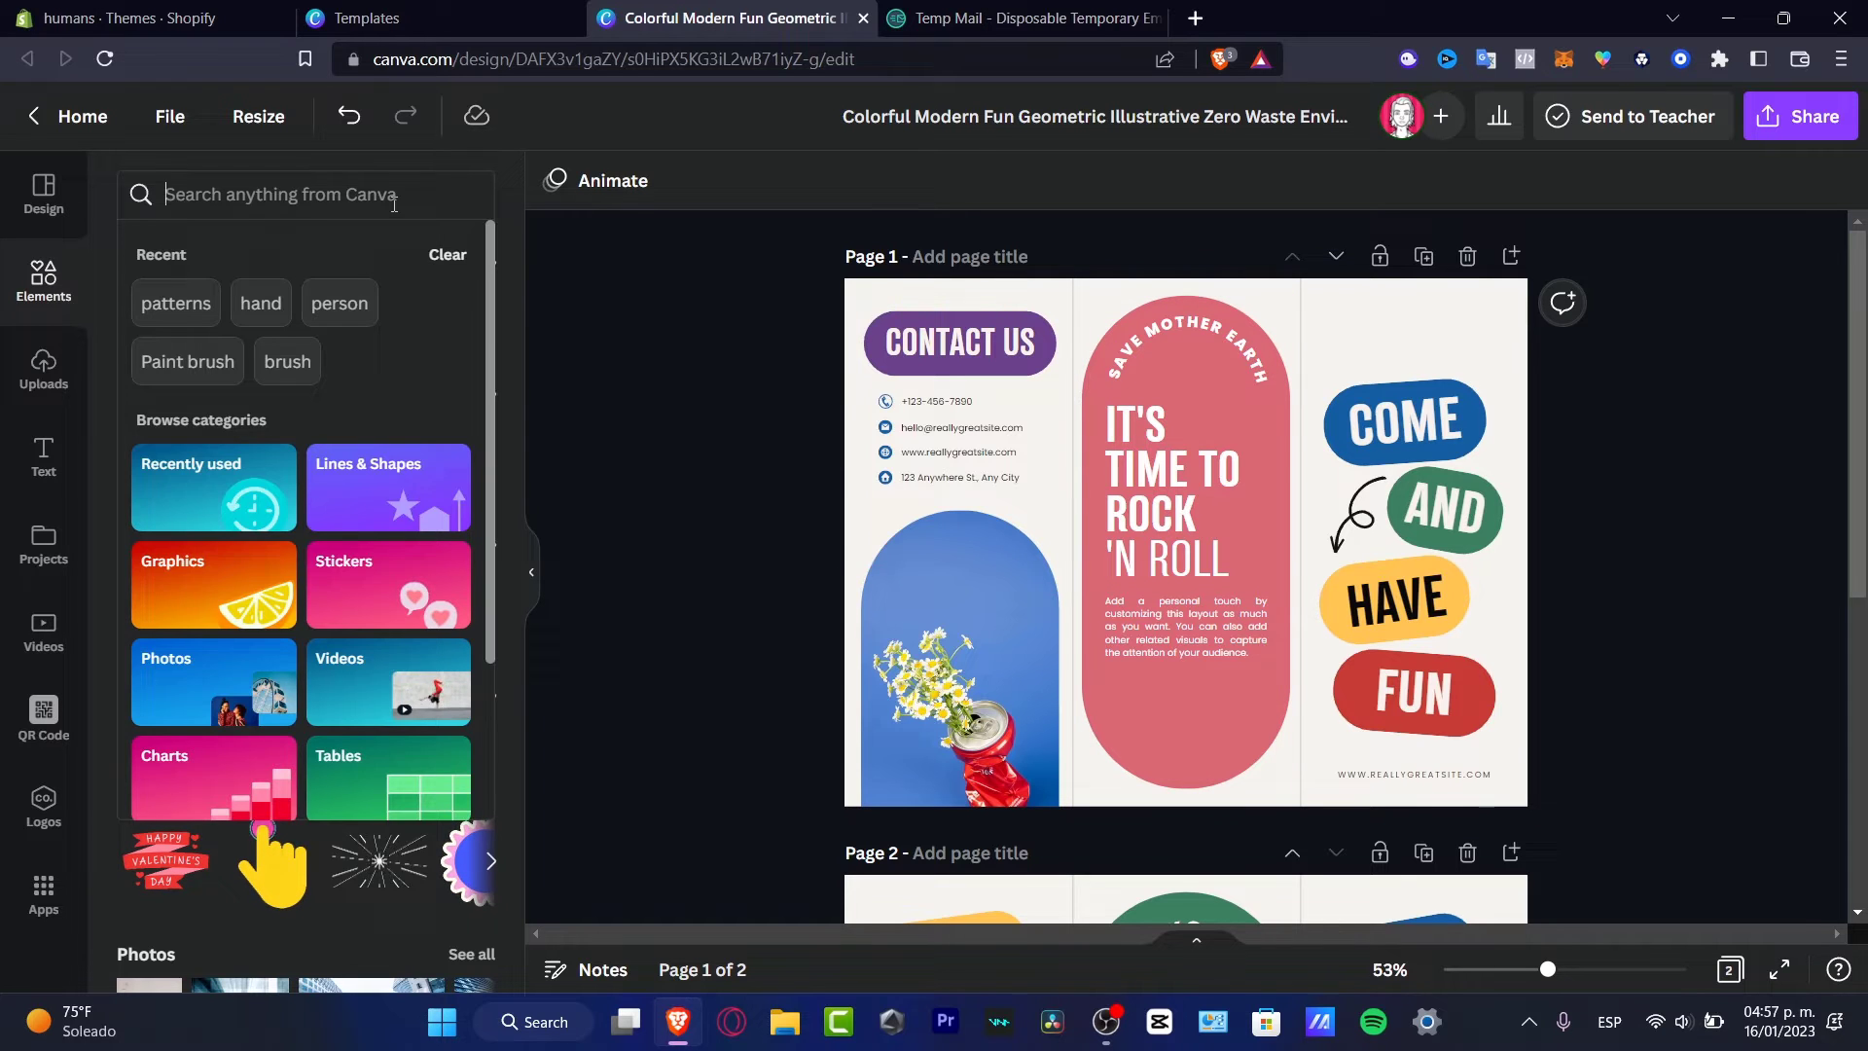
{"action": "type", "text": "MUSIC"}
{"action": "key", "text": "Return"}
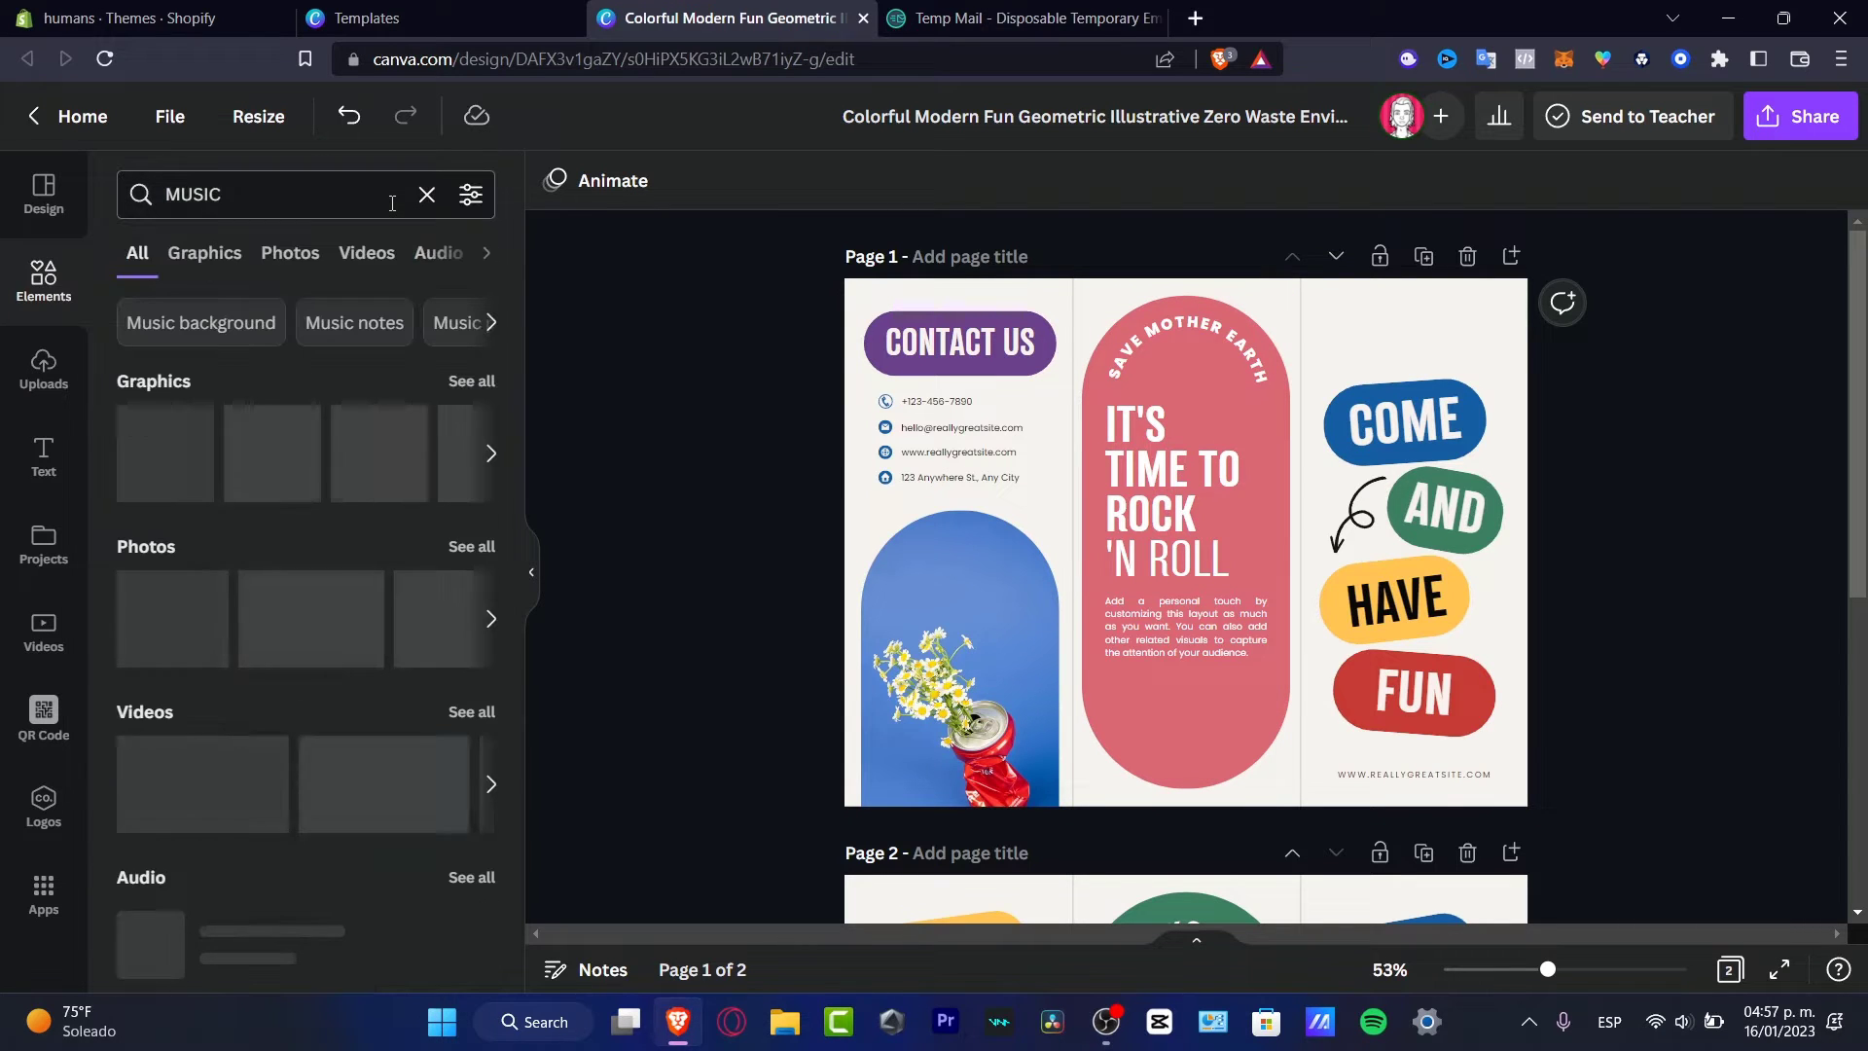
Insert the photo of two vinyl records and scale it down to fit below the pink panel's paragraph on page 1
{"action": "left_click", "coordinate": [205, 271]}
{"action": "scroll", "coordinate": [361, 672], "scroll_direction": "down", "scroll_amount": 2}
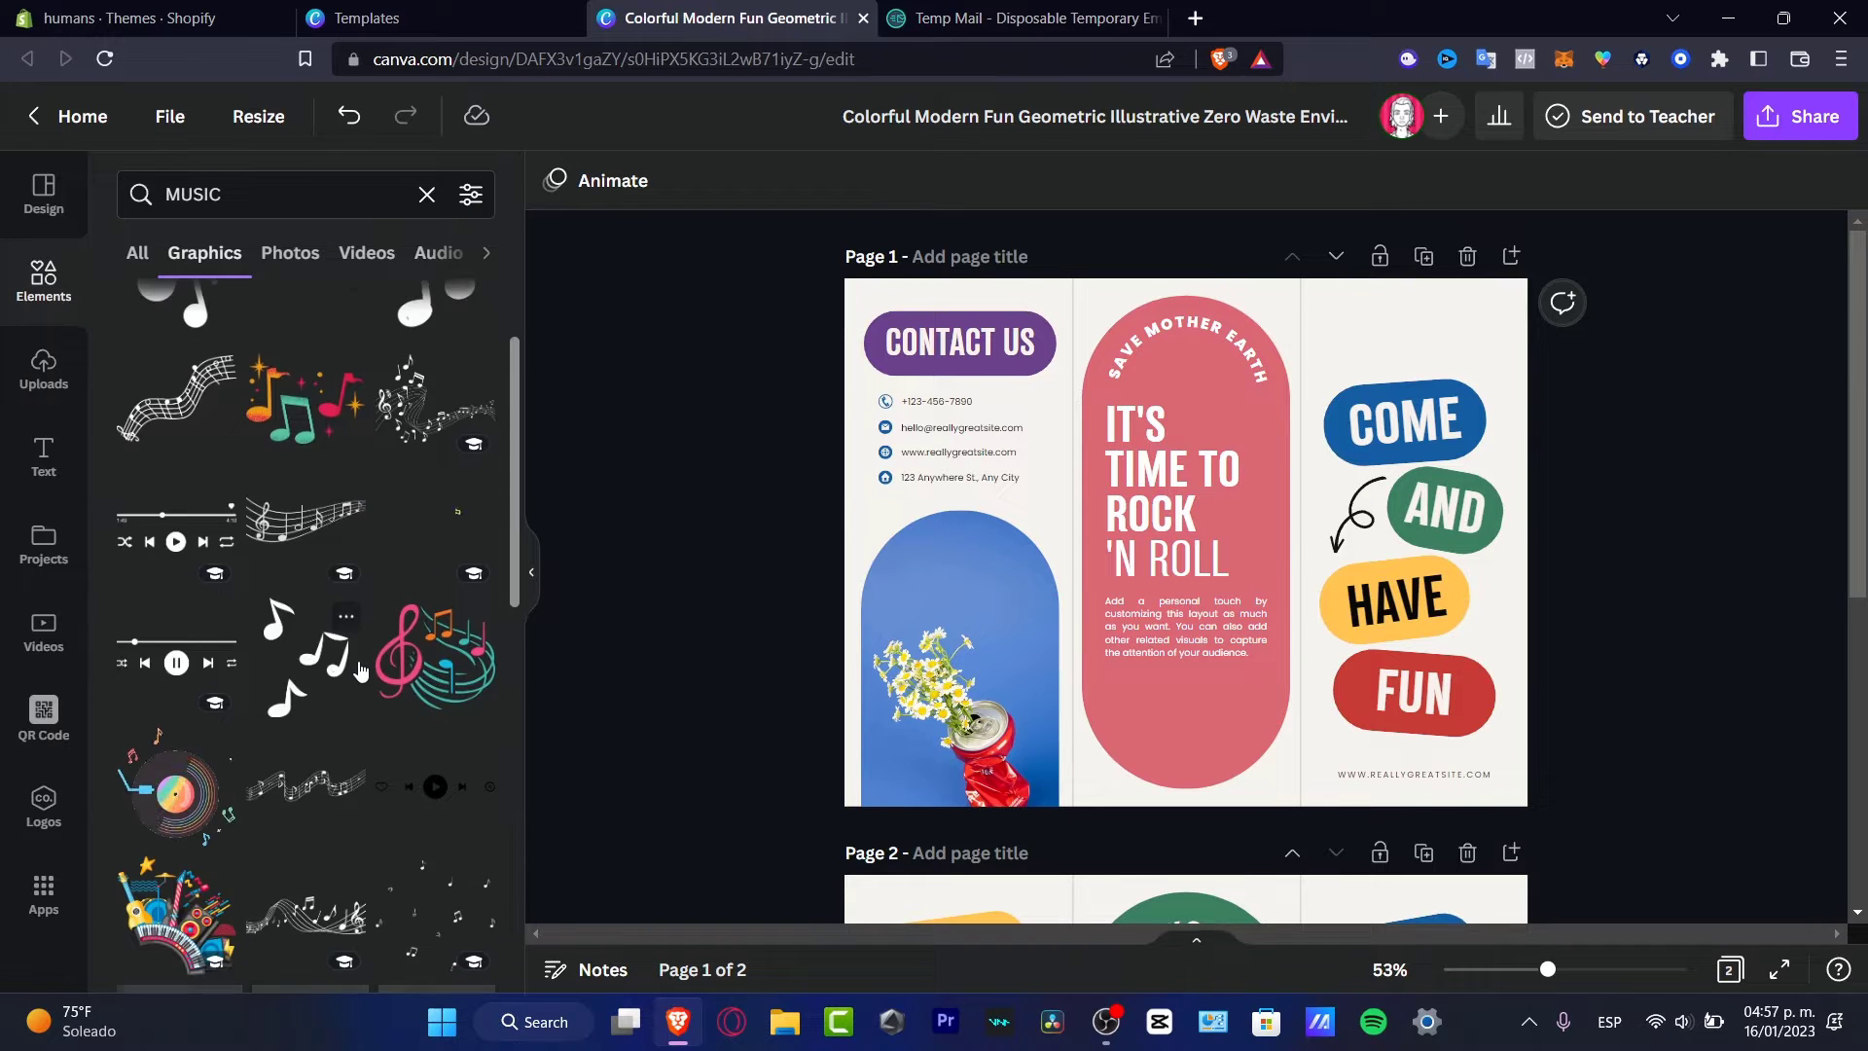
{"action": "scroll", "coordinate": [361, 670], "scroll_direction": "down", "scroll_amount": 5}
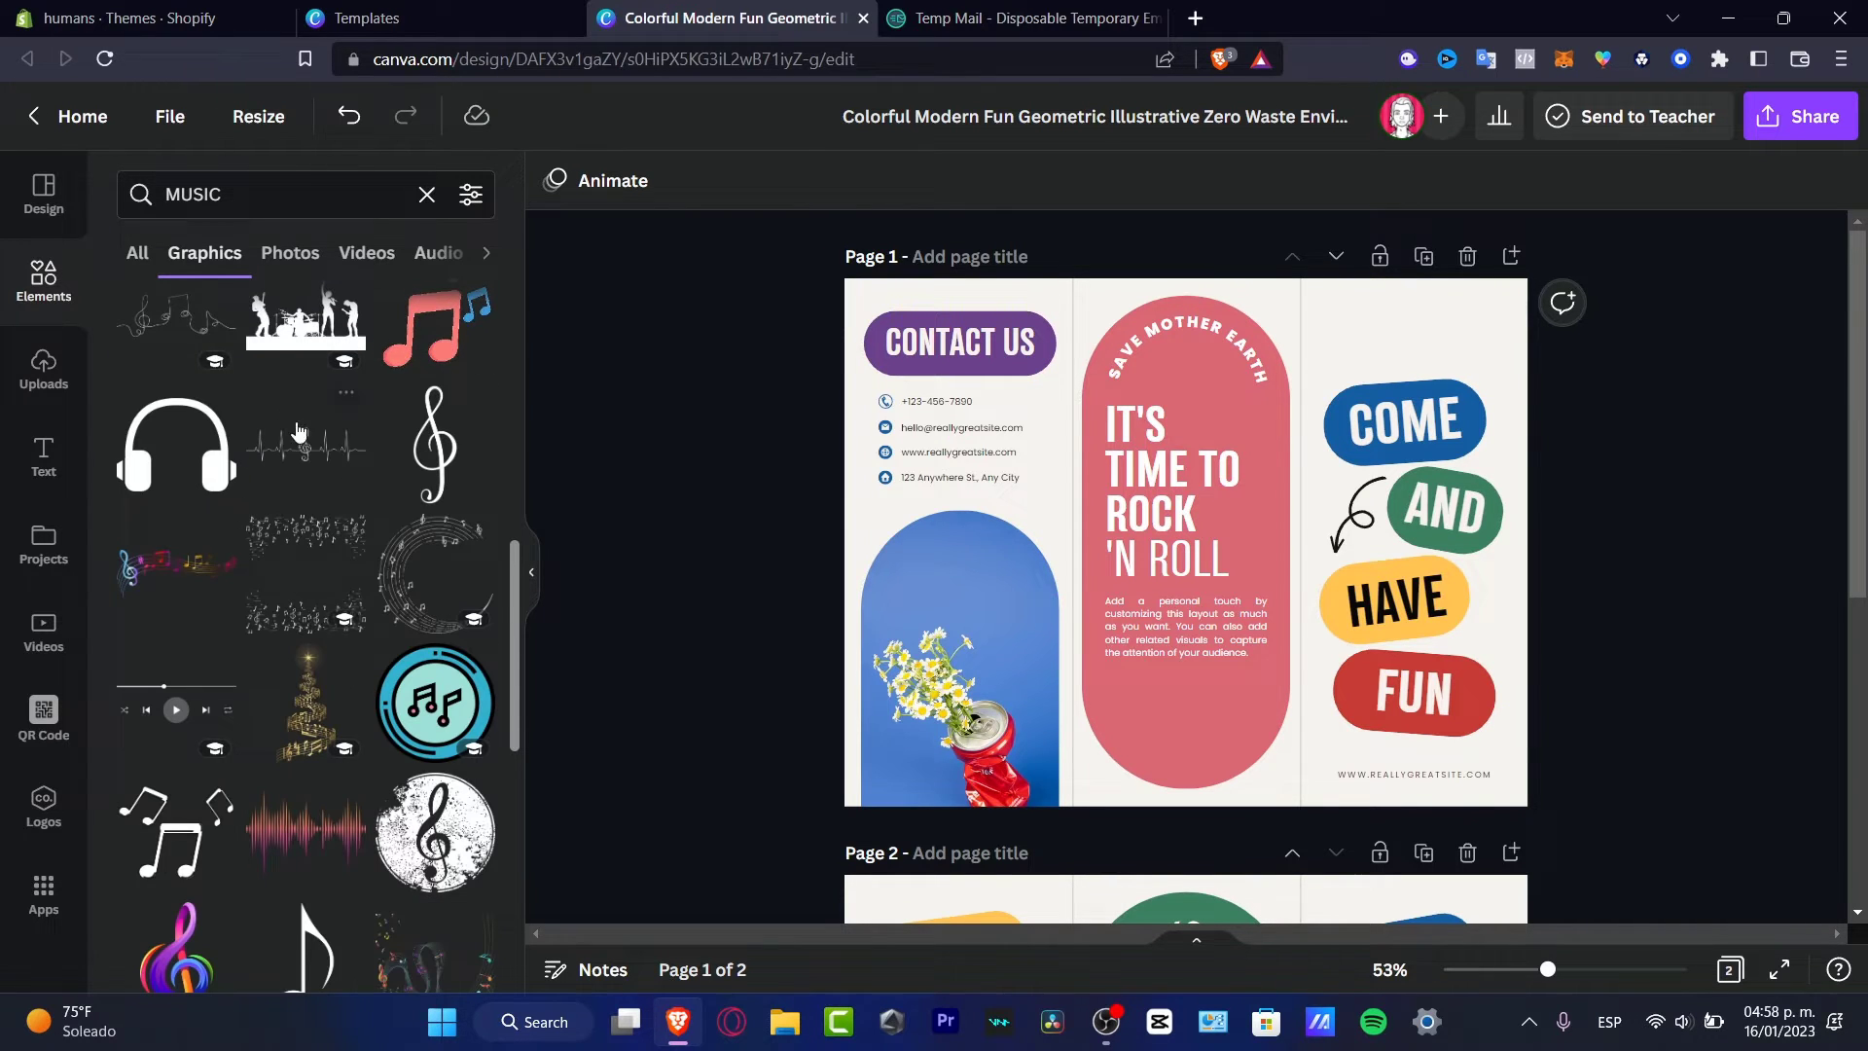
{"action": "left_click", "coordinate": [138, 255]}
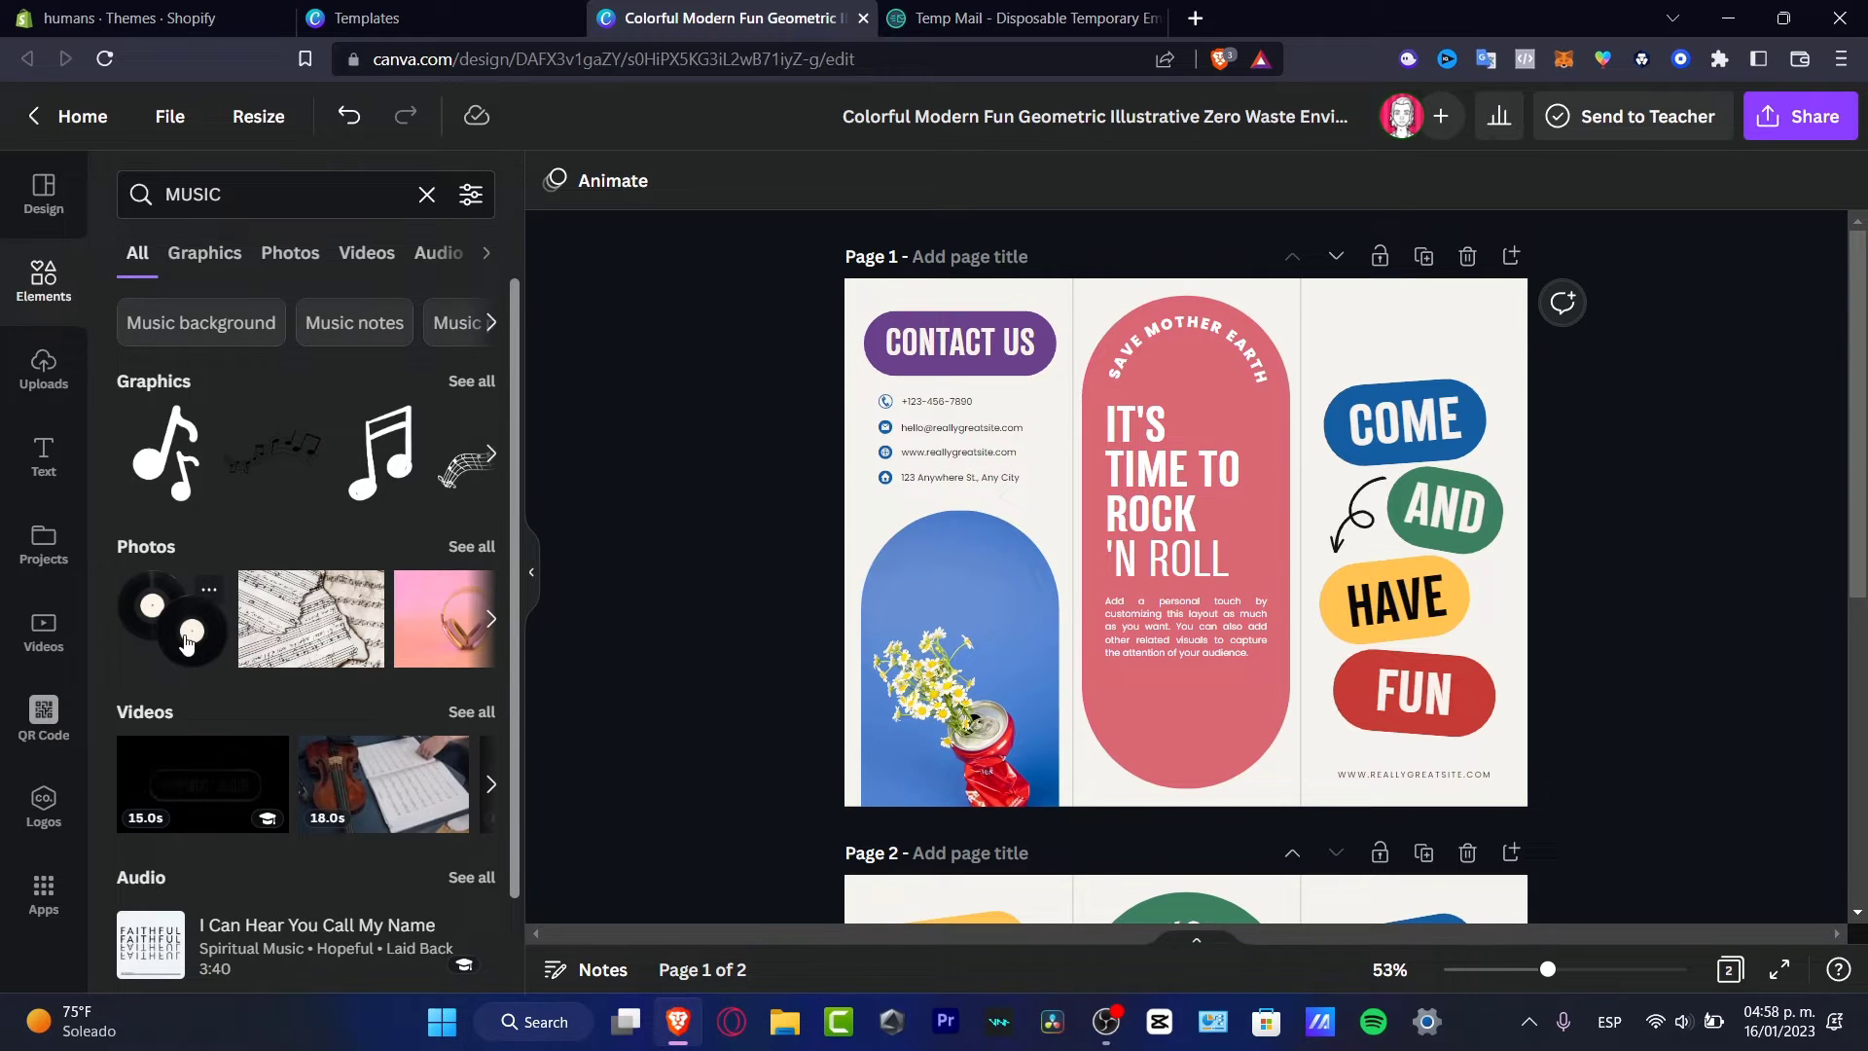
{"action": "left_click", "coordinate": [188, 644]}
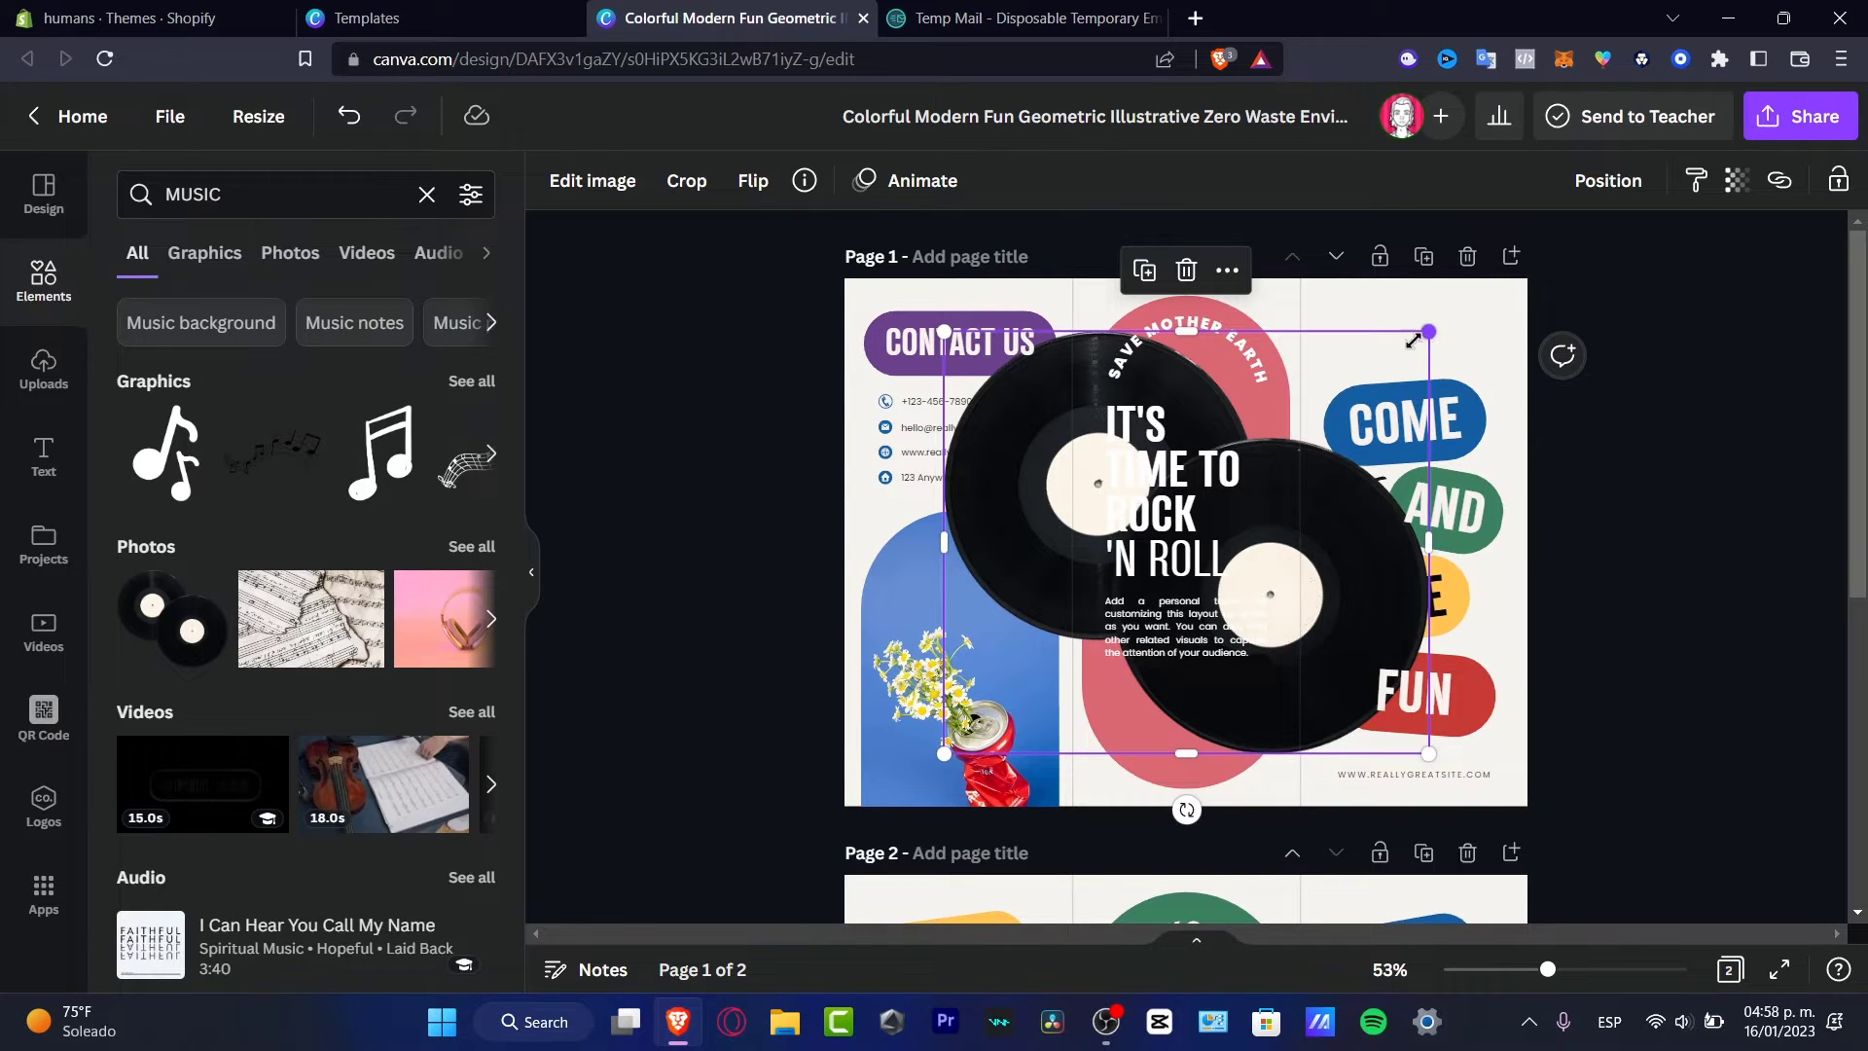
{"action": "left_click_drag", "start_coordinate": [1414, 341], "coordinate": [1189, 708]}
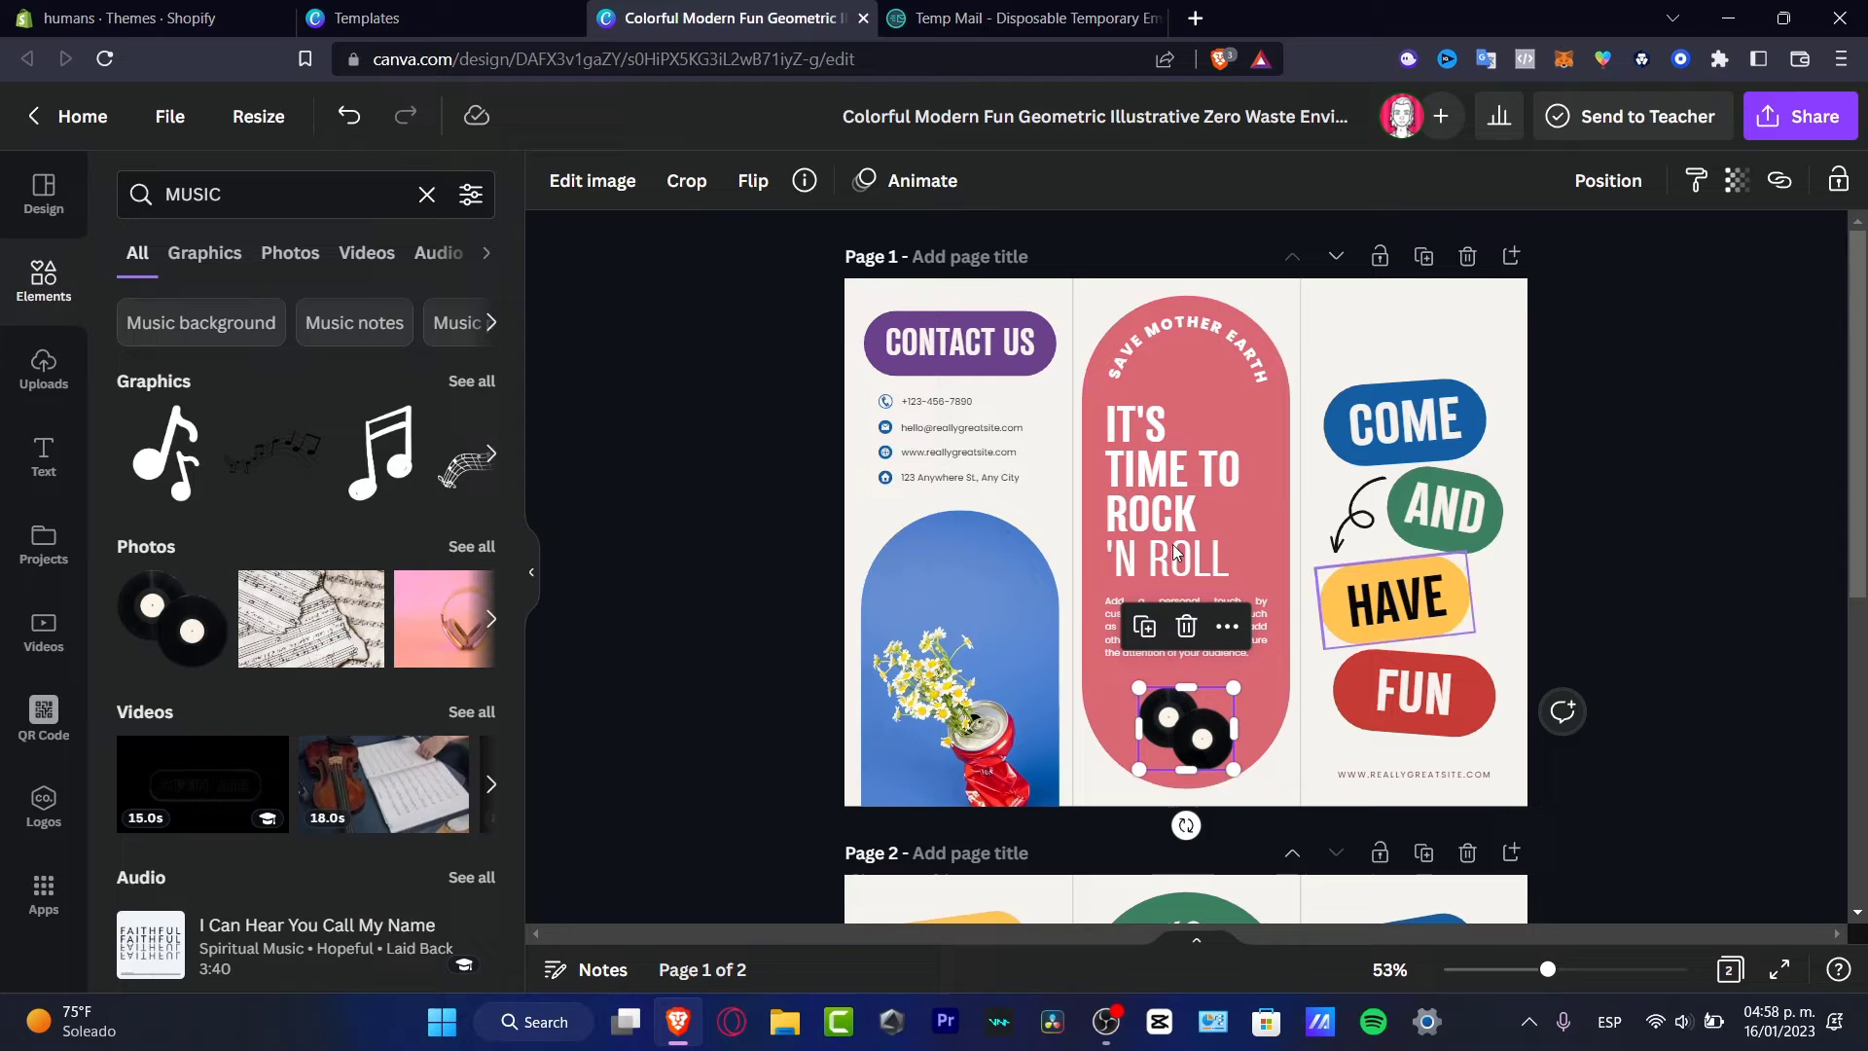
Search the elements for music concert and look through the photos for a replacement for page 1's arched flower picture
{"action": "left_click", "coordinate": [1016, 619]}
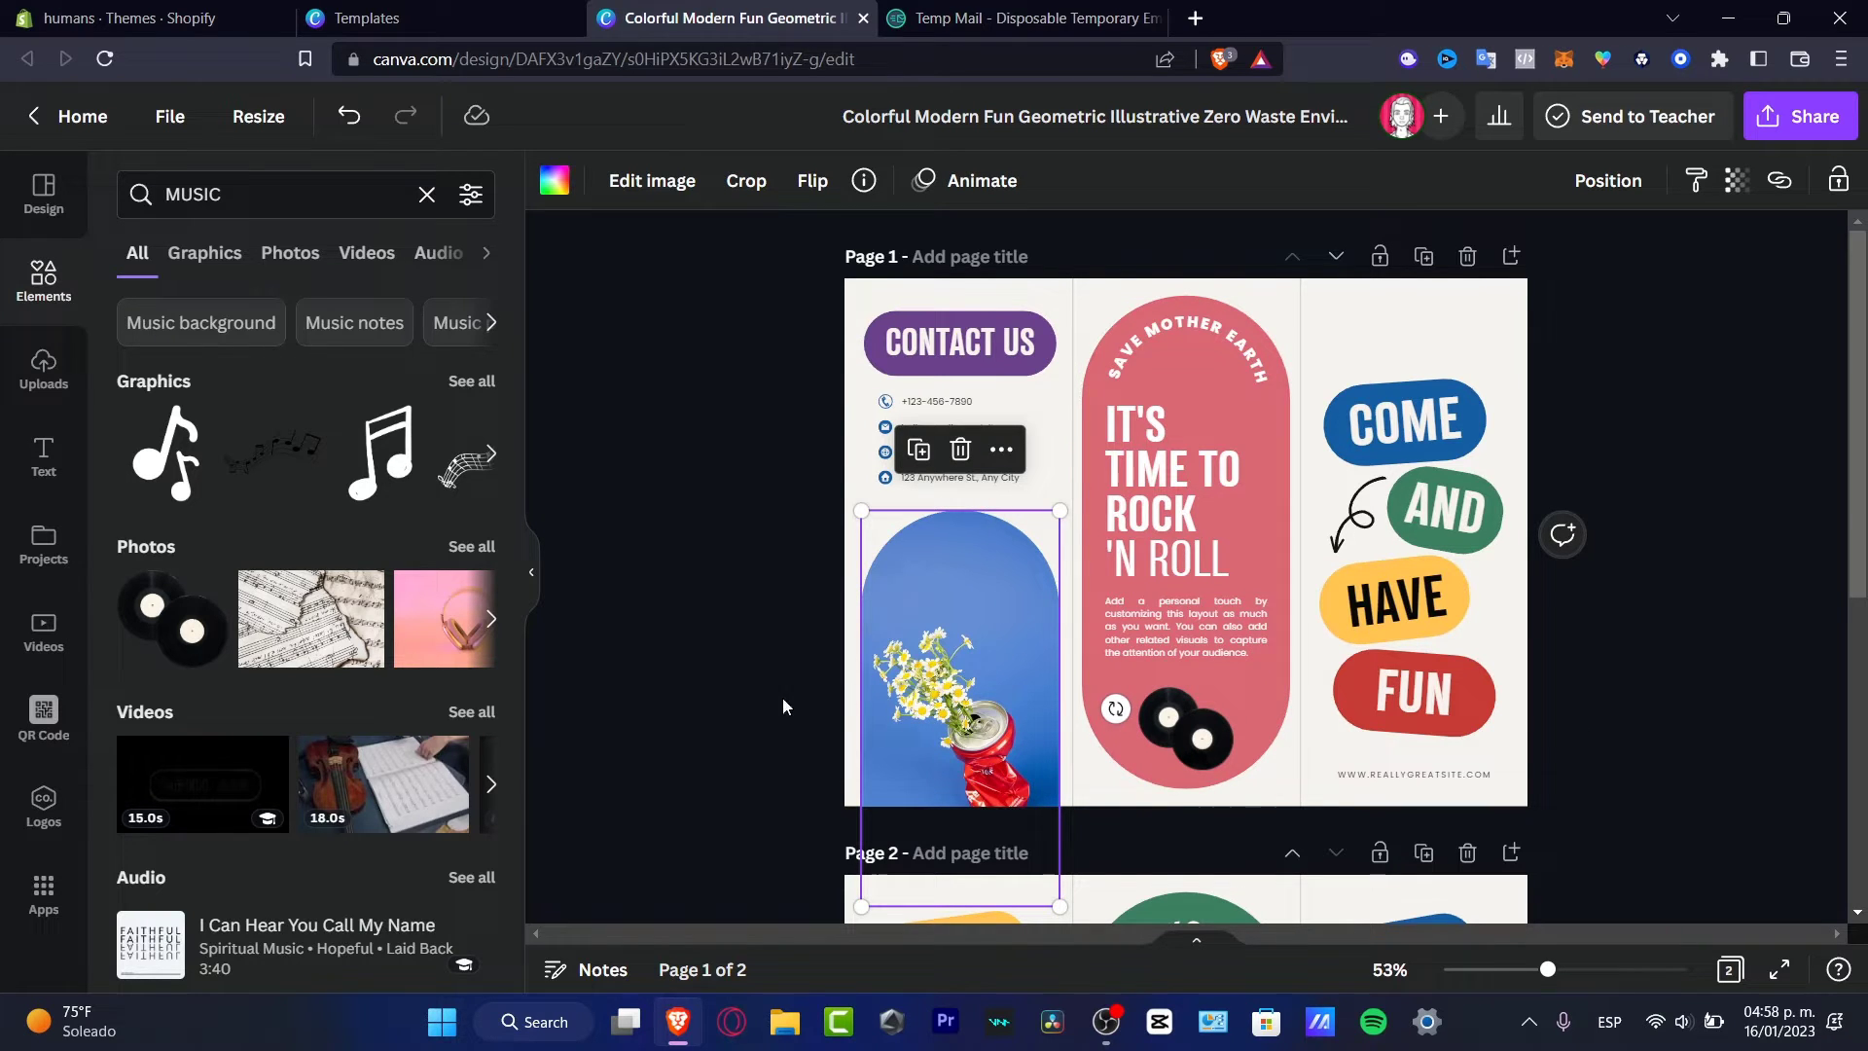
{"action": "triple_click", "coordinate": [343, 205]}
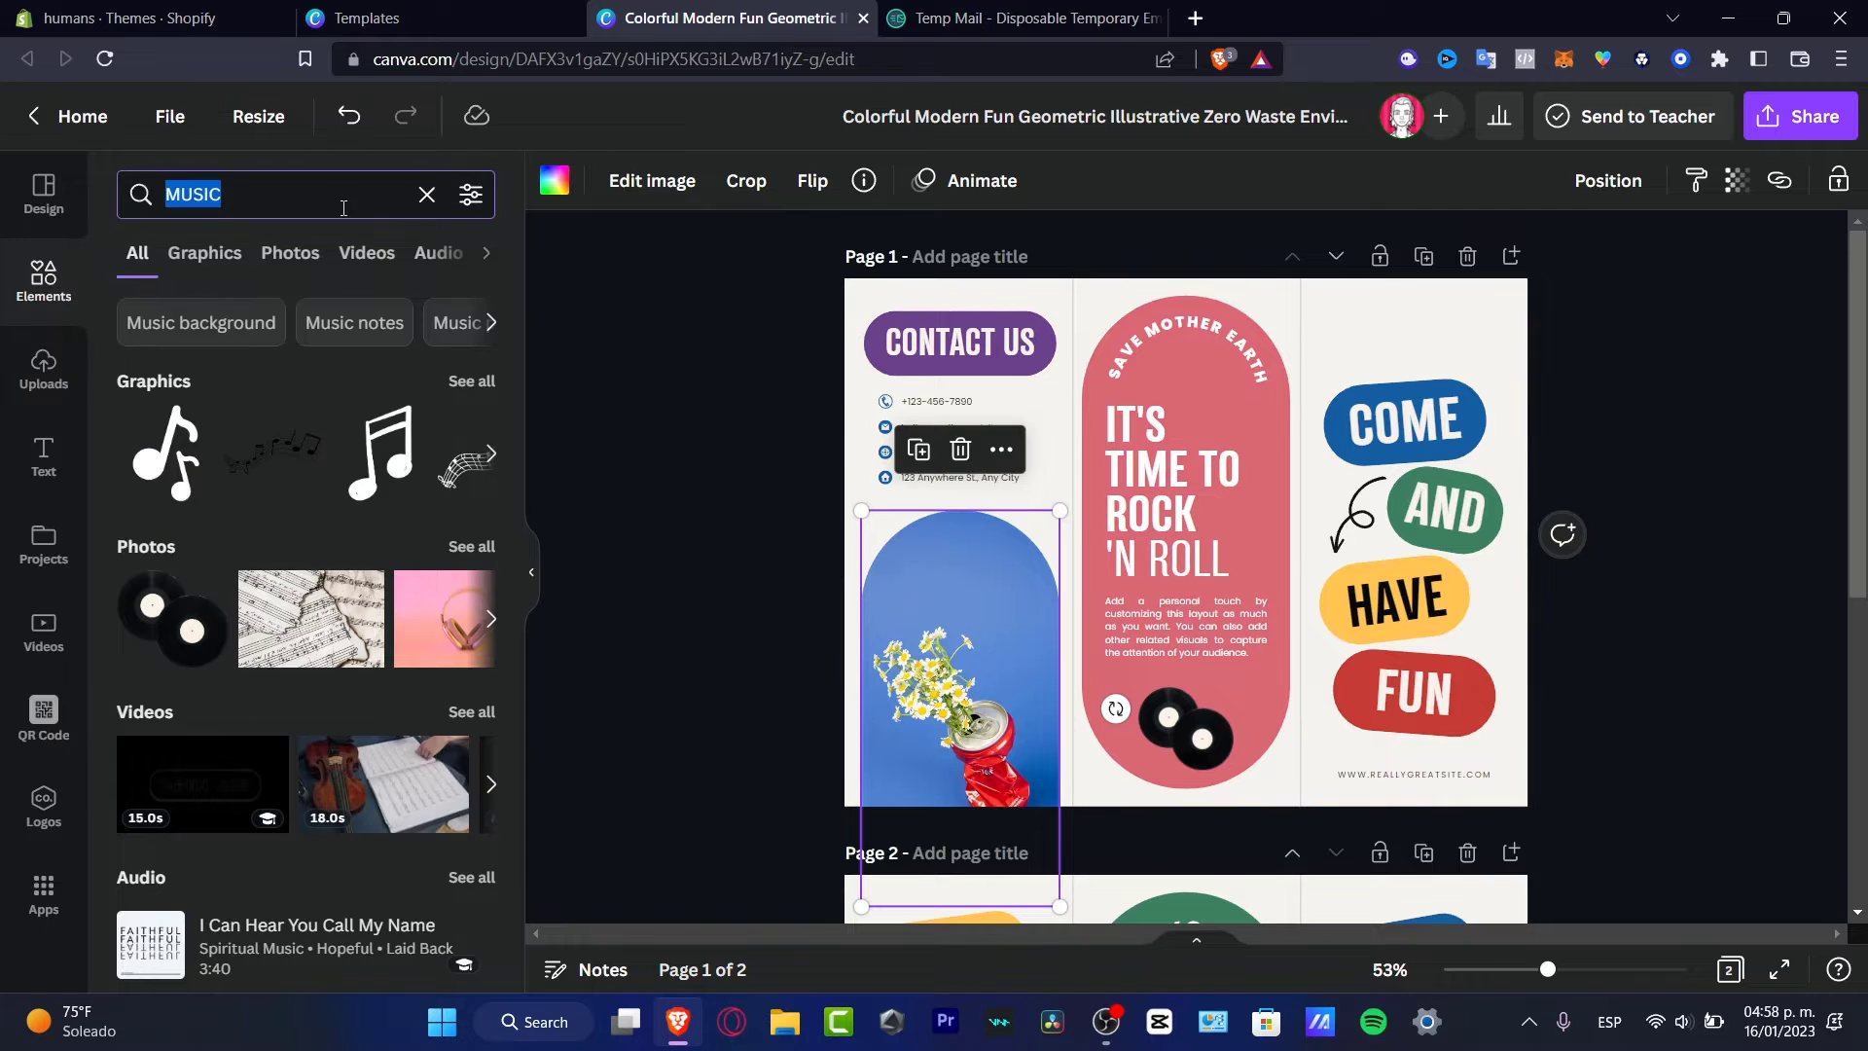
{"action": "type", "text": "music concert"}
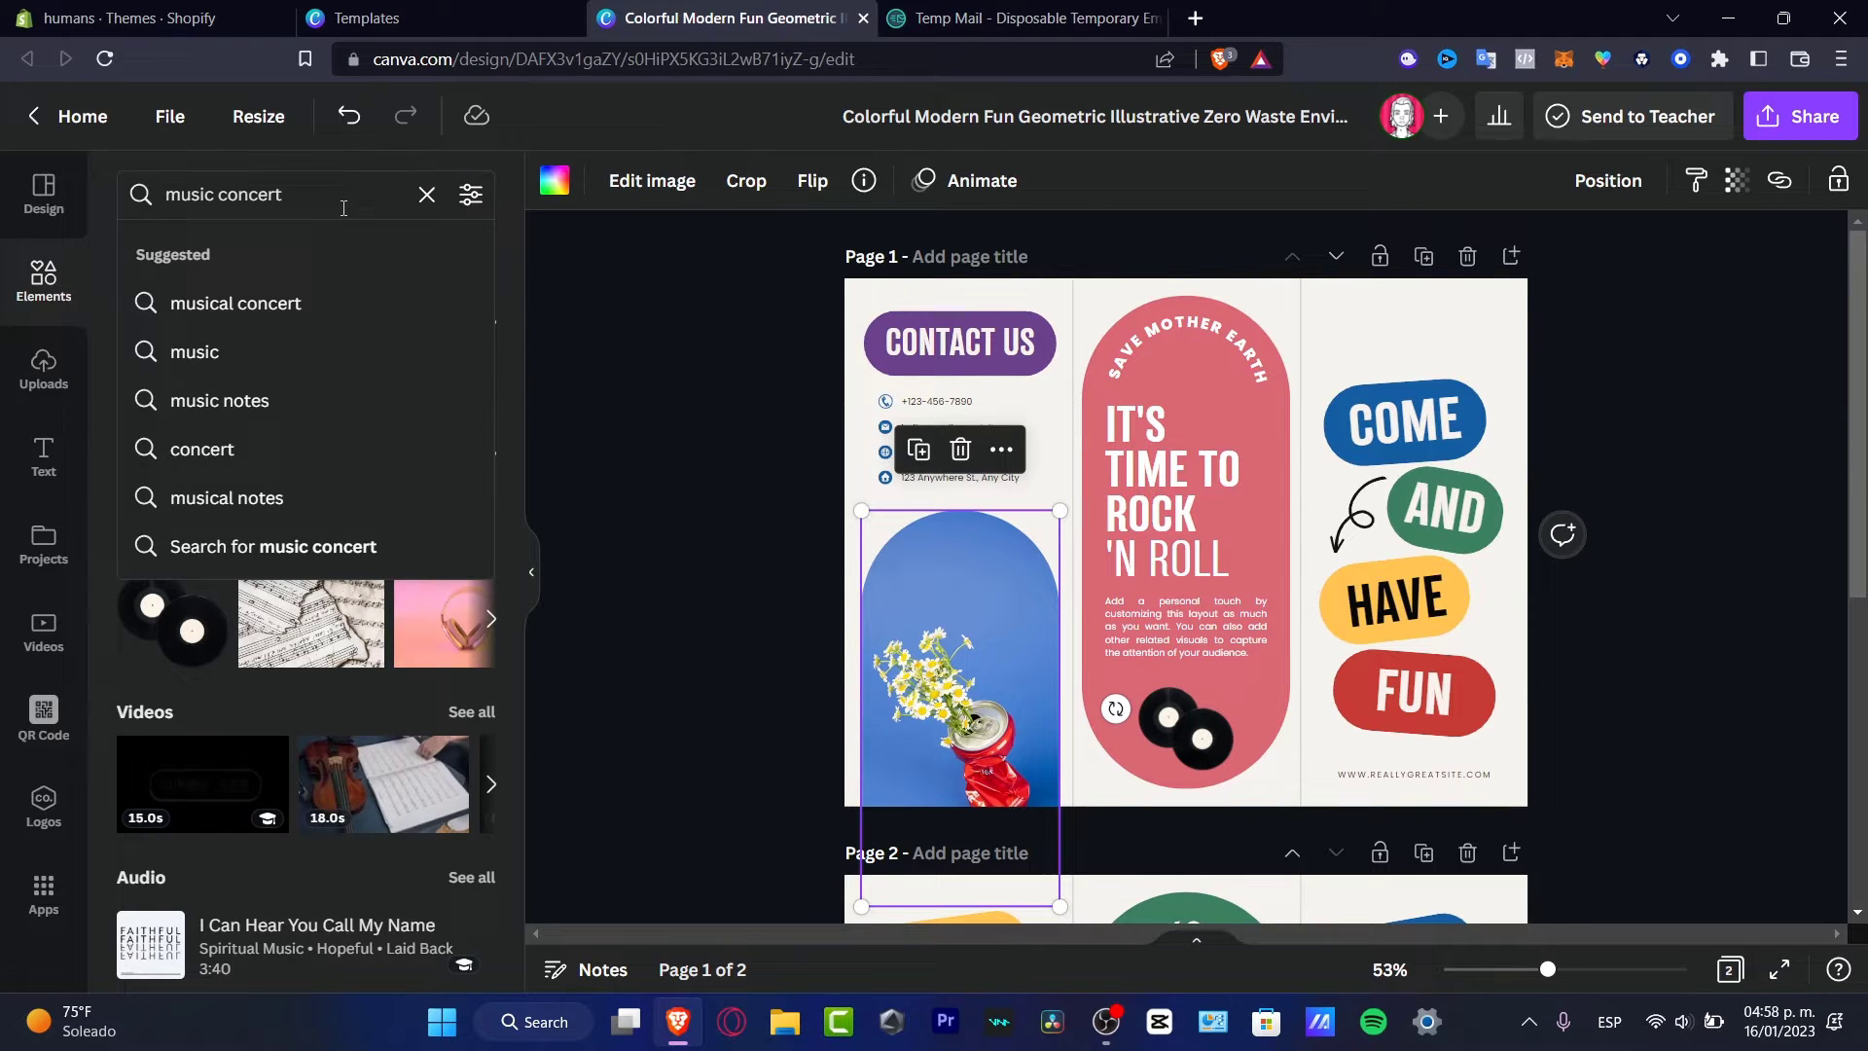
{"action": "key", "text": "Return"}
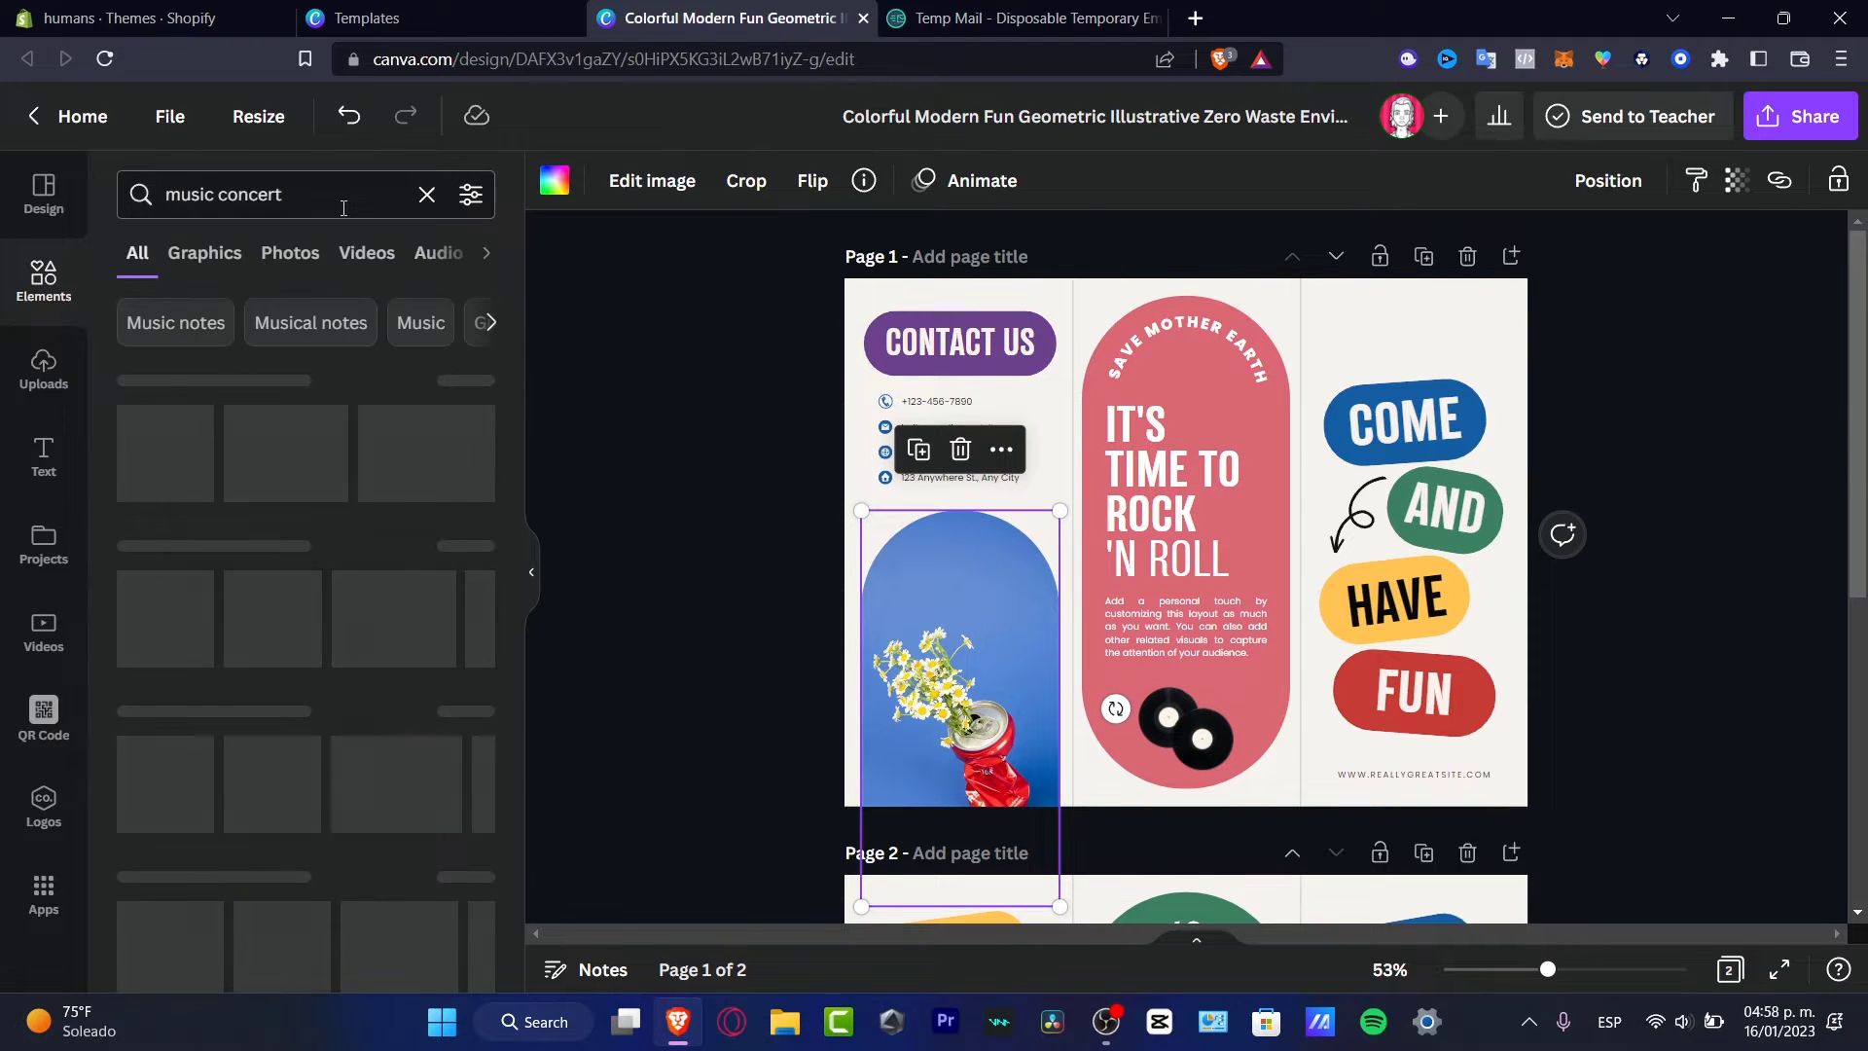
{"action": "left_click", "coordinate": [290, 253]}
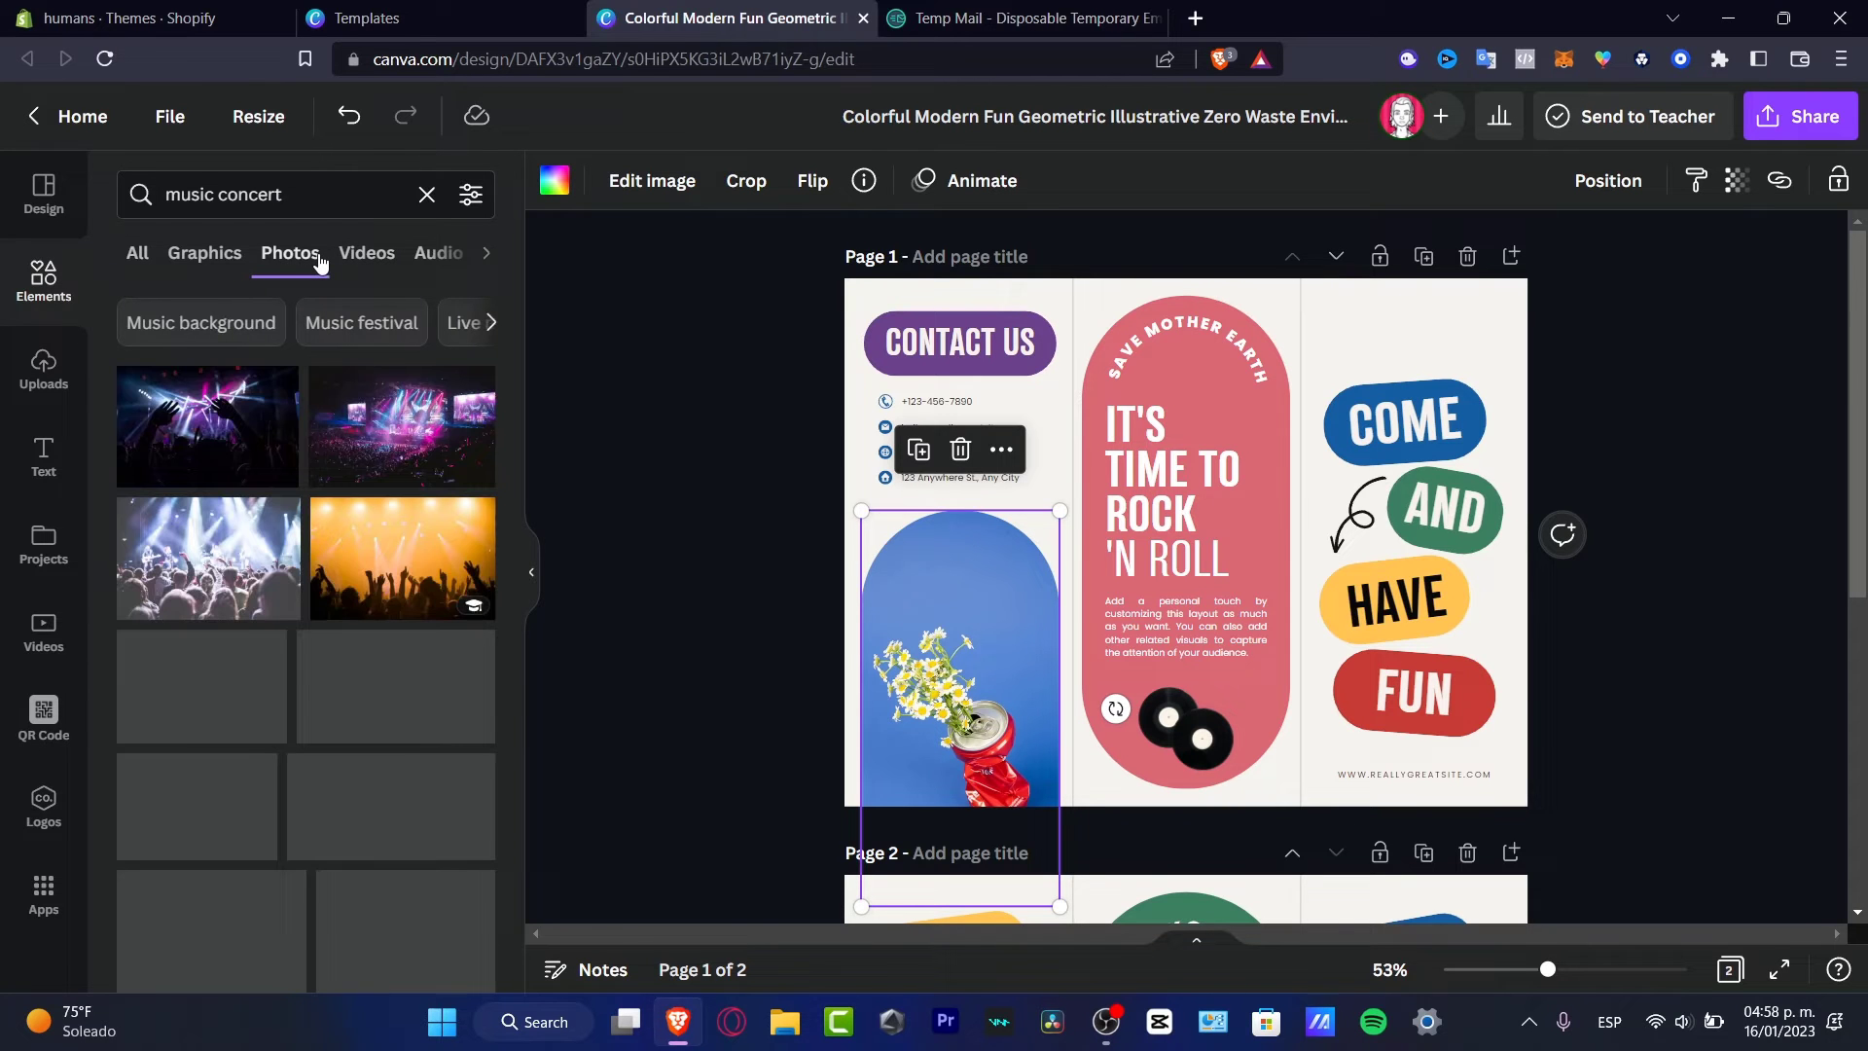
{"action": "scroll", "coordinate": [424, 630], "scroll_direction": "down", "scroll_amount": 10}
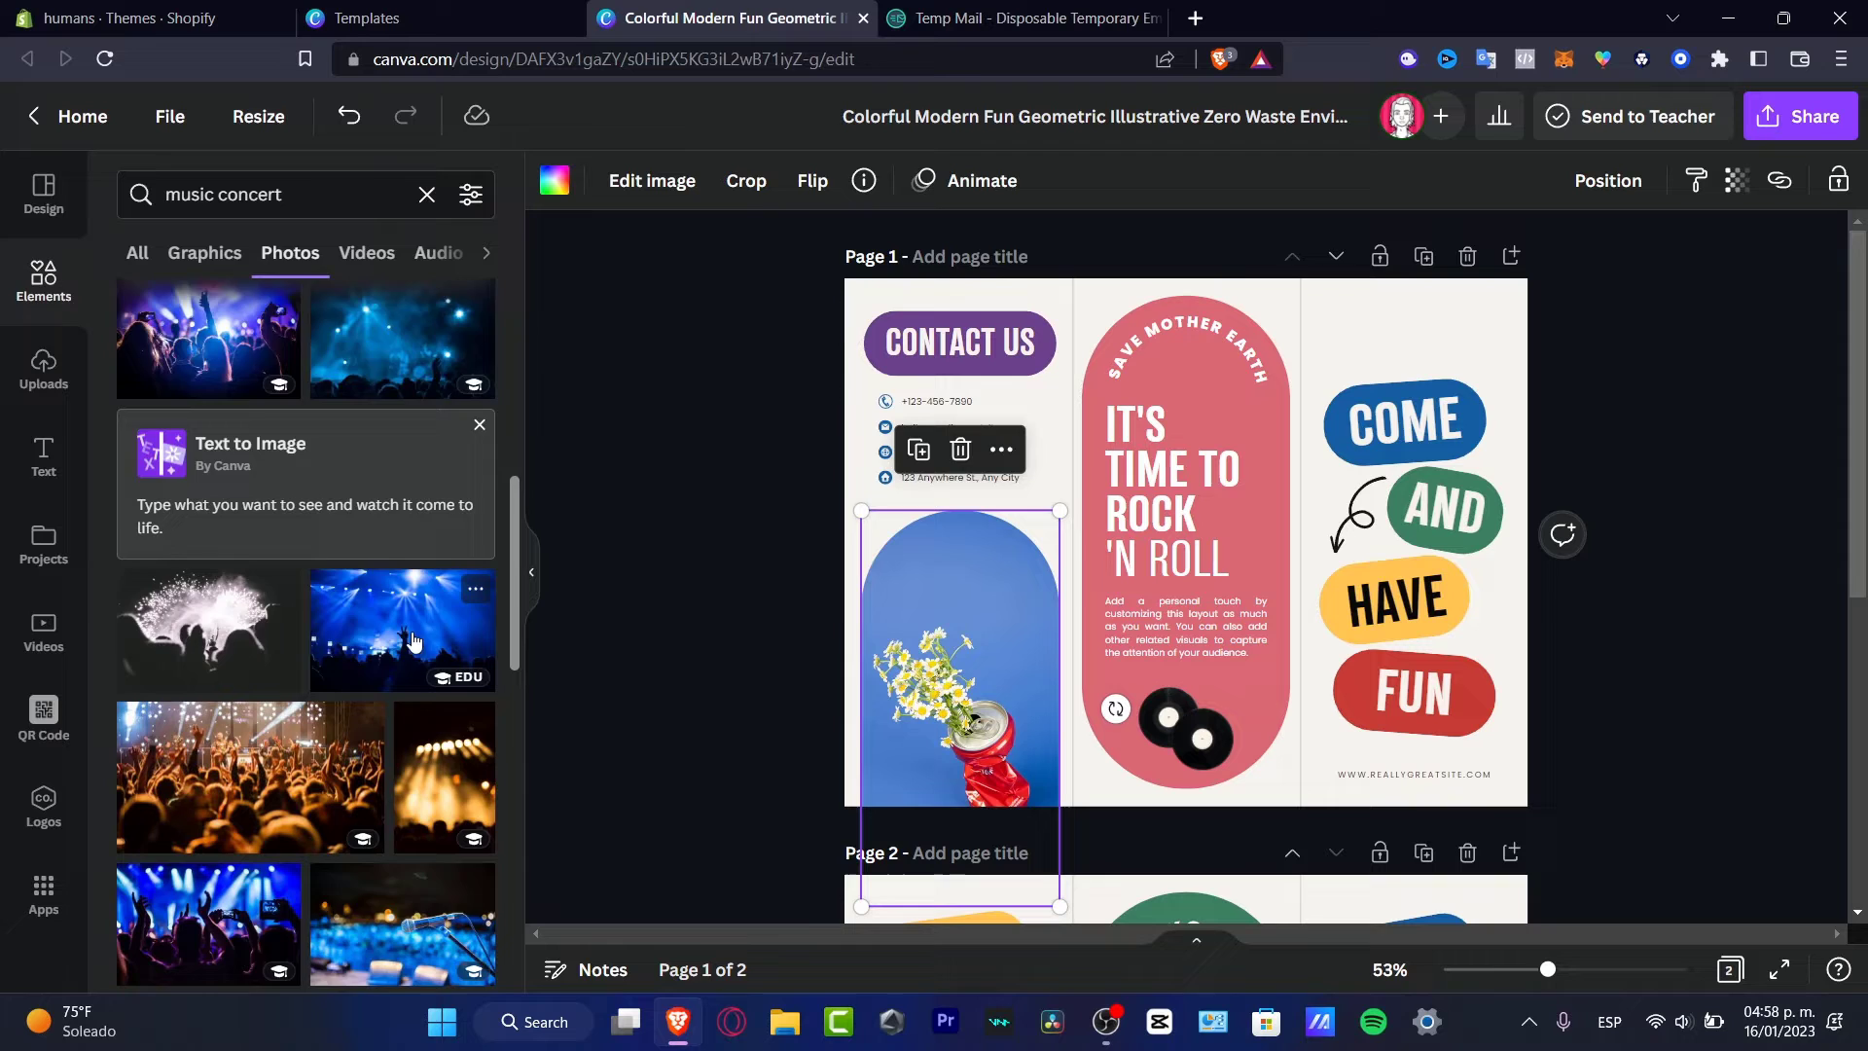
{"action": "scroll", "coordinate": [413, 641], "scroll_direction": "down", "scroll_amount": 10}
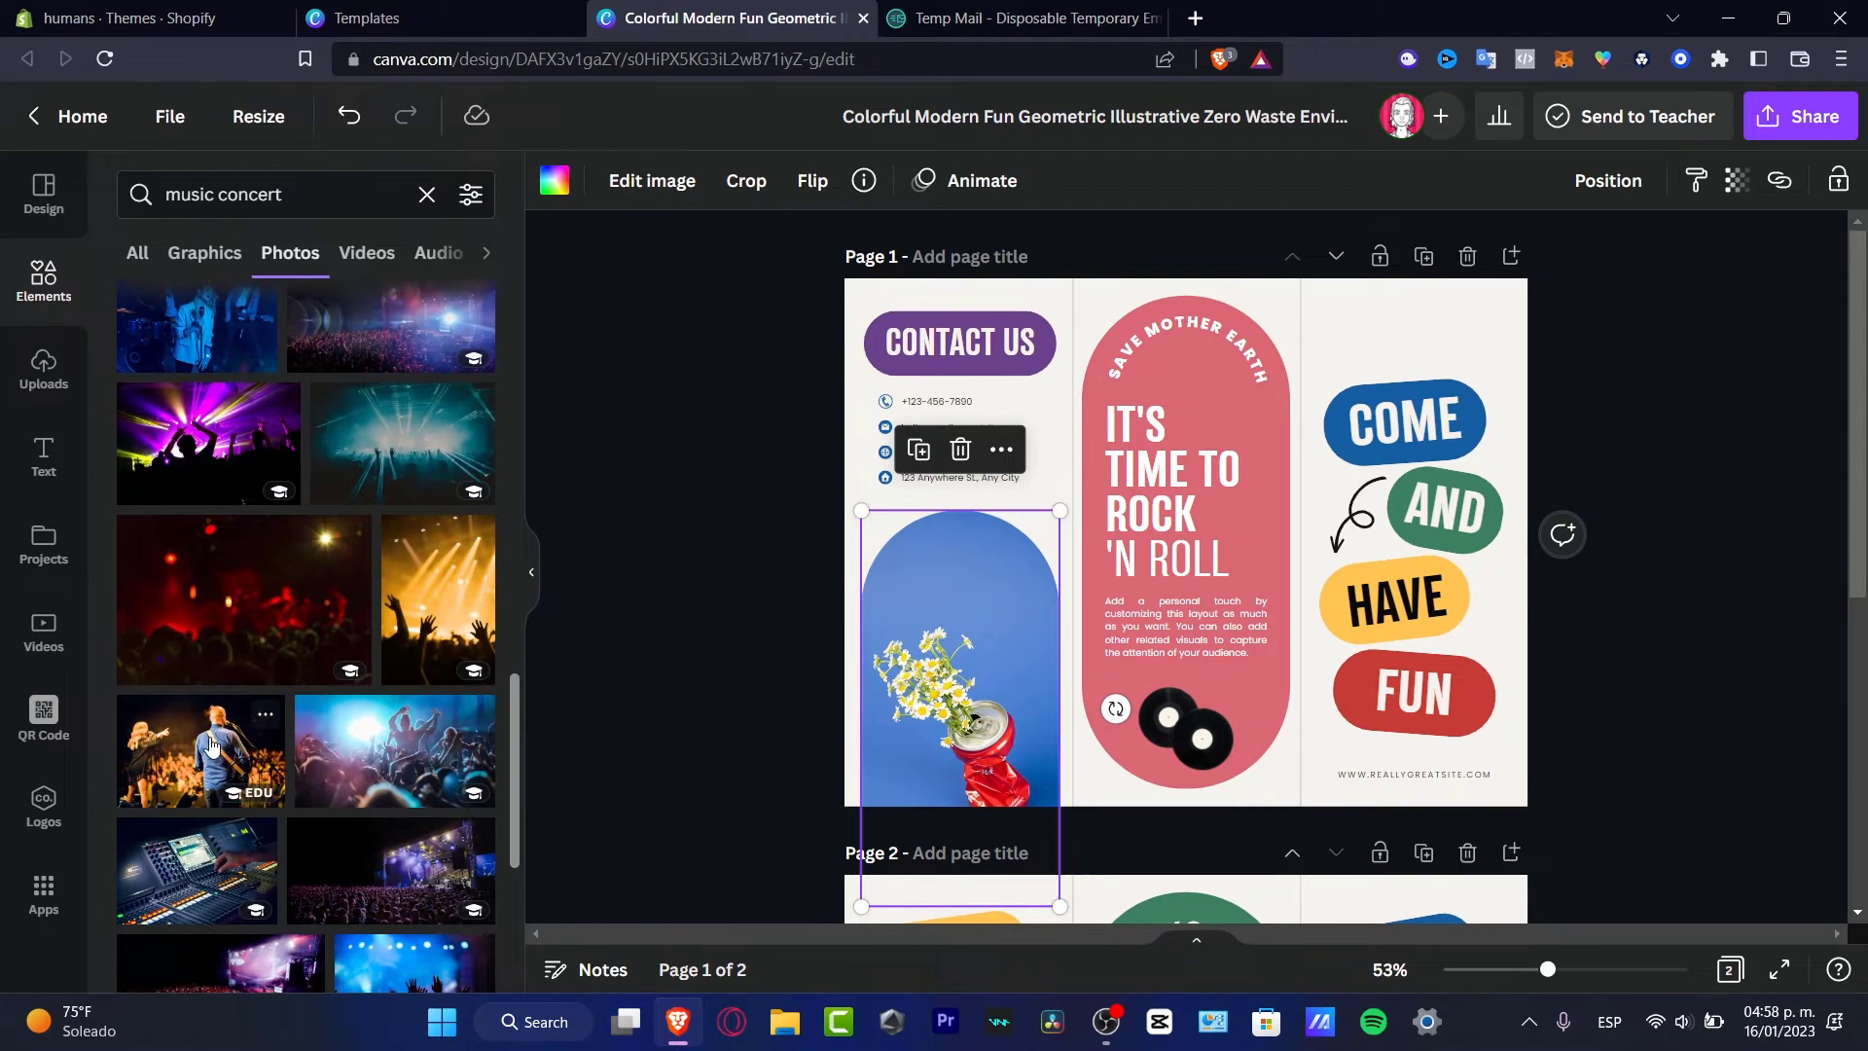
{"action": "left_click_drag", "start_coordinate": [213, 746], "coordinate": [321, 672]}
{"action": "scroll", "coordinate": [430, 767], "scroll_direction": "down", "scroll_amount": 10}
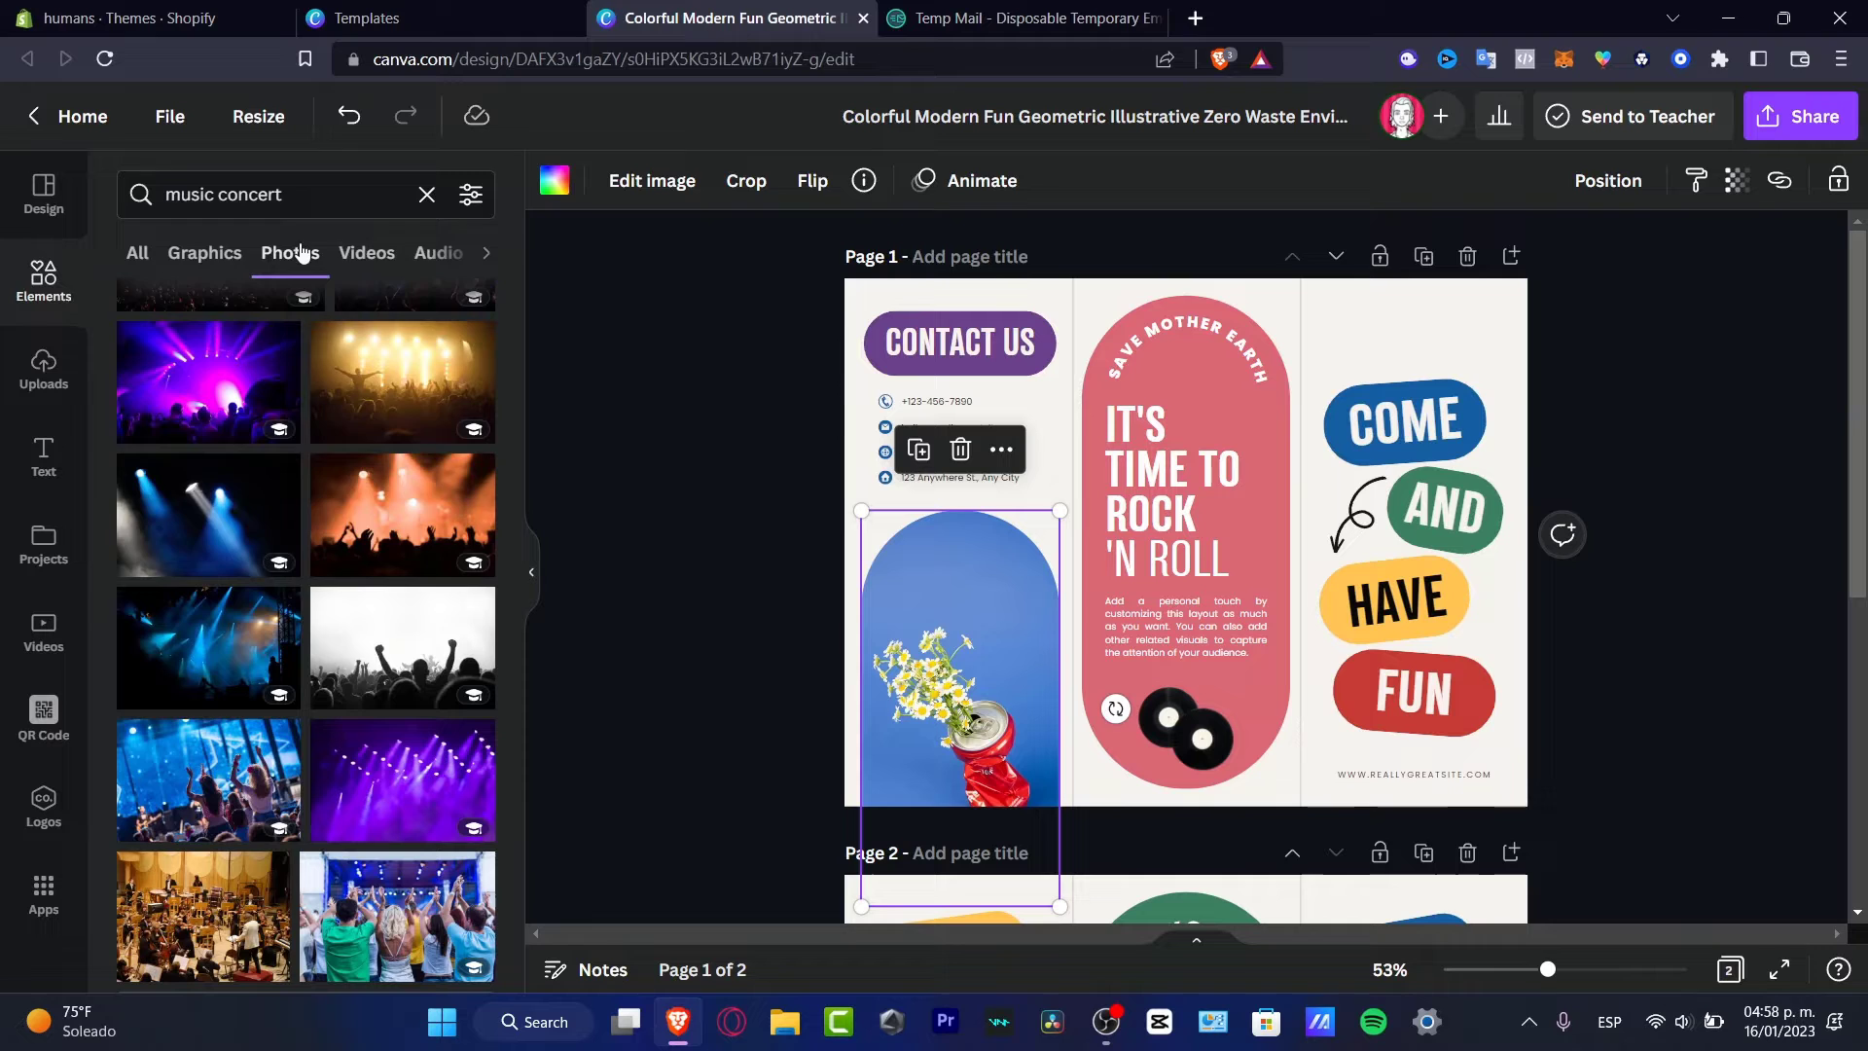
Search the photos for rock concert and look through them for a picture of a band playing
{"action": "left_click", "coordinate": [306, 194]}
{"action": "triple_click", "coordinate": [306, 195]}
{"action": "type", "text": "rock c"}
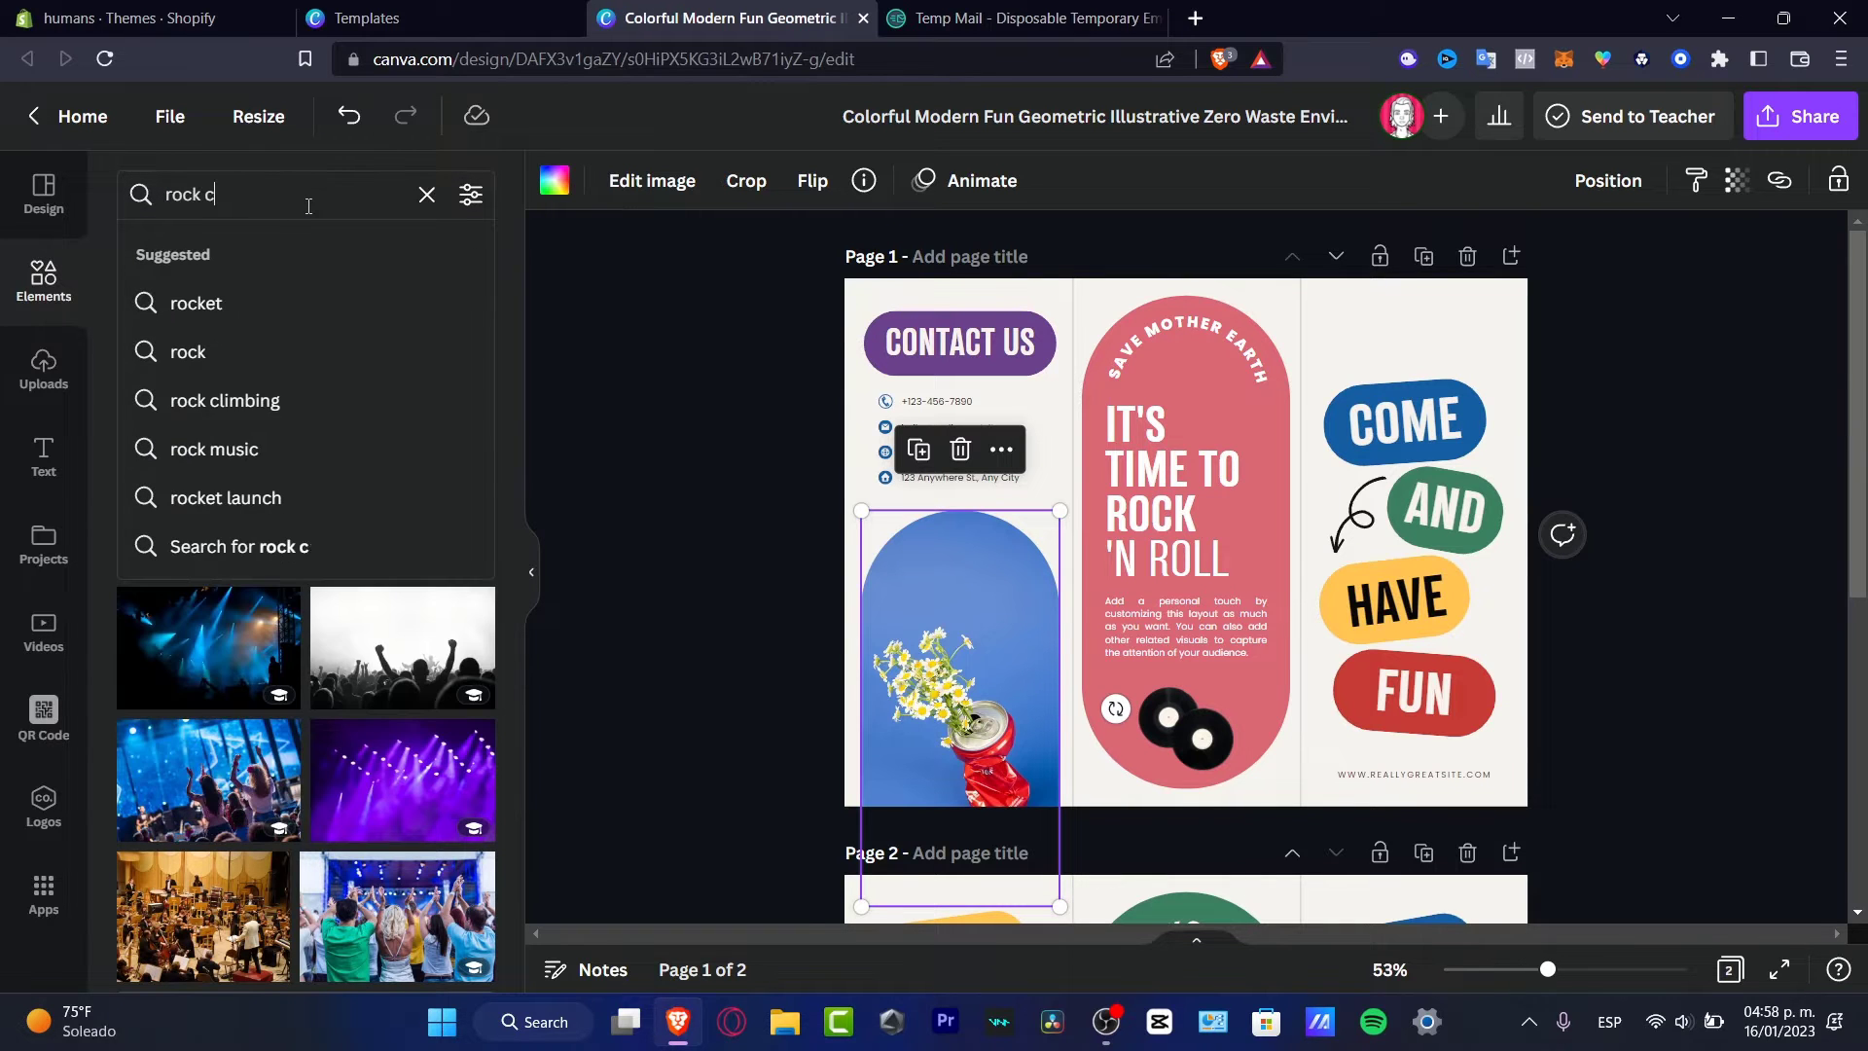
{"action": "type", "text": "oncert"}
{"action": "key", "text": "Return"}
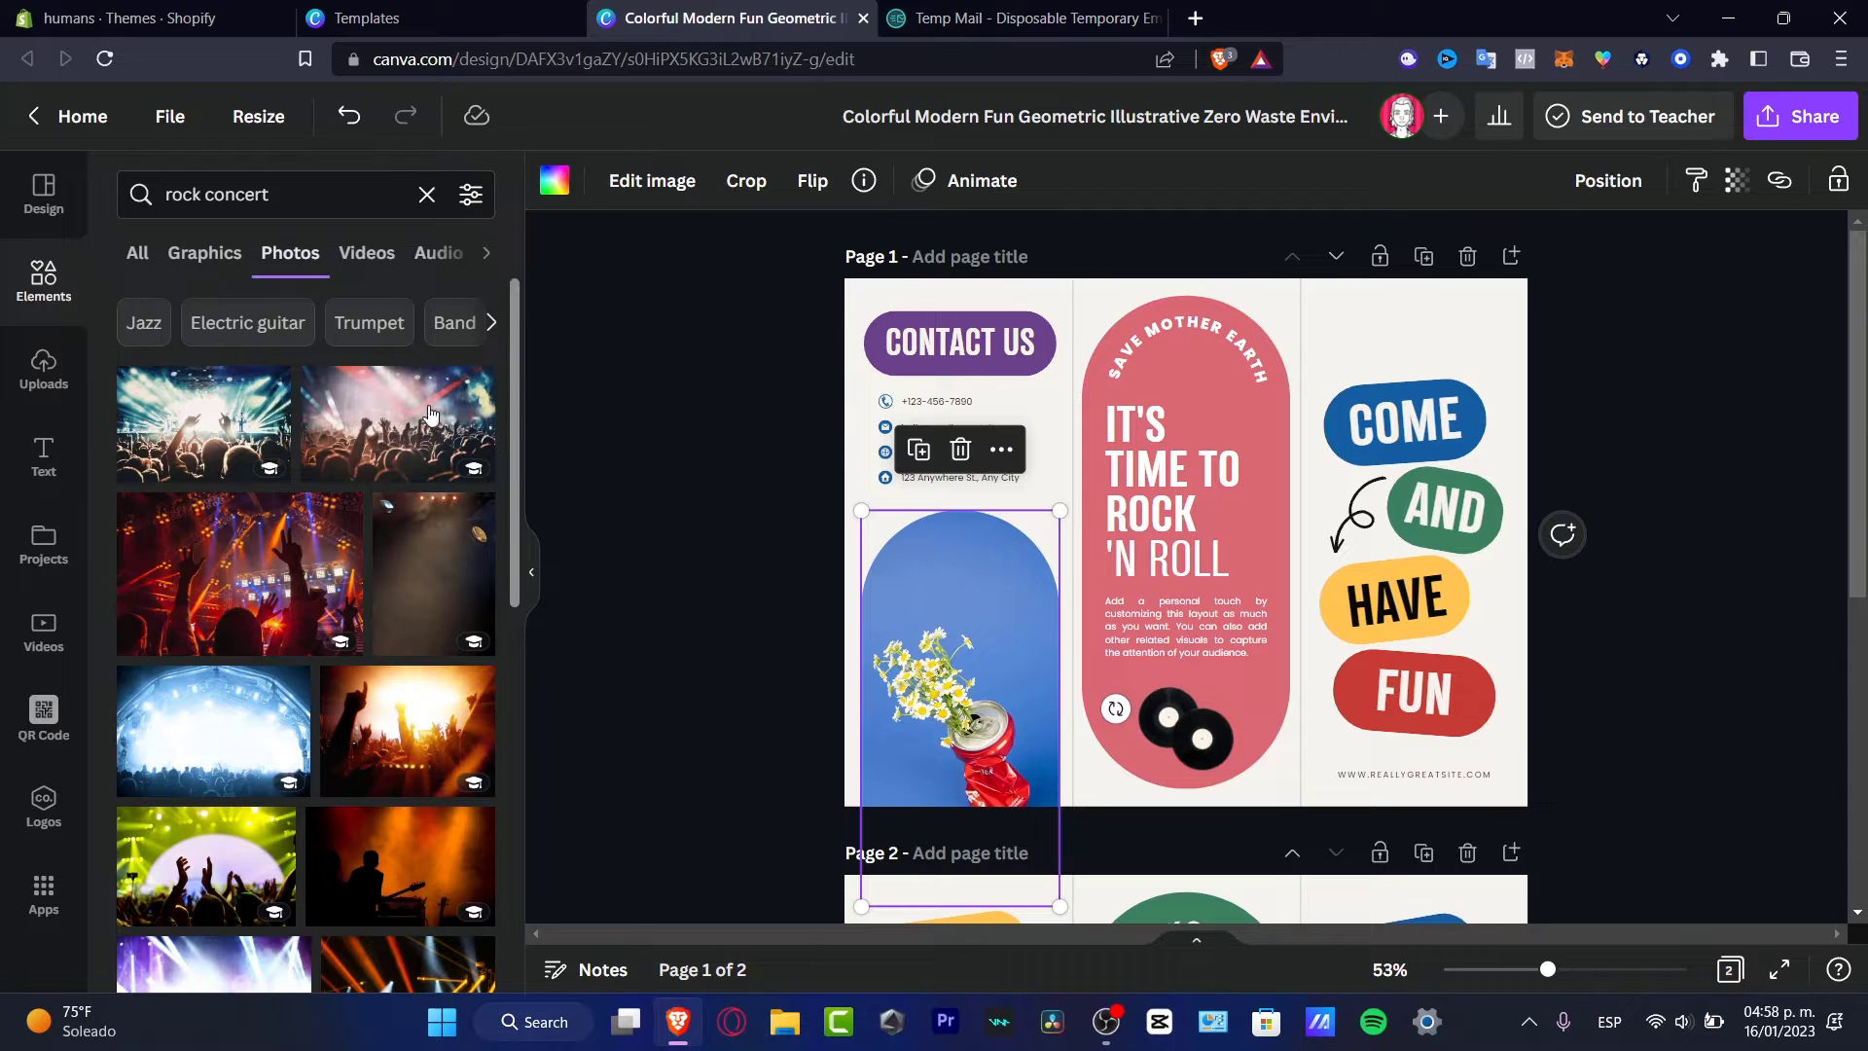
{"action": "scroll", "coordinate": [411, 463], "scroll_direction": "down", "scroll_amount": 10}
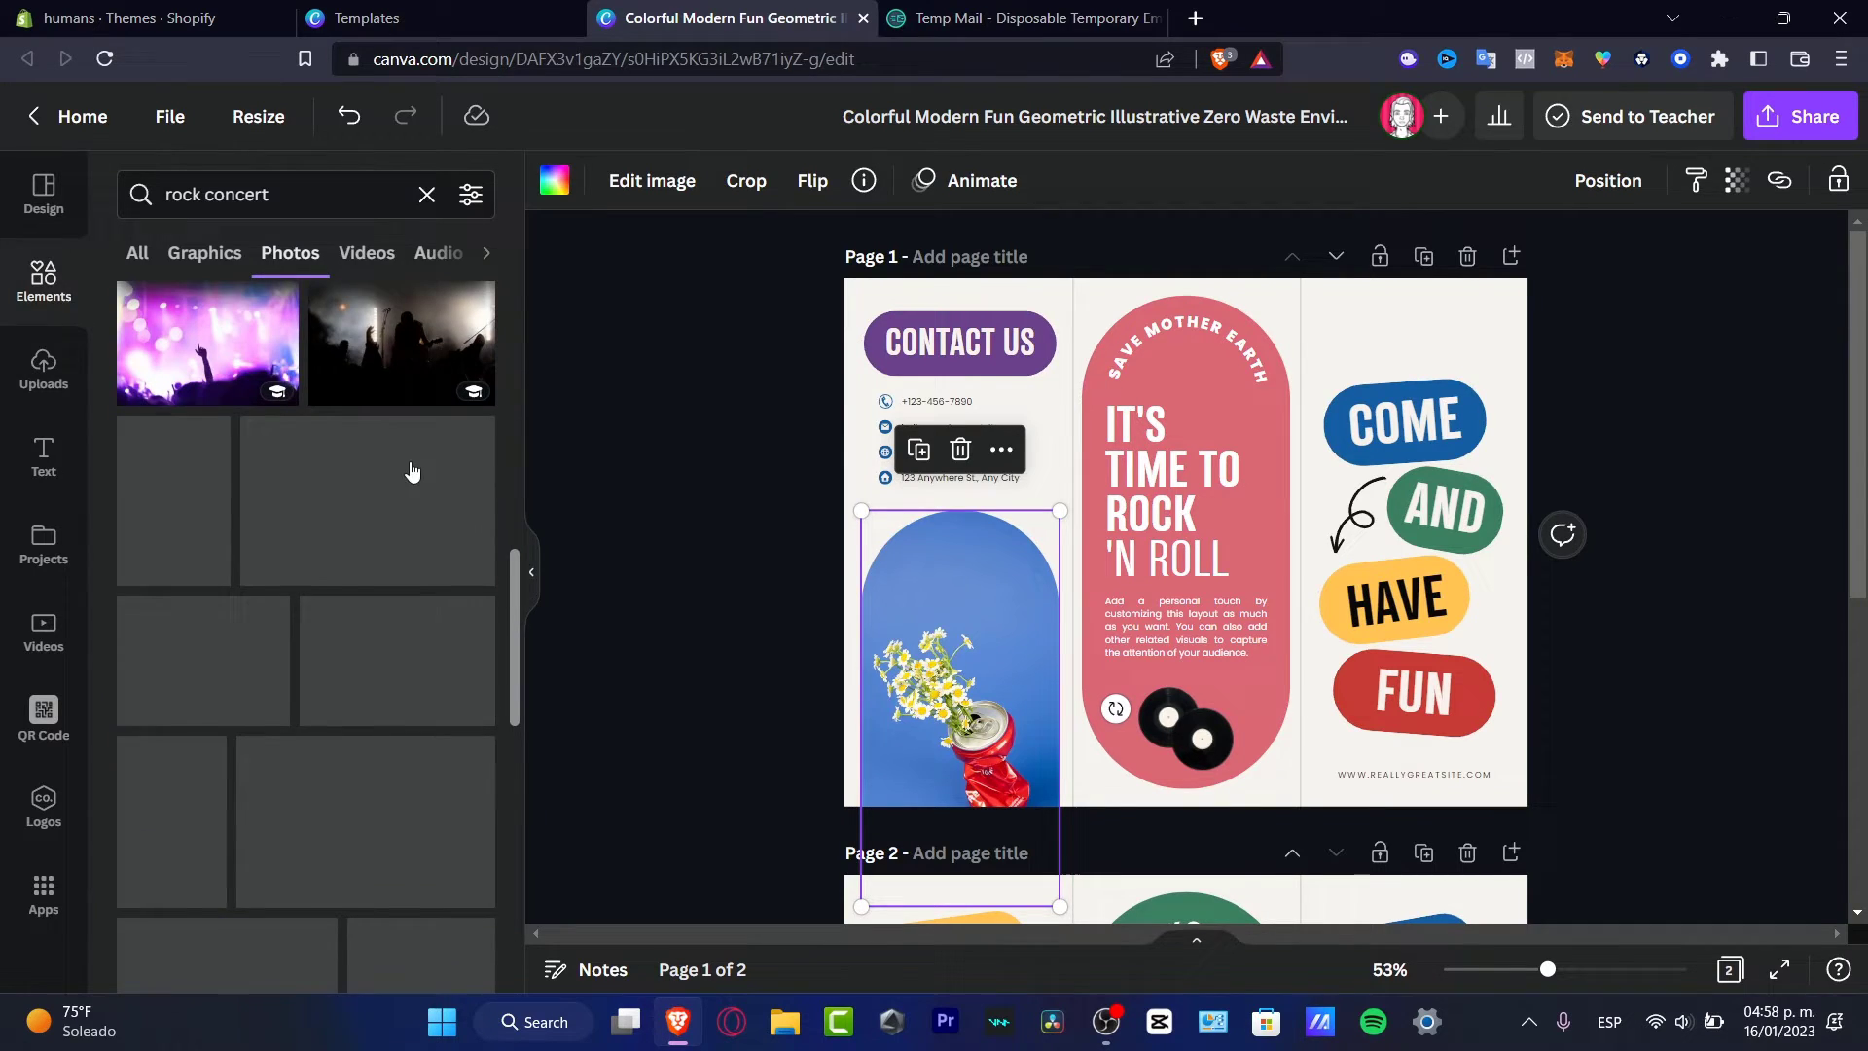
{"action": "scroll", "coordinate": [413, 473], "scroll_direction": "down", "scroll_amount": 4}
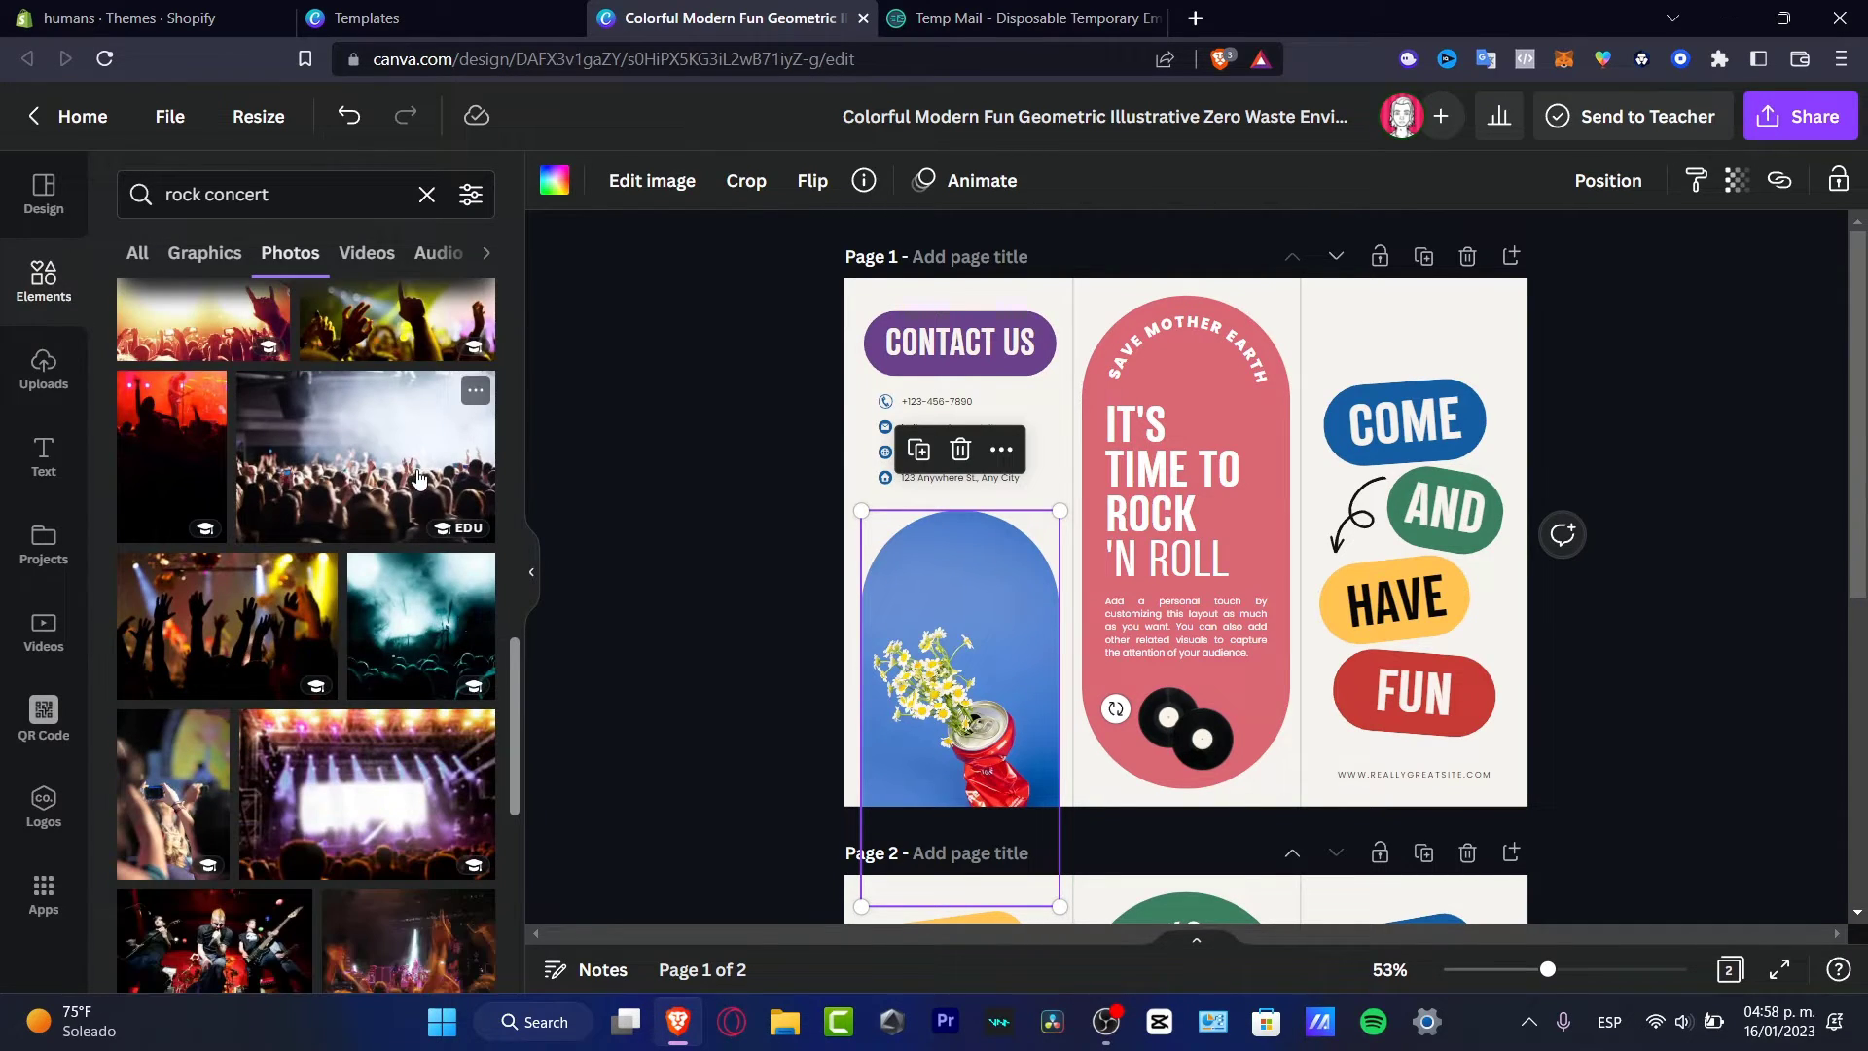
{"action": "scroll", "coordinate": [418, 477], "scroll_direction": "down", "scroll_amount": 4}
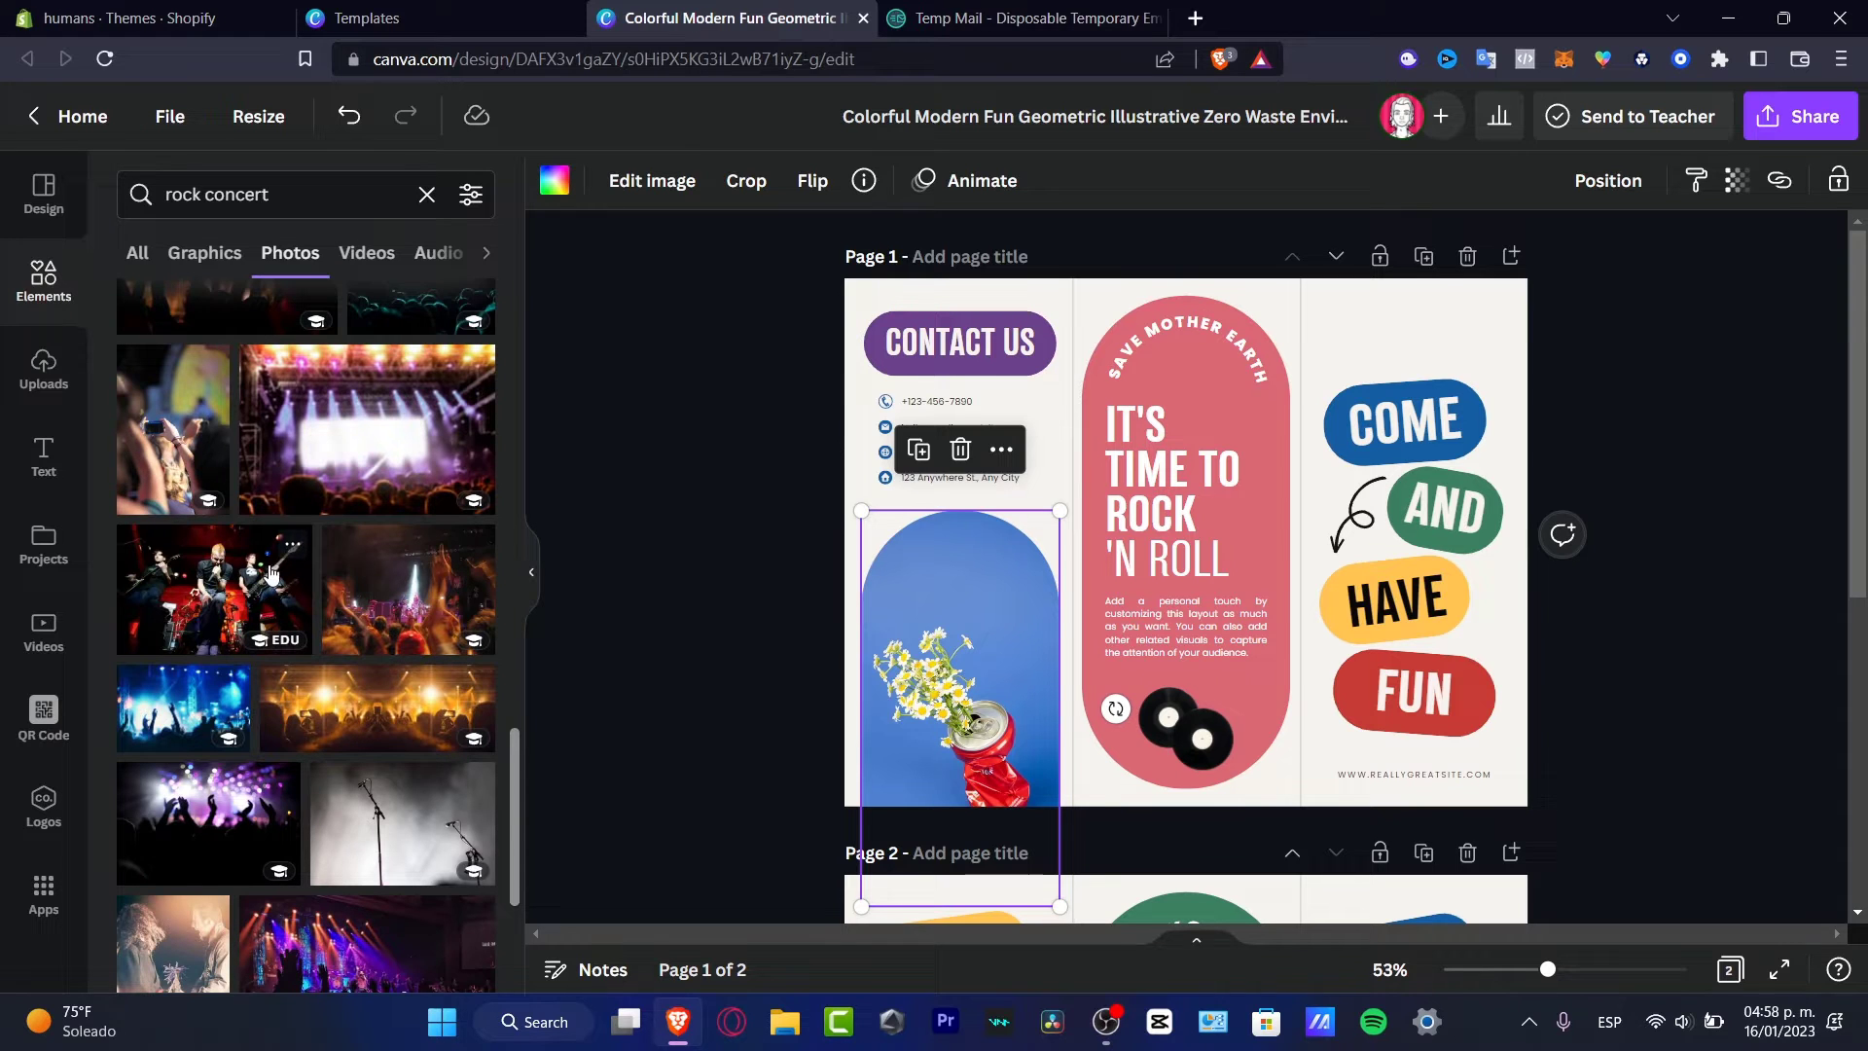
Add the photo of the rock band on a red stage to page 1 and show all its Magic Recommendations
{"action": "left_click", "coordinate": [294, 551]}
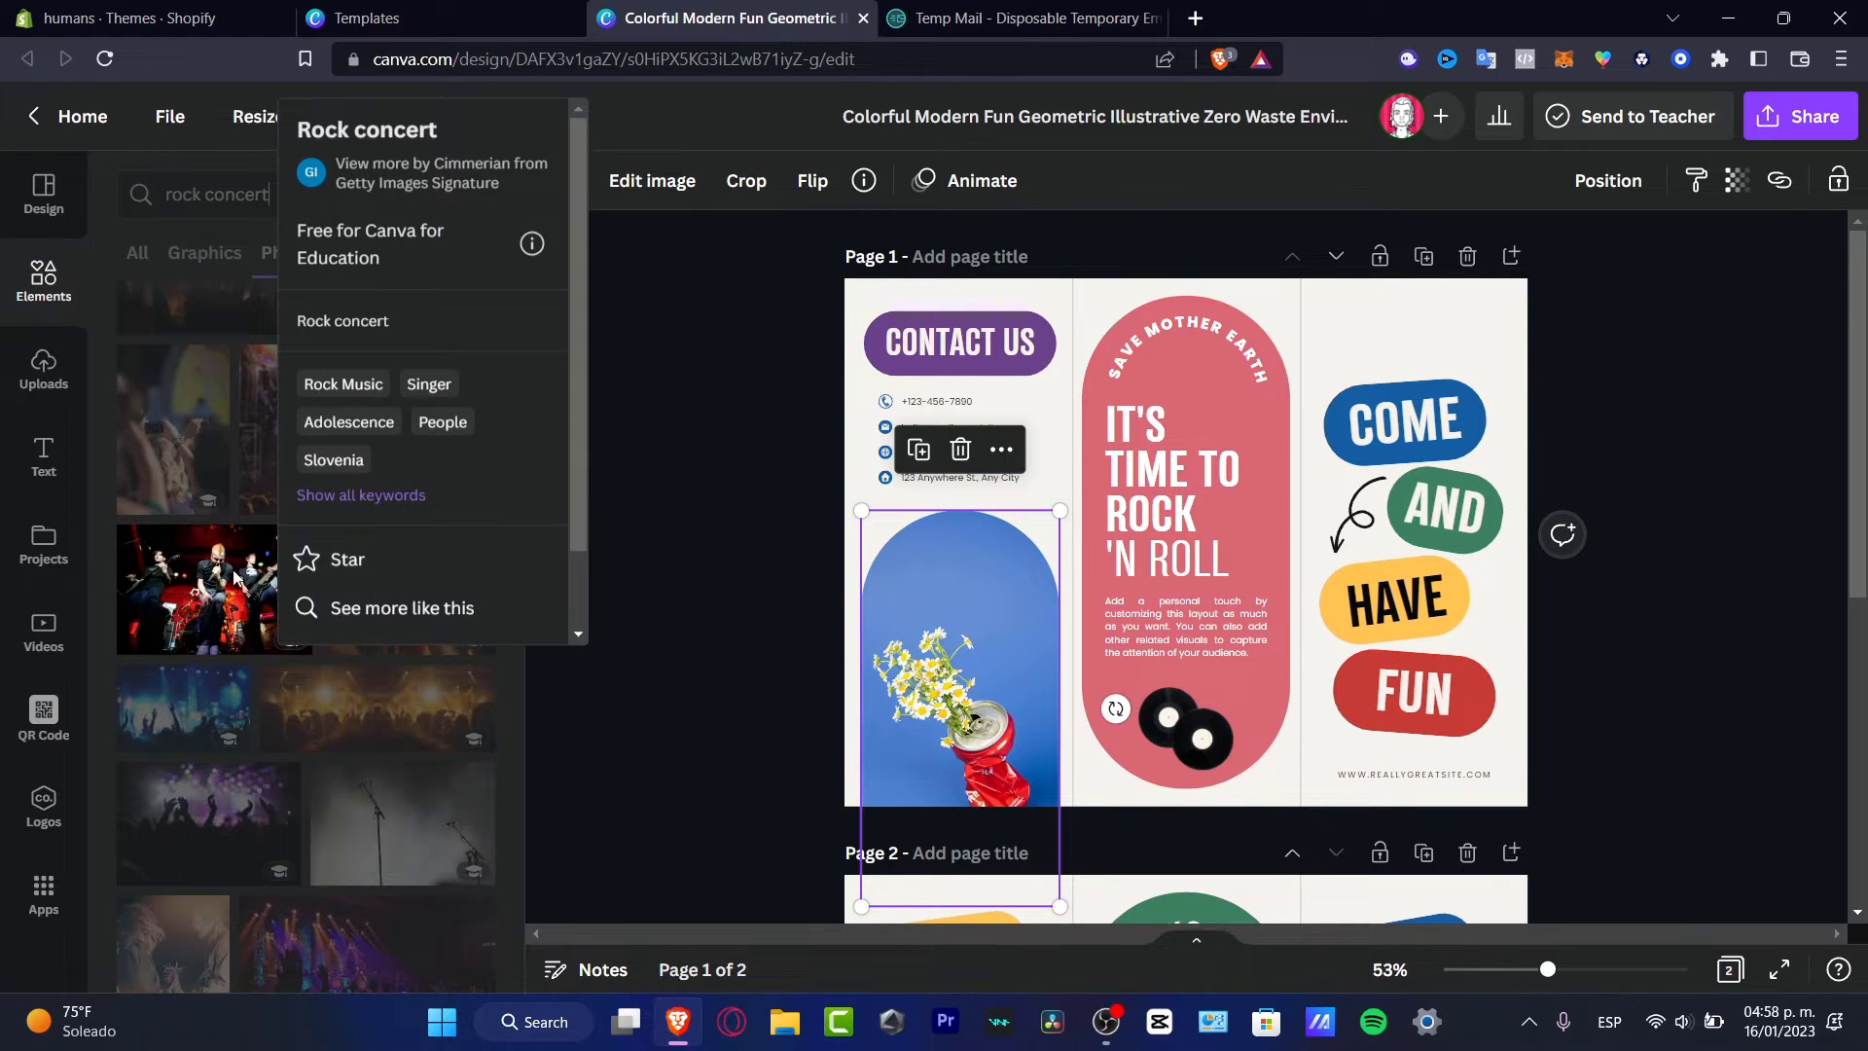
{"action": "left_click", "coordinate": [628, 675]}
{"action": "left_click", "coordinate": [198, 587]}
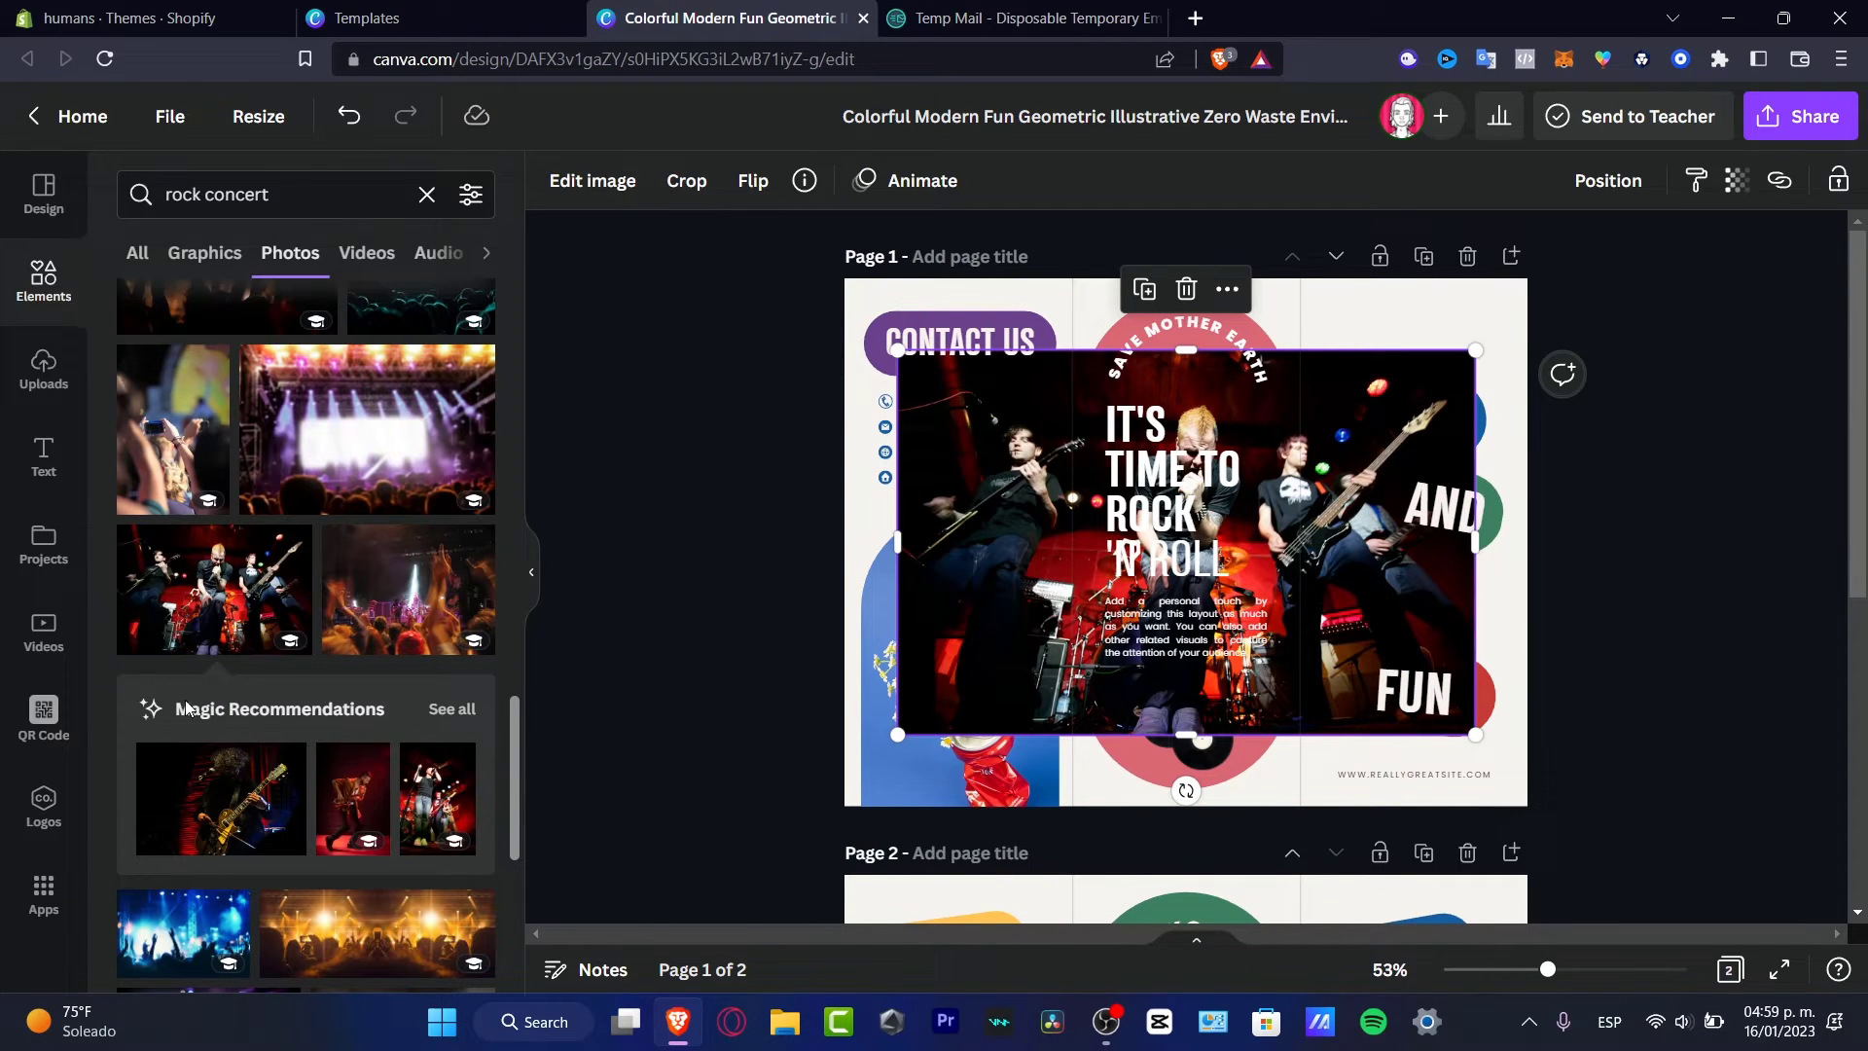
{"action": "left_click", "coordinate": [437, 710]}
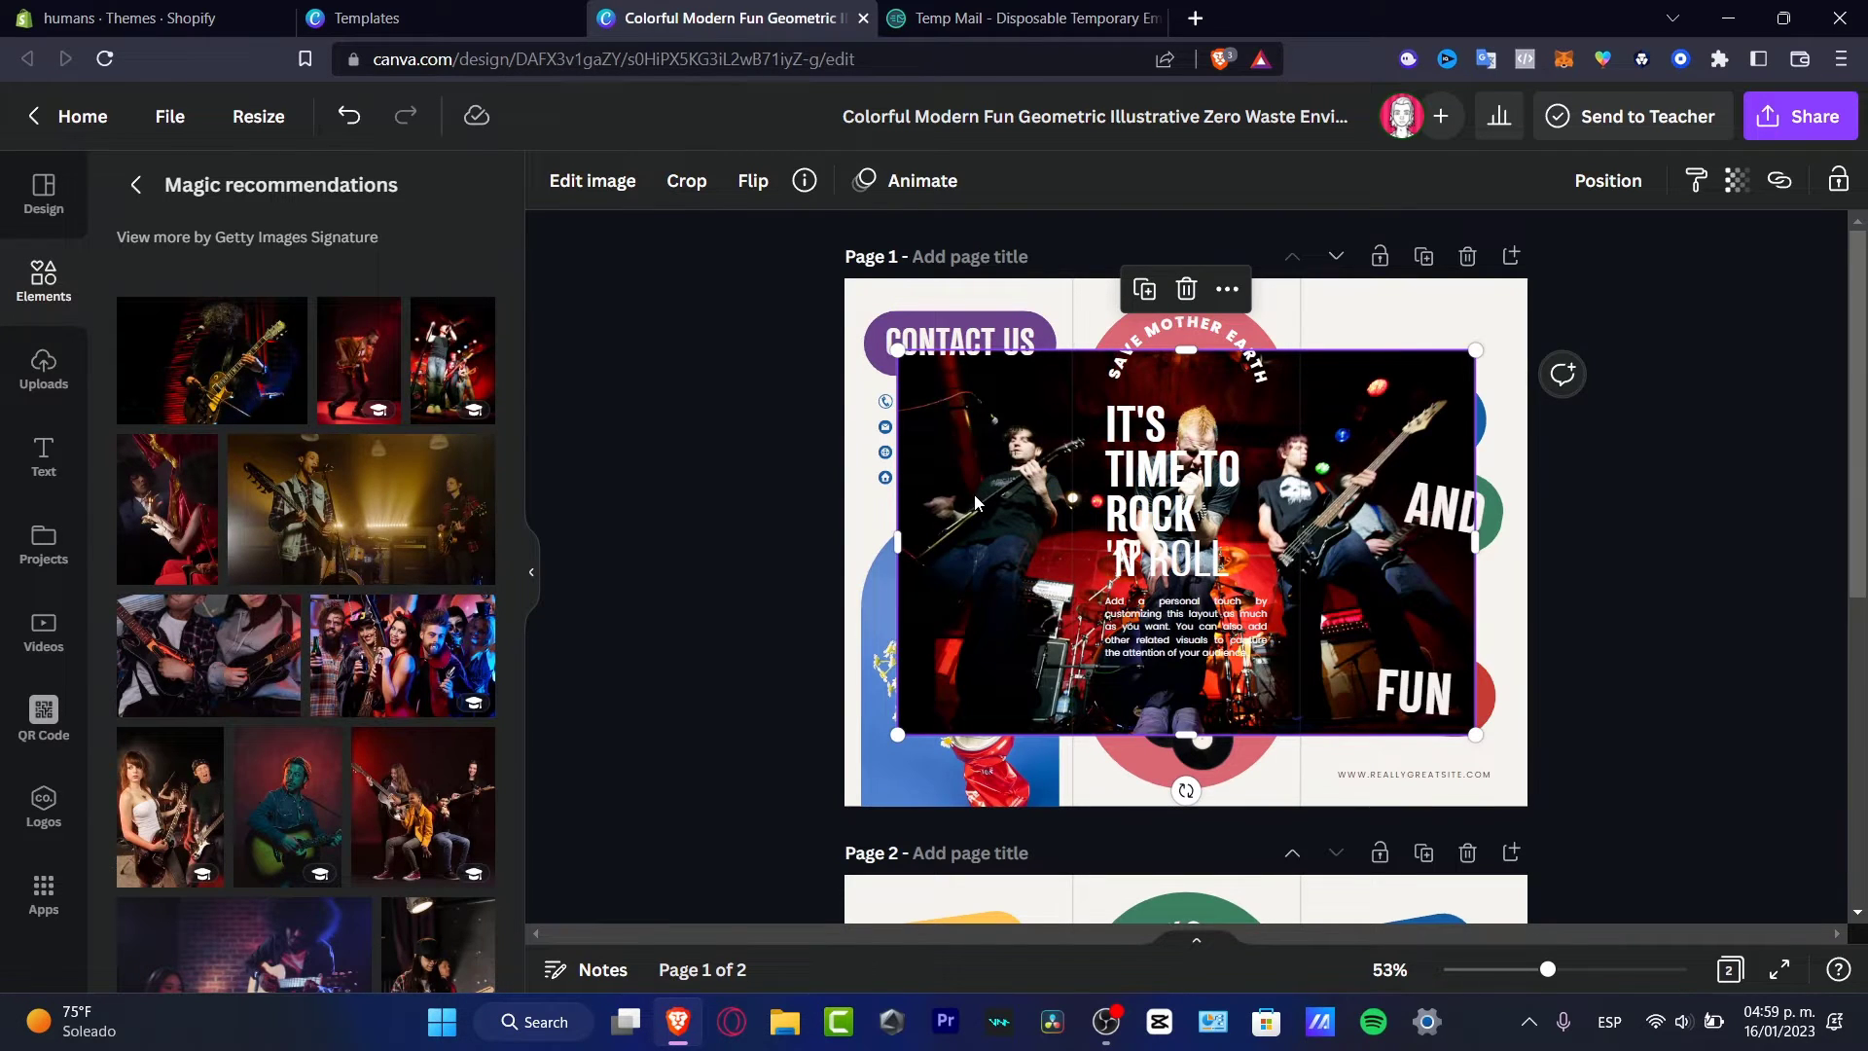
Delete the large band photo and fill page 1's arched frame with the photo of the woman in white and a guitarist
{"action": "key", "text": "Delete"}
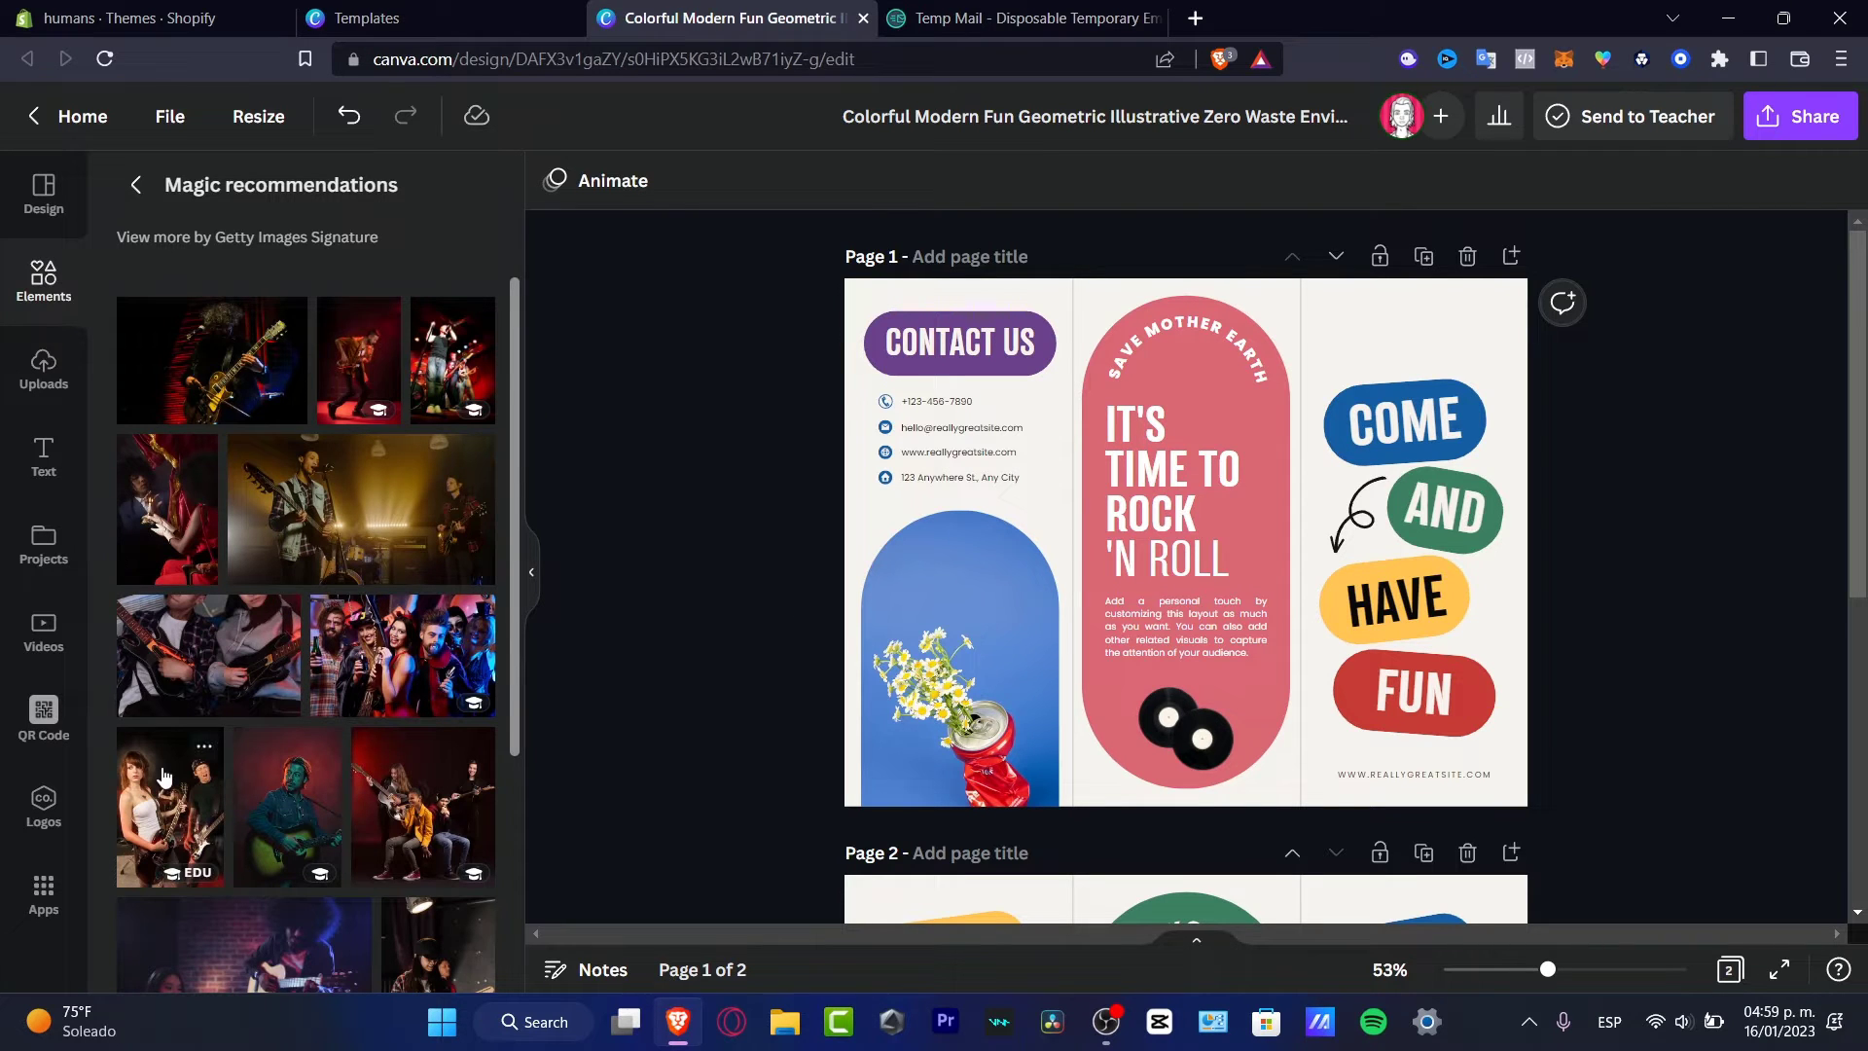
{"action": "left_click_drag", "start_coordinate": [163, 776], "coordinate": [958, 676]}
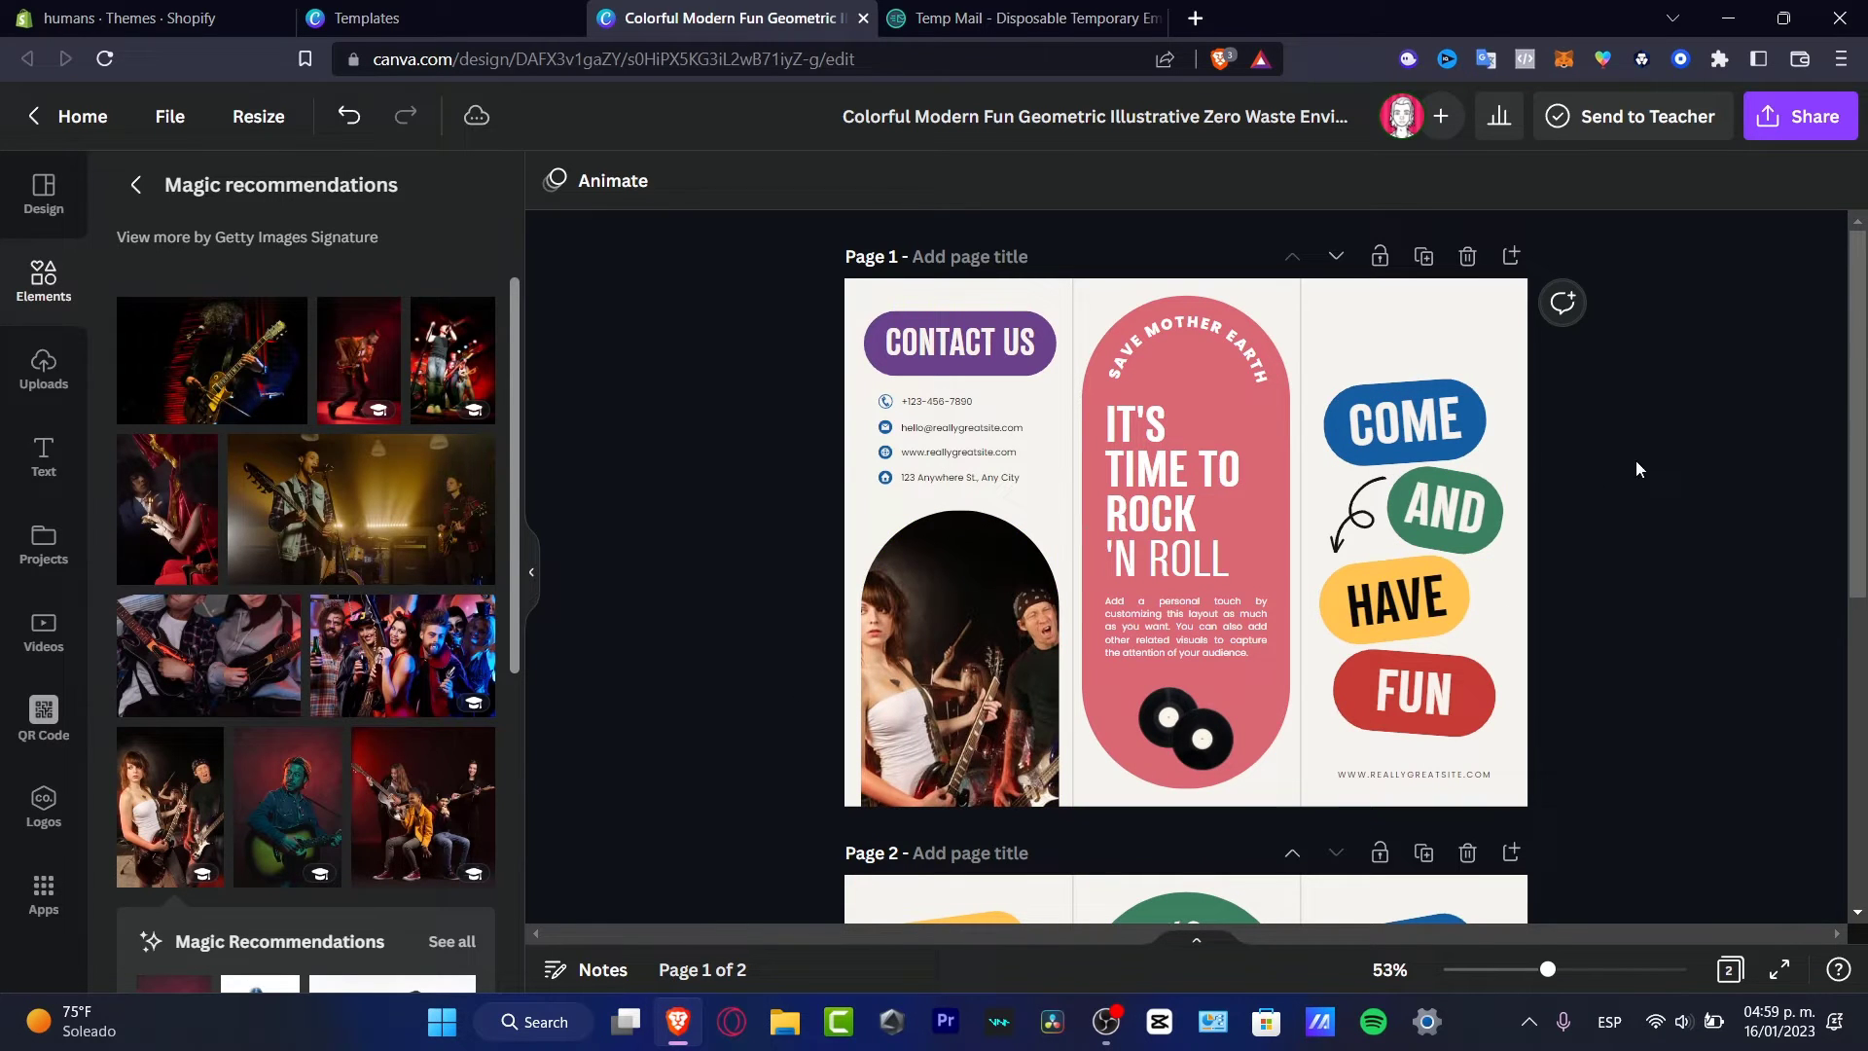
{"action": "left_click_drag", "start_coordinate": [1685, 400], "coordinate": [1496, 745]}
{"action": "left_click", "coordinate": [1653, 658]}
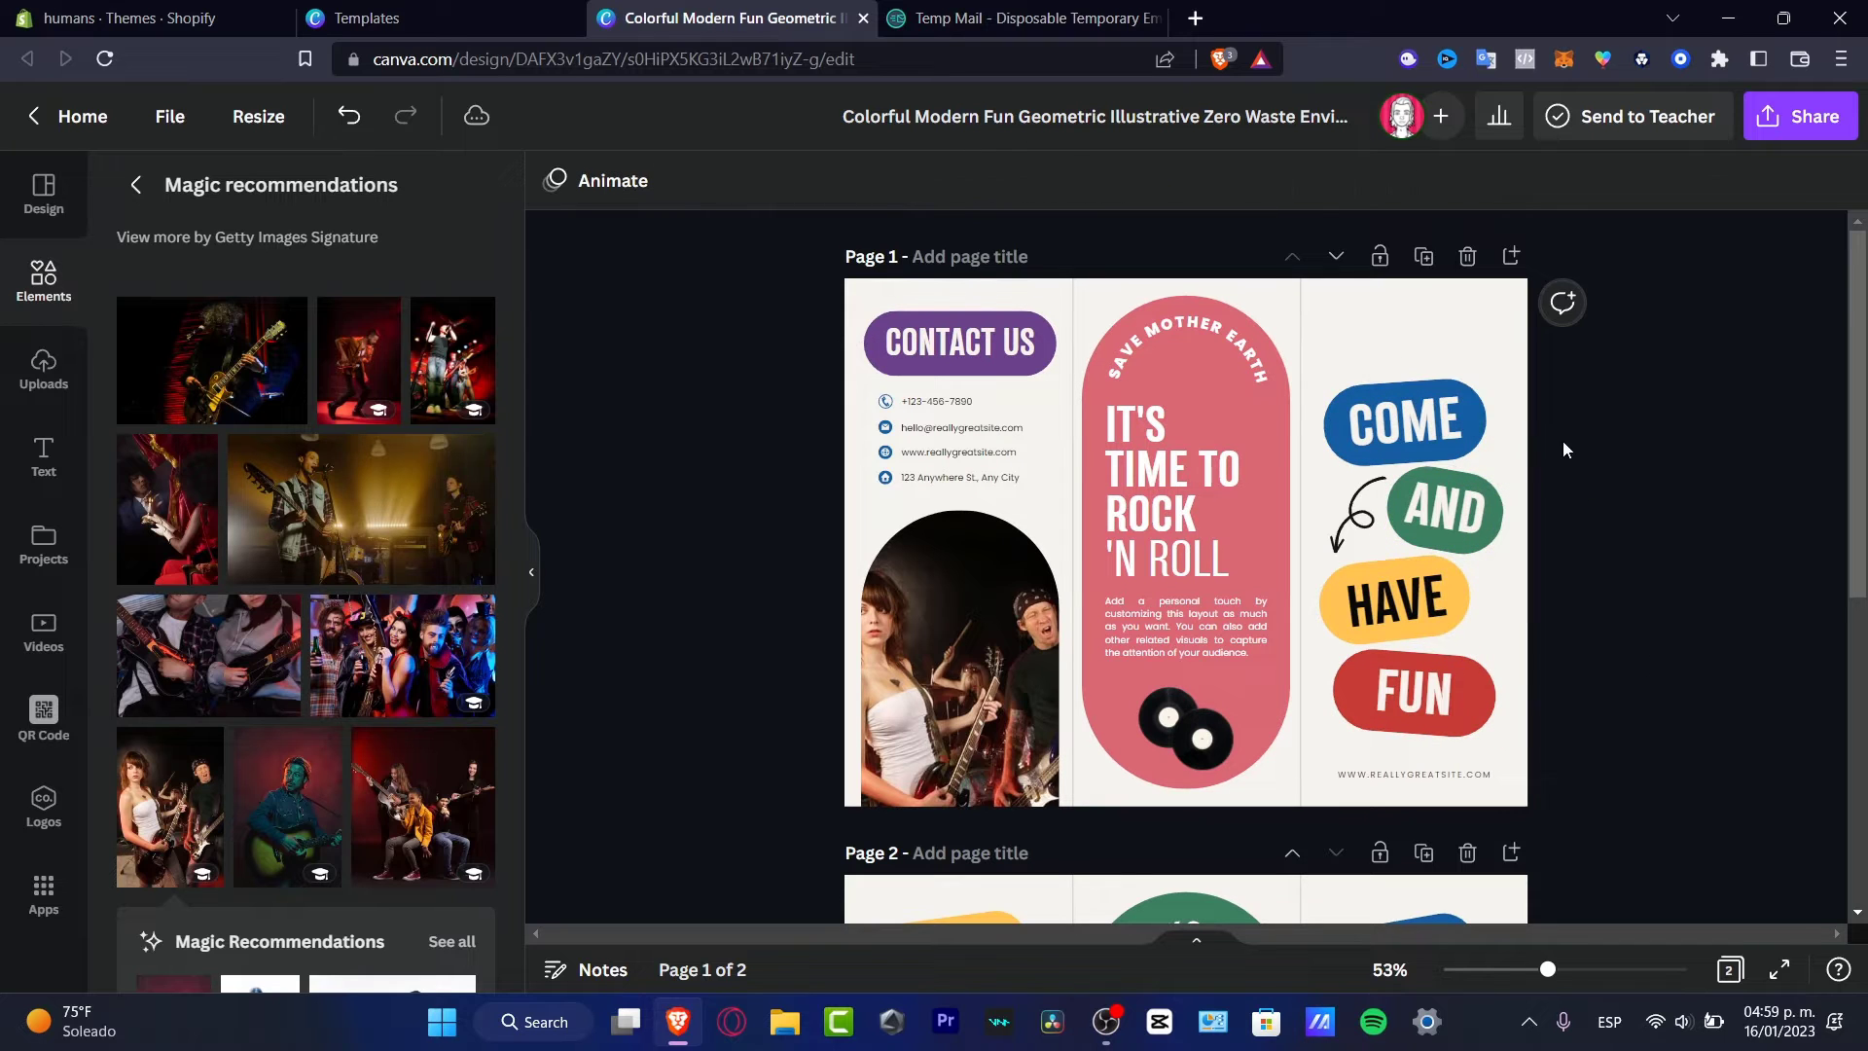
Recolour page 1's COME pill shape red and the AND pill shape yellow, using the document colours
{"action": "left_click", "coordinate": [1485, 417]}
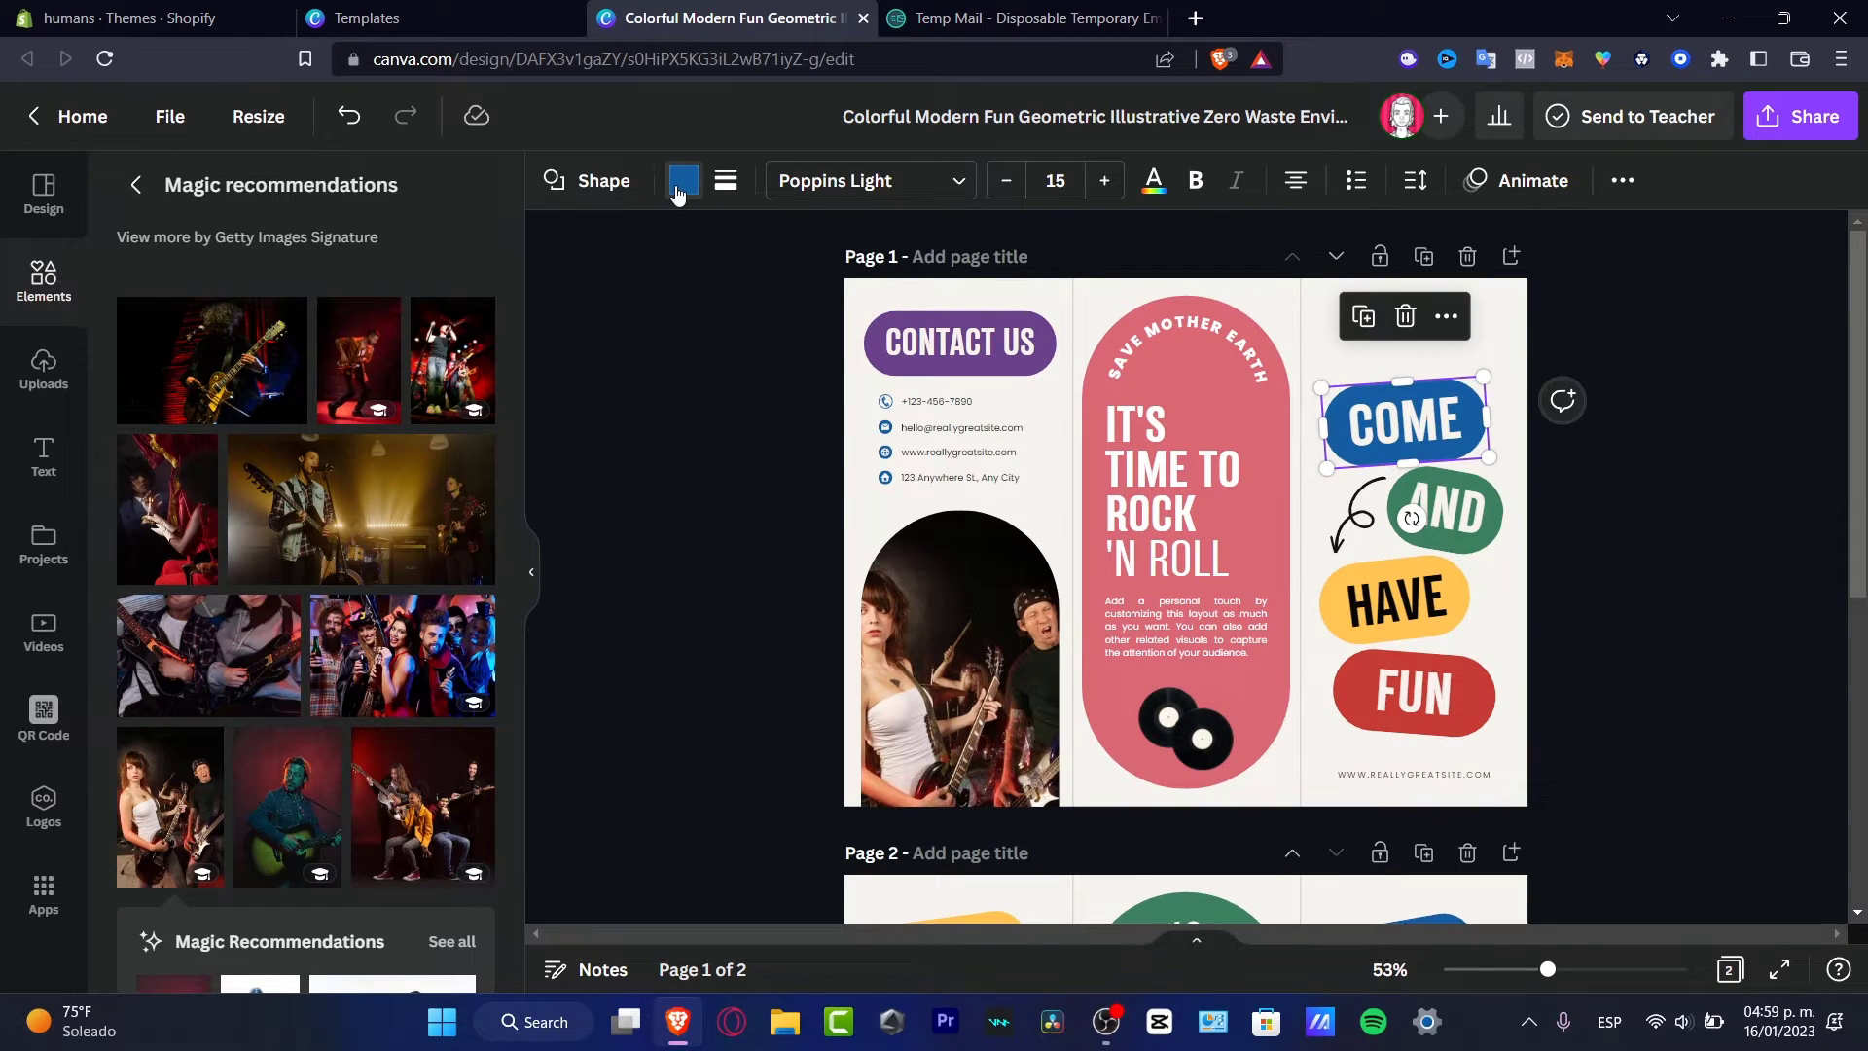
{"action": "left_click", "coordinate": [680, 187]}
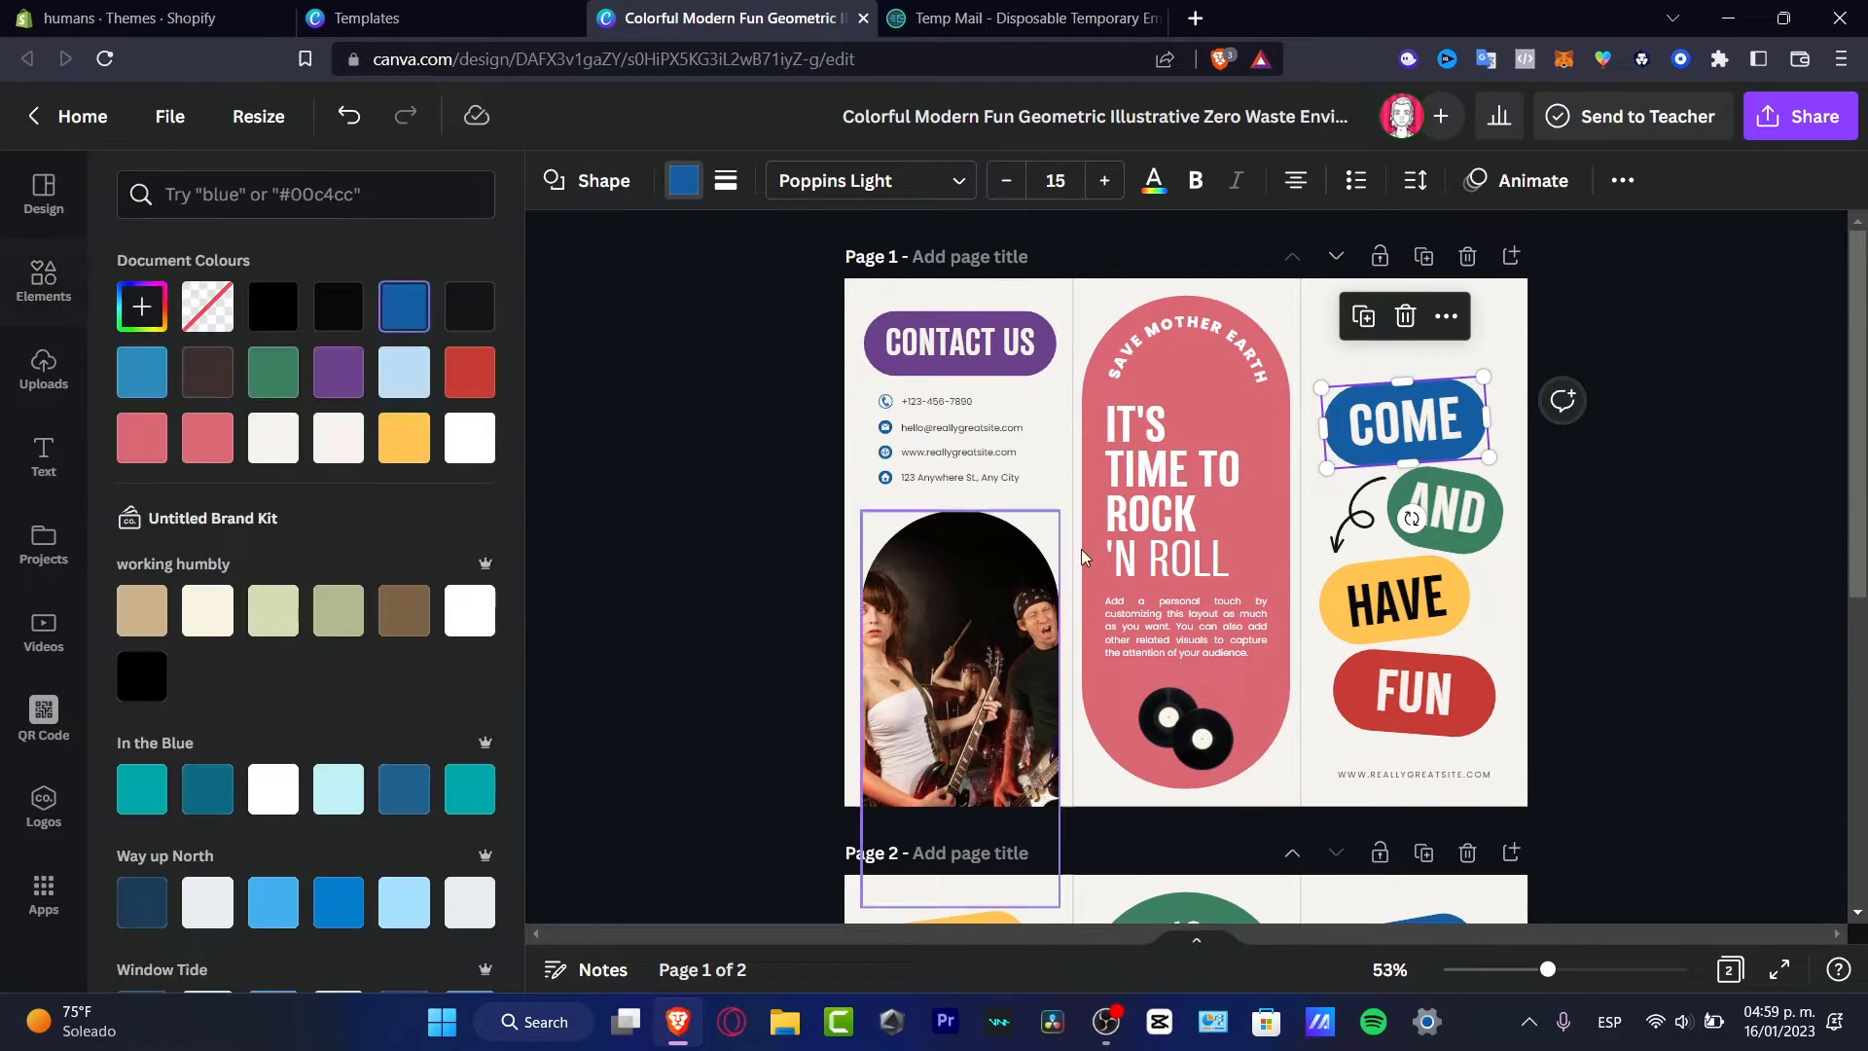
{"action": "left_click", "coordinate": [468, 377]}
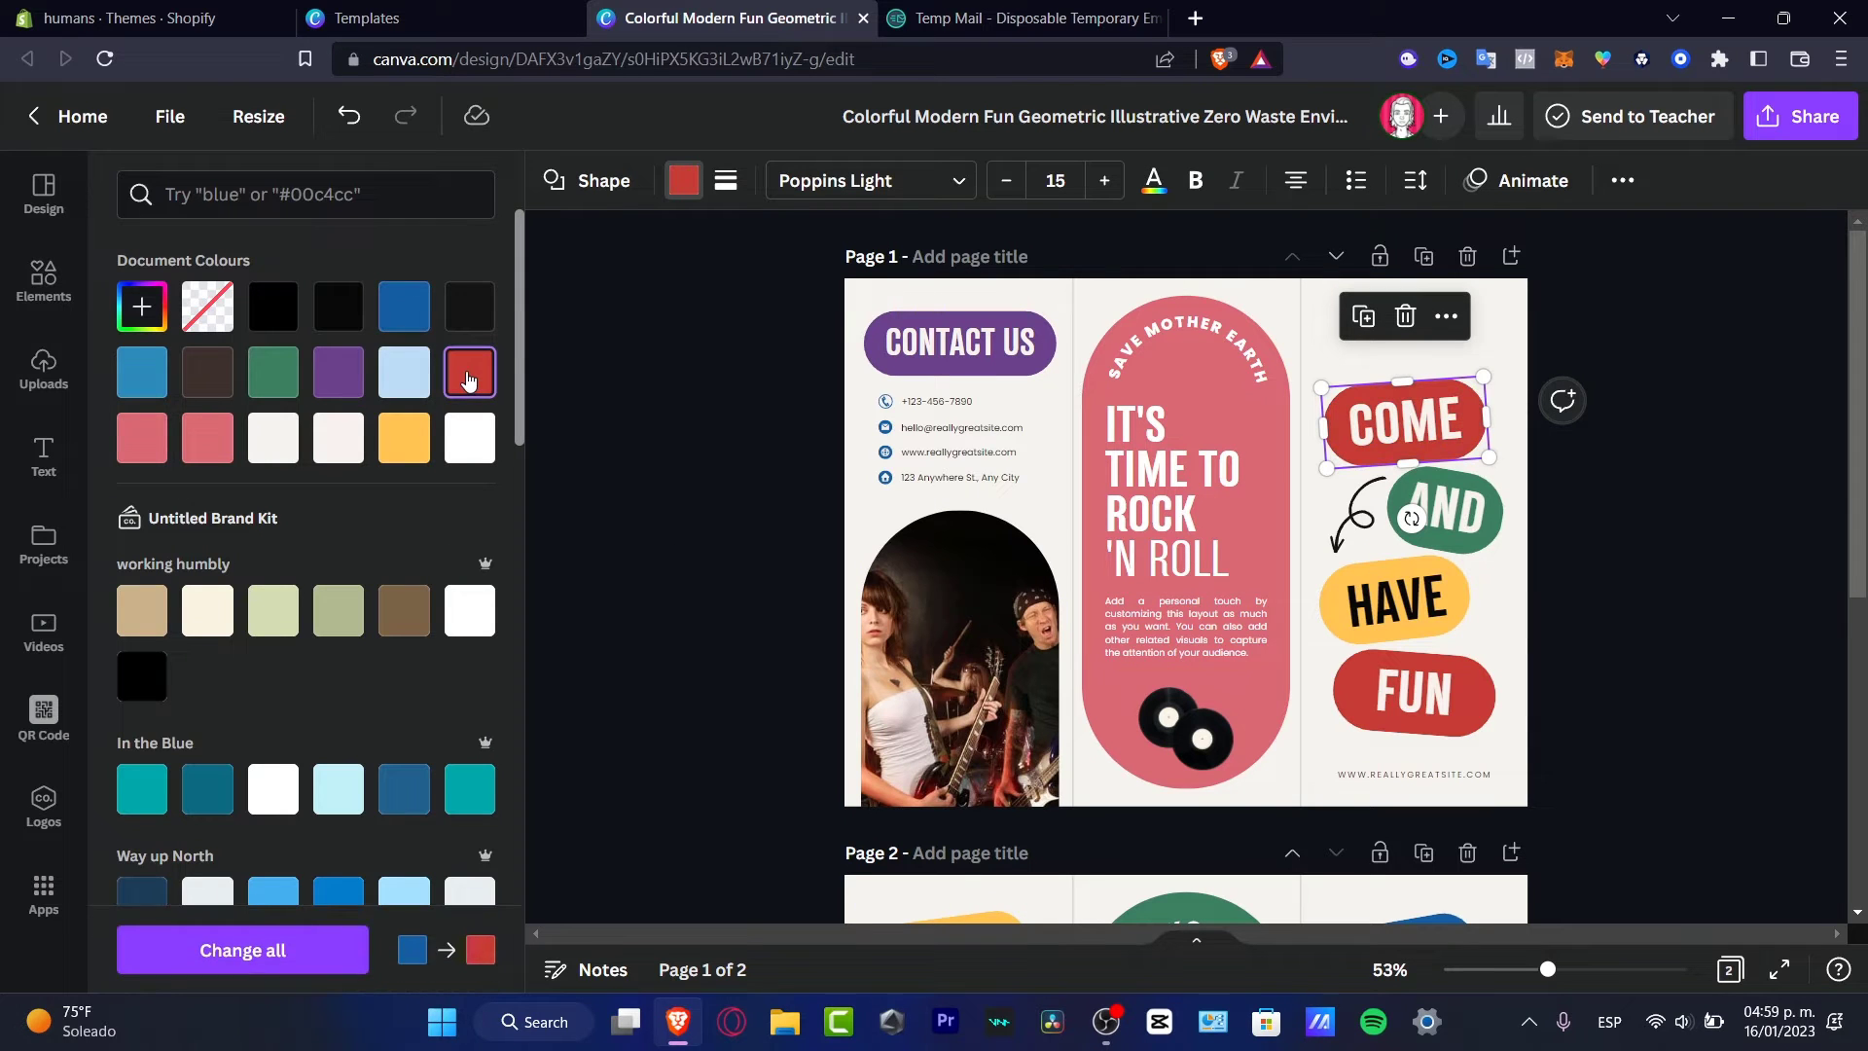
{"action": "left_click", "coordinate": [1494, 547]}
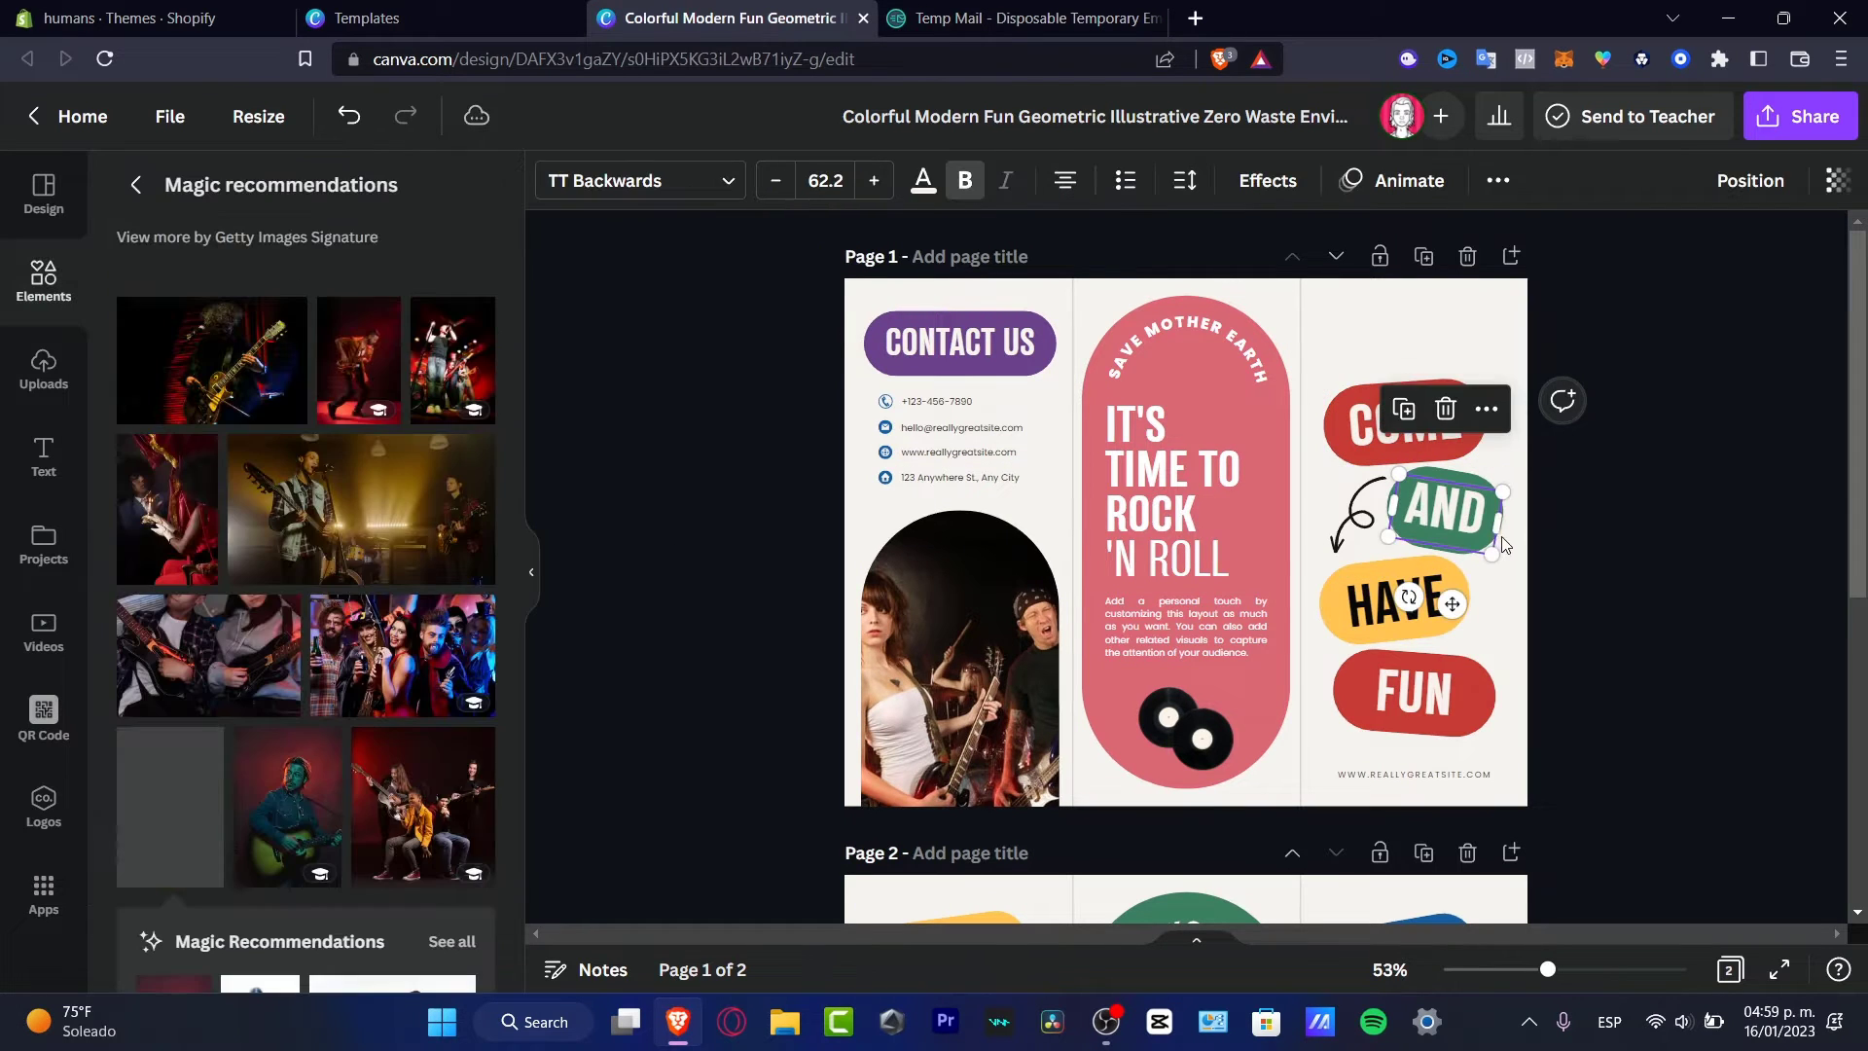
{"action": "left_click", "coordinate": [1486, 481]}
{"action": "left_click", "coordinate": [685, 181]}
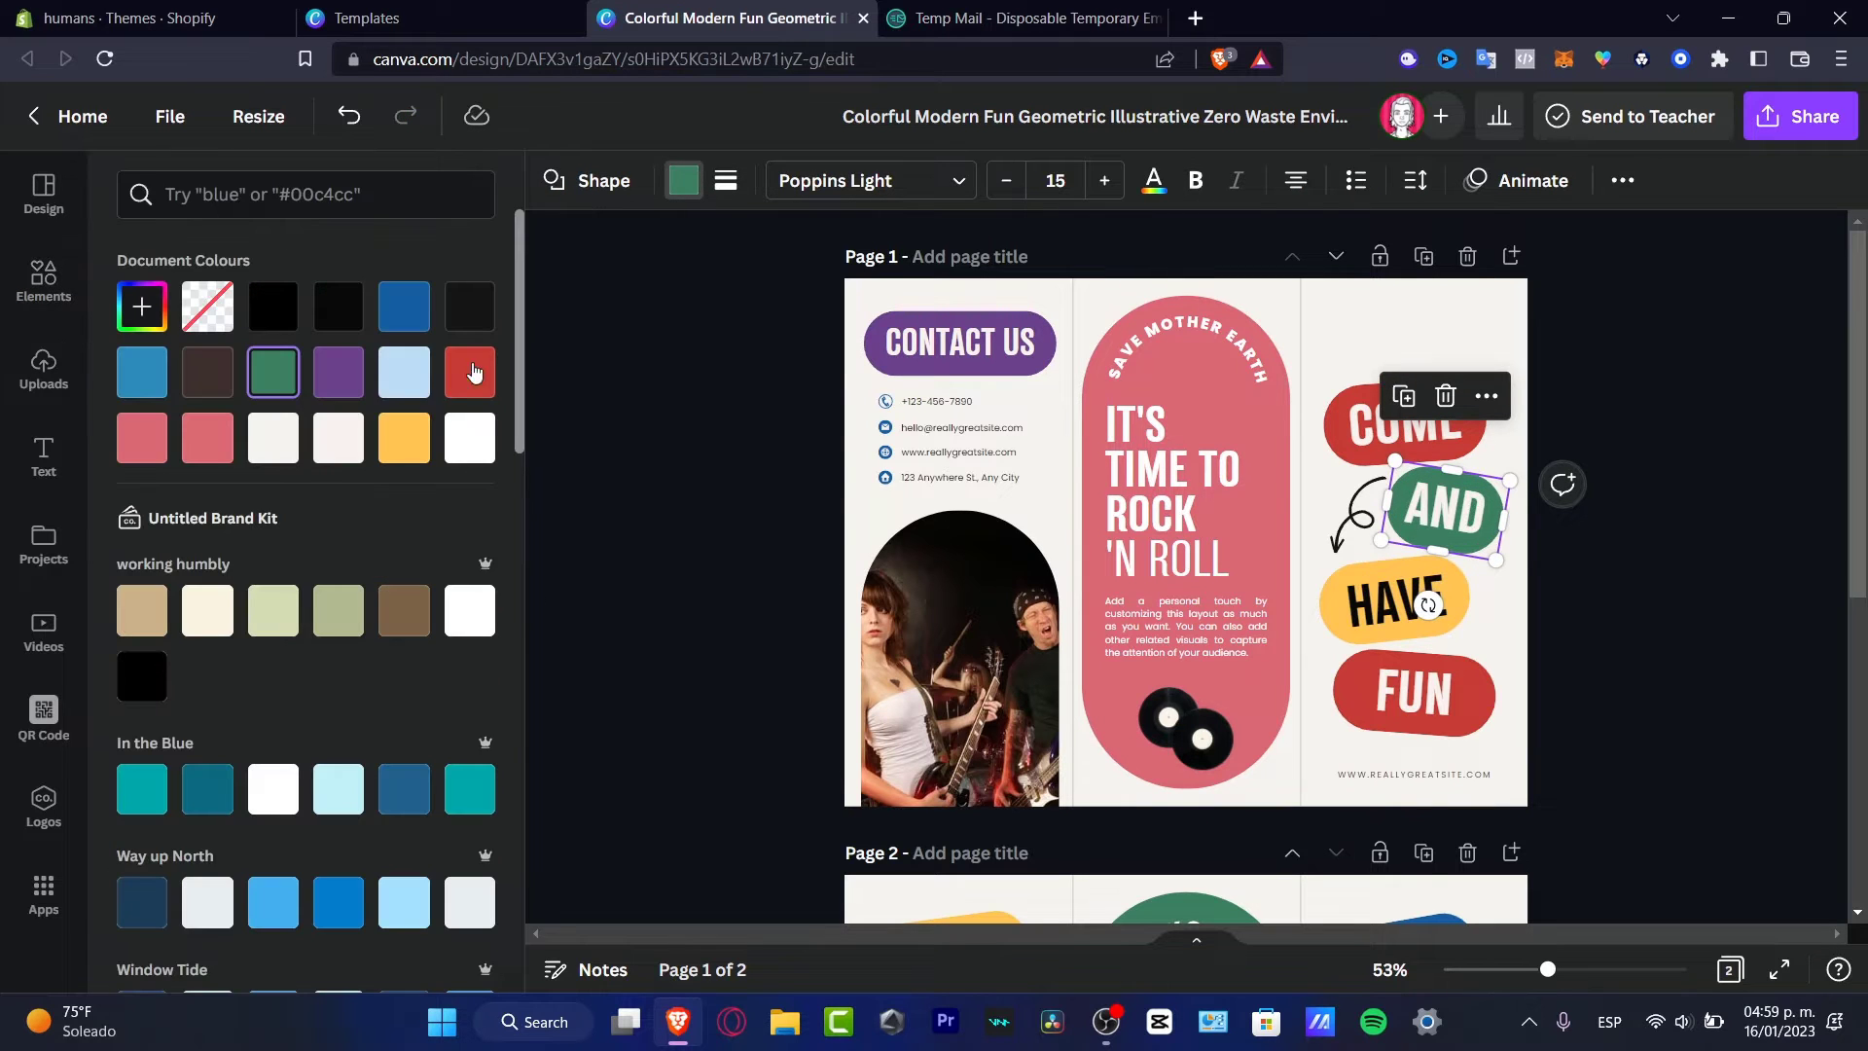
{"action": "left_click", "coordinate": [404, 438]}
Recolour the HAVE pill shape red and the FUN pill shape yellow on page 1
{"action": "left_click", "coordinate": [1330, 624]}
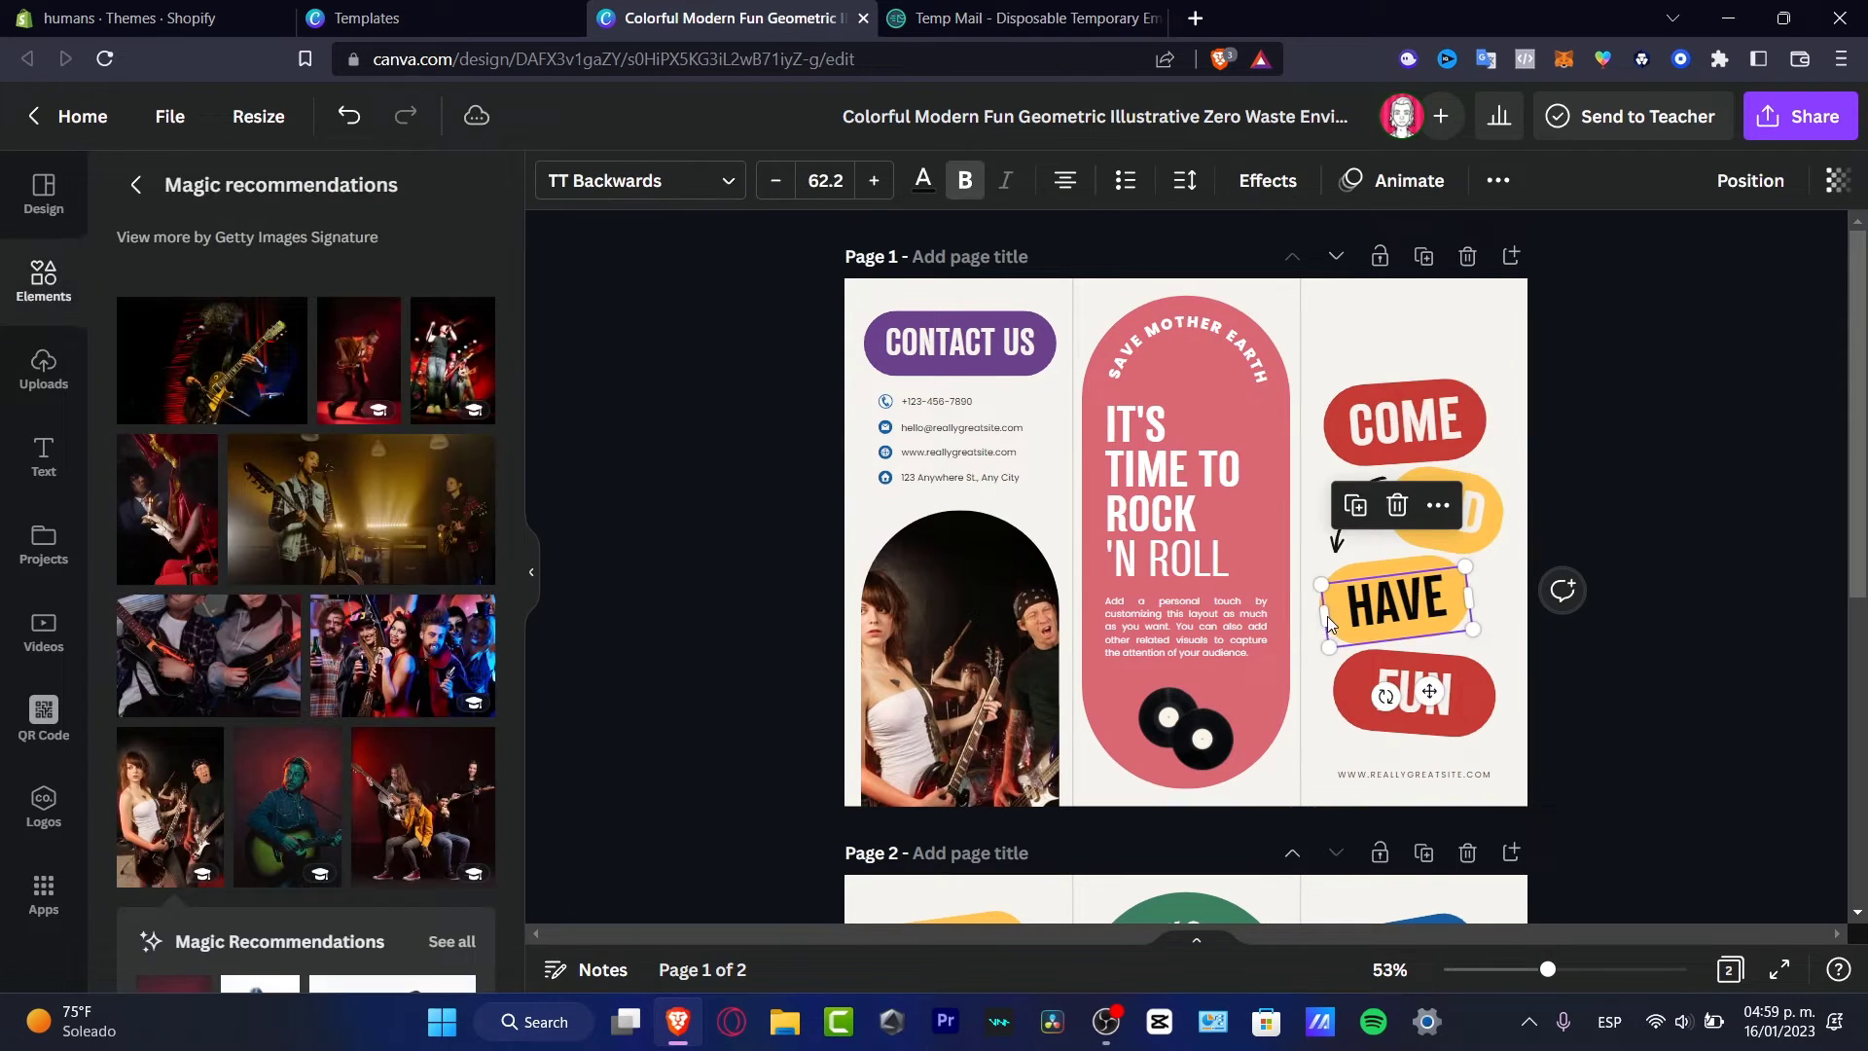
{"action": "left_click", "coordinate": [1346, 569]}
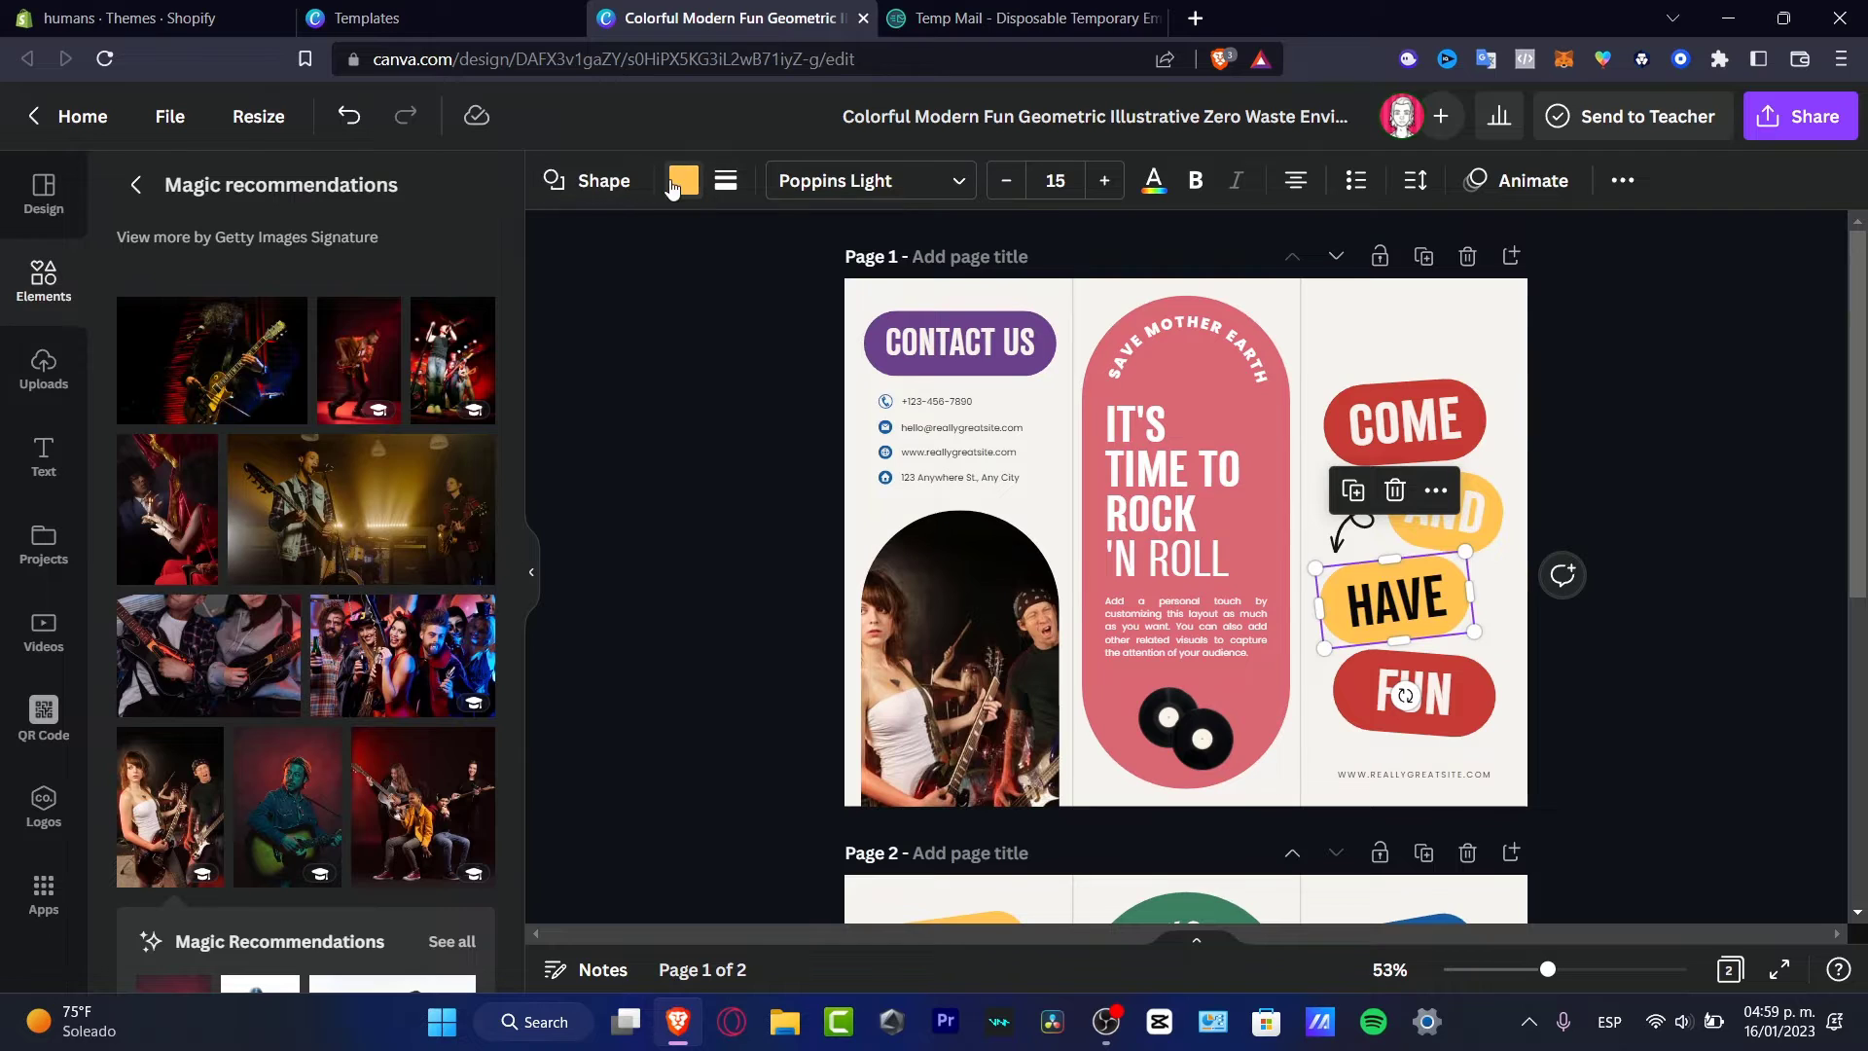
{"action": "left_click", "coordinate": [681, 181]}
{"action": "left_click", "coordinate": [470, 372]}
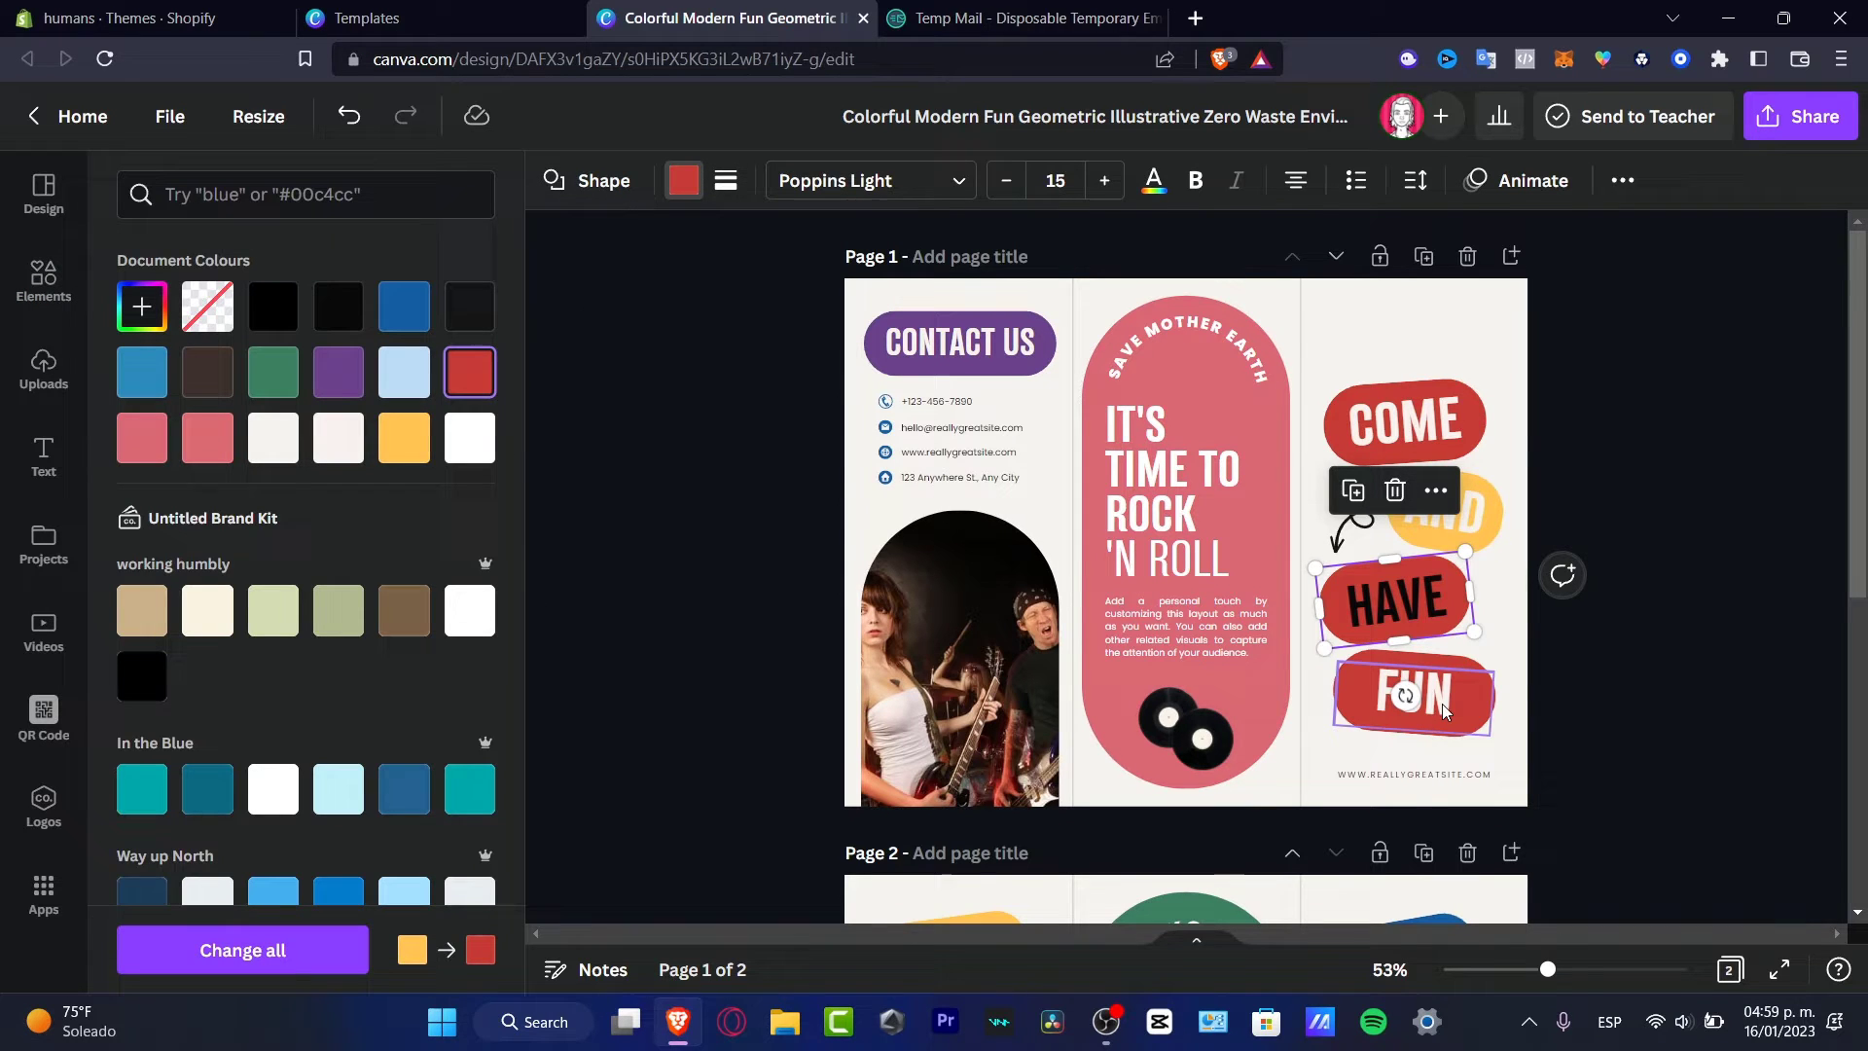
{"action": "left_click", "coordinate": [1489, 715]}
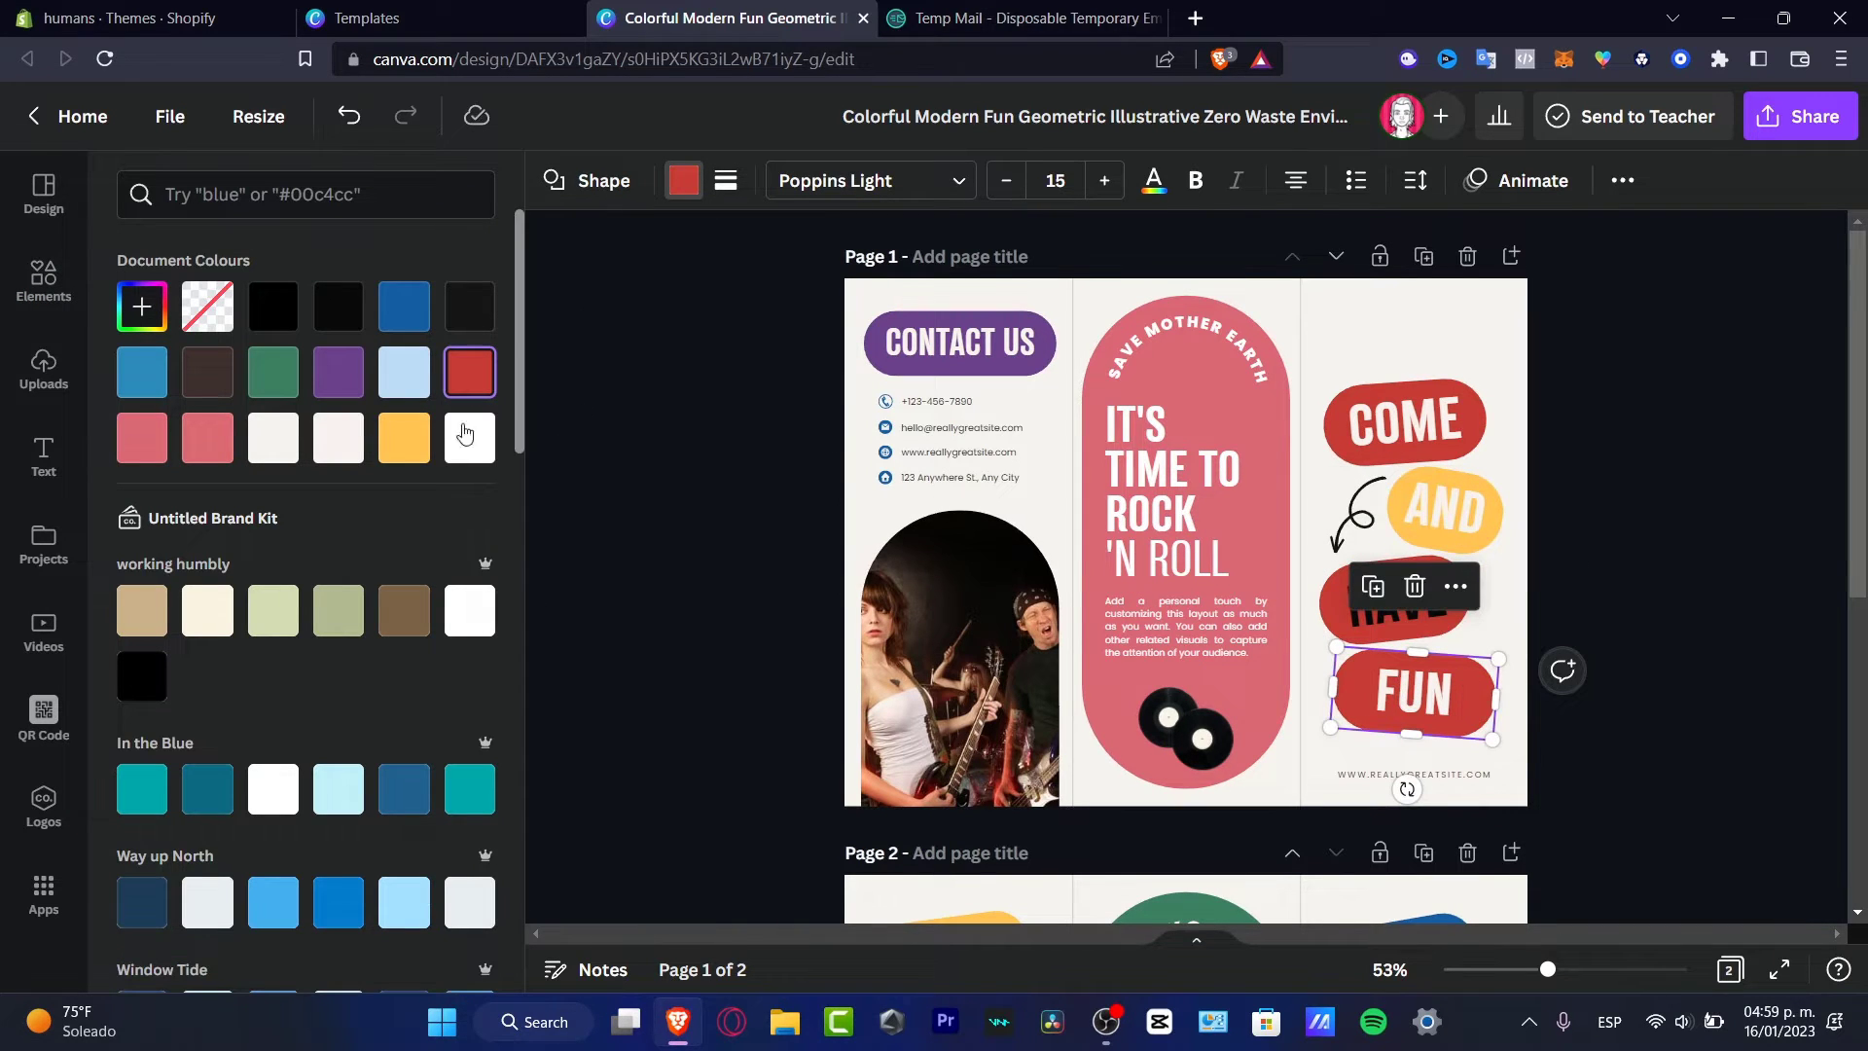
{"action": "left_click", "coordinate": [400, 442]}
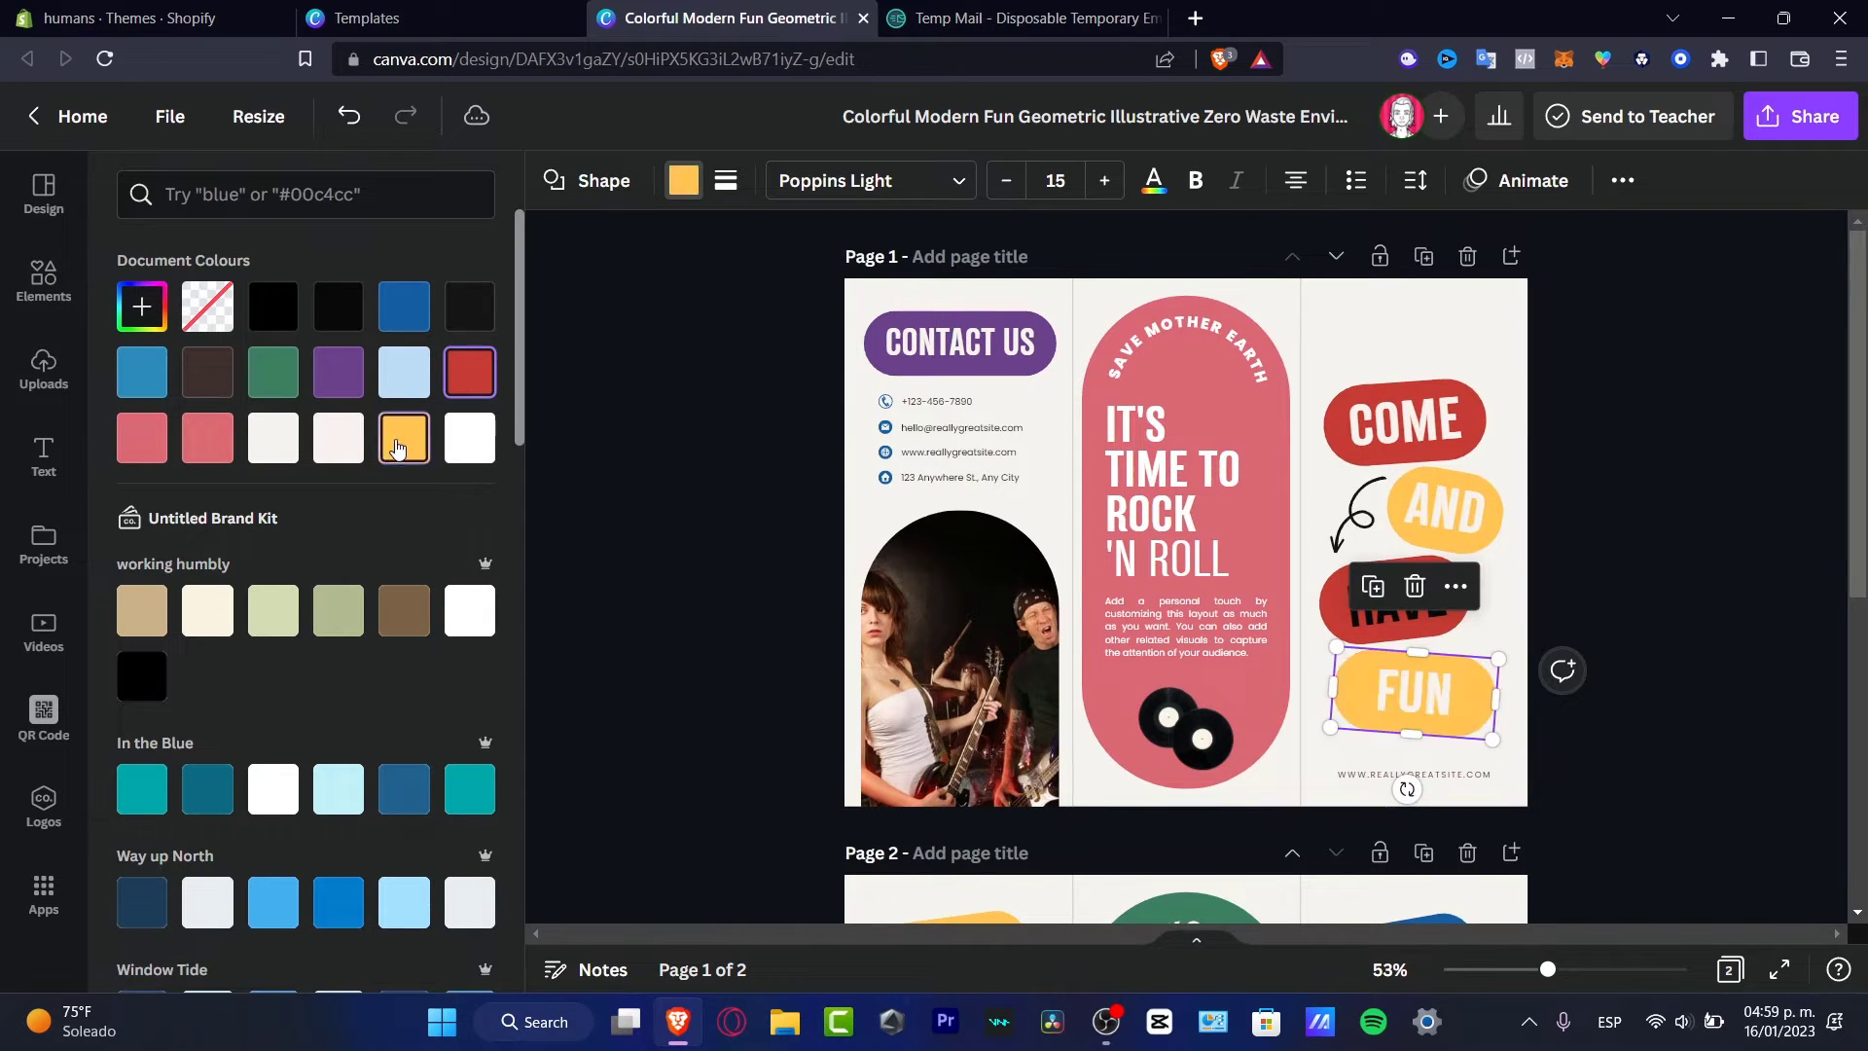
Set the HAVE text on page 1 to white
{"action": "left_click", "coordinate": [1405, 622]}
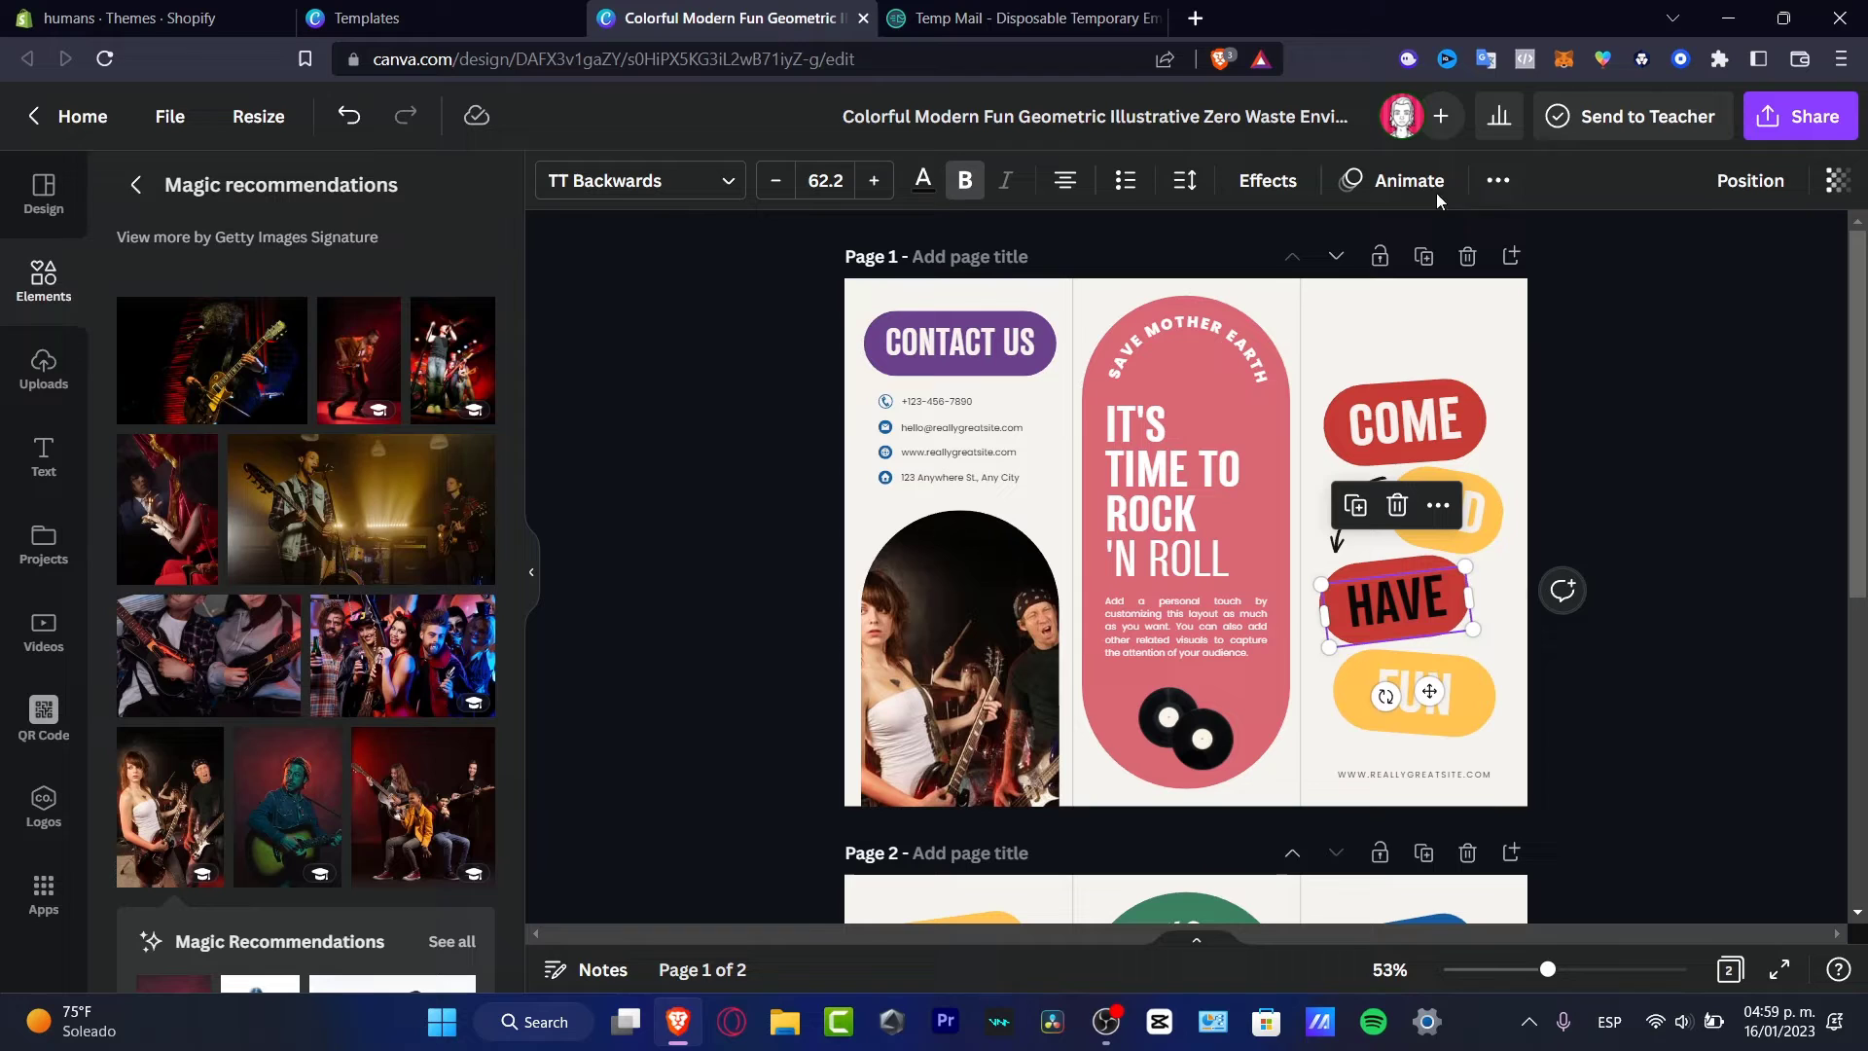
{"action": "left_click", "coordinate": [932, 182]}
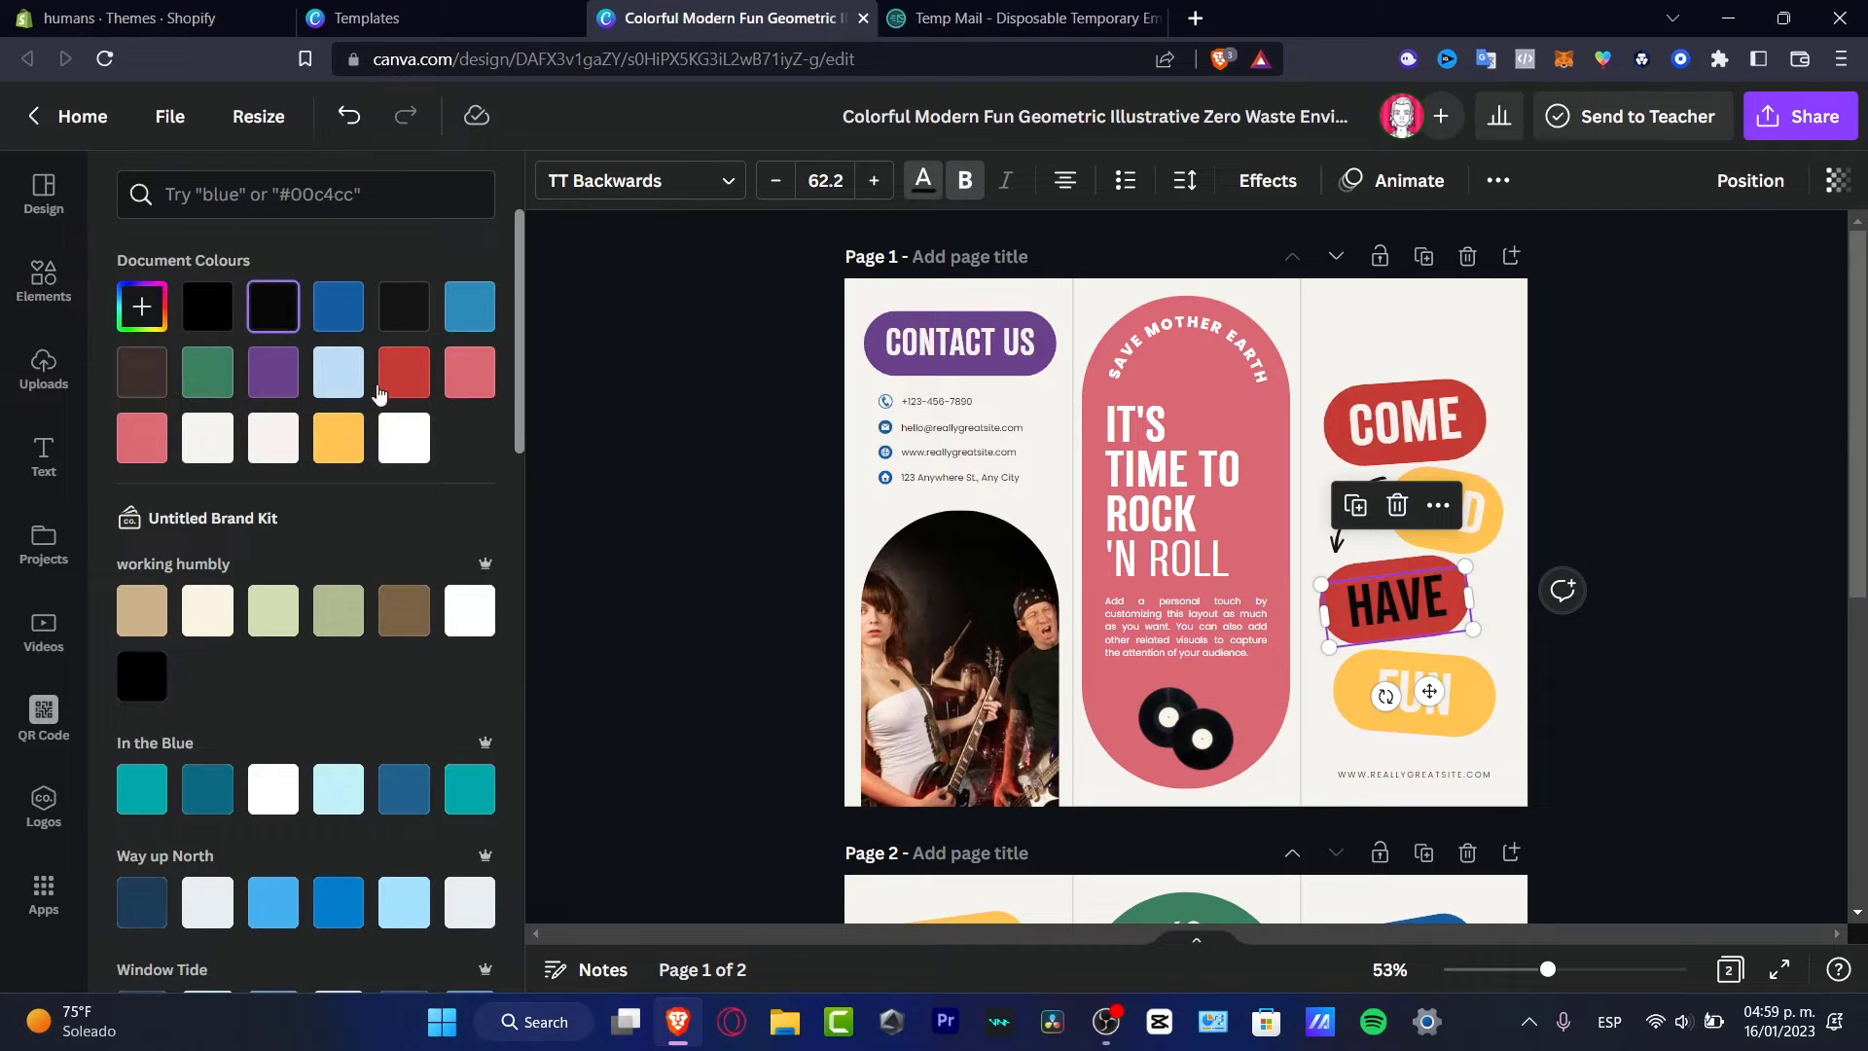
{"action": "left_click", "coordinate": [398, 447]}
Set the AND and FUN texts on the yellow pills to black
{"action": "left_click", "coordinate": [1471, 513]}
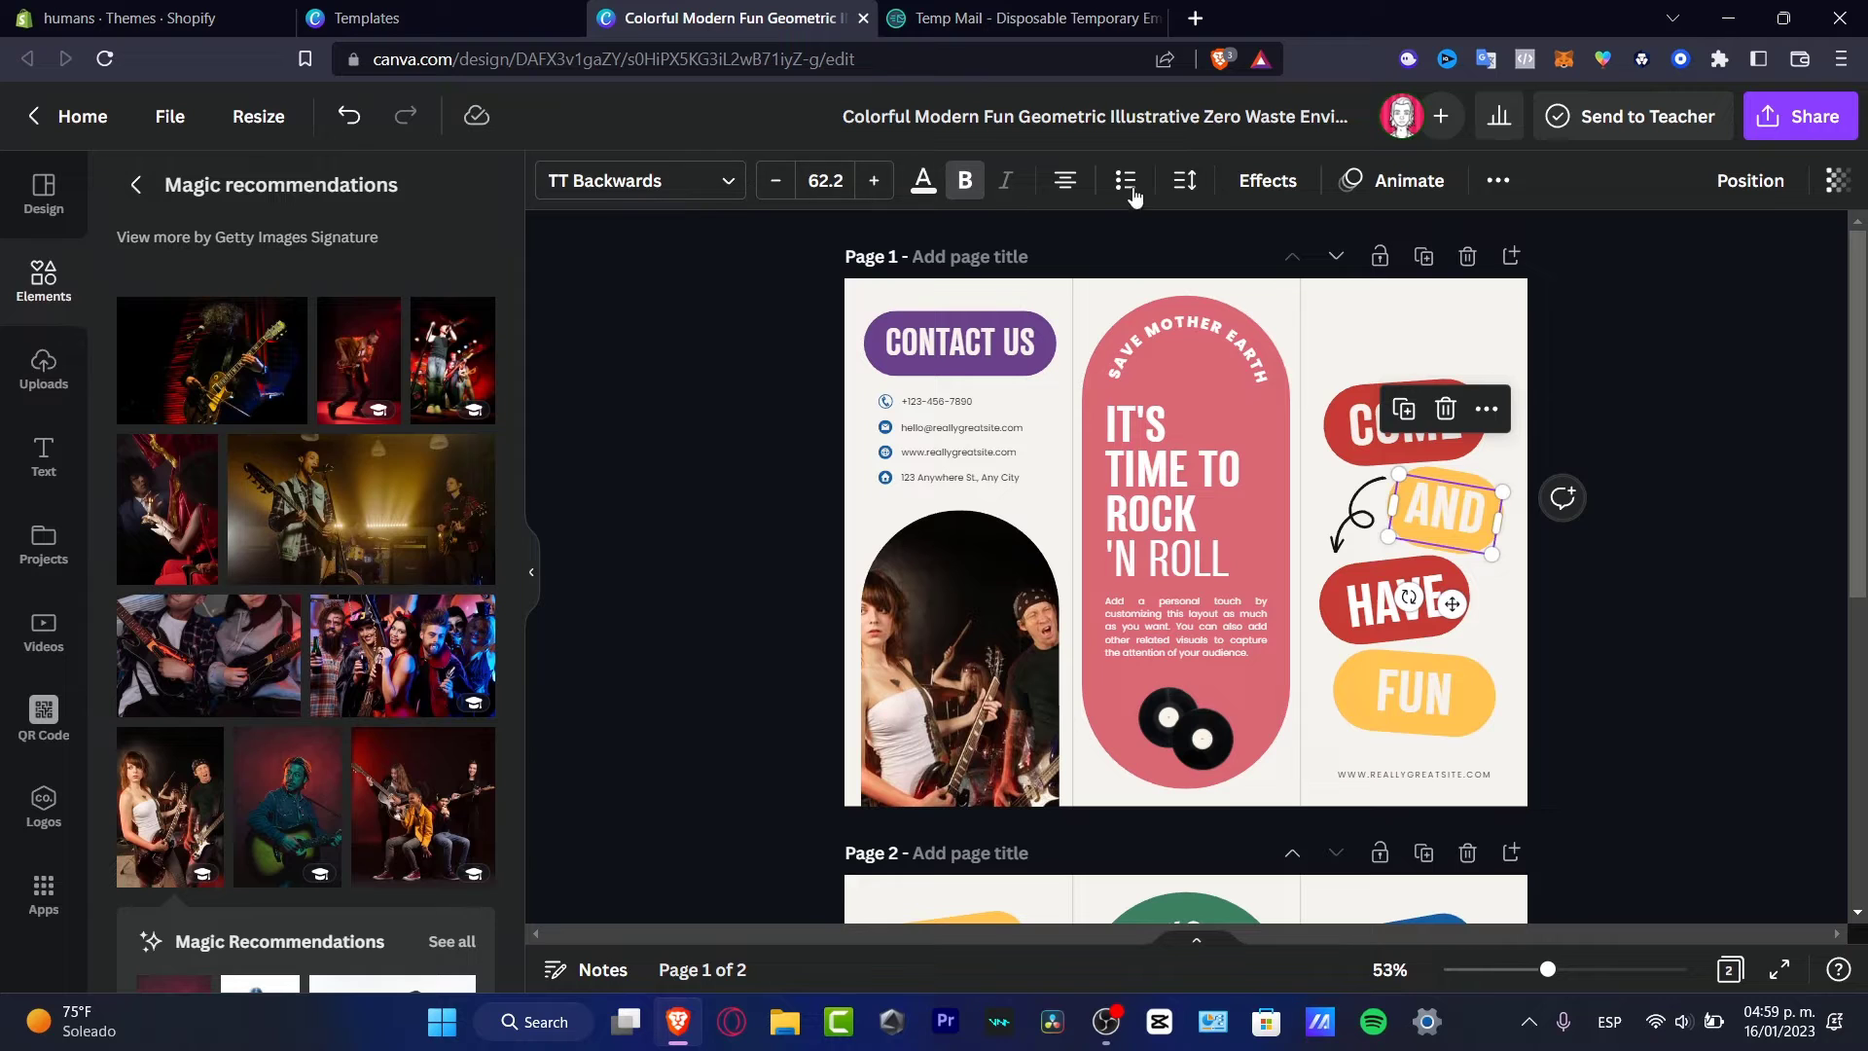
{"action": "left_click", "coordinate": [923, 180]}
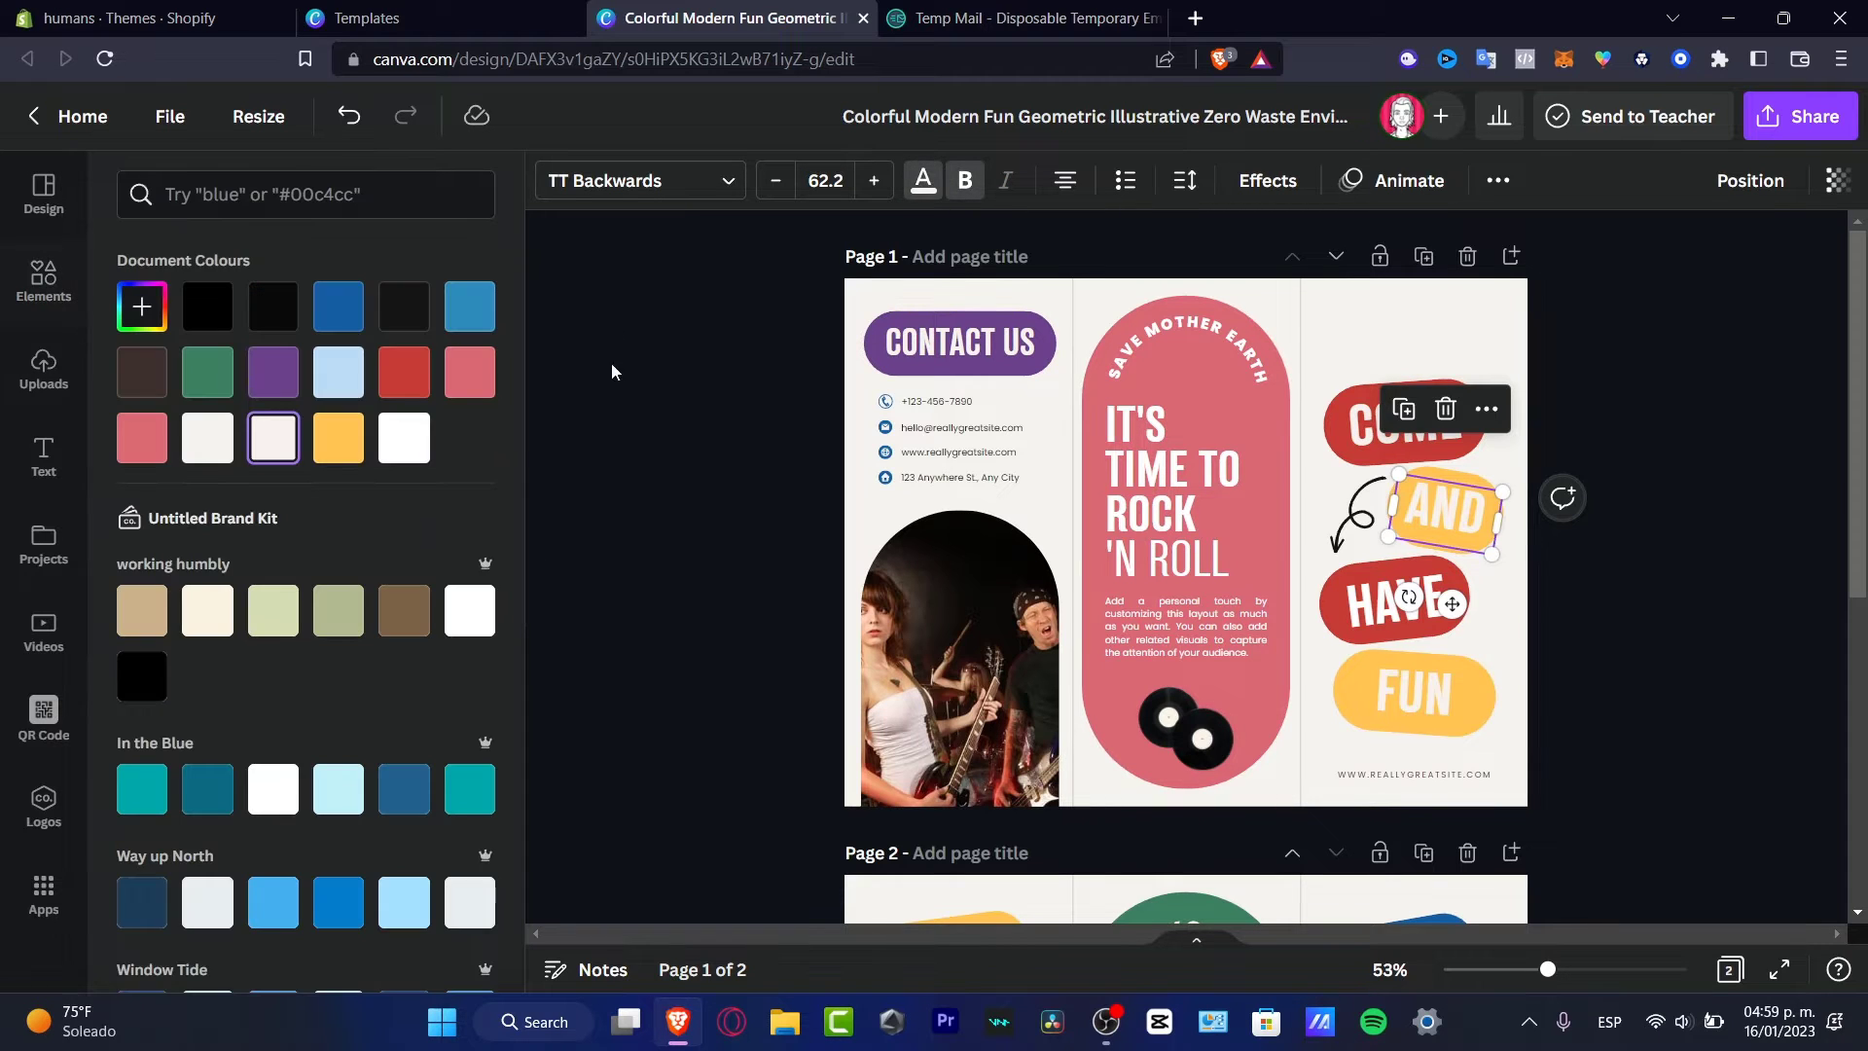
{"action": "left_click", "coordinate": [211, 307]}
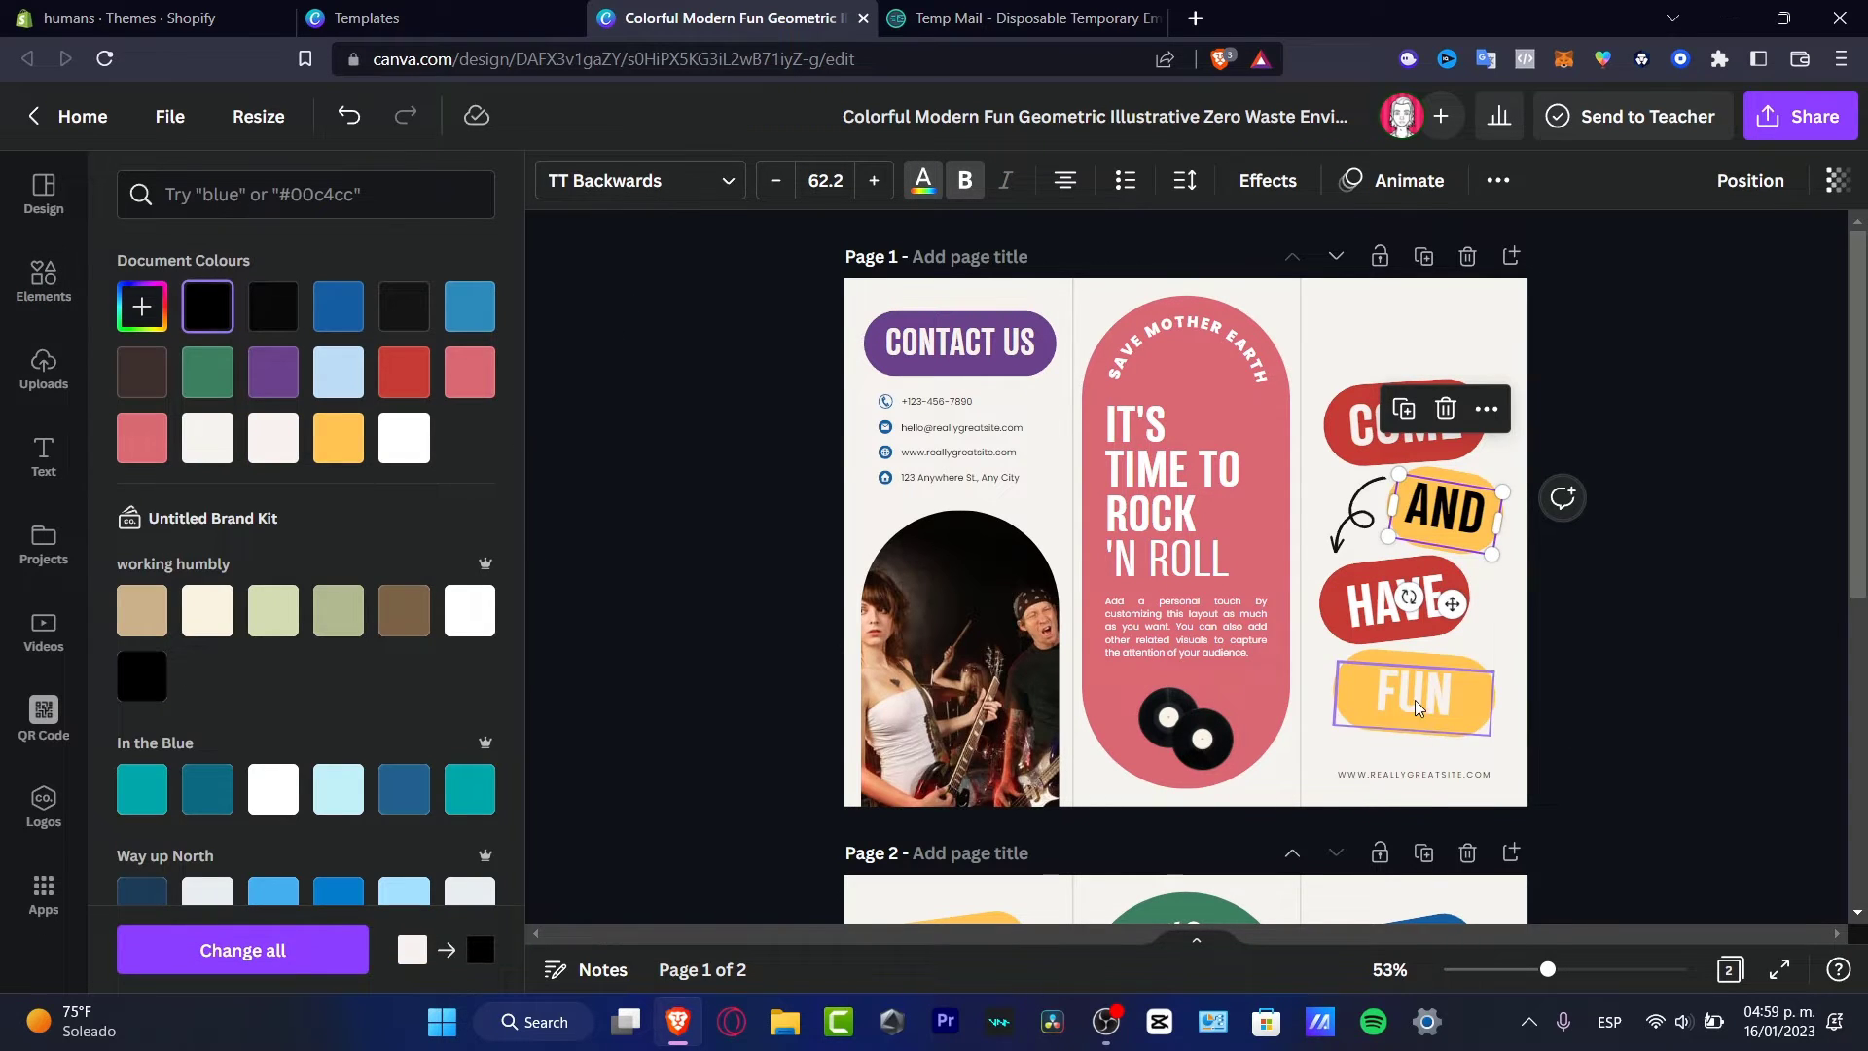
{"action": "left_click", "coordinate": [1415, 707]}
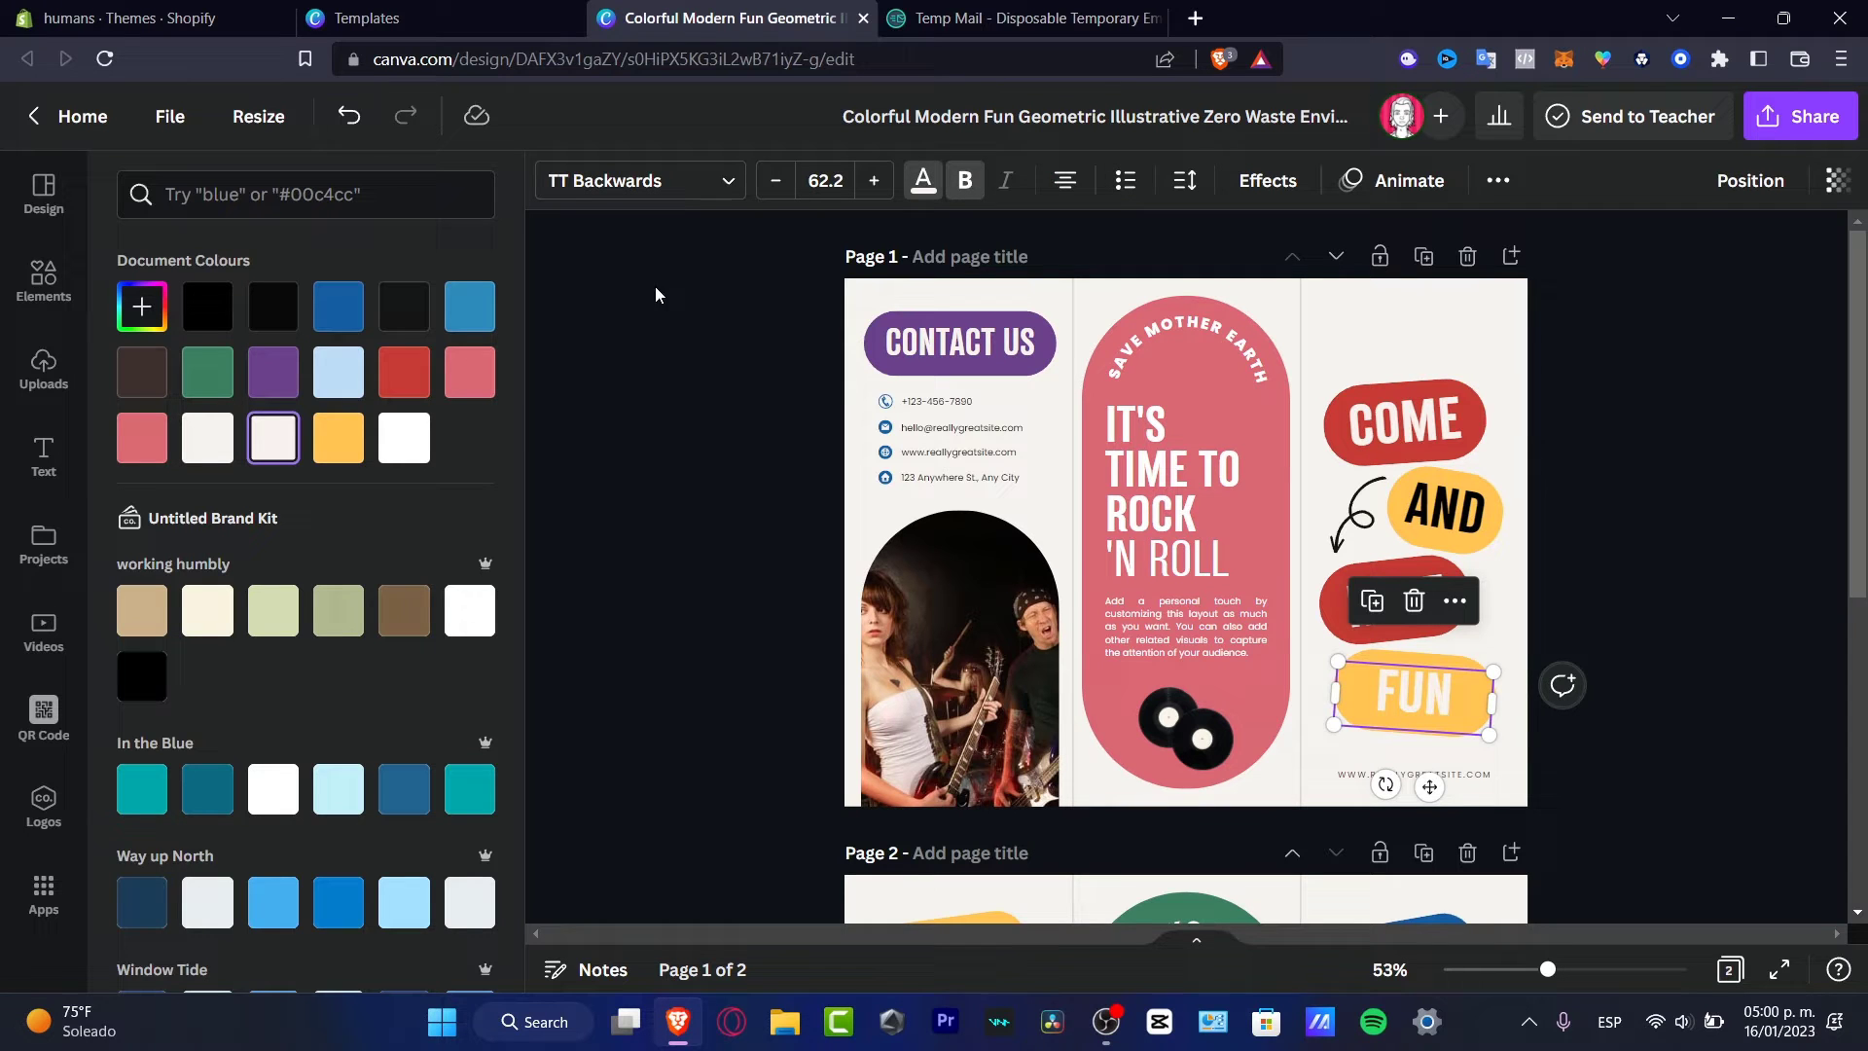
{"action": "left_click", "coordinate": [207, 307]}
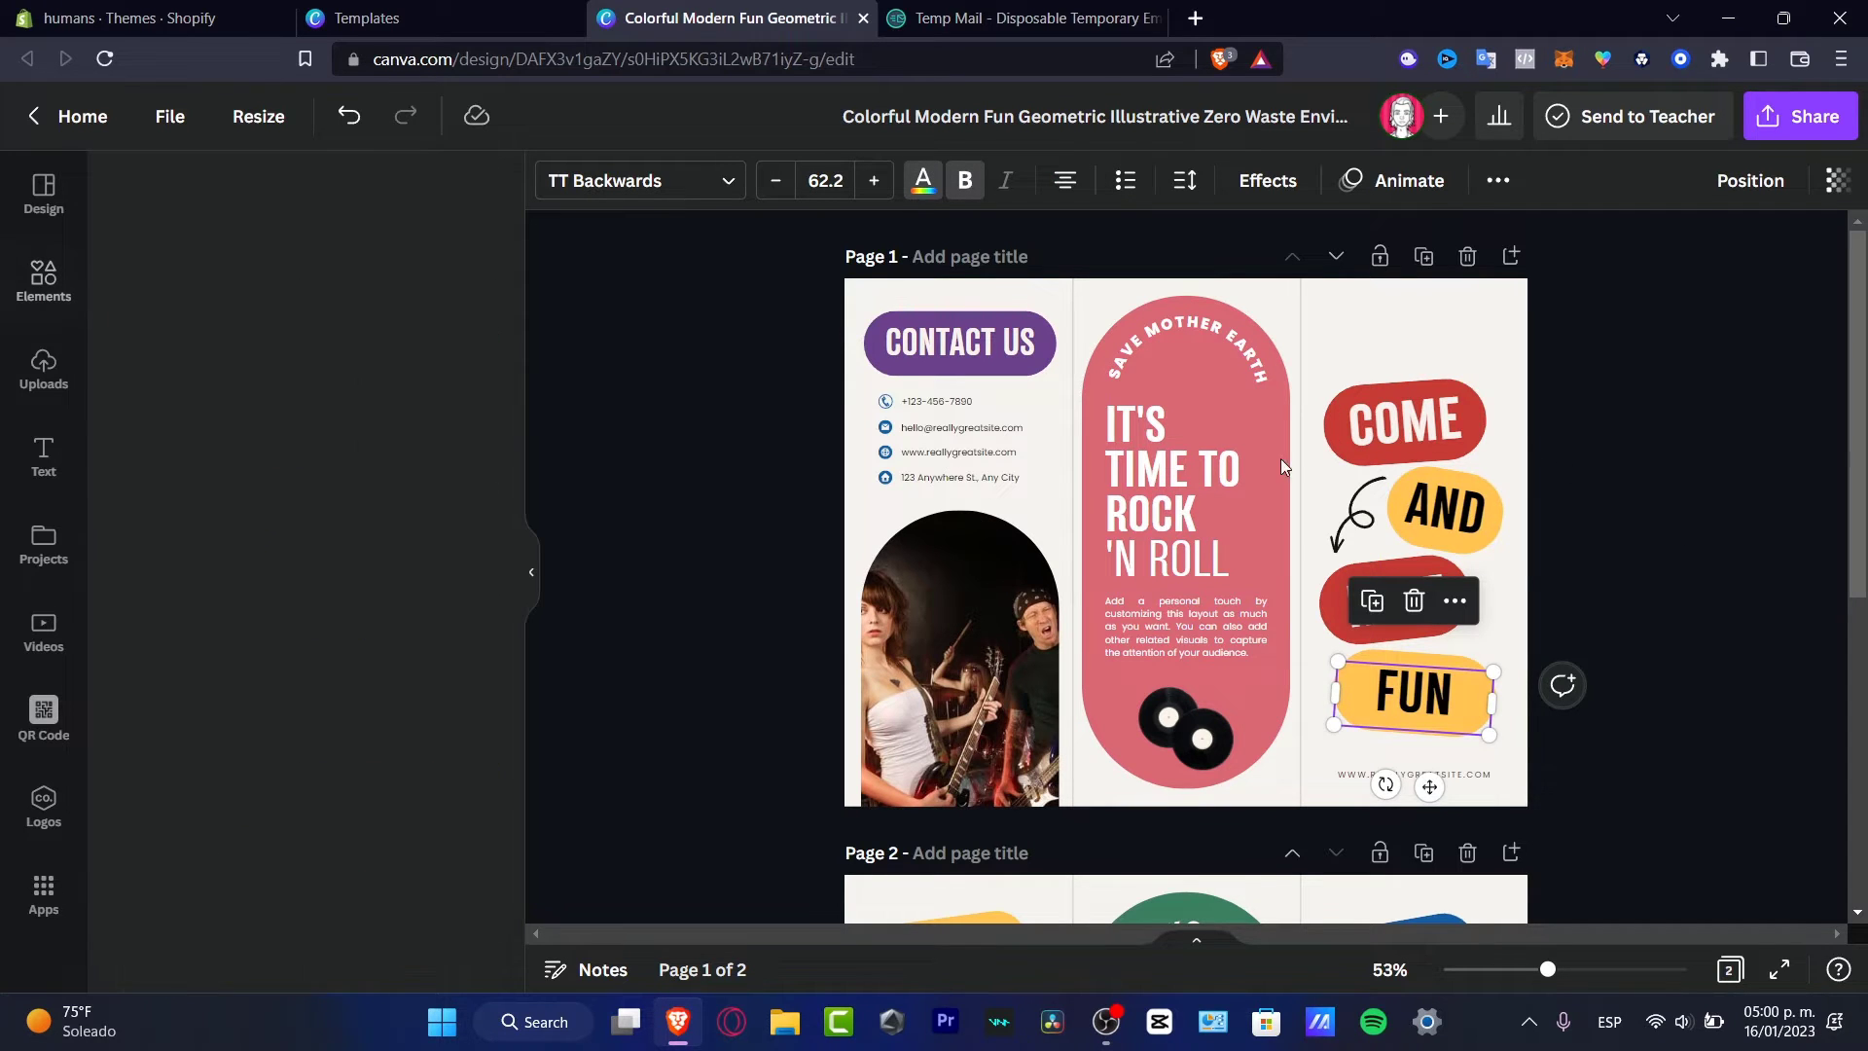
Set page 1's background to black, #000000, as a custom colour
{"action": "left_click", "coordinate": [1163, 414]}
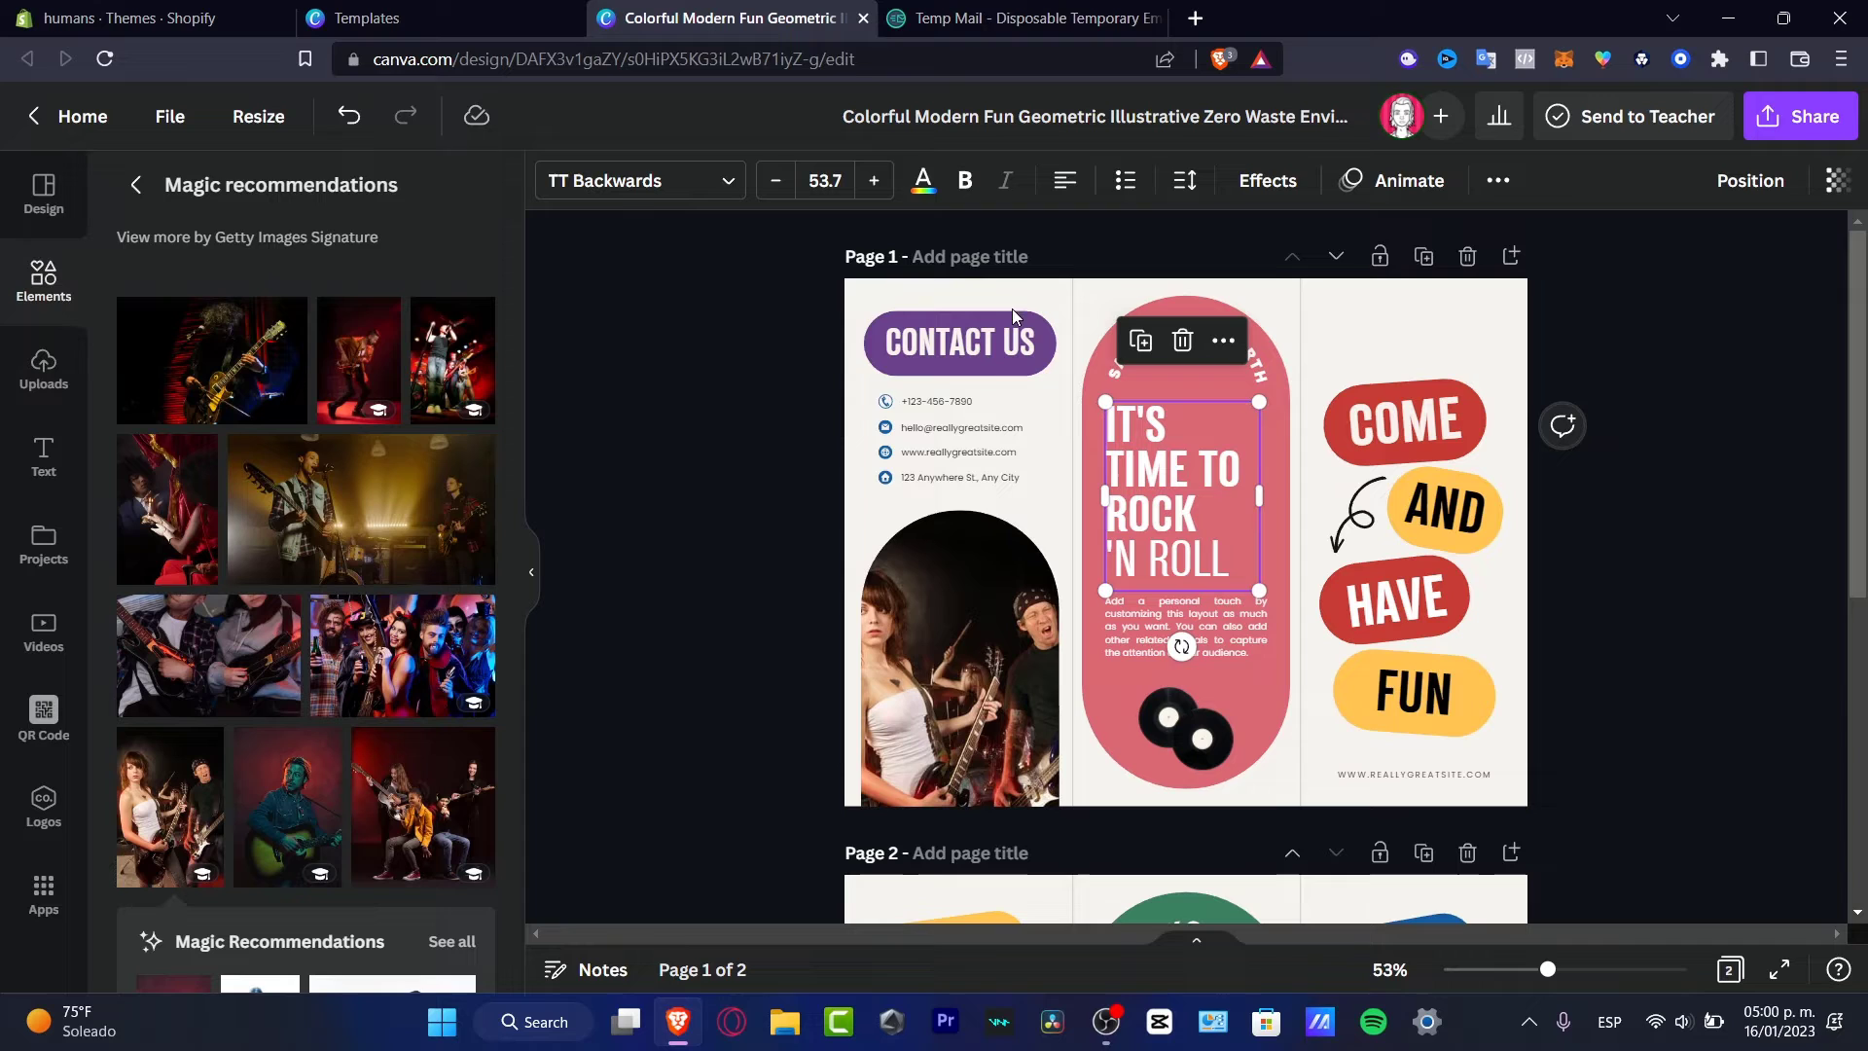
{"action": "left_click", "coordinate": [855, 514]}
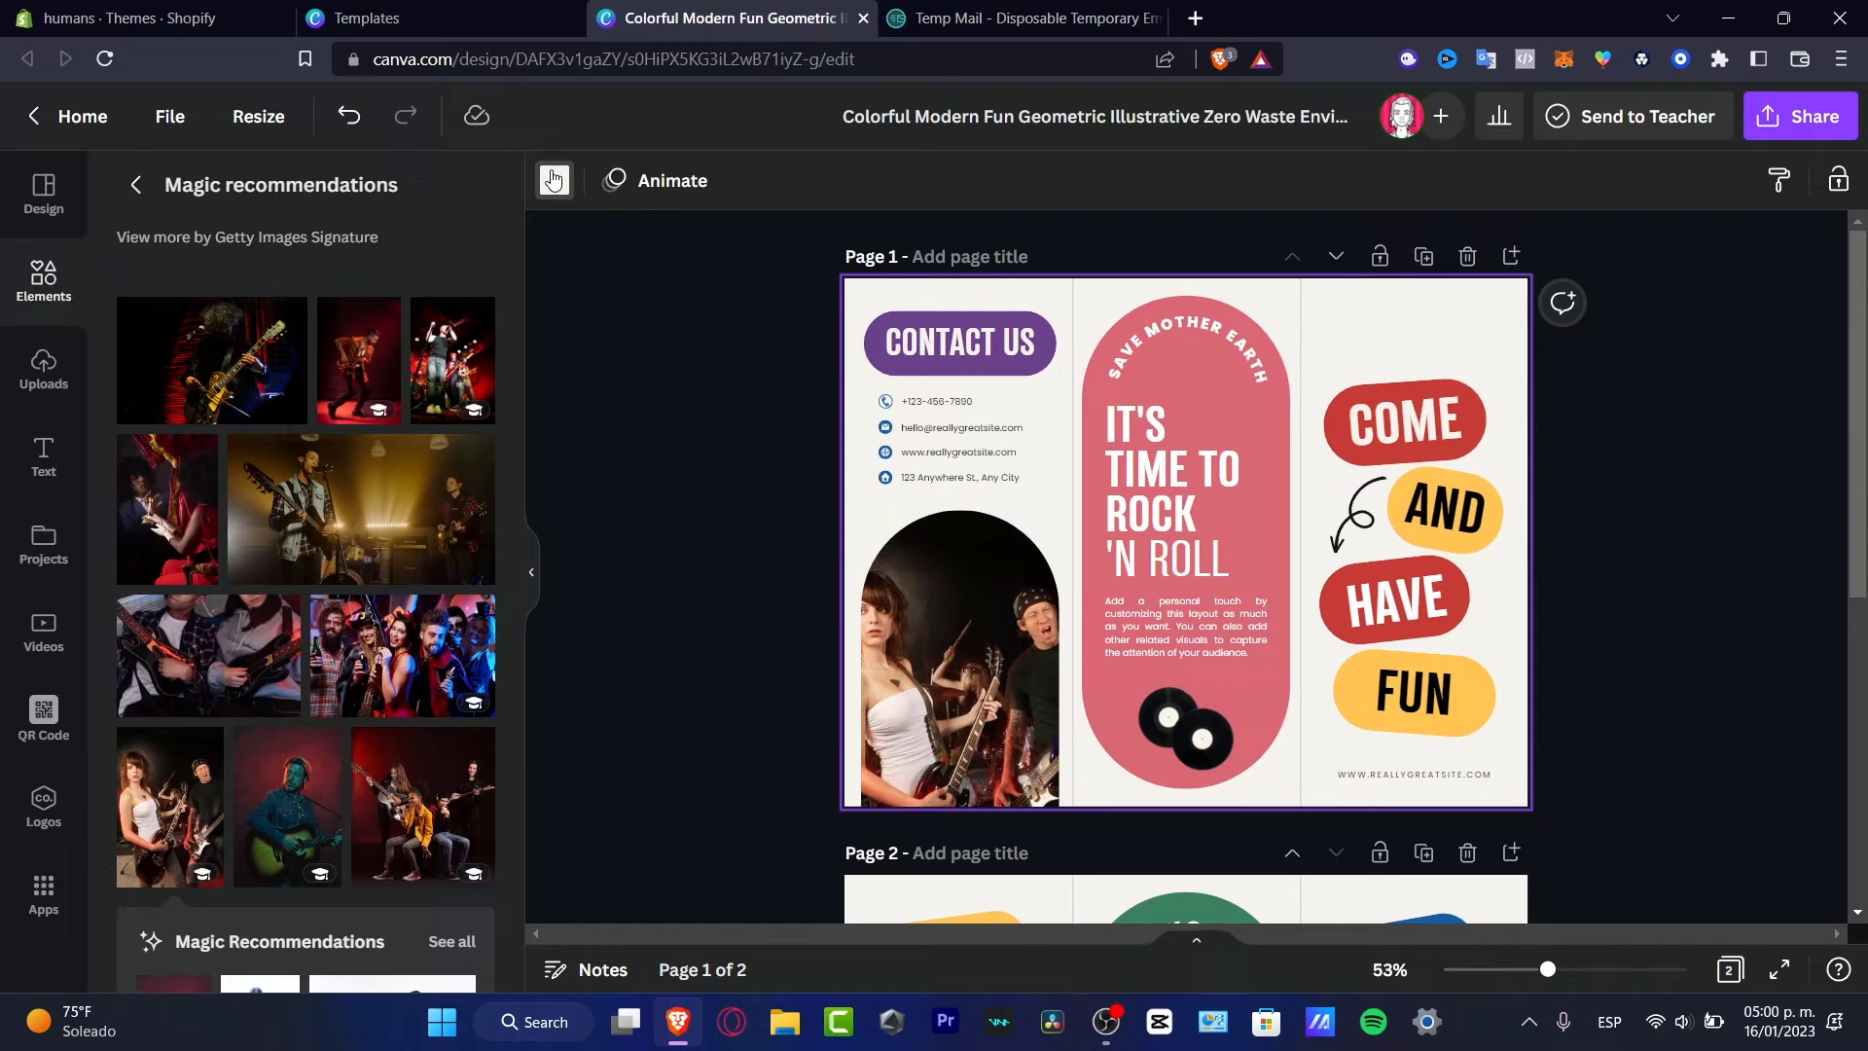
{"action": "left_click", "coordinate": [554, 180]}
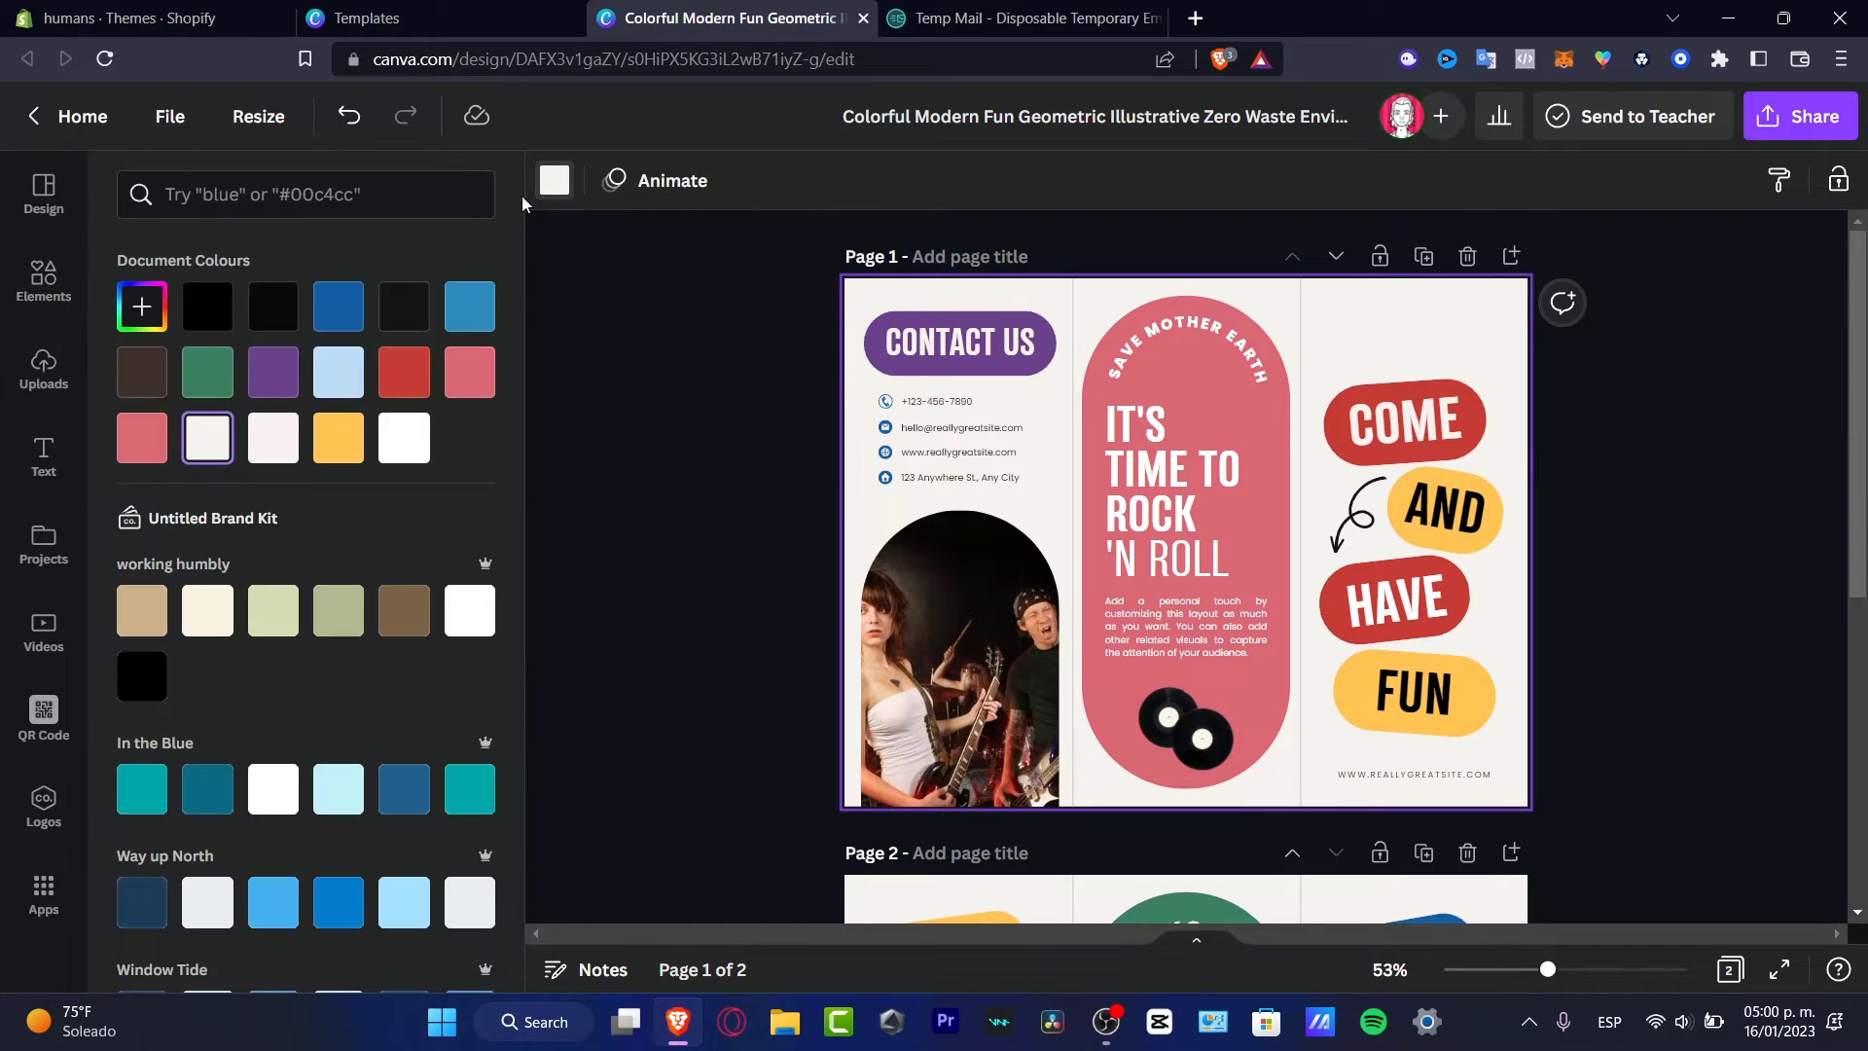
{"action": "left_click", "coordinate": [394, 317]}
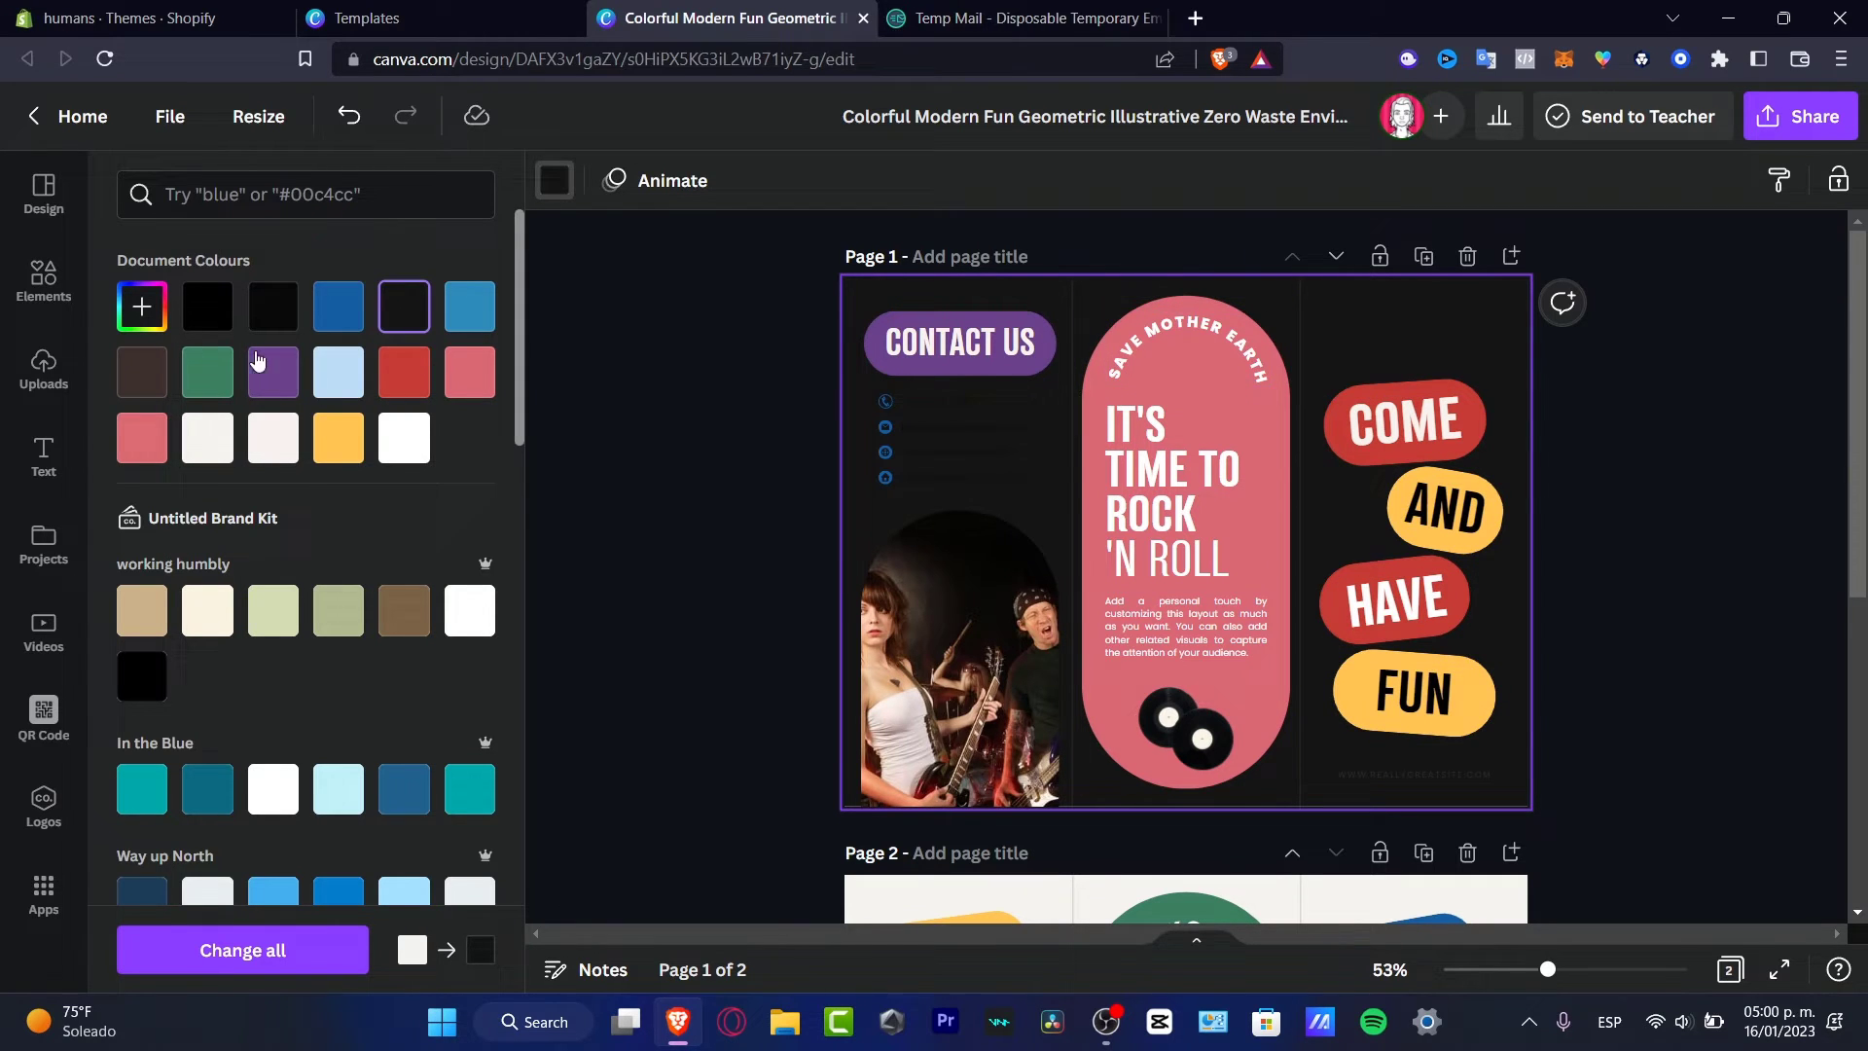
{"action": "left_click", "coordinate": [141, 305]}
{"action": "left_click", "coordinate": [285, 515]}
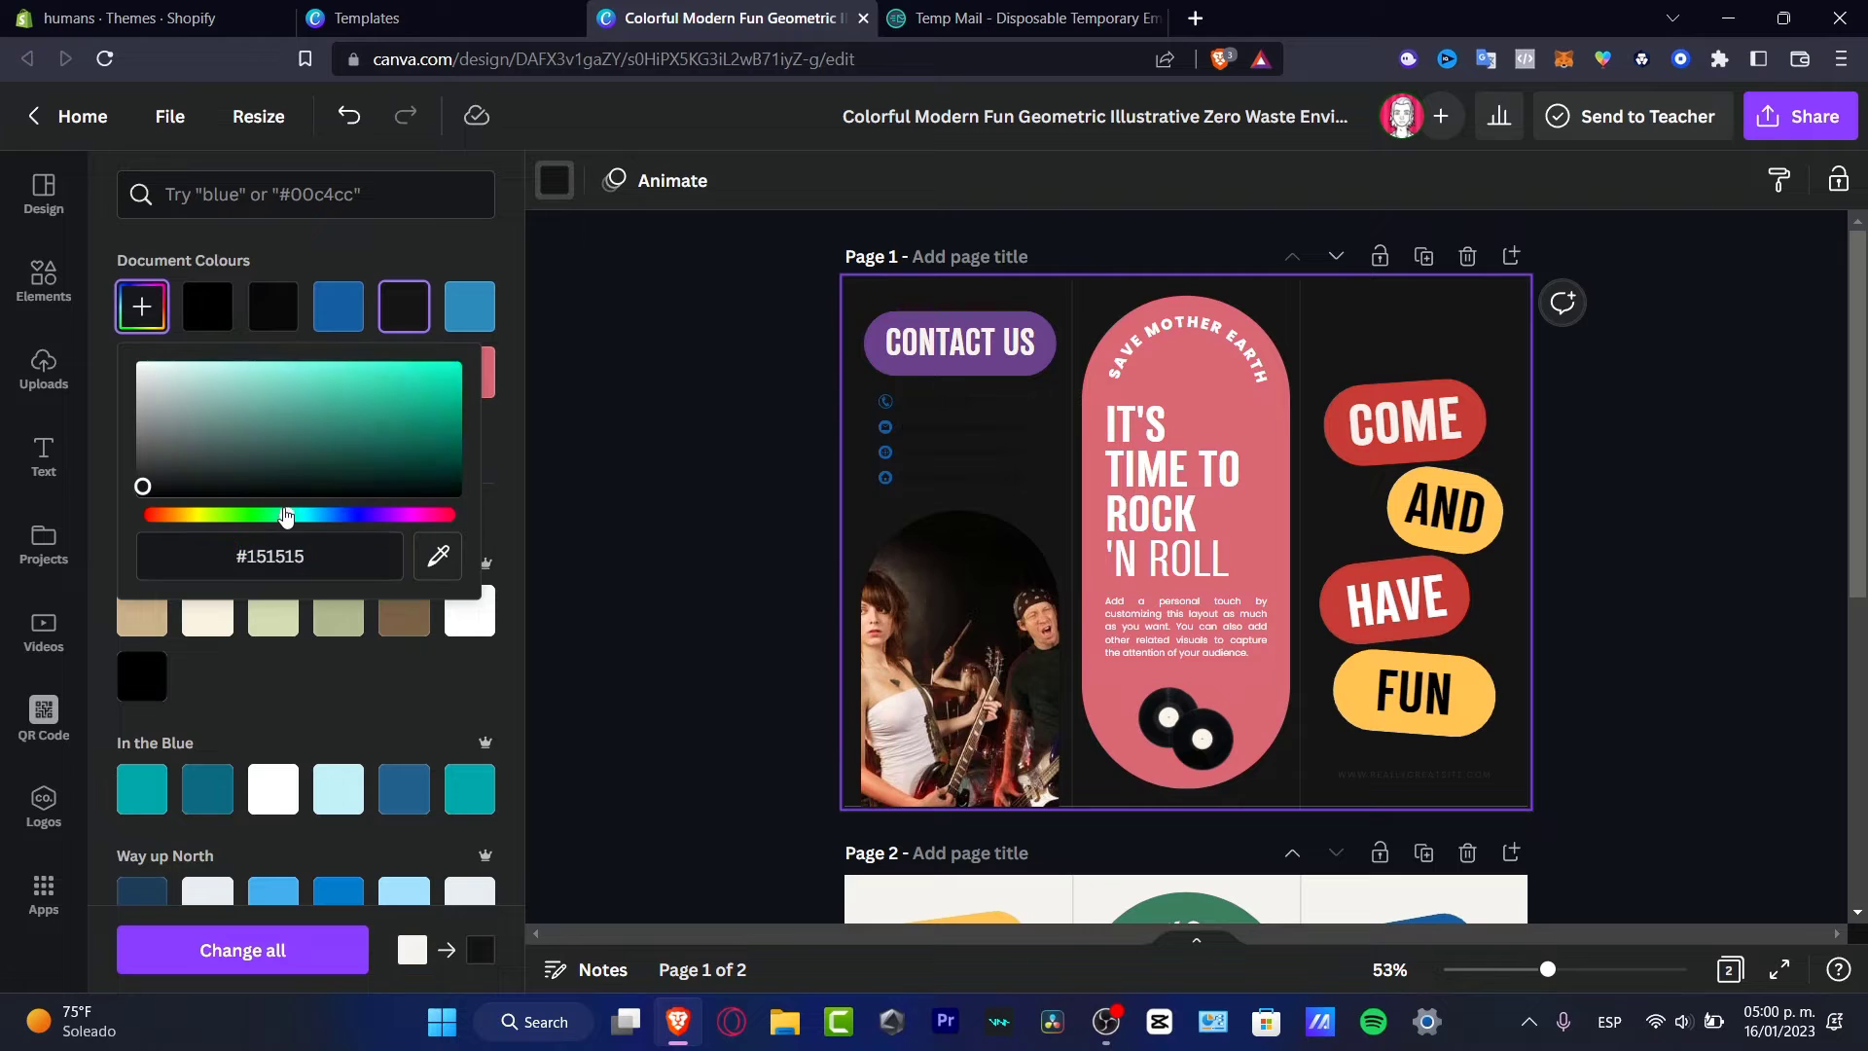
{"action": "left_click_drag", "start_coordinate": [285, 515], "coordinate": [386, 534]}
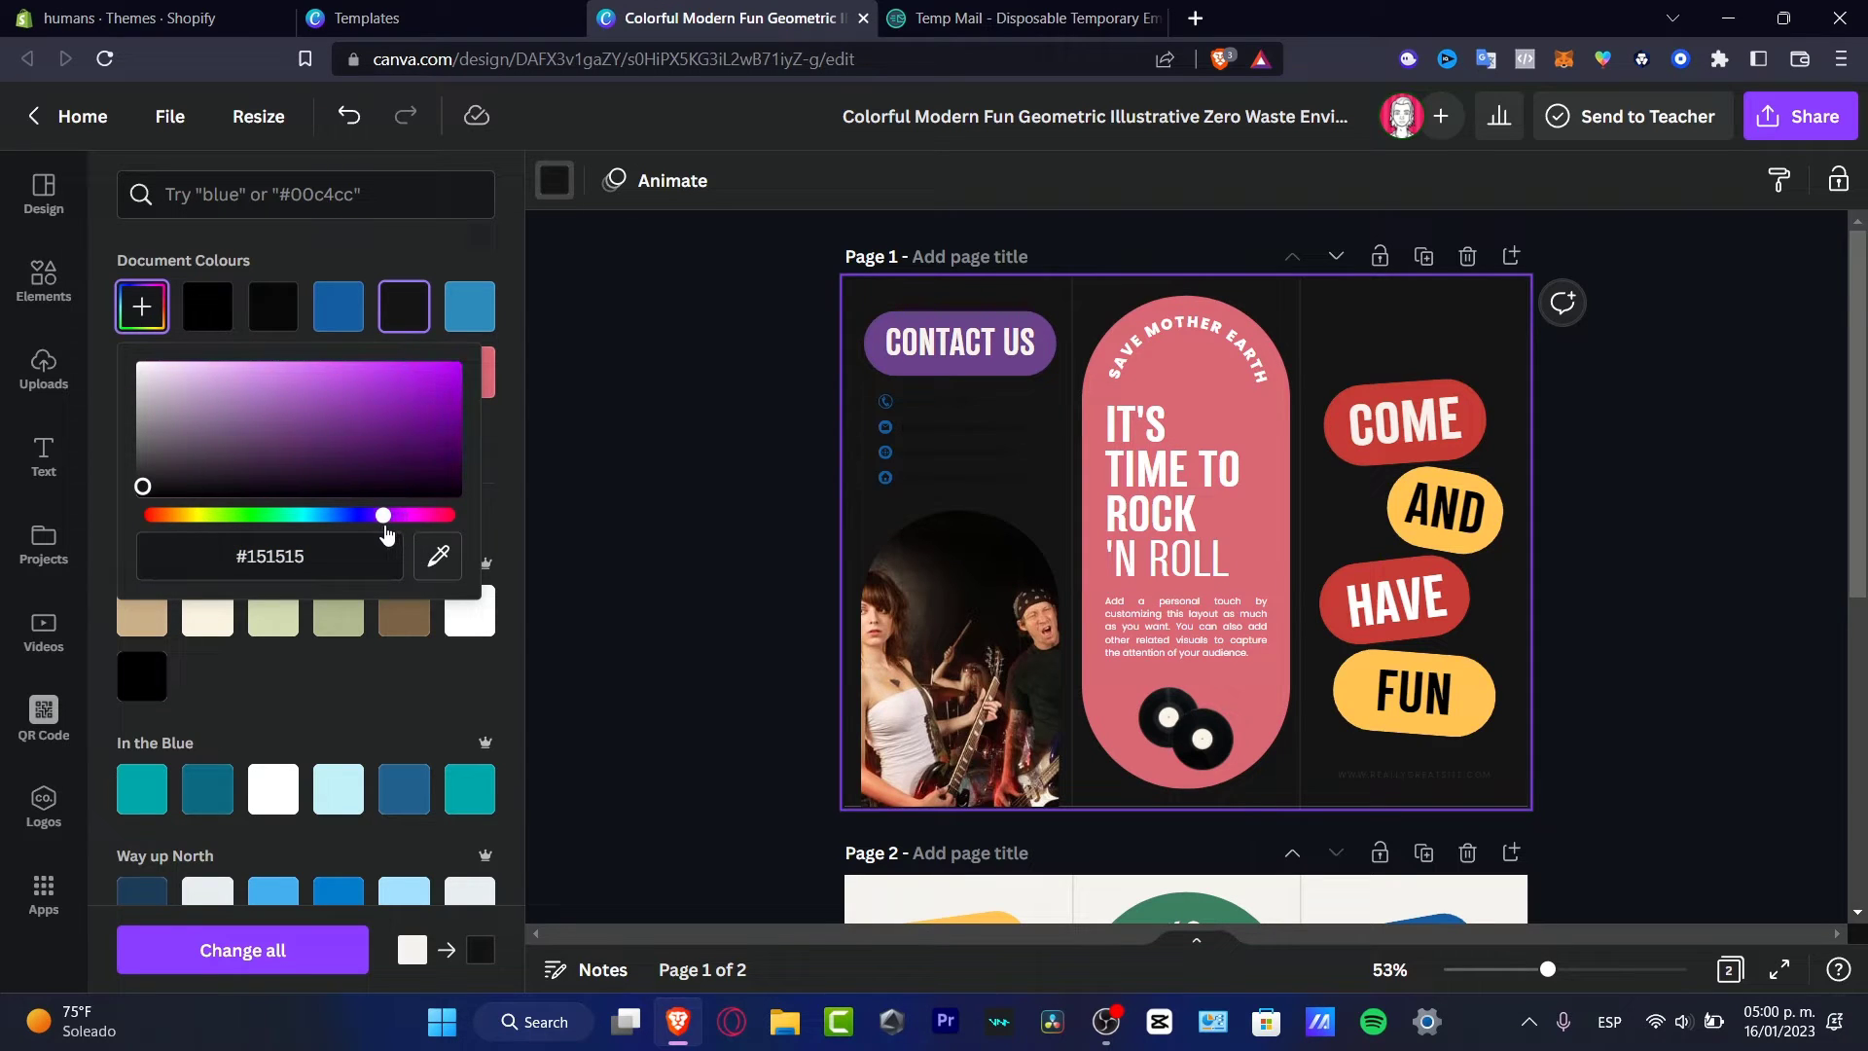
{"action": "mouse_move", "coordinate": [345, 399]}
{"action": "left_mouse_down"}
{"action": "mouse_move", "coordinate": [247, 334]}
{"action": "mouse_move", "coordinate": [377, 318]}
{"action": "mouse_move", "coordinate": [502, 469]}
{"action": "mouse_move", "coordinate": [126, 479]}
{"action": "mouse_move", "coordinate": [208, 429]}
{"action": "mouse_move", "coordinate": [133, 405]}
{"action": "mouse_move", "coordinate": [166, 442]}
{"action": "mouse_move", "coordinate": [142, 452]}
{"action": "mouse_move", "coordinate": [38, 365]}
{"action": "mouse_move", "coordinate": [29, 413]}
{"action": "mouse_move", "coordinate": [36, 345]}
{"action": "mouse_move", "coordinate": [227, 571]}
{"action": "left_mouse_up"}
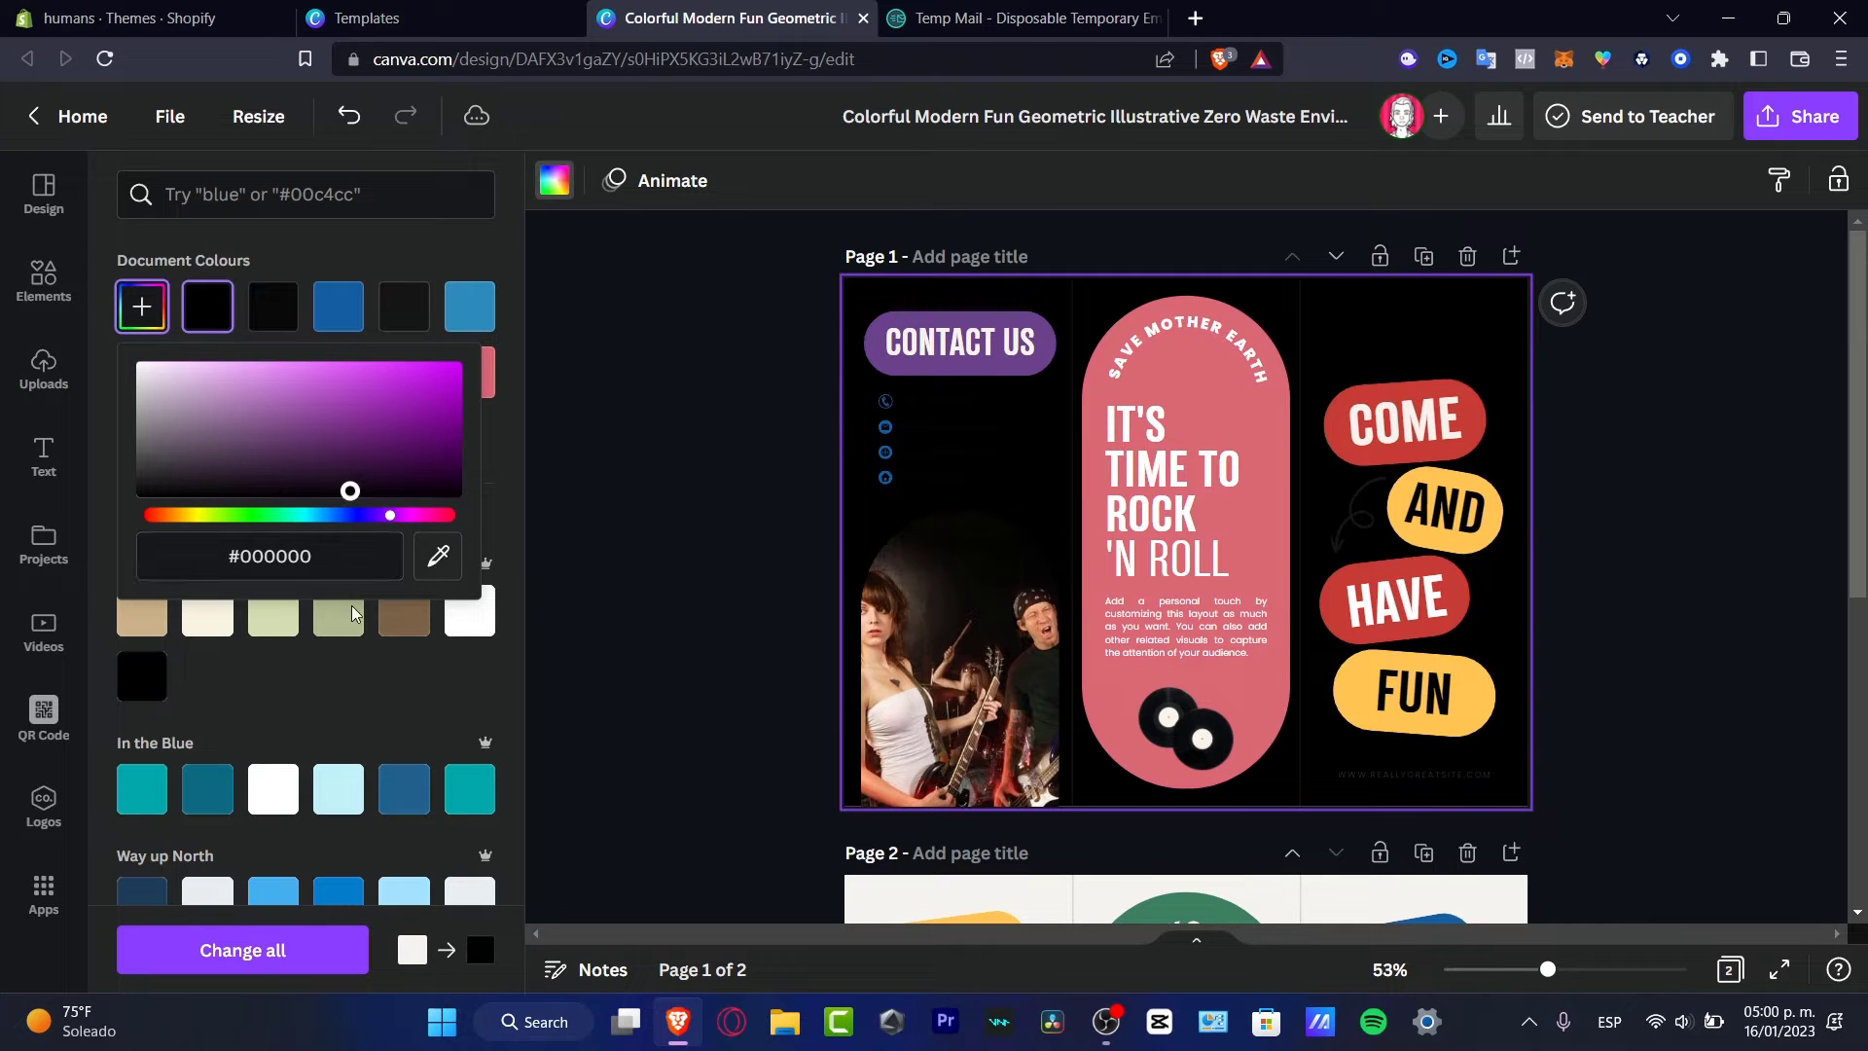
{"action": "left_click_drag", "start_coordinate": [352, 611], "coordinate": [357, 609]}
Select the four contact detail lines under CONTACT US together and set their text to white
{"action": "left_click", "coordinate": [1012, 503]}
{"action": "left_click", "coordinate": [999, 452]}
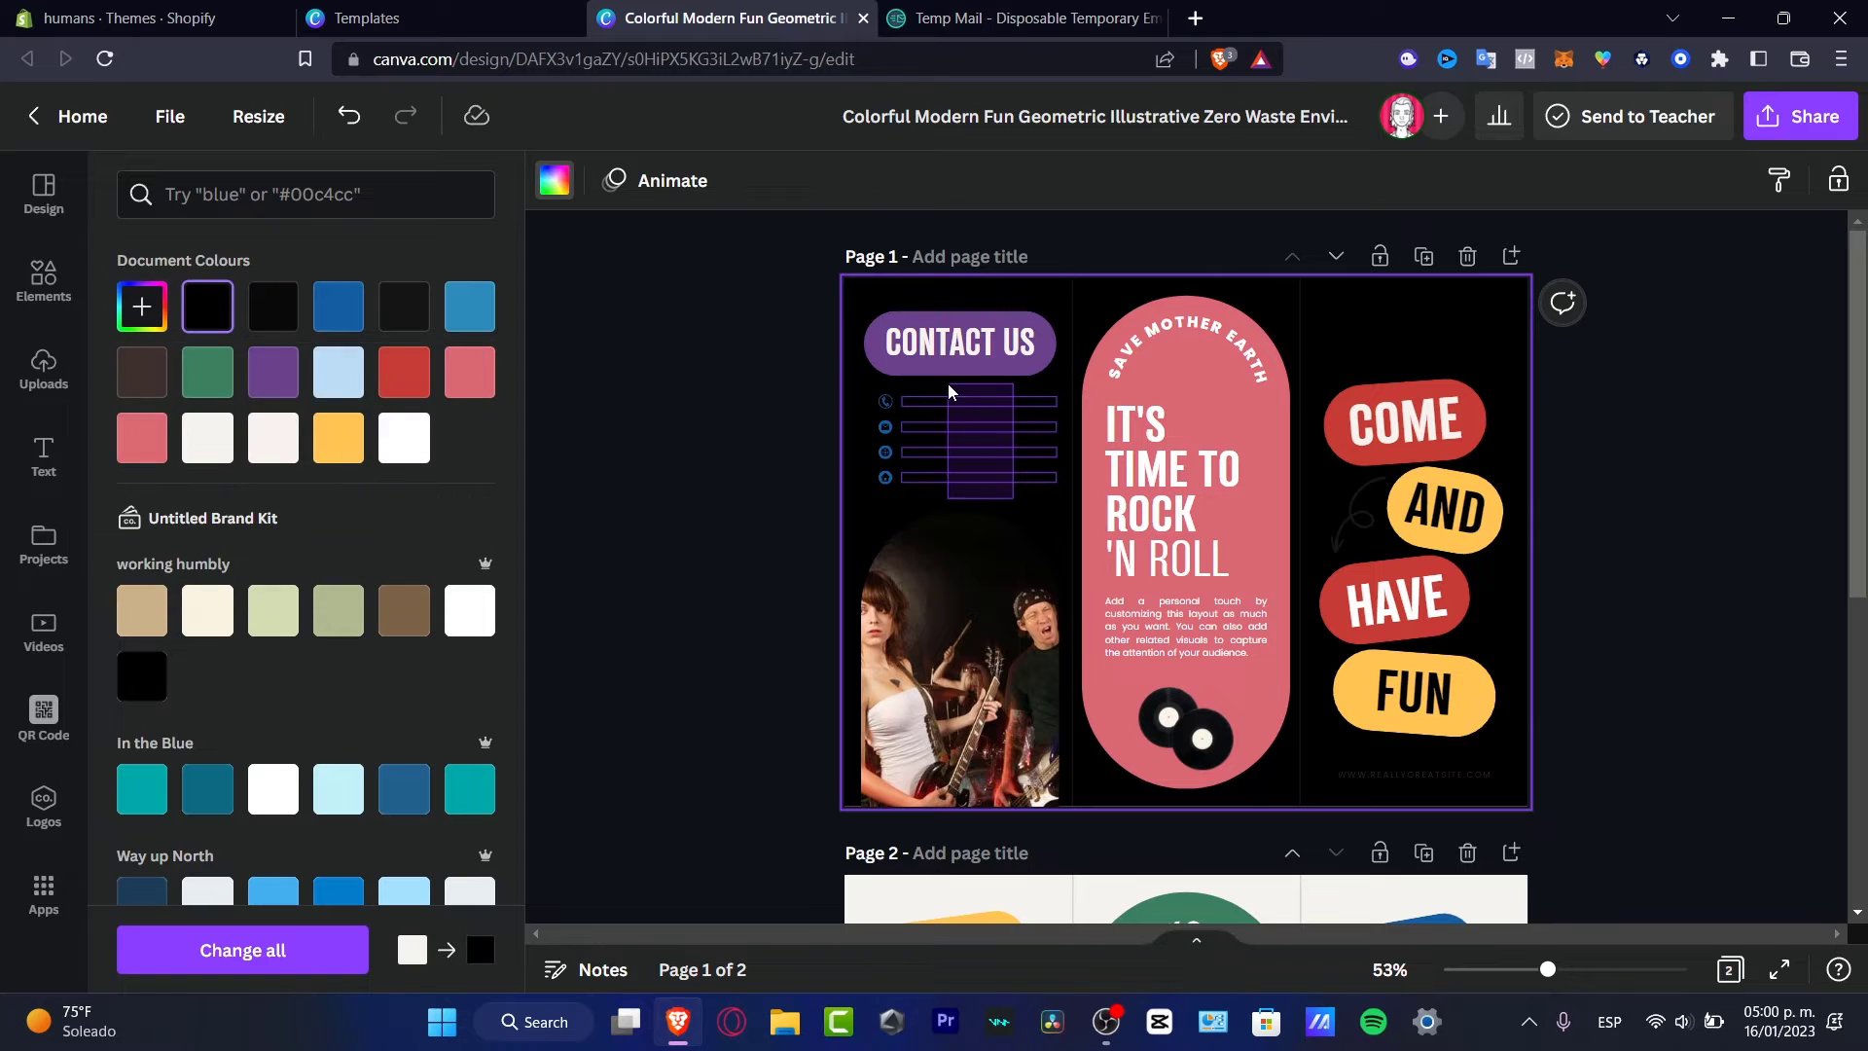
{"action": "left_click", "coordinate": [925, 183]}
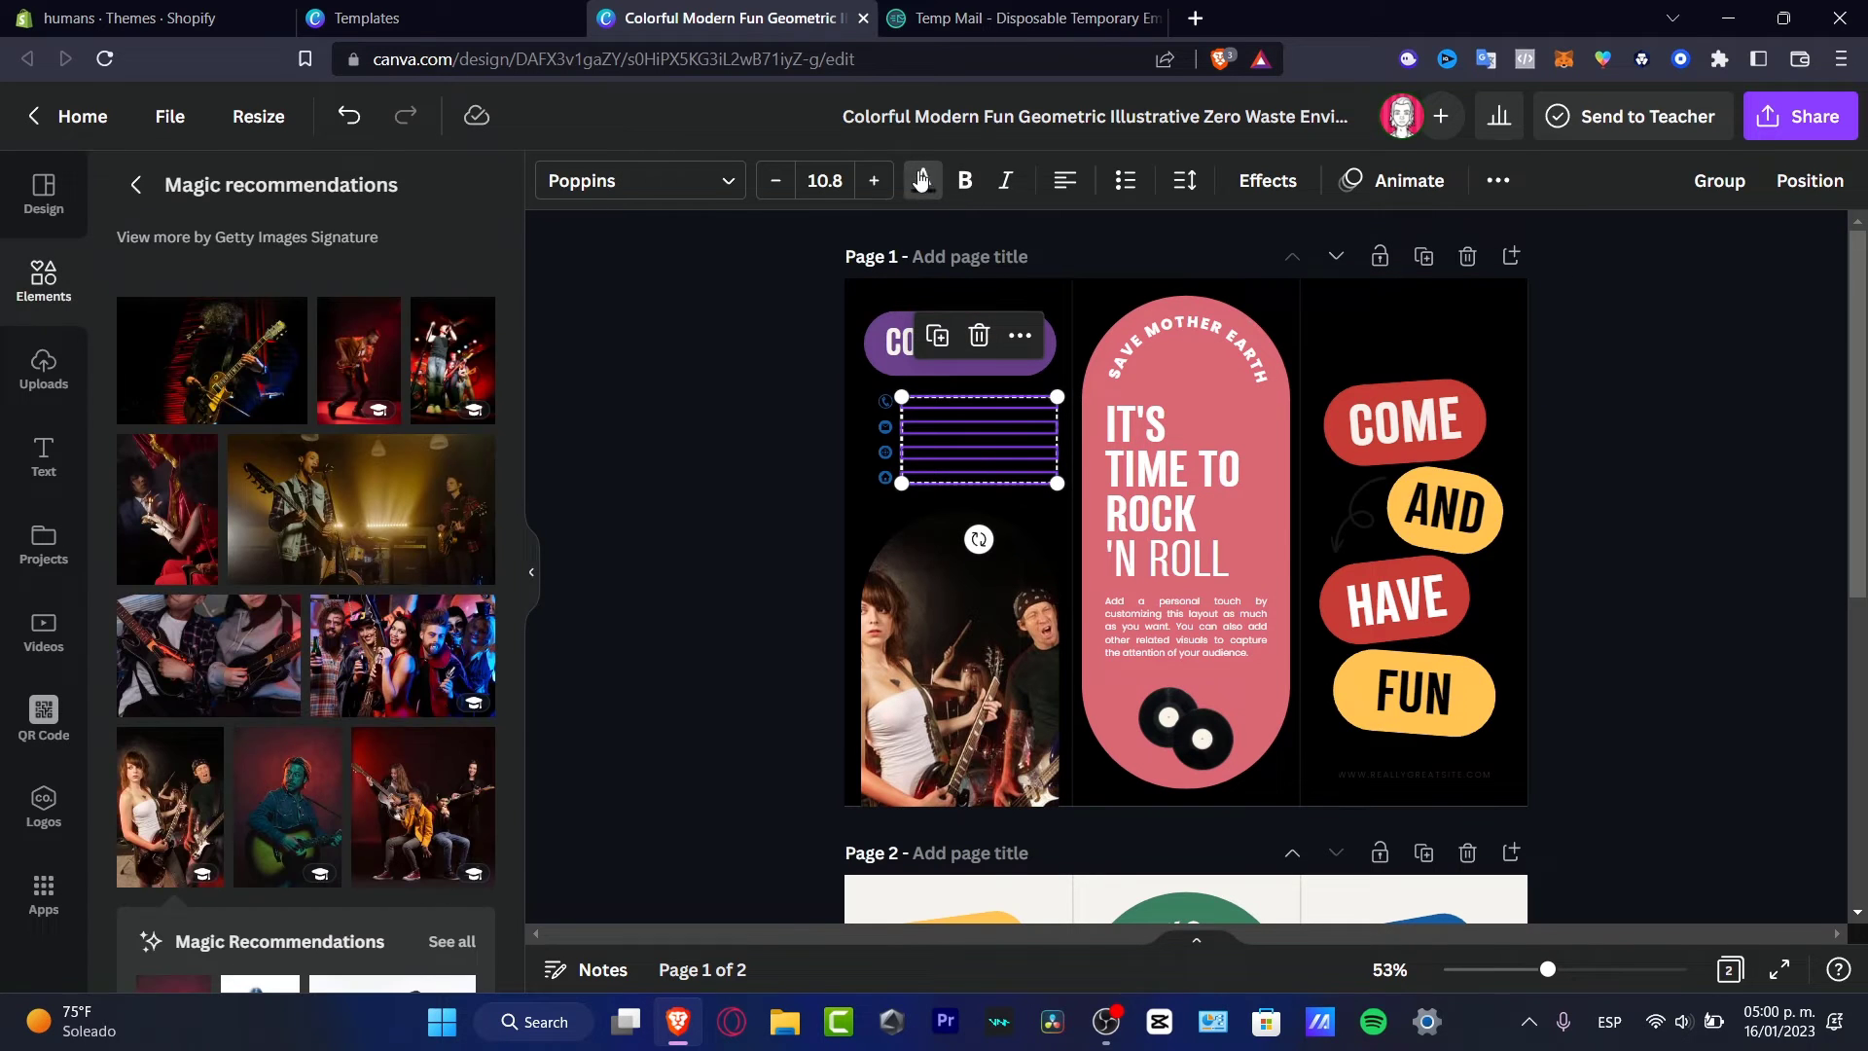
{"action": "left_click", "coordinate": [404, 438]}
{"action": "left_click", "coordinate": [751, 422]}
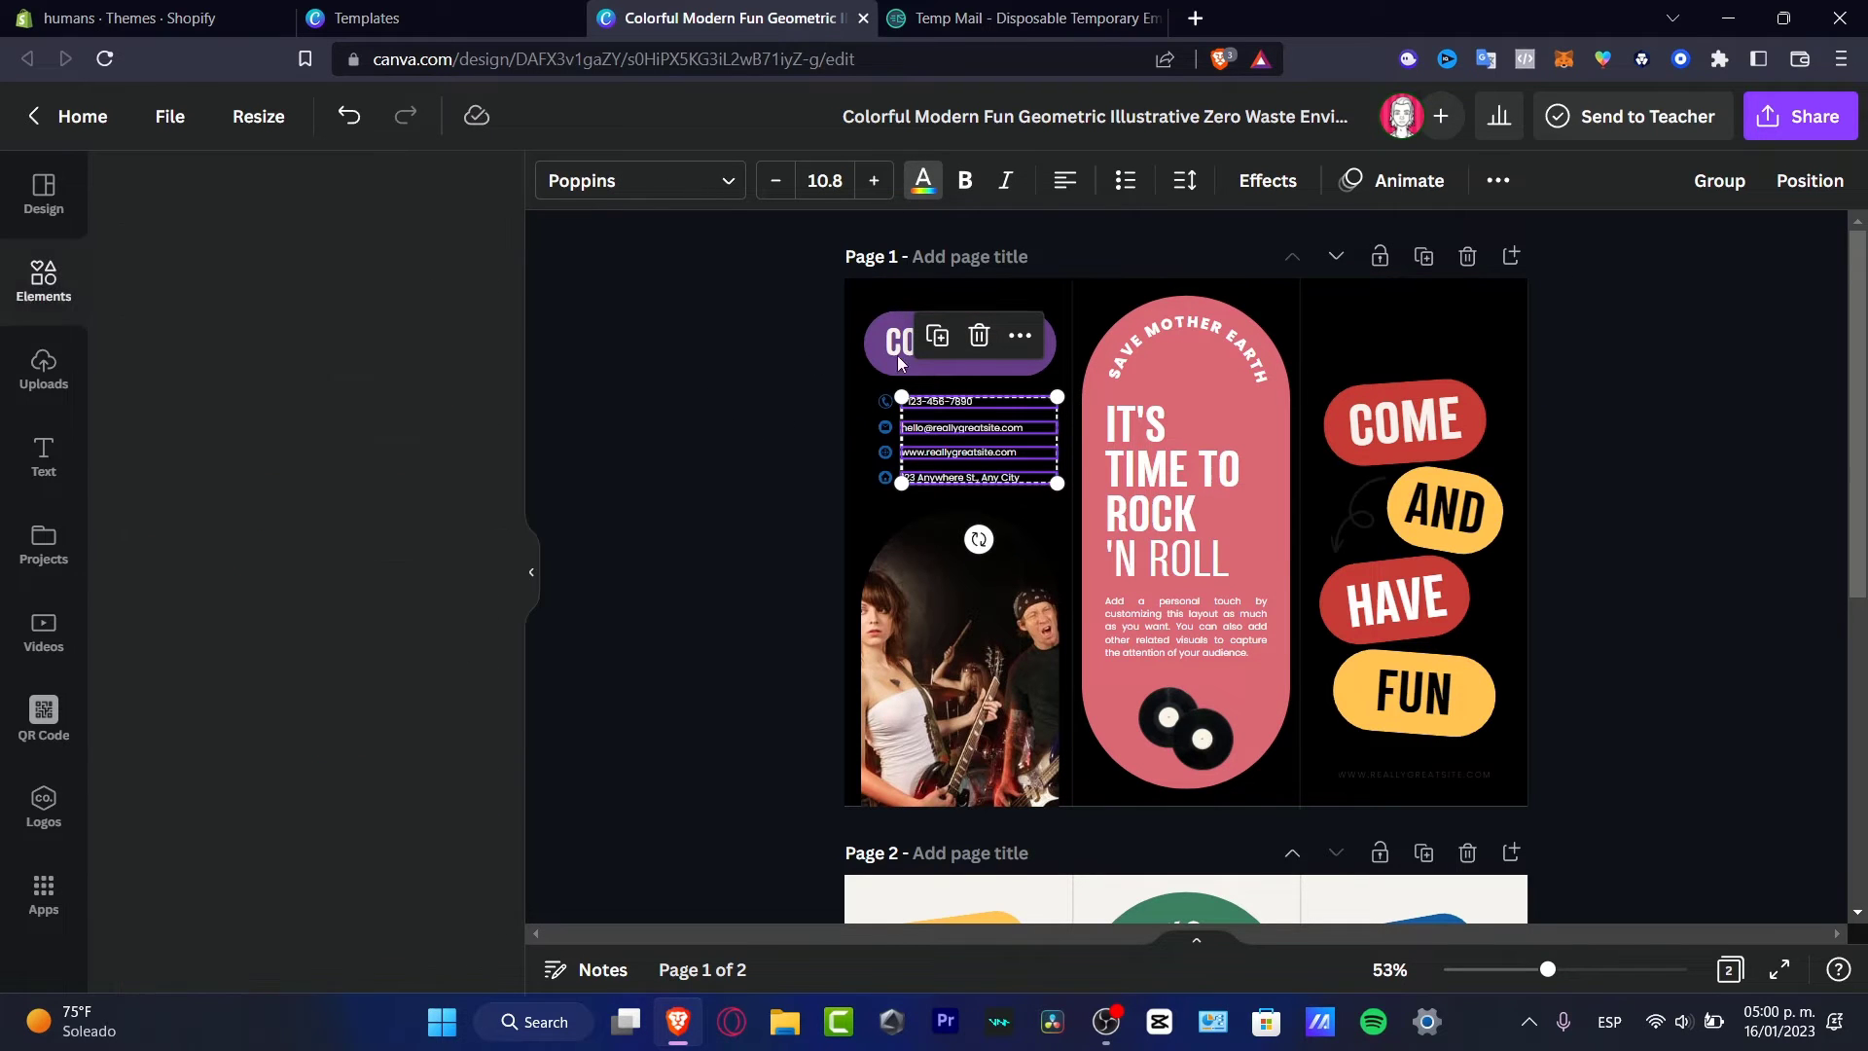
{"action": "left_click", "coordinate": [664, 506]}
Set the heading "IT'S TIME TO ROCK 'N ROLL" in page 1's middle panel to black
{"action": "left_click", "coordinate": [1183, 561]}
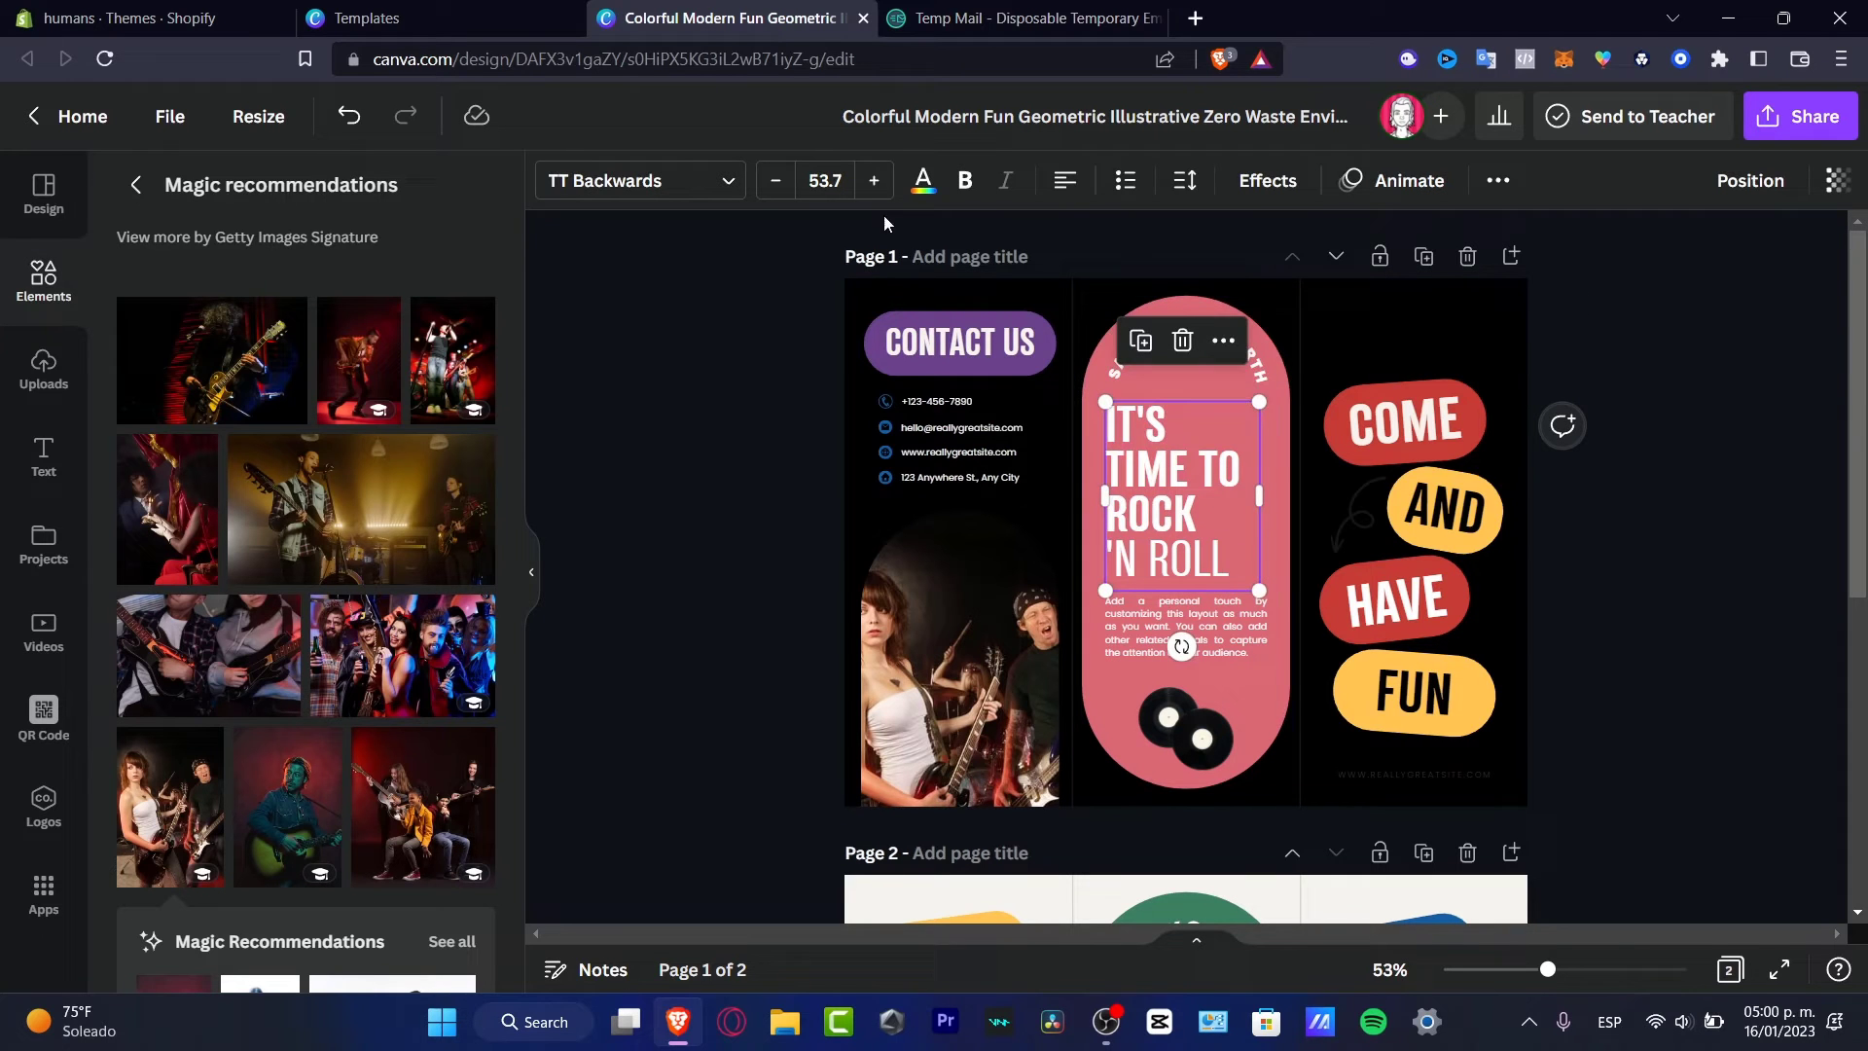
{"action": "left_click", "coordinate": [922, 181]}
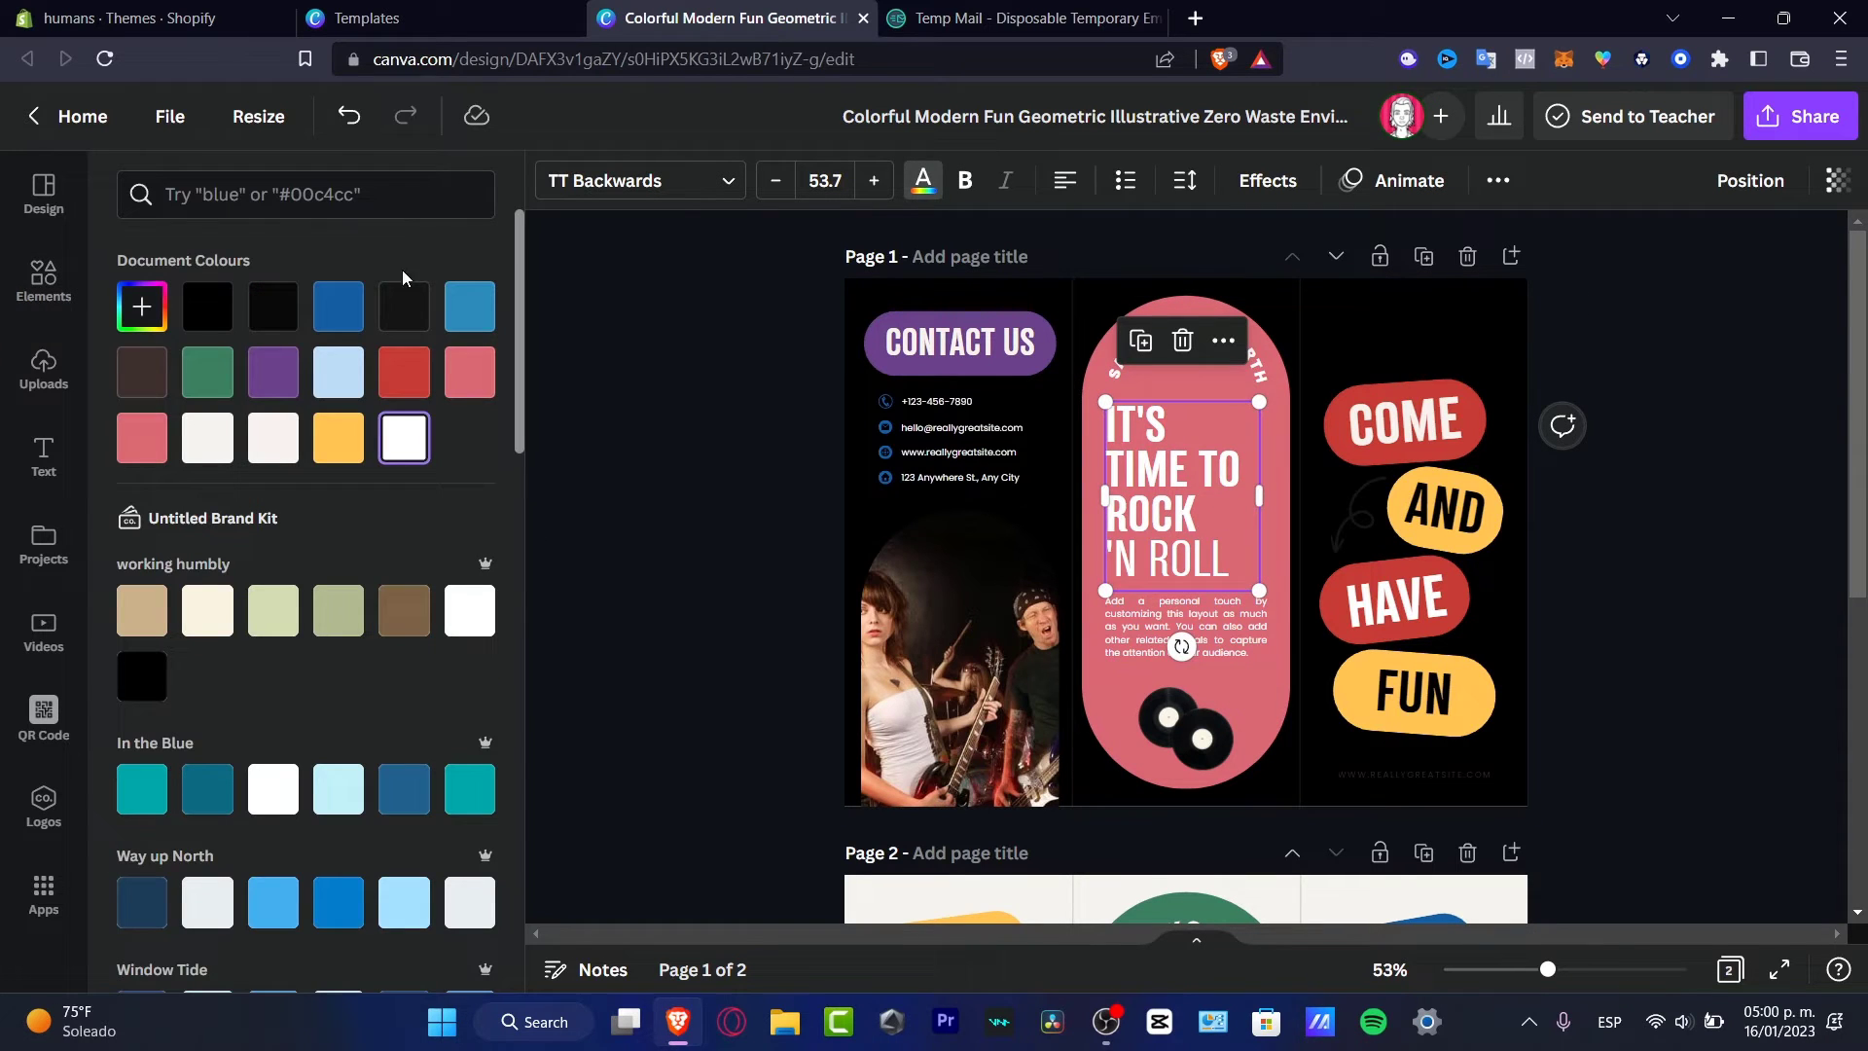
{"action": "left_click", "coordinate": [207, 307]}
{"action": "left_click", "coordinate": [740, 438]}
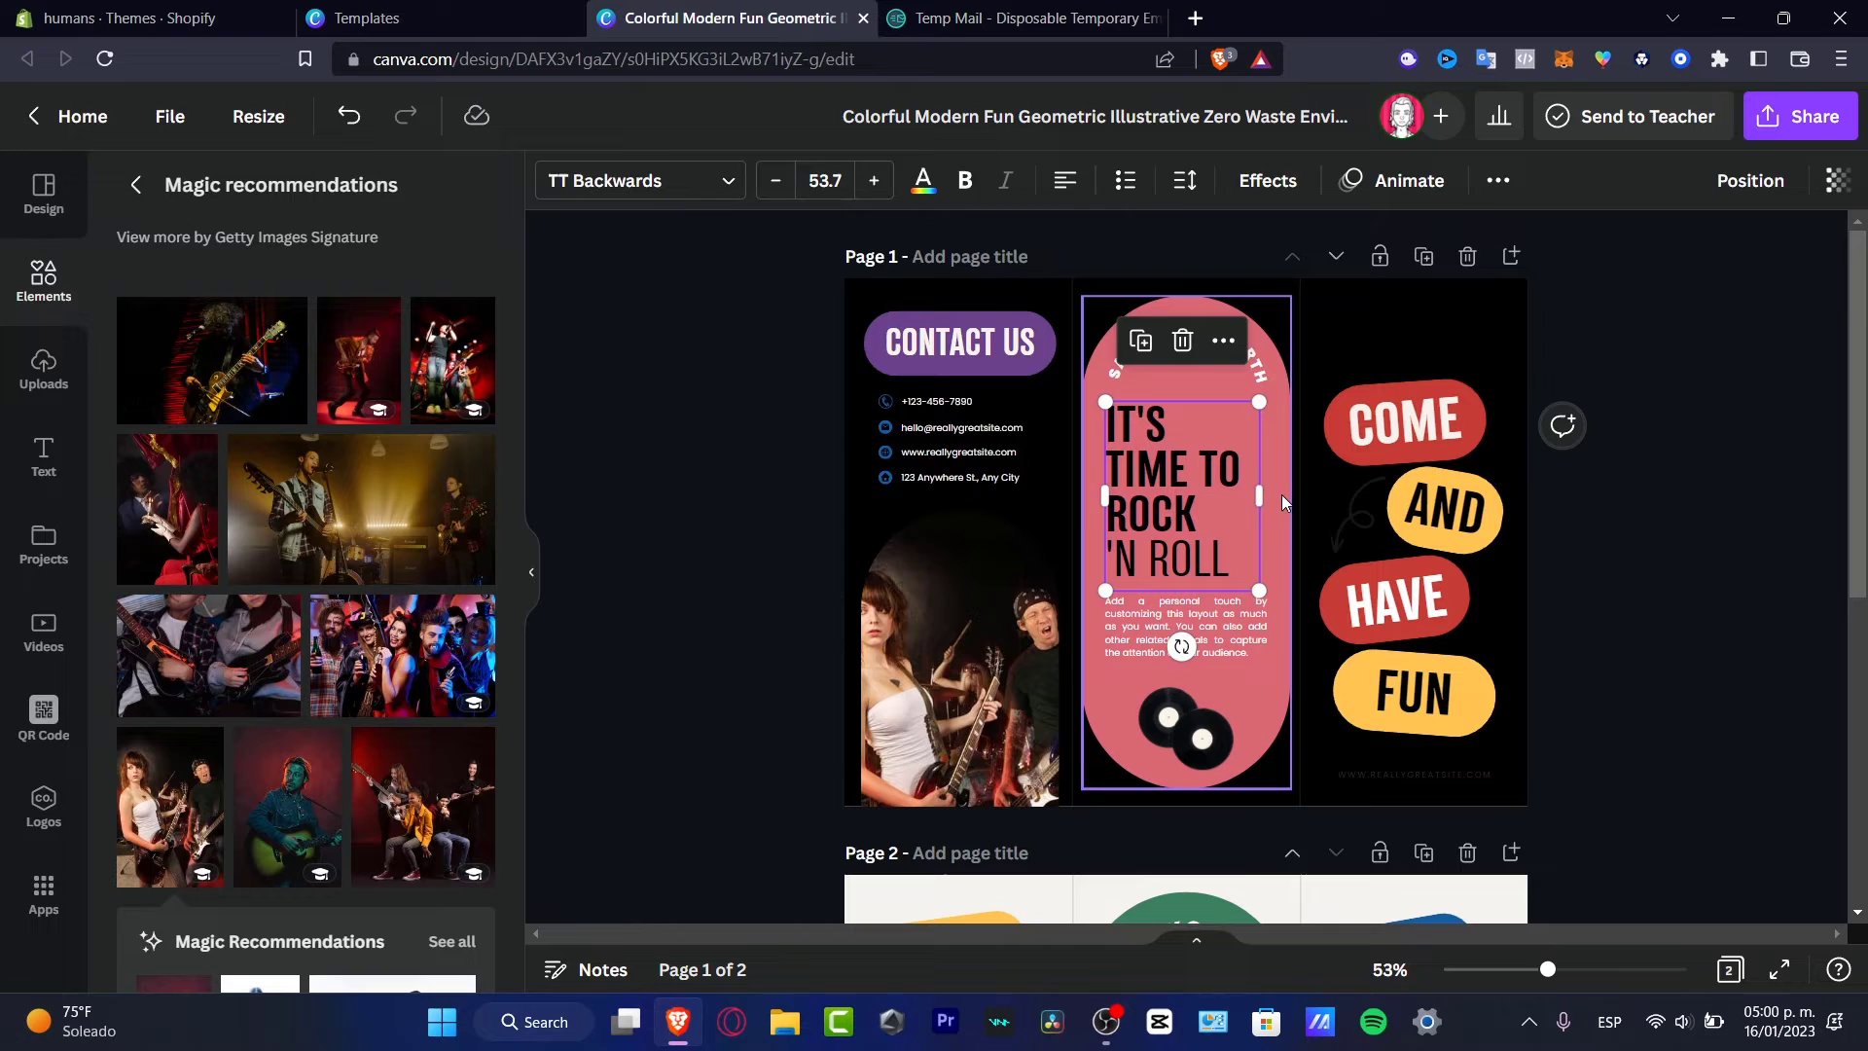
Recolour the pink rounded shape behind the rock 'n roll heading with the bright blue of the Way up North palette
{"action": "left_click", "coordinate": [1281, 494]}
{"action": "left_click", "coordinate": [685, 182]}
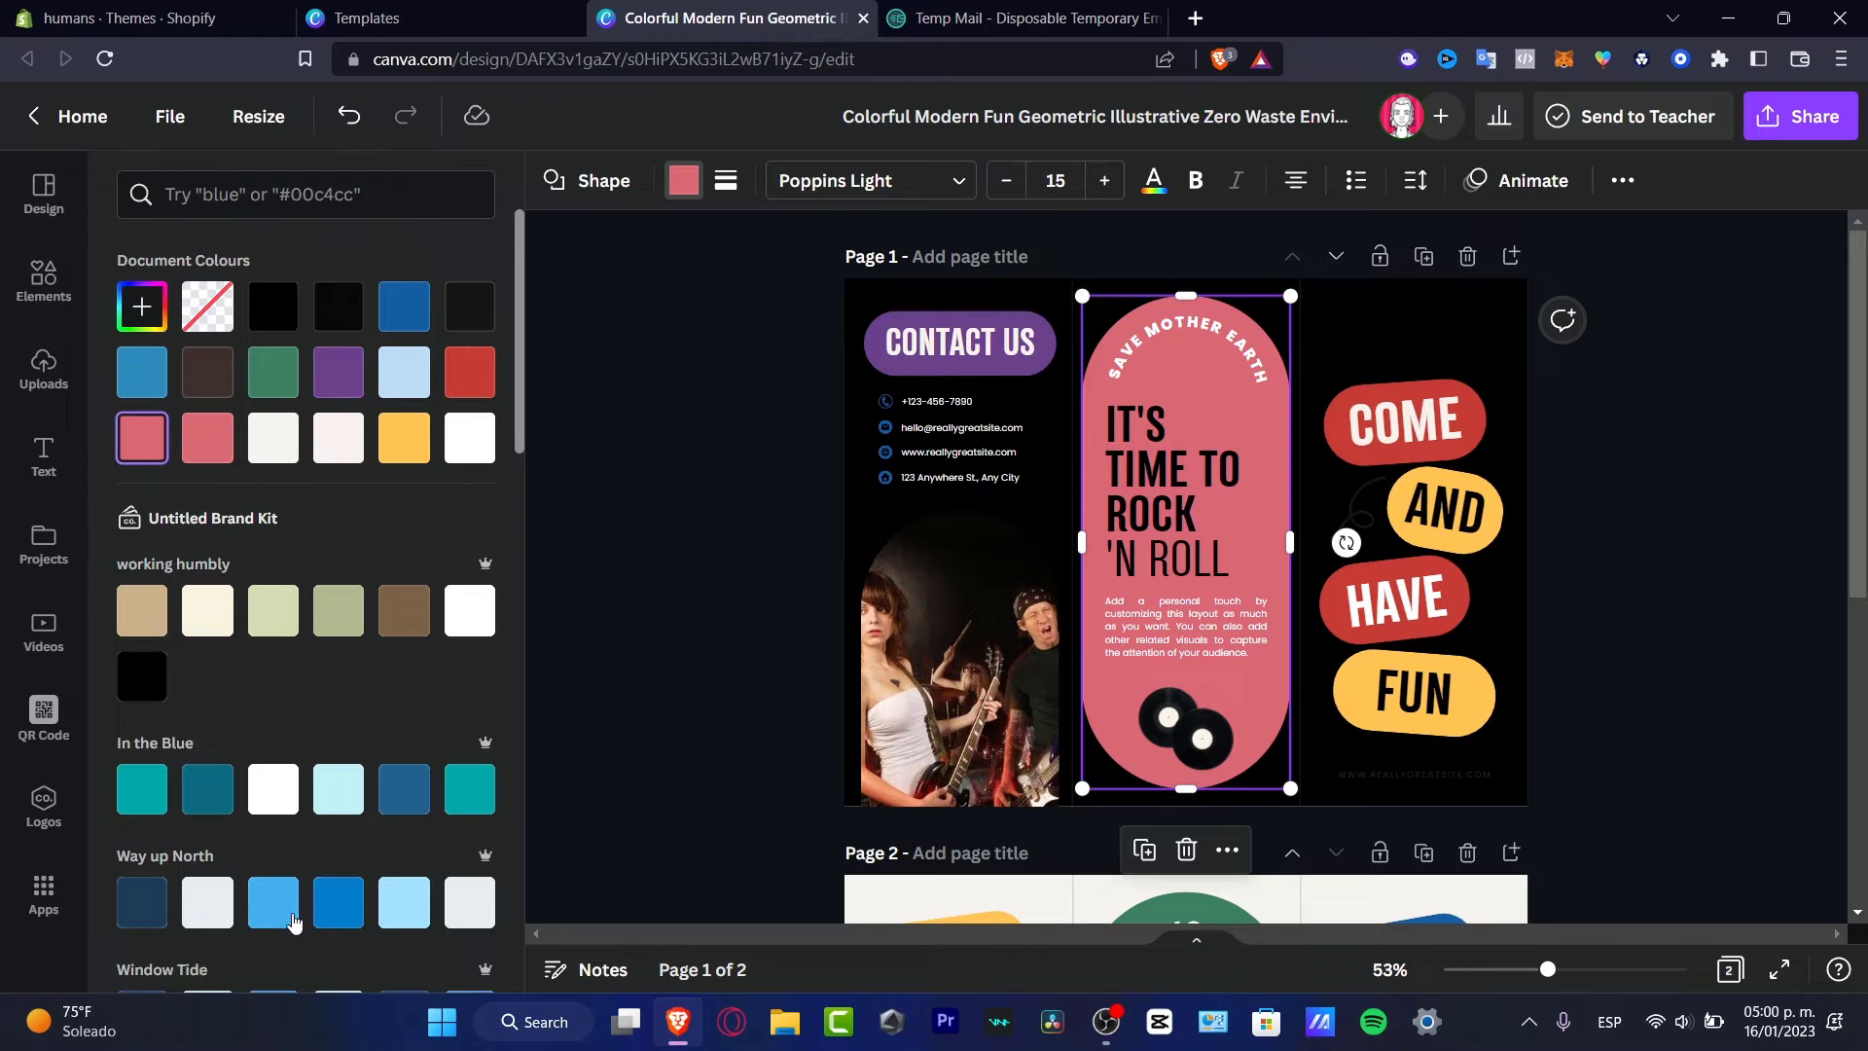
{"action": "left_click", "coordinate": [343, 911]}
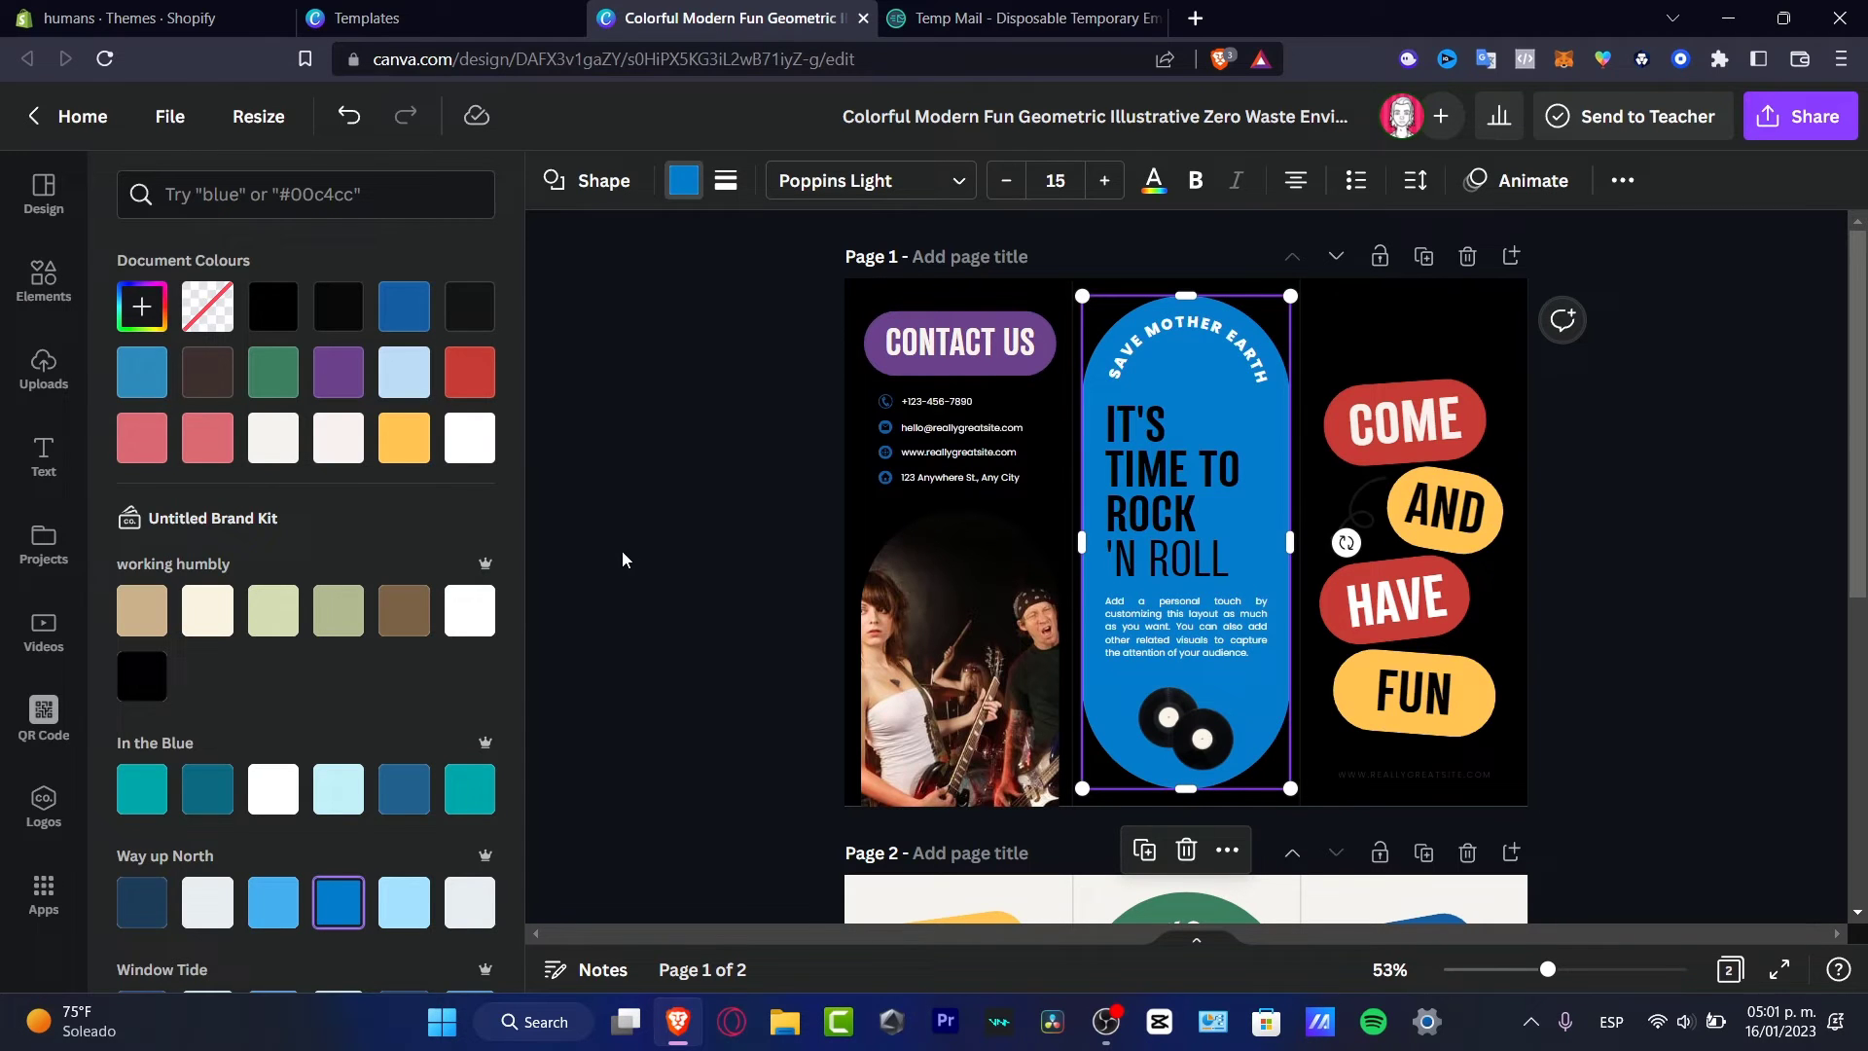
{"action": "left_click", "coordinate": [1140, 540]}
{"action": "left_click_drag", "start_coordinate": [1636, 744], "coordinate": [1528, 418]}
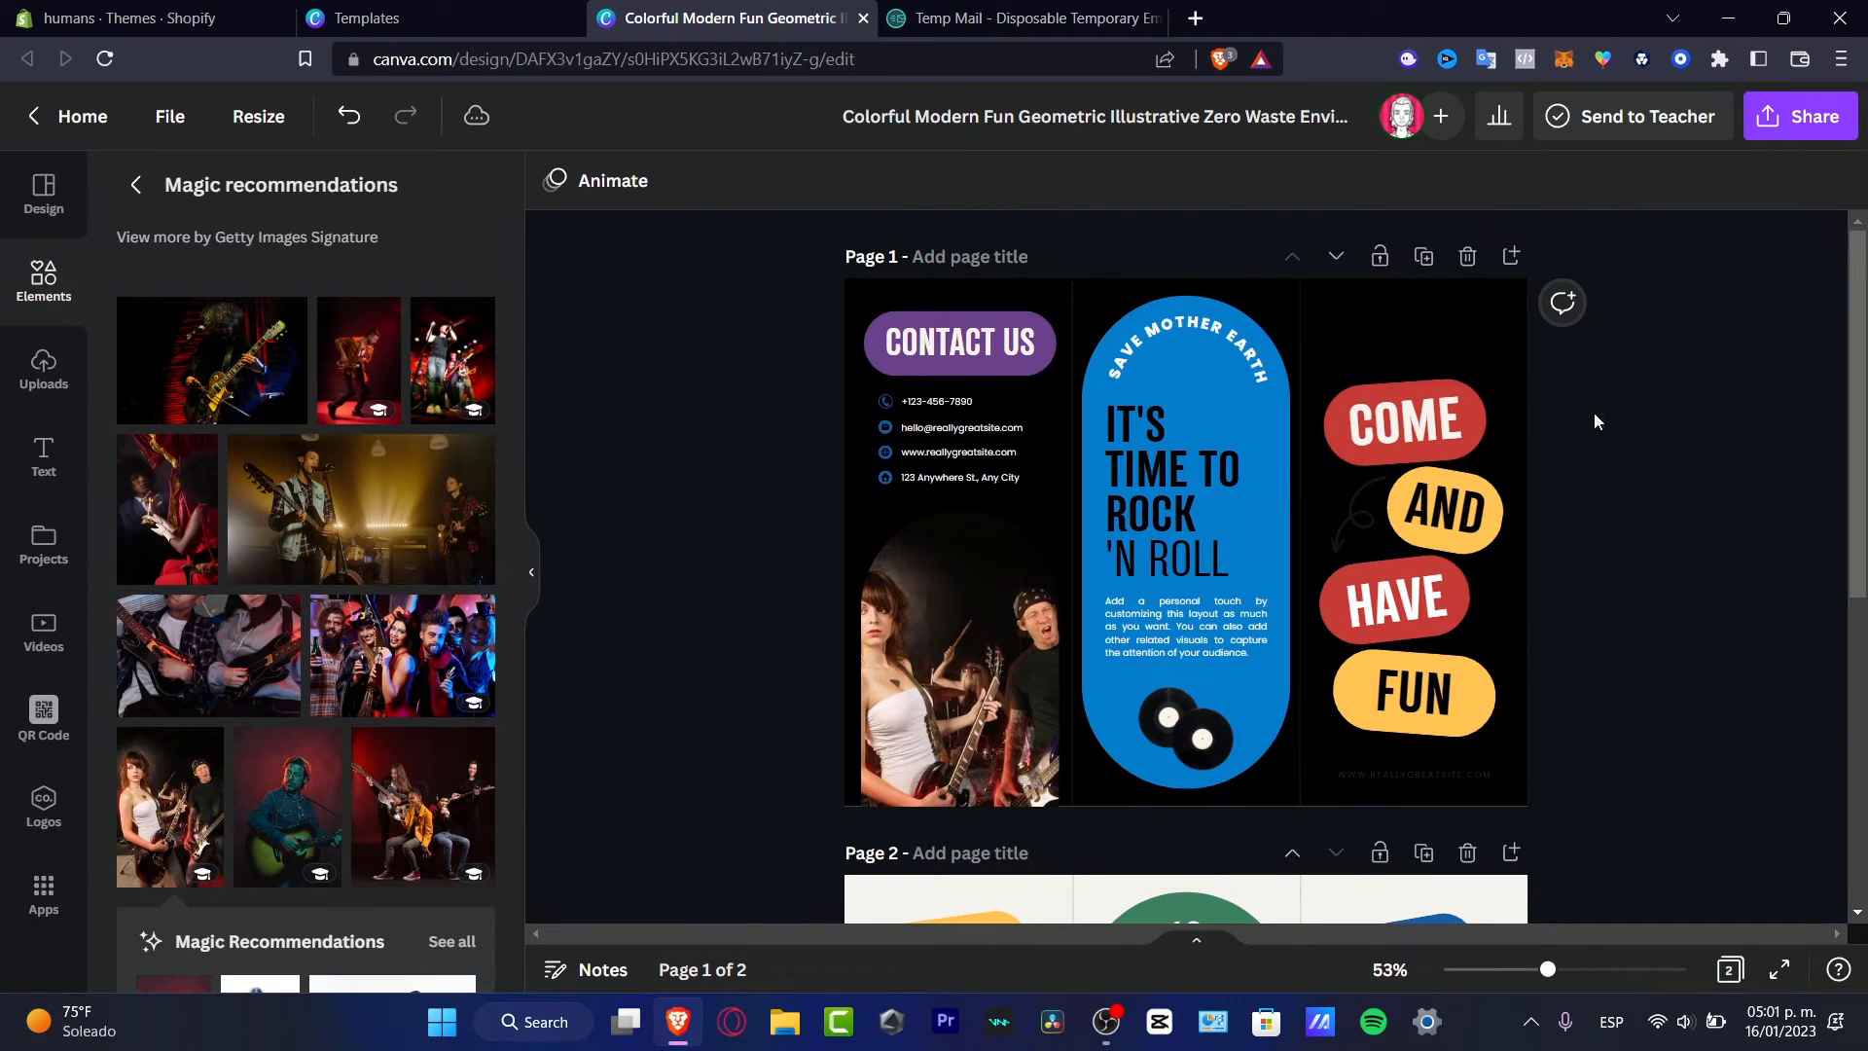
Recolour the COME pill shape with the same bright blue as the middle panel's rounded shape
{"action": "left_click", "coordinate": [1485, 420]}
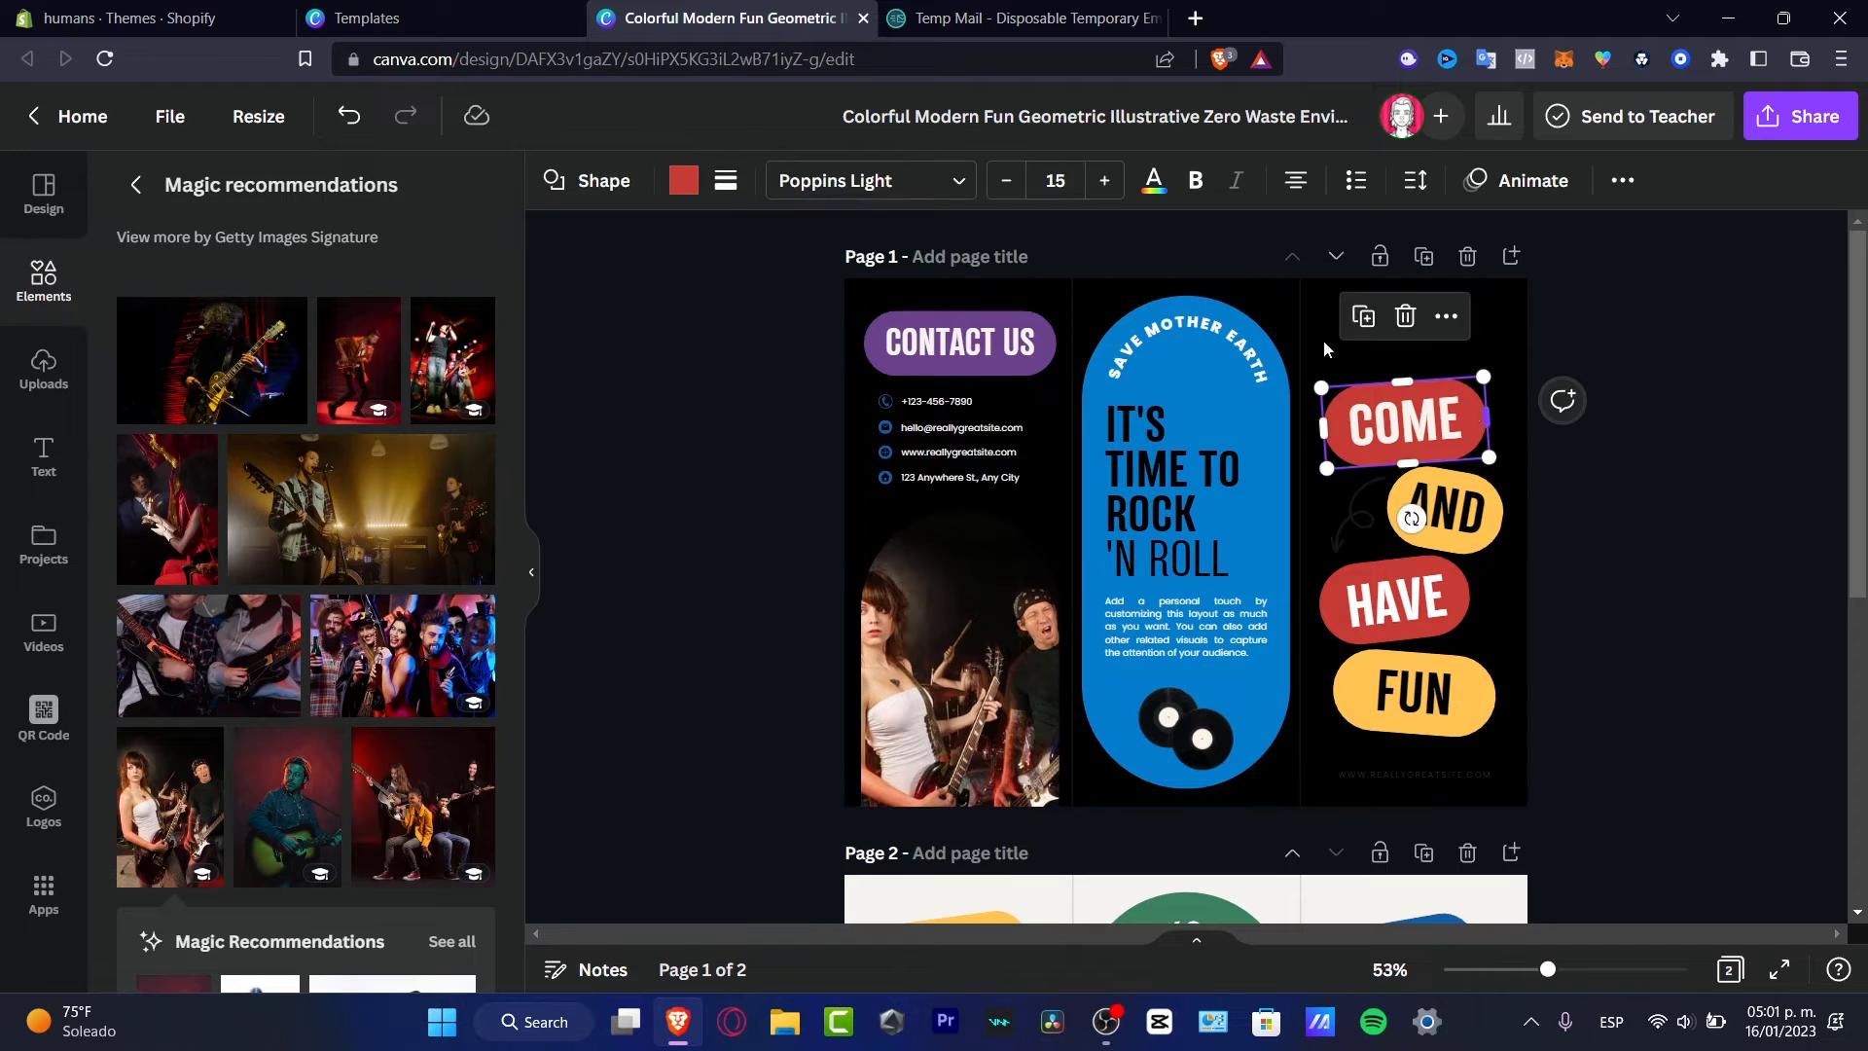
{"action": "left_click", "coordinate": [684, 180]}
{"action": "left_click", "coordinate": [329, 318]}
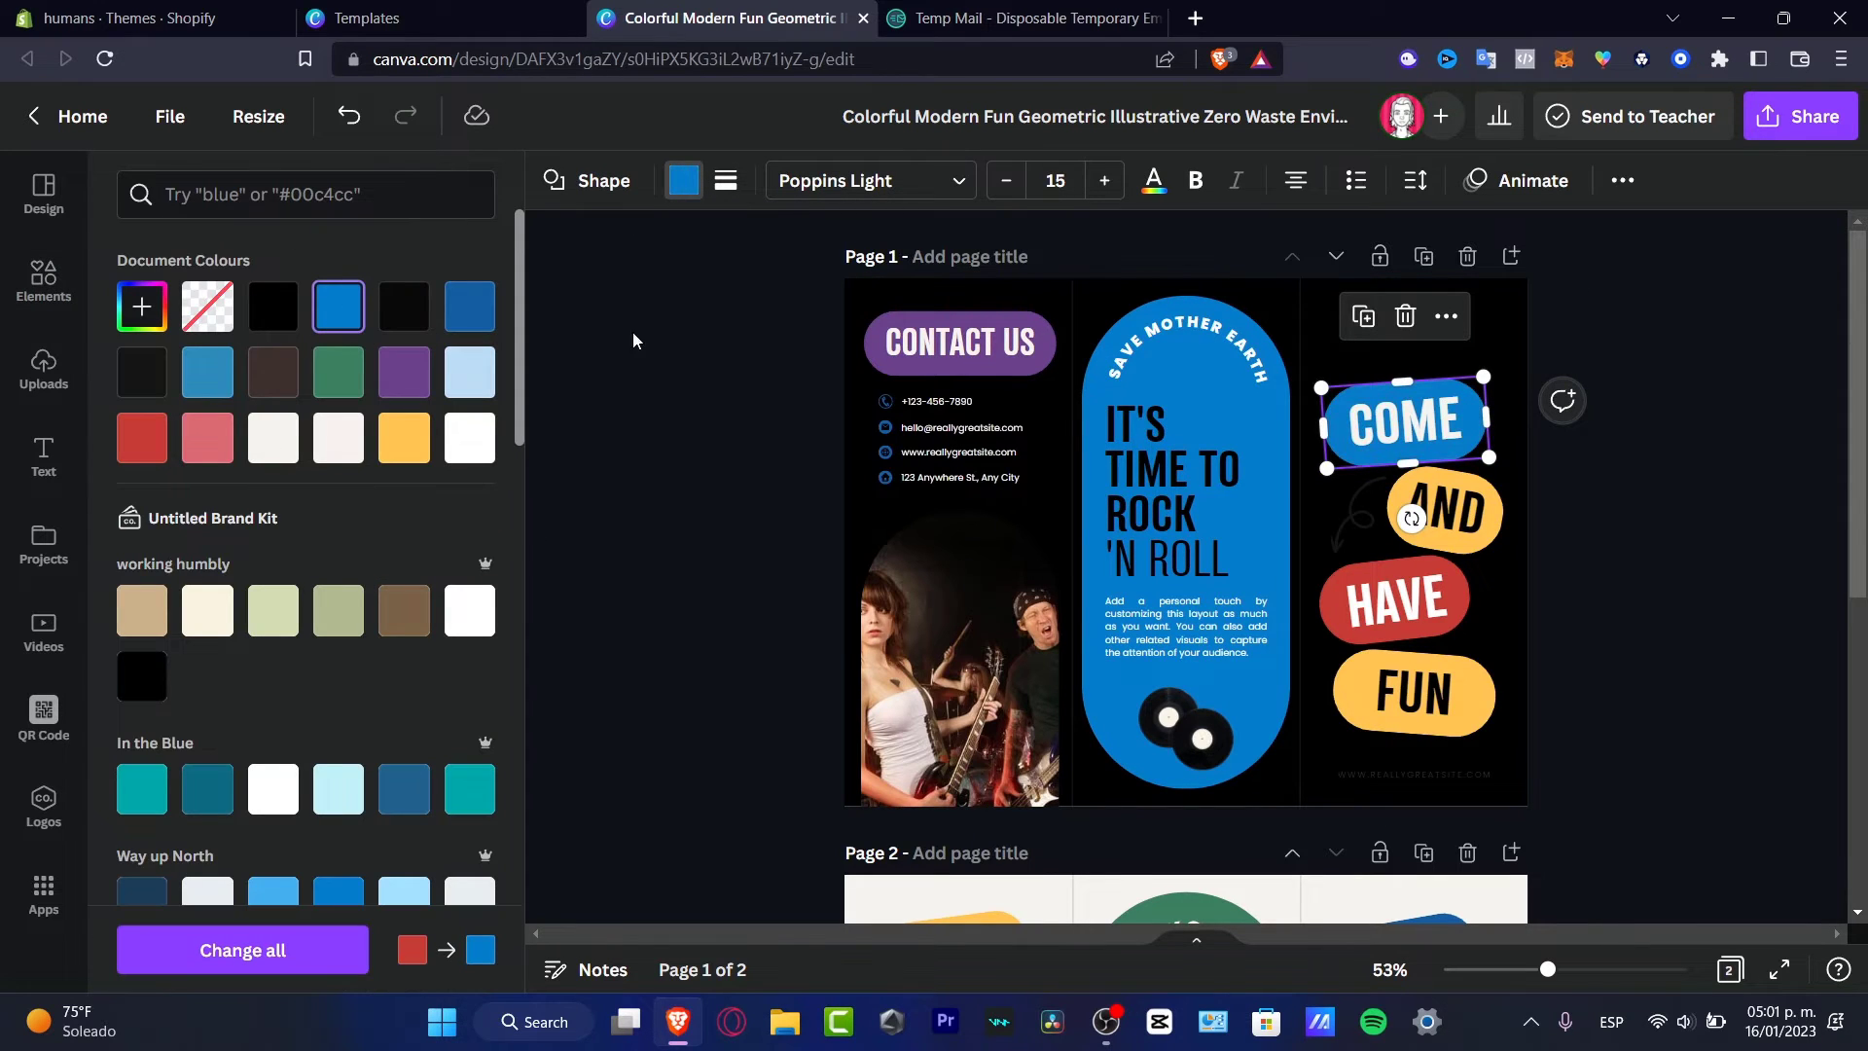
Recolour the AND pill shape with the COME pill's bright blue and the HAVE pill shape with the darker blue from the document colours
{"action": "left_click", "coordinate": [1500, 536]}
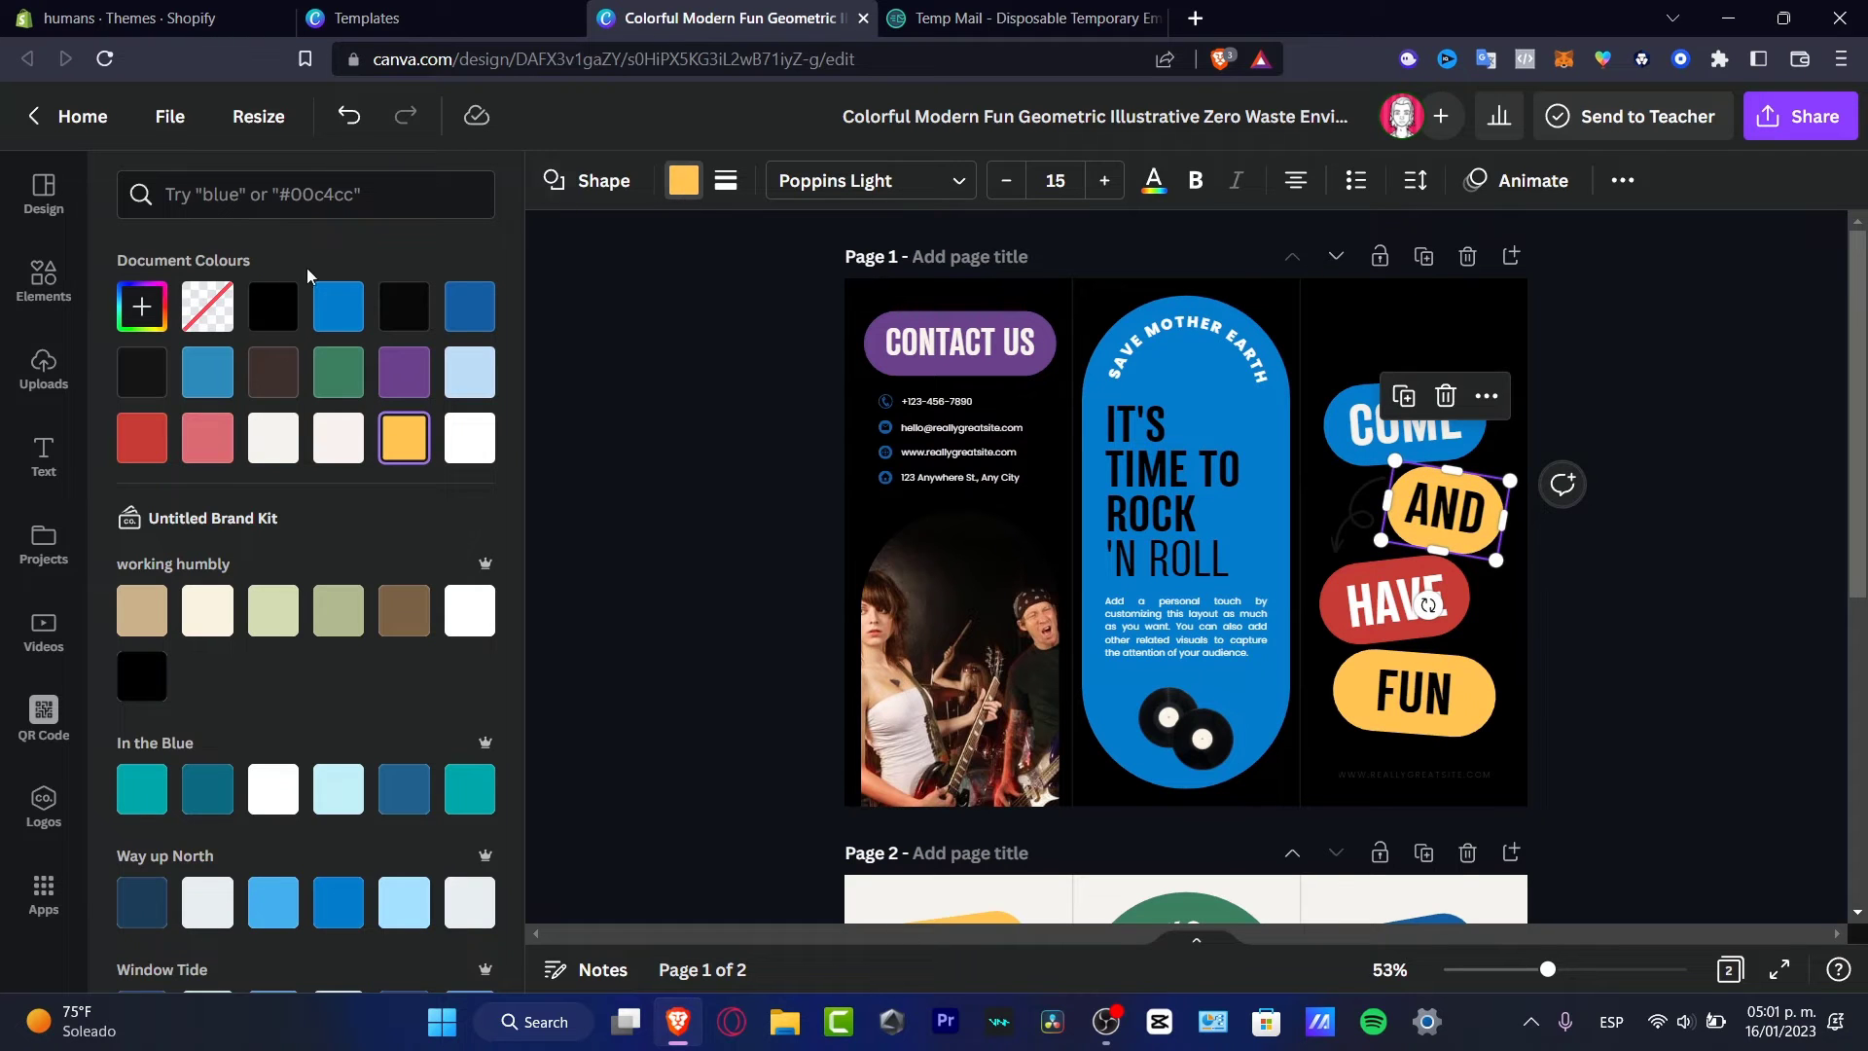
{"action": "left_click", "coordinate": [1321, 607]}
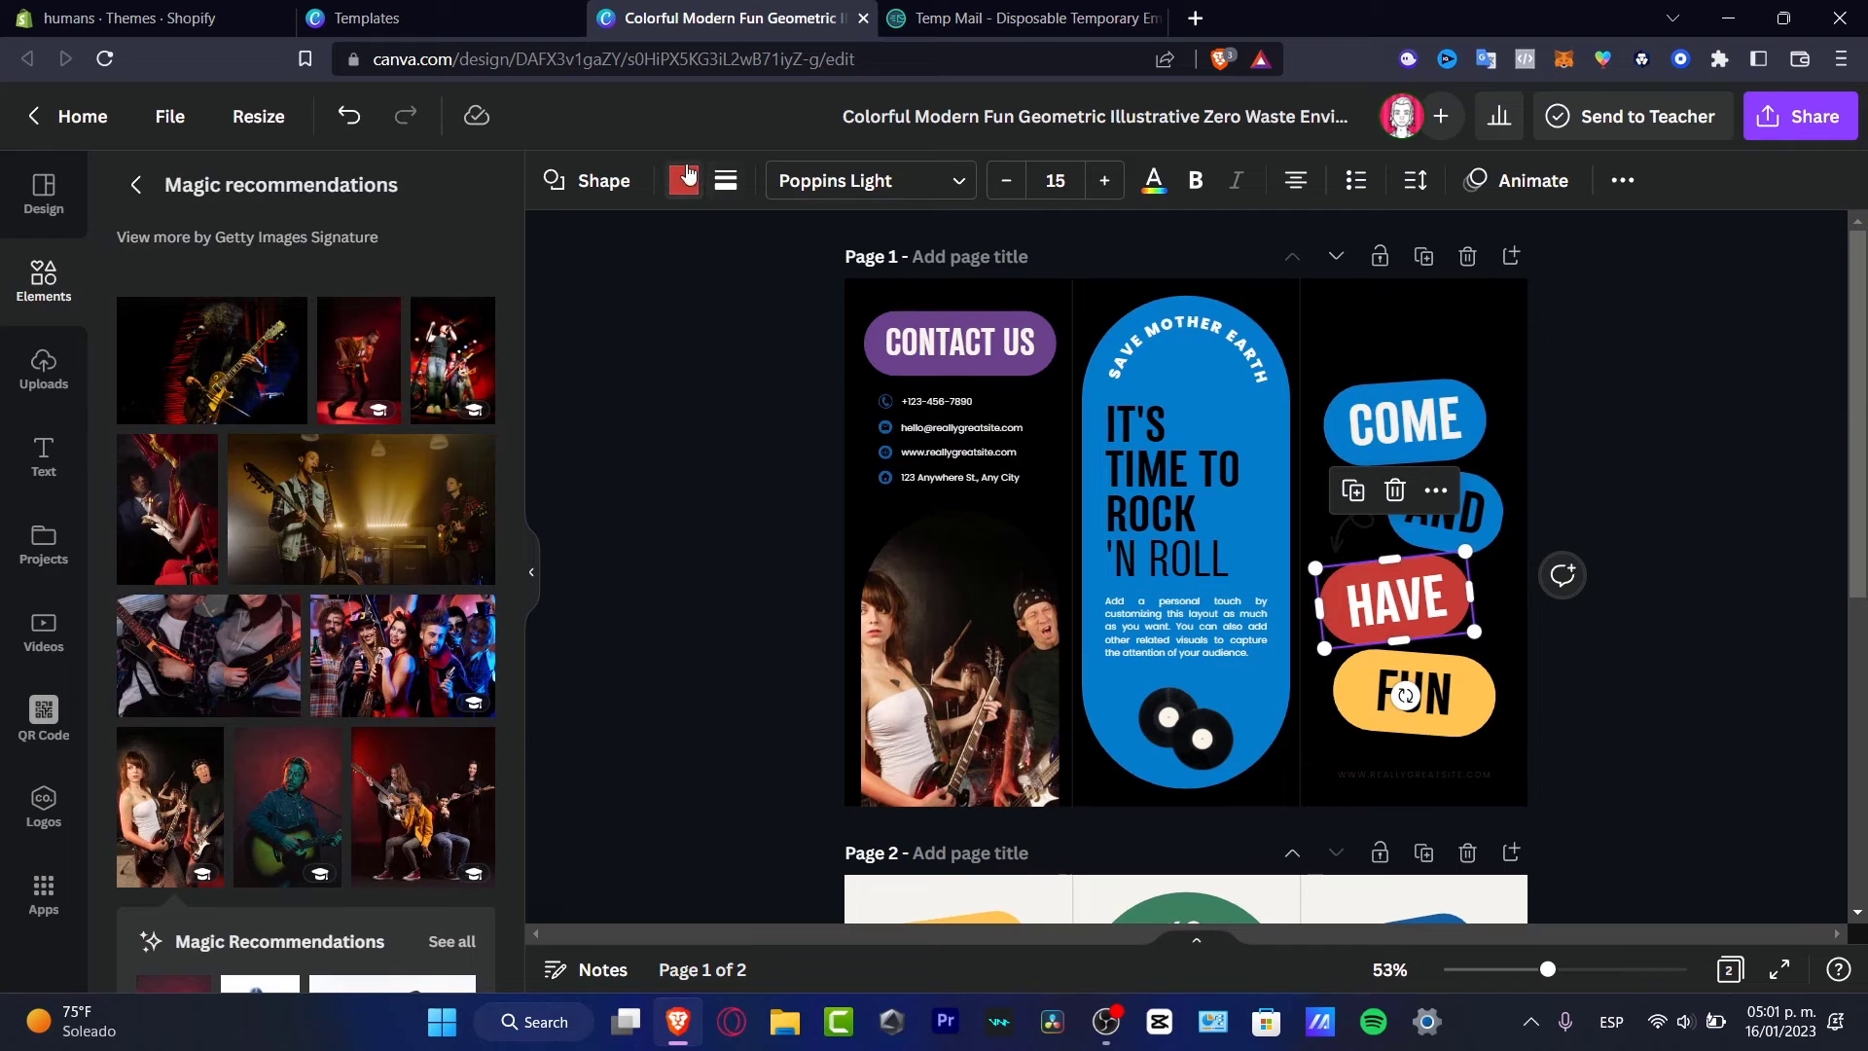
{"action": "left_click", "coordinate": [684, 180]}
{"action": "left_click", "coordinate": [470, 305]}
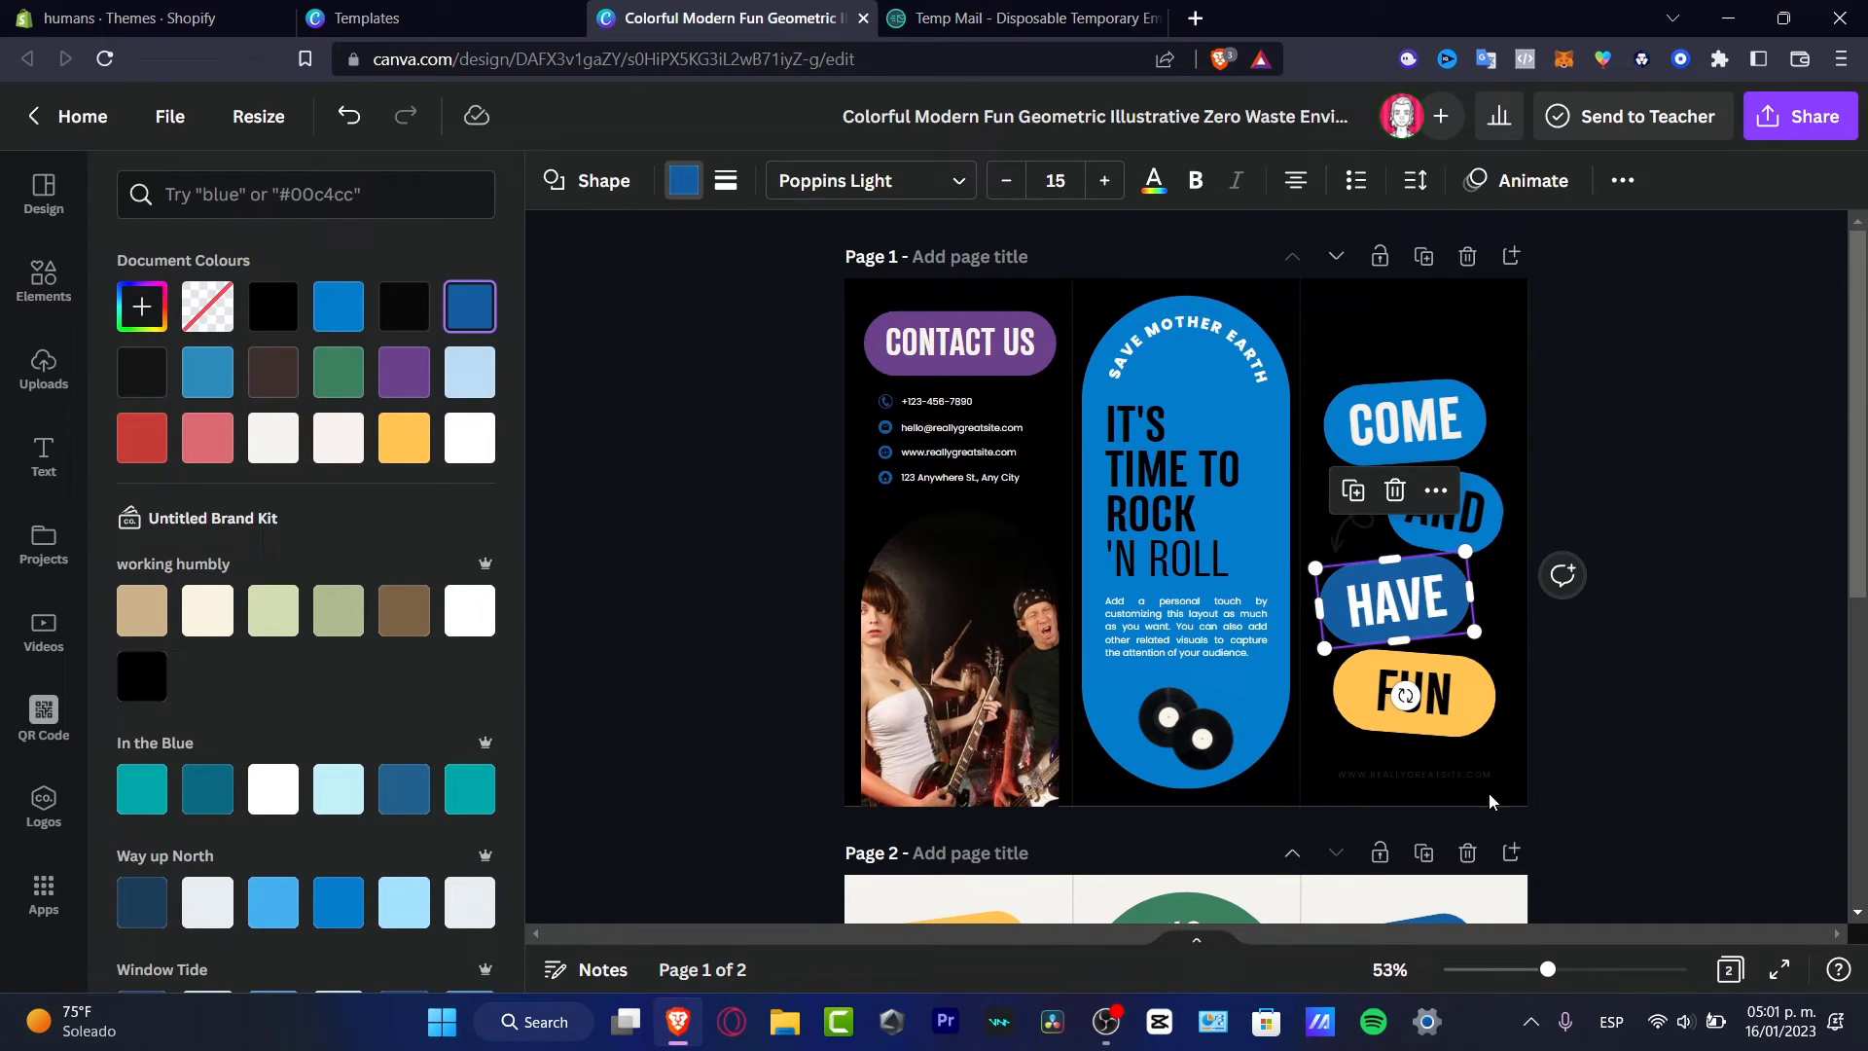
Show the brochure pages in grid view and title page 1 "Contact Us"
{"action": "scroll", "coordinate": [1549, 734], "scroll_direction": "down", "scroll_amount": 6}
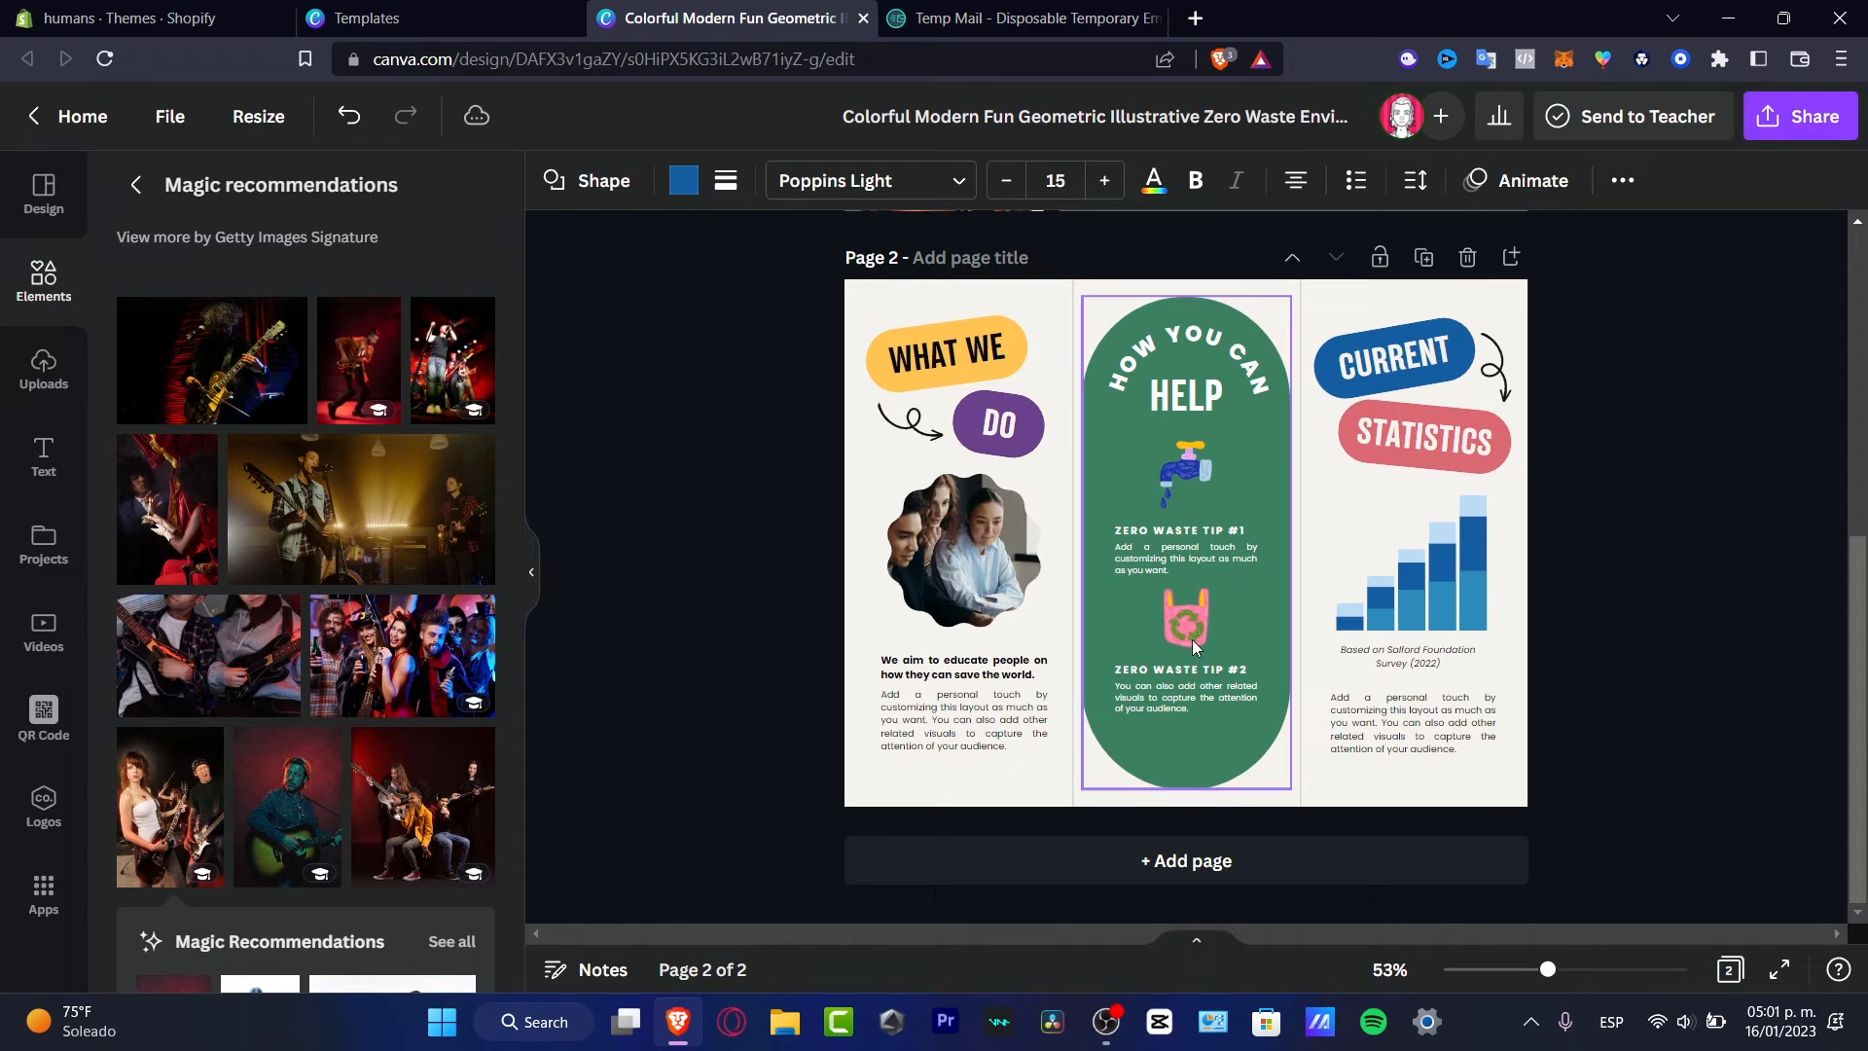
{"action": "scroll", "coordinate": [1488, 757], "scroll_direction": "up", "scroll_amount": 6}
{"action": "scroll", "coordinate": [1489, 757], "scroll_direction": "down", "scroll_amount": 6}
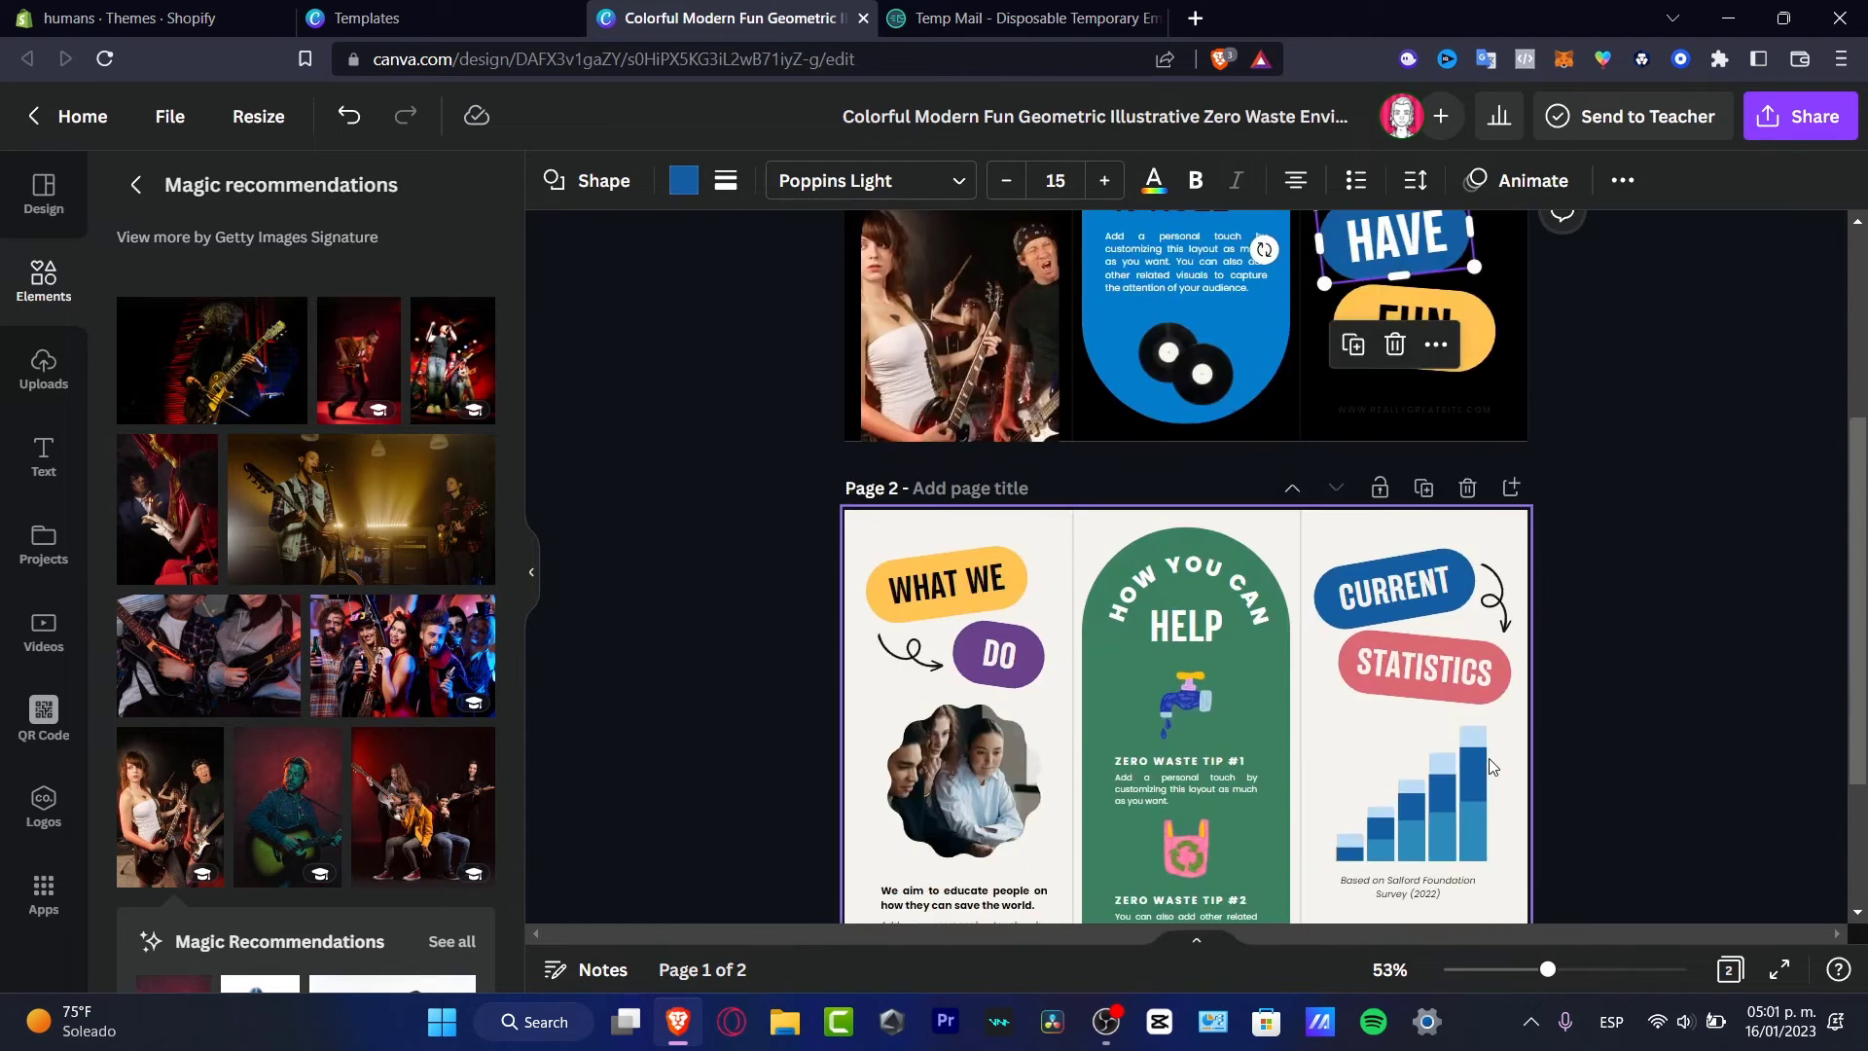
{"action": "left_click", "coordinate": [1586, 638]}
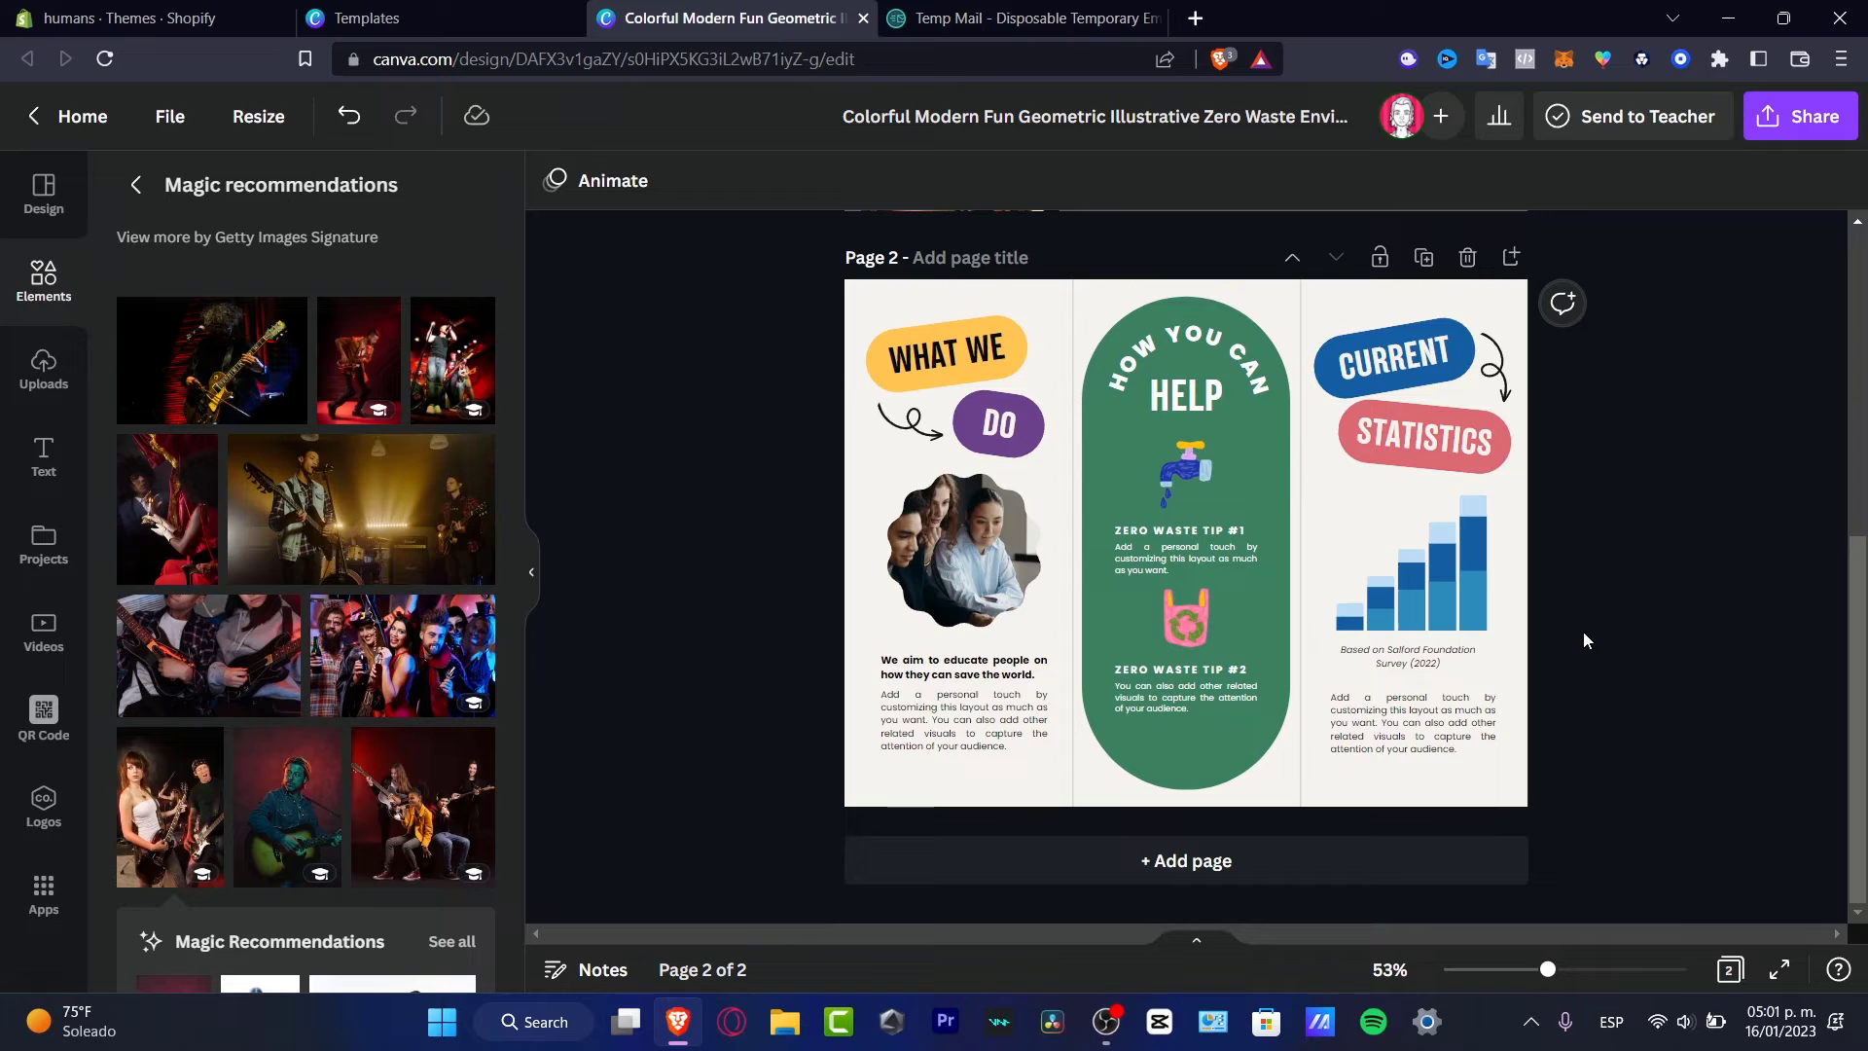
{"action": "left_click", "coordinate": [1734, 971]}
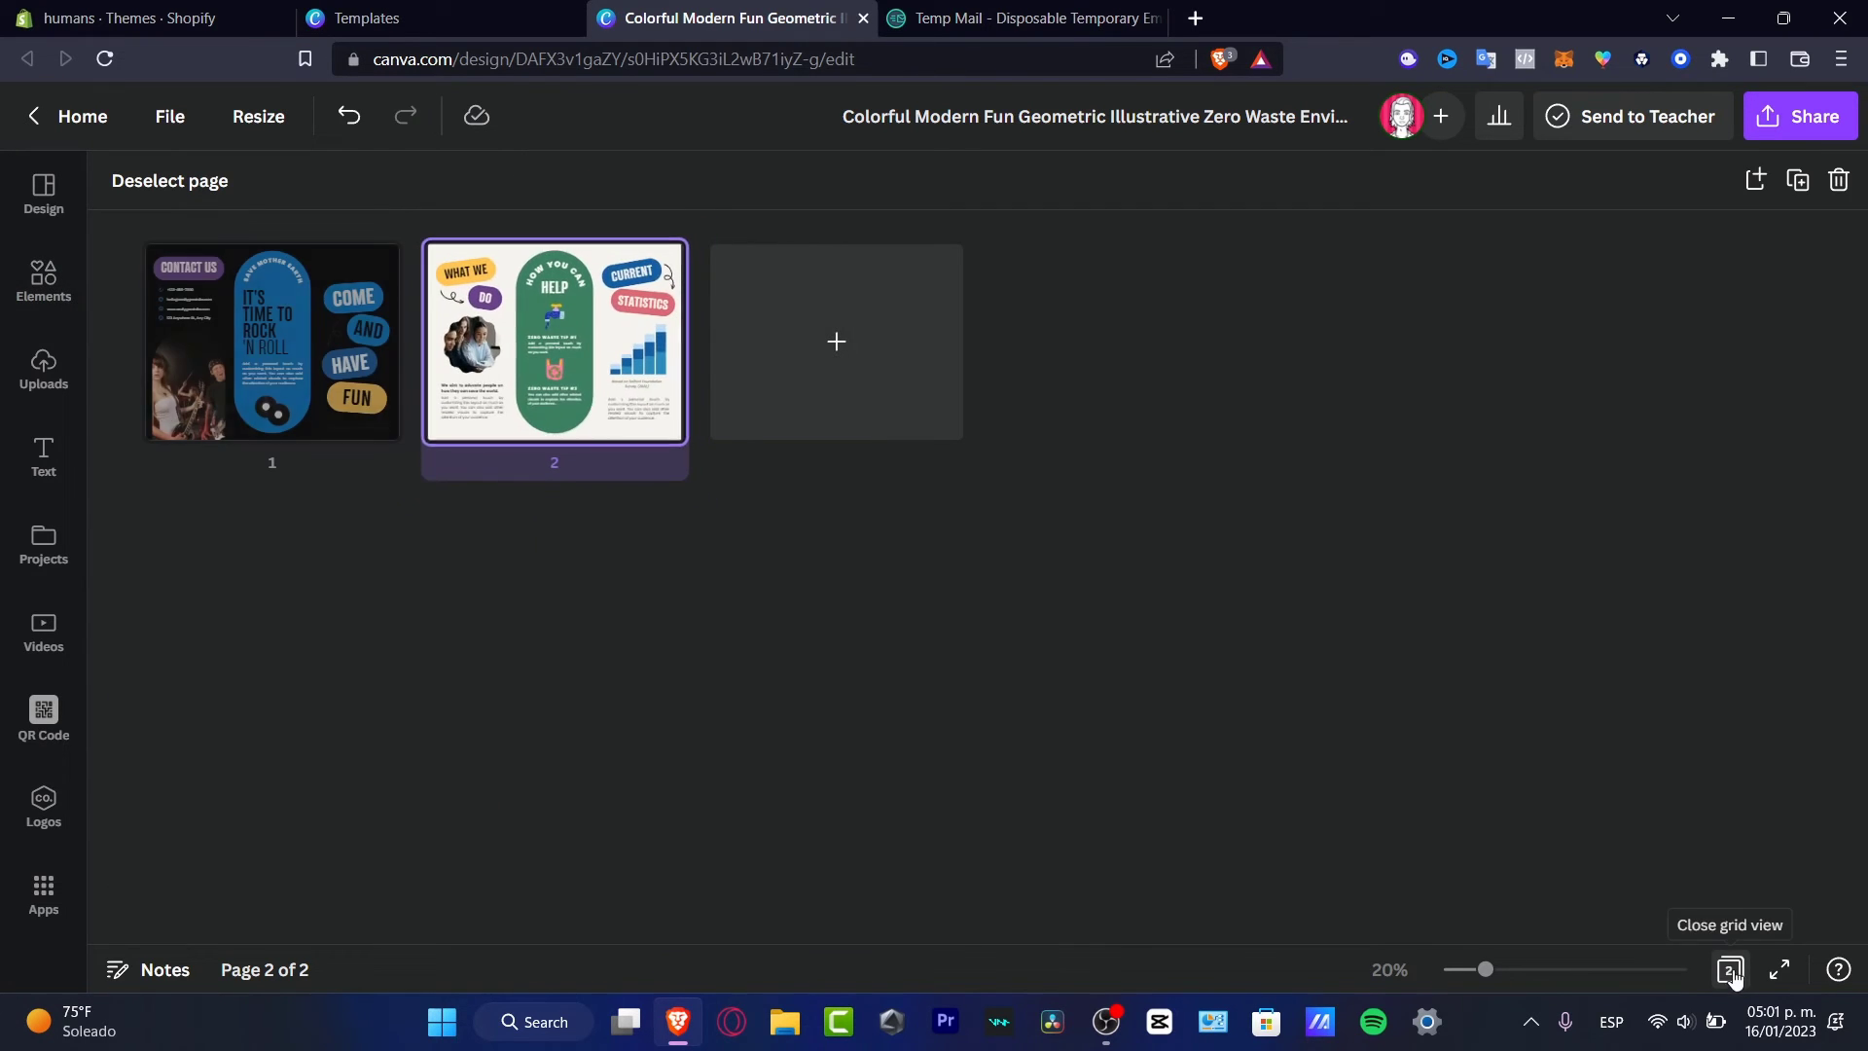
{"action": "right_click", "coordinate": [279, 465]}
{"action": "left_click", "coordinate": [278, 467]}
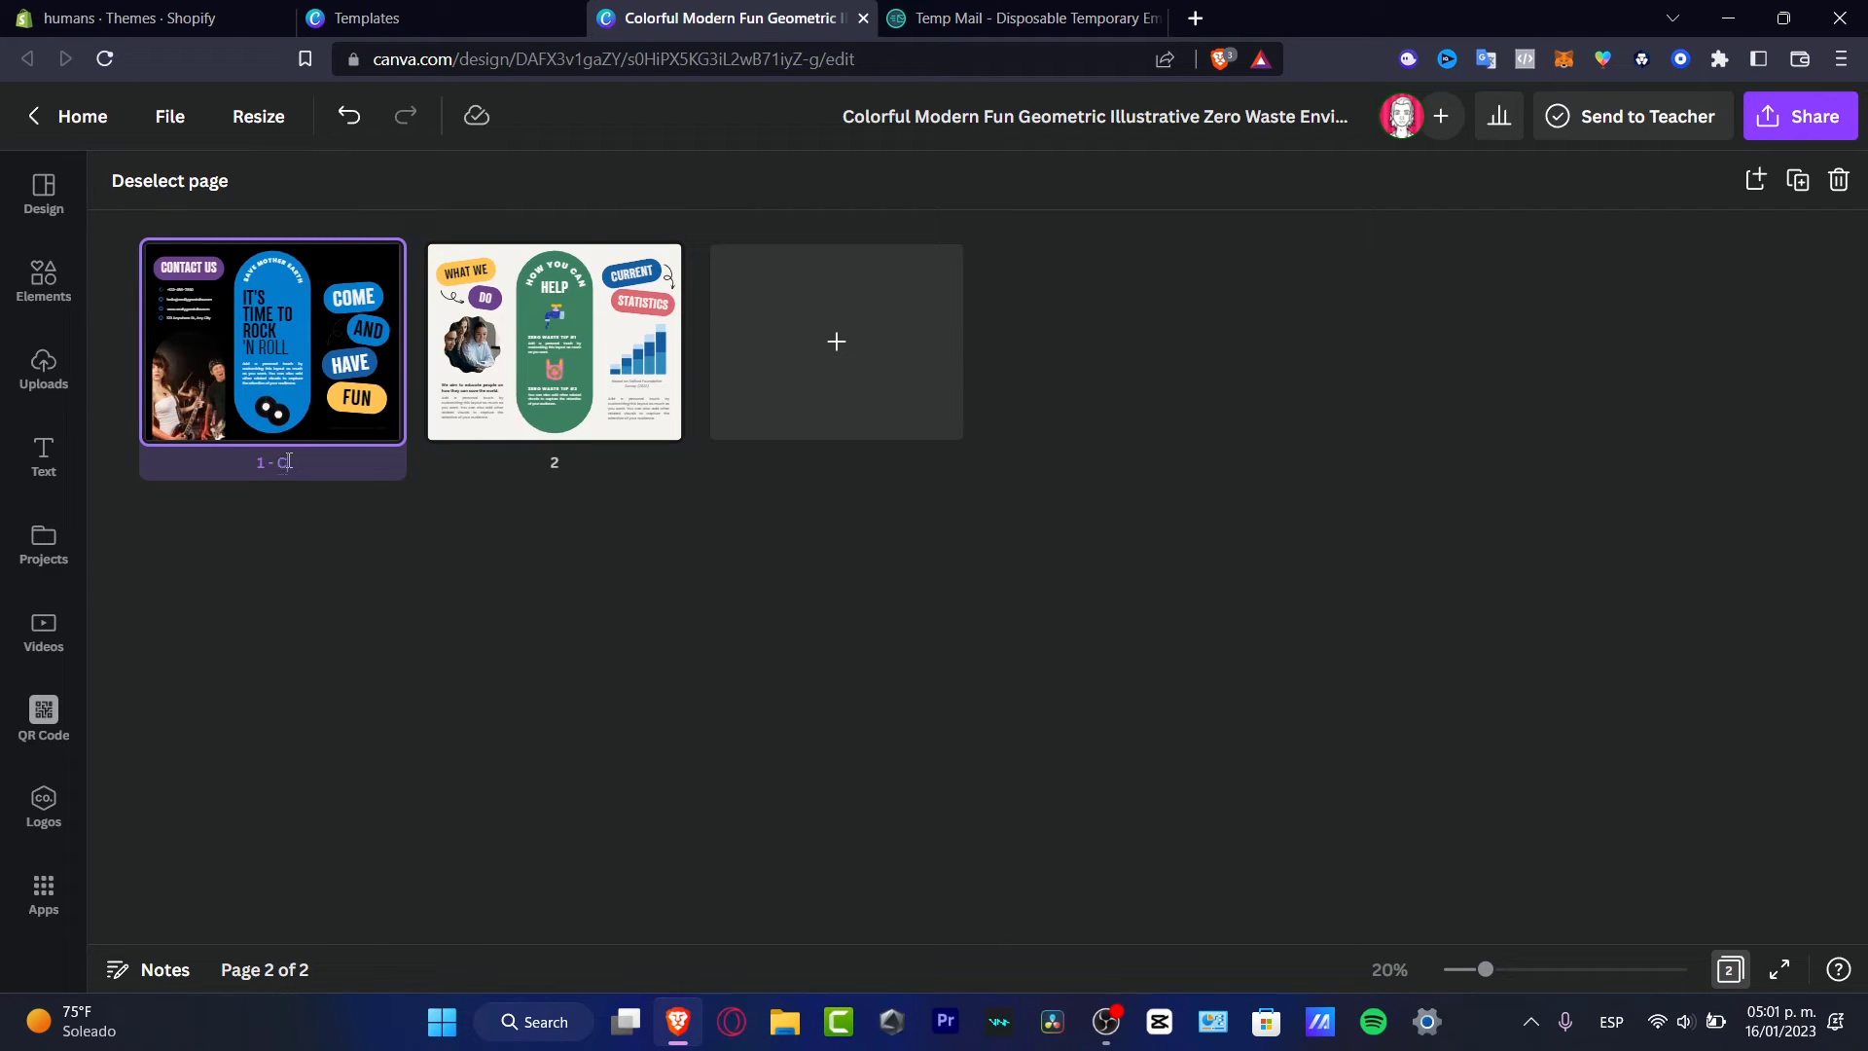
{"action": "type", "text": "Contact Us"}
Title page 2 "About the Project" and return from grid view to the page editor
{"action": "left_click", "coordinate": [573, 465]}
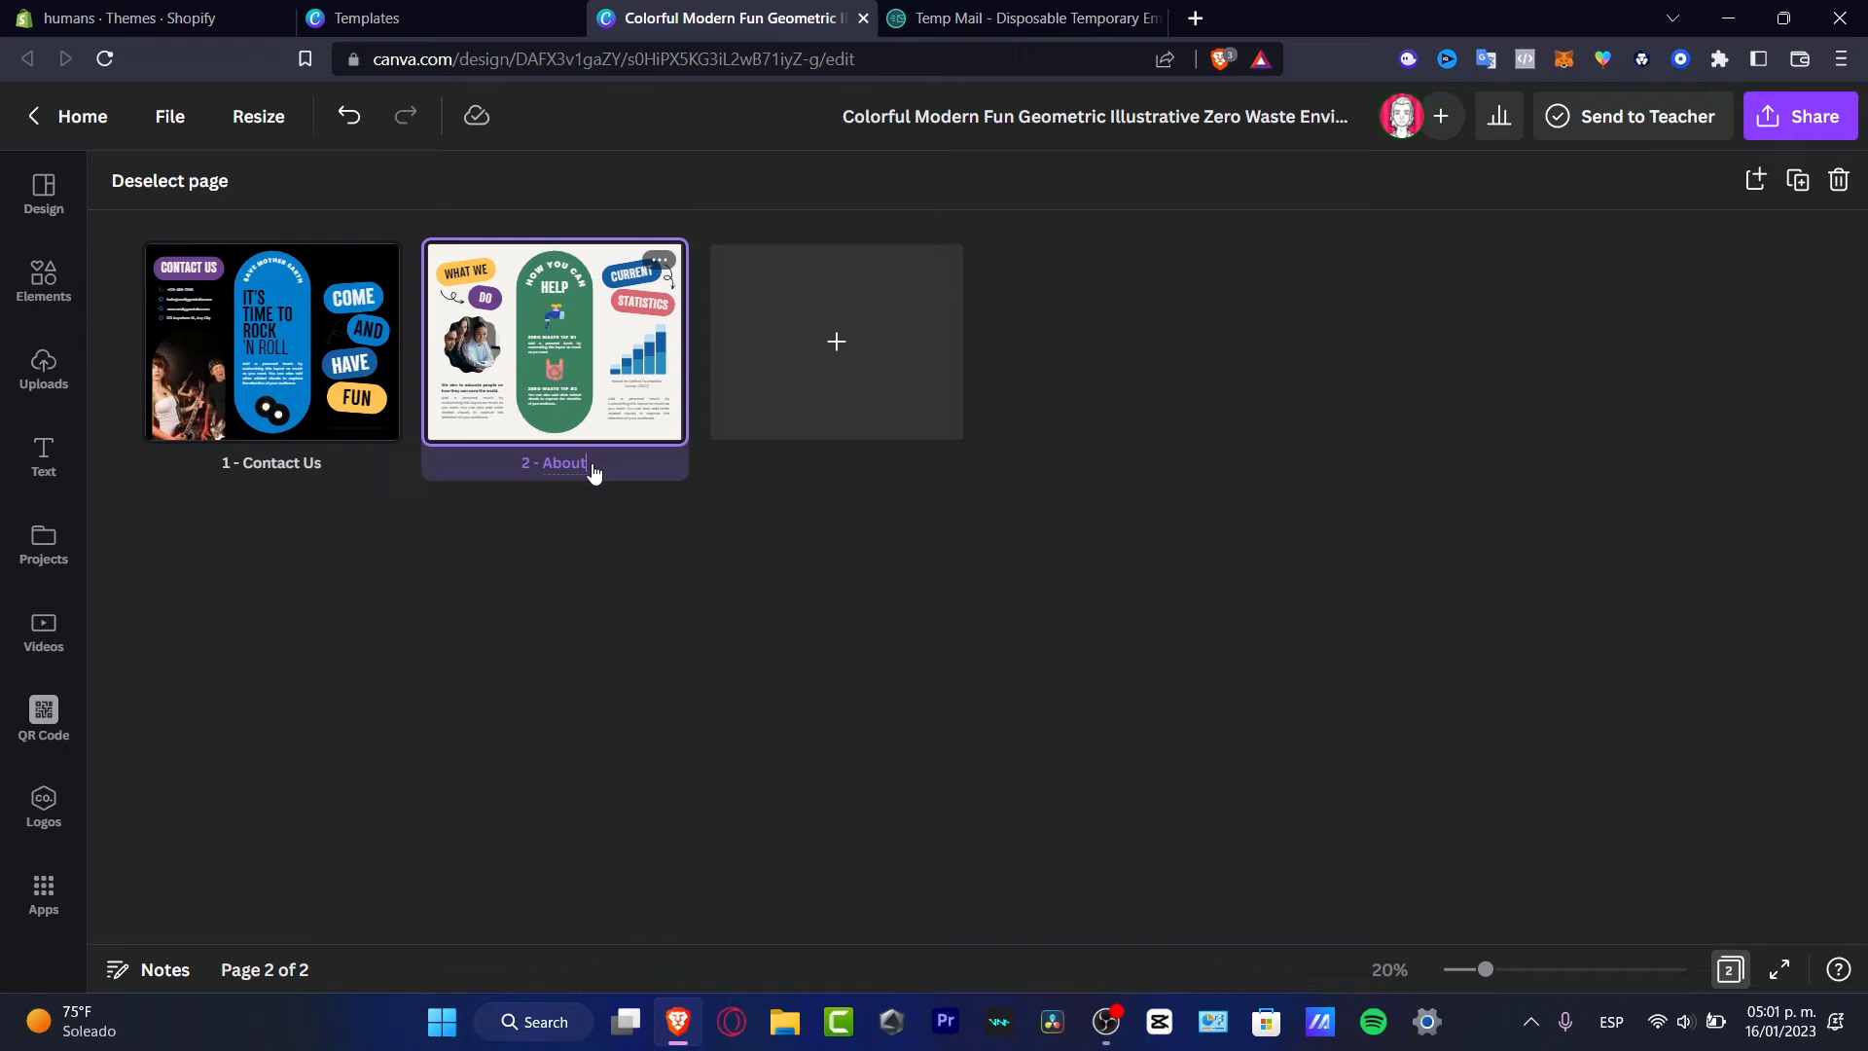
{"action": "type", "text": "About the Project"}
{"action": "key", "text": "Escape"}
{"action": "left_click", "coordinate": [1723, 977]}
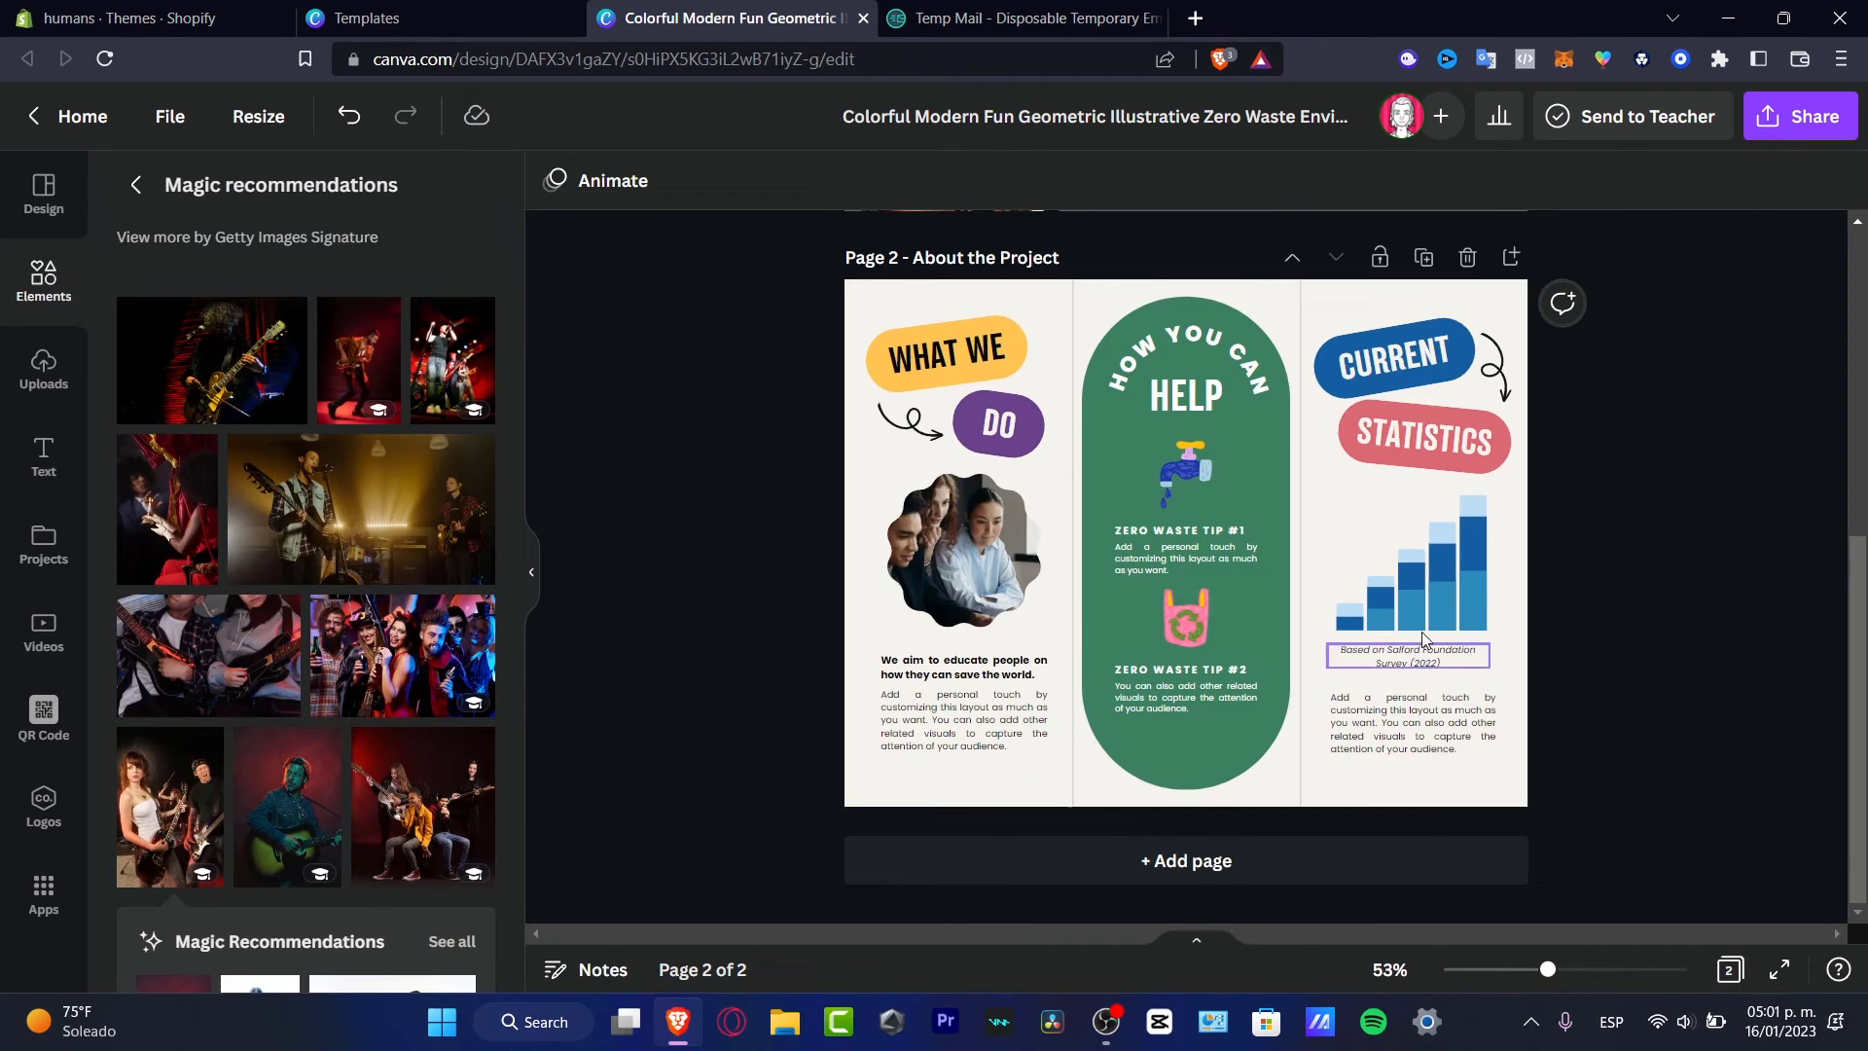
Open the design's download settings, set the PNG size multiplier to 2 and keep all pages selected
{"action": "scroll", "coordinate": [1582, 718], "scroll_direction": "up", "scroll_amount": 5}
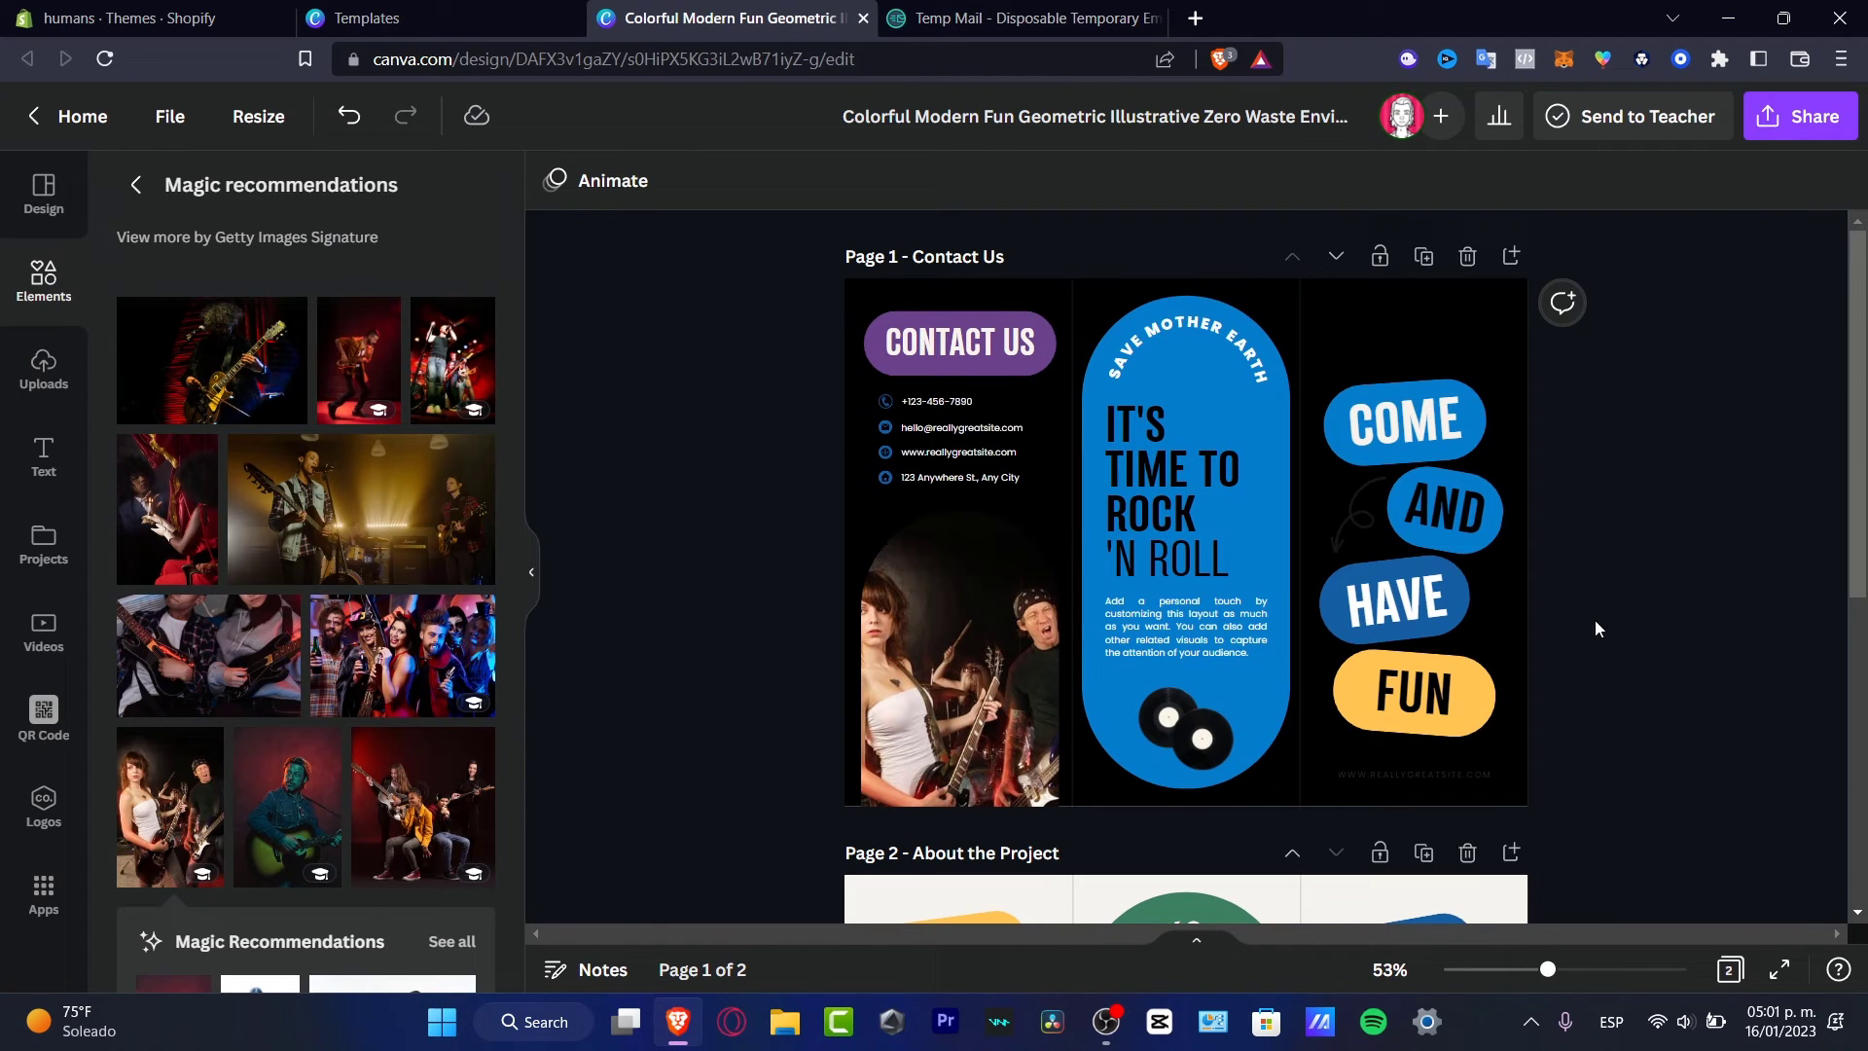
{"action": "left_click", "coordinate": [1800, 116]}
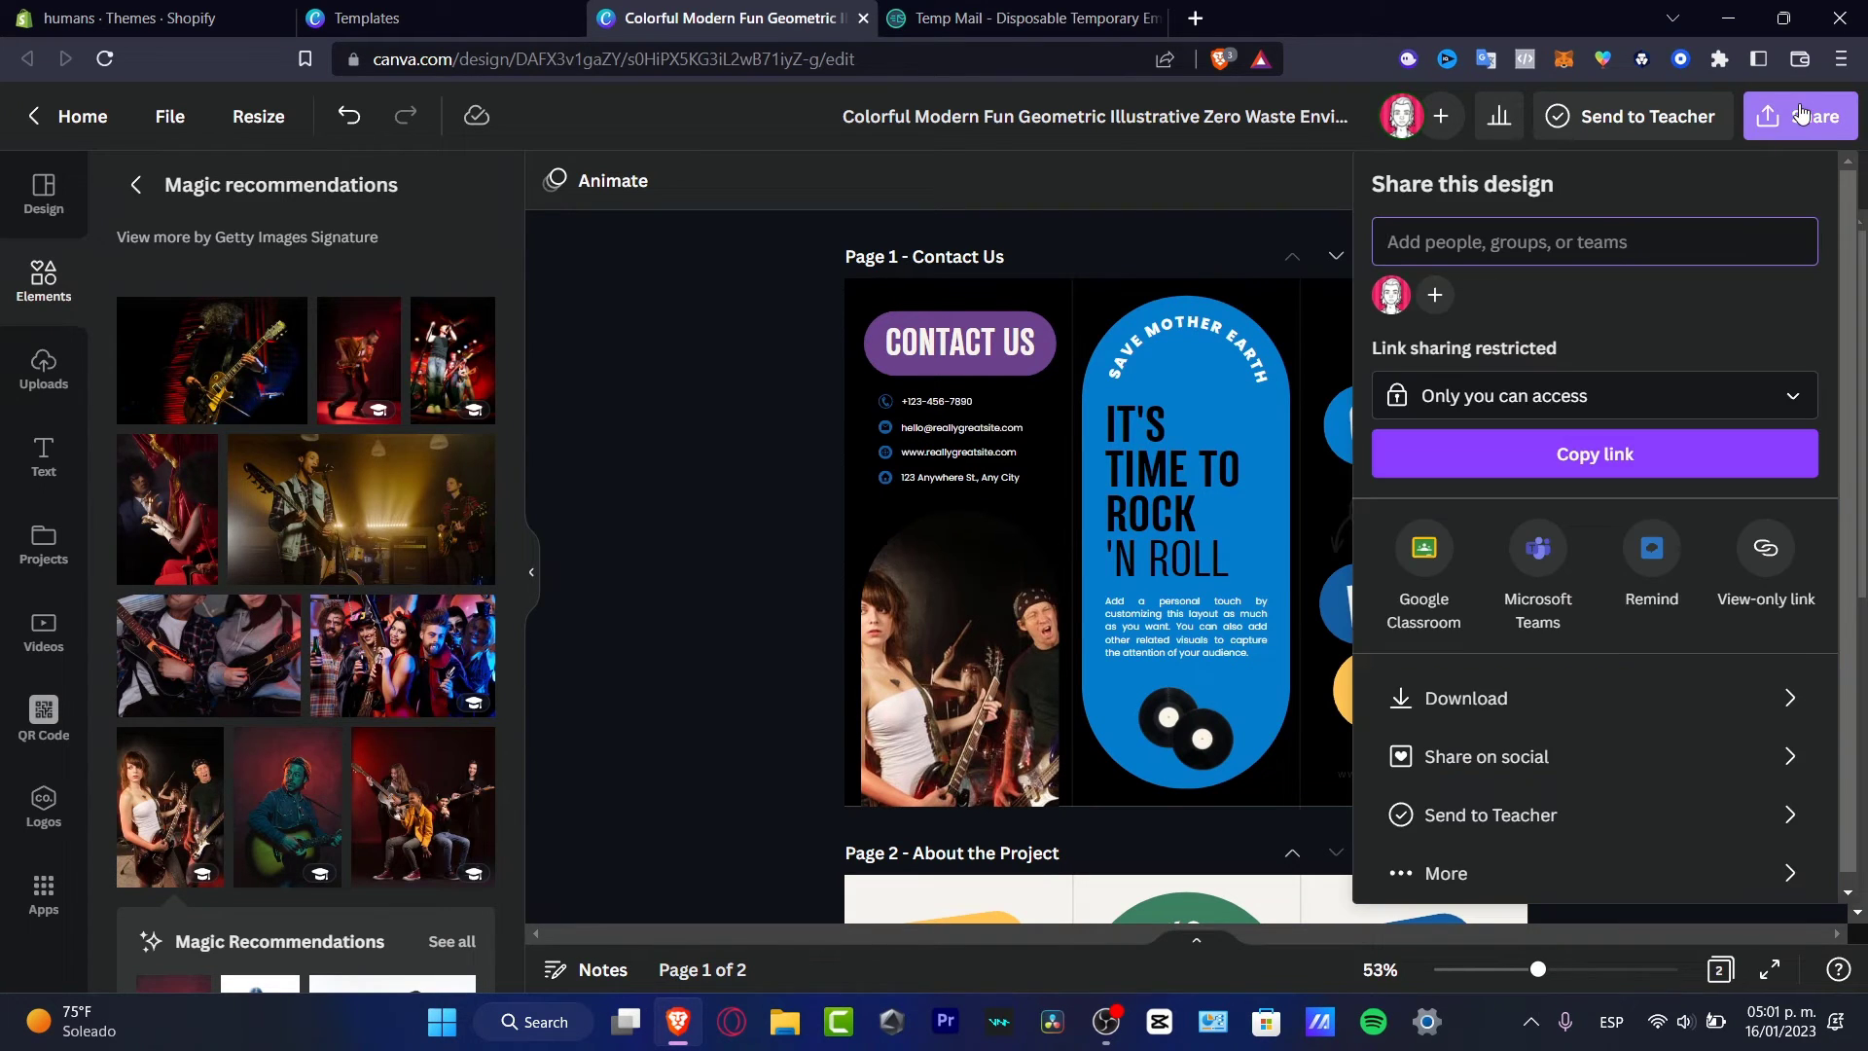
{"action": "left_click", "coordinate": [1659, 701]}
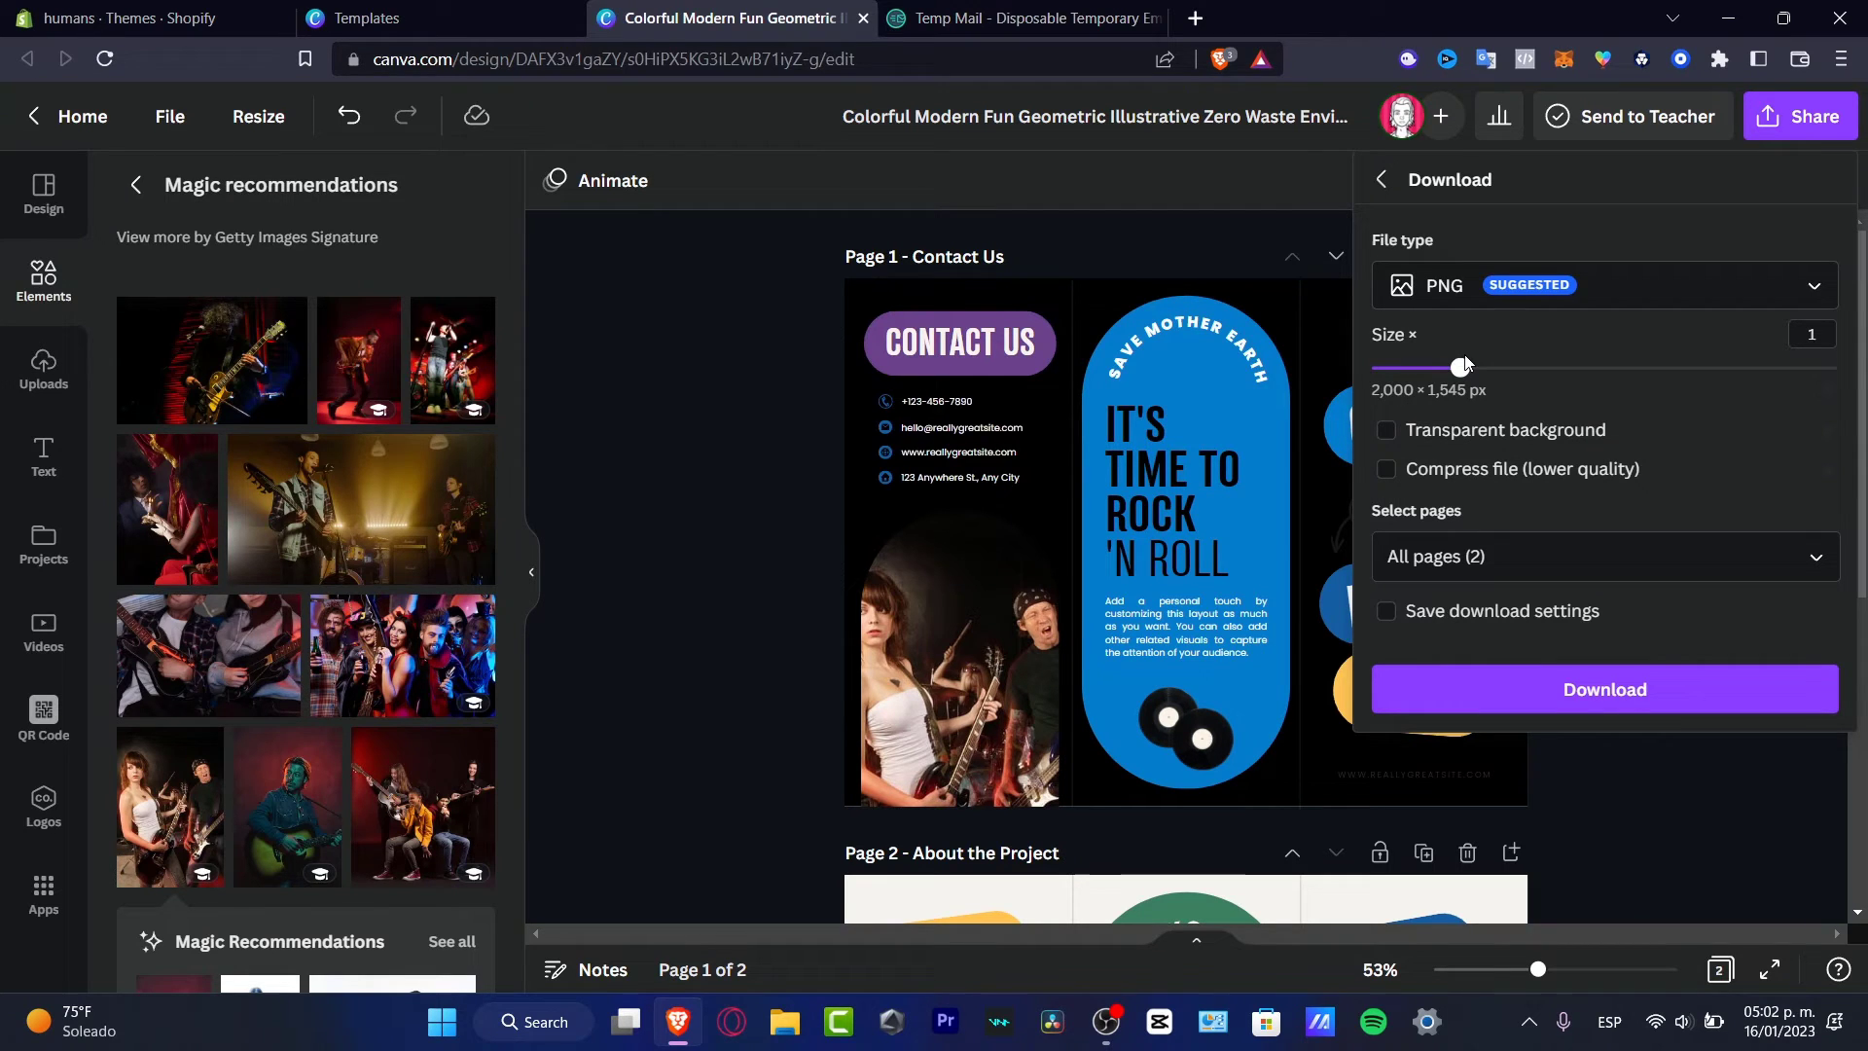
{"action": "left_click_drag", "start_coordinate": [1461, 369], "coordinate": [1635, 372]}
{"action": "left_click", "coordinate": [1608, 474]}
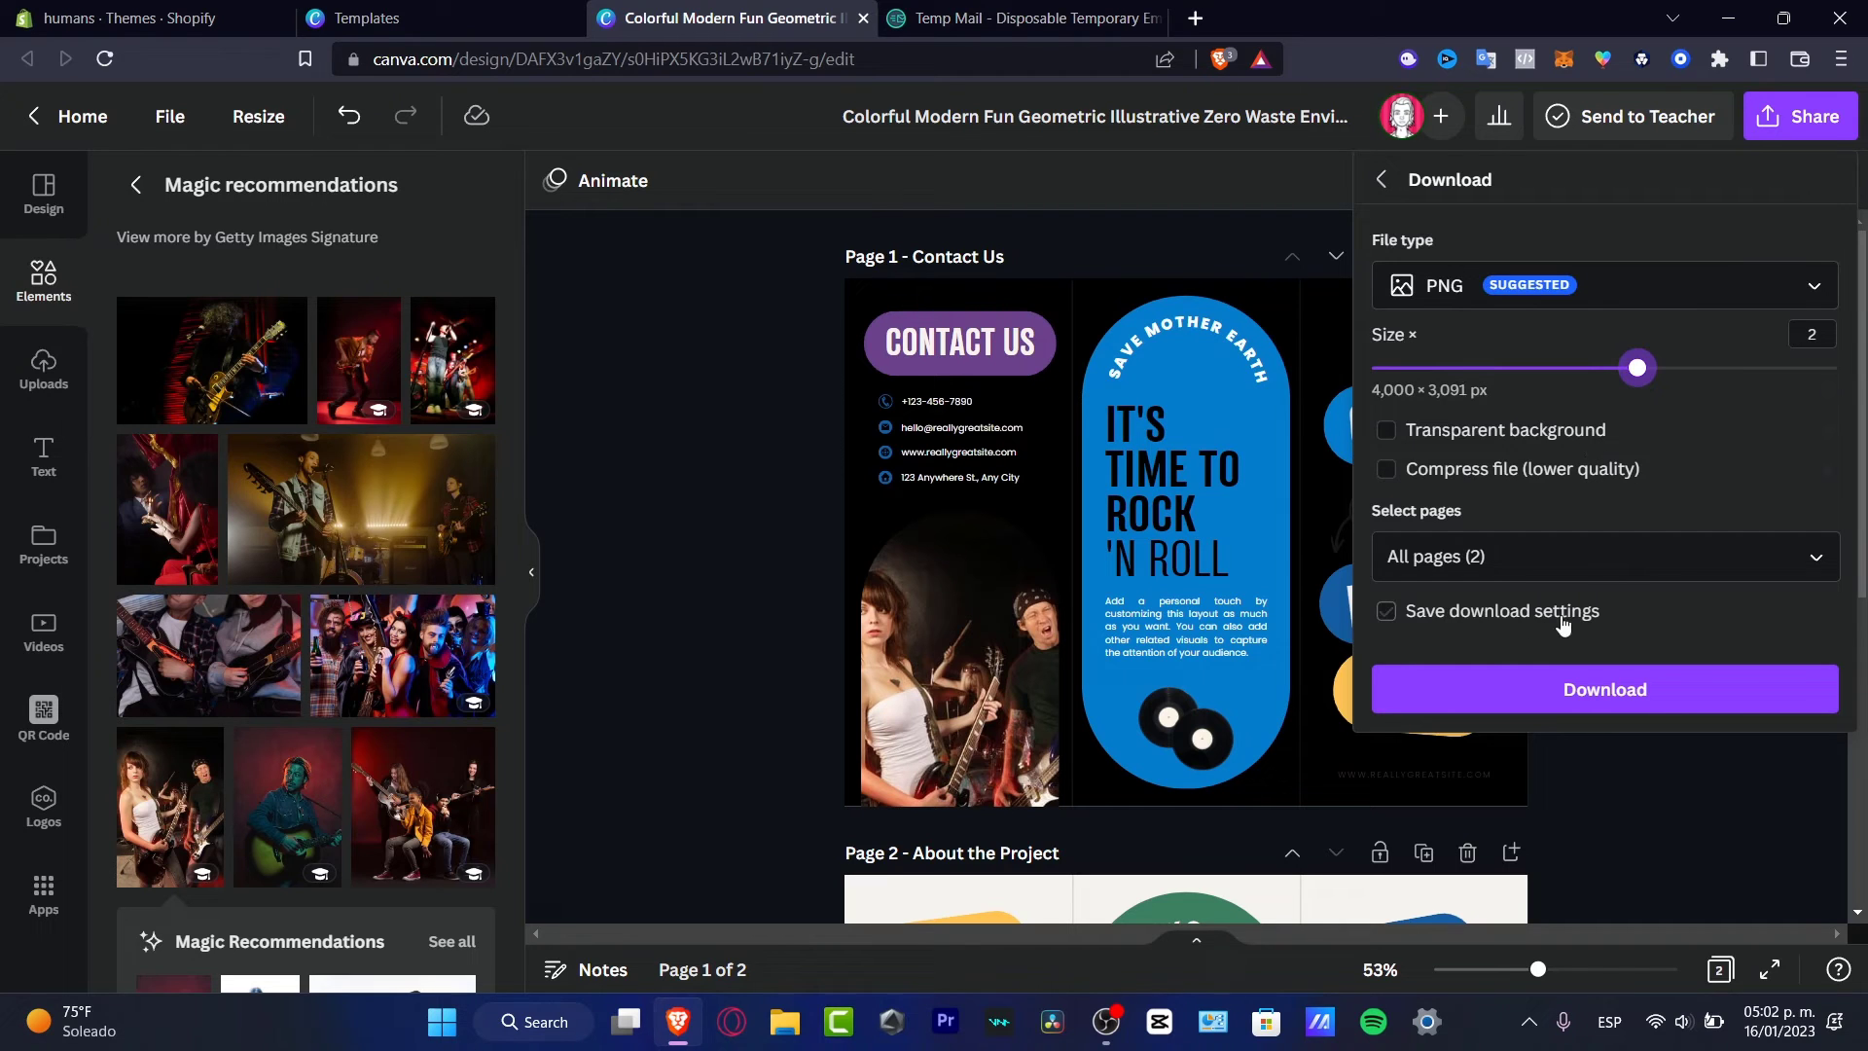
{"action": "left_click", "coordinate": [1488, 562]}
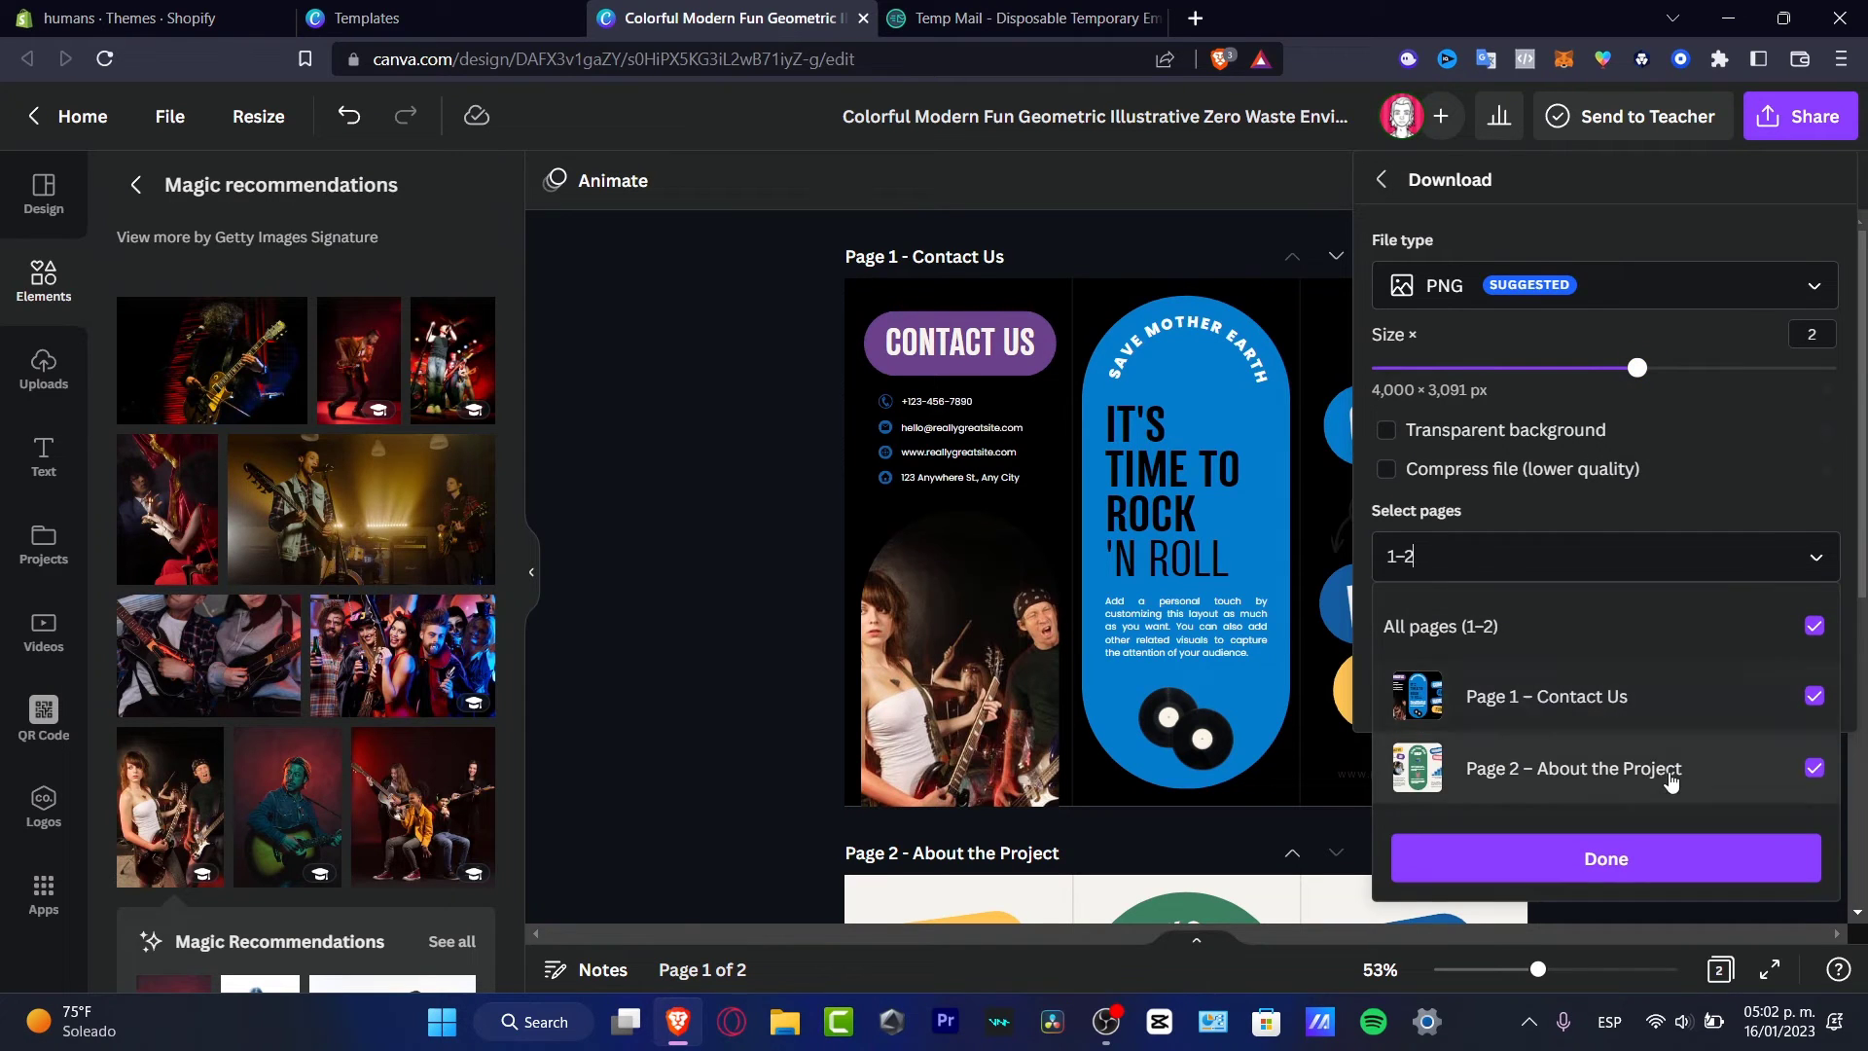
{"action": "left_click", "coordinate": [1559, 552]}
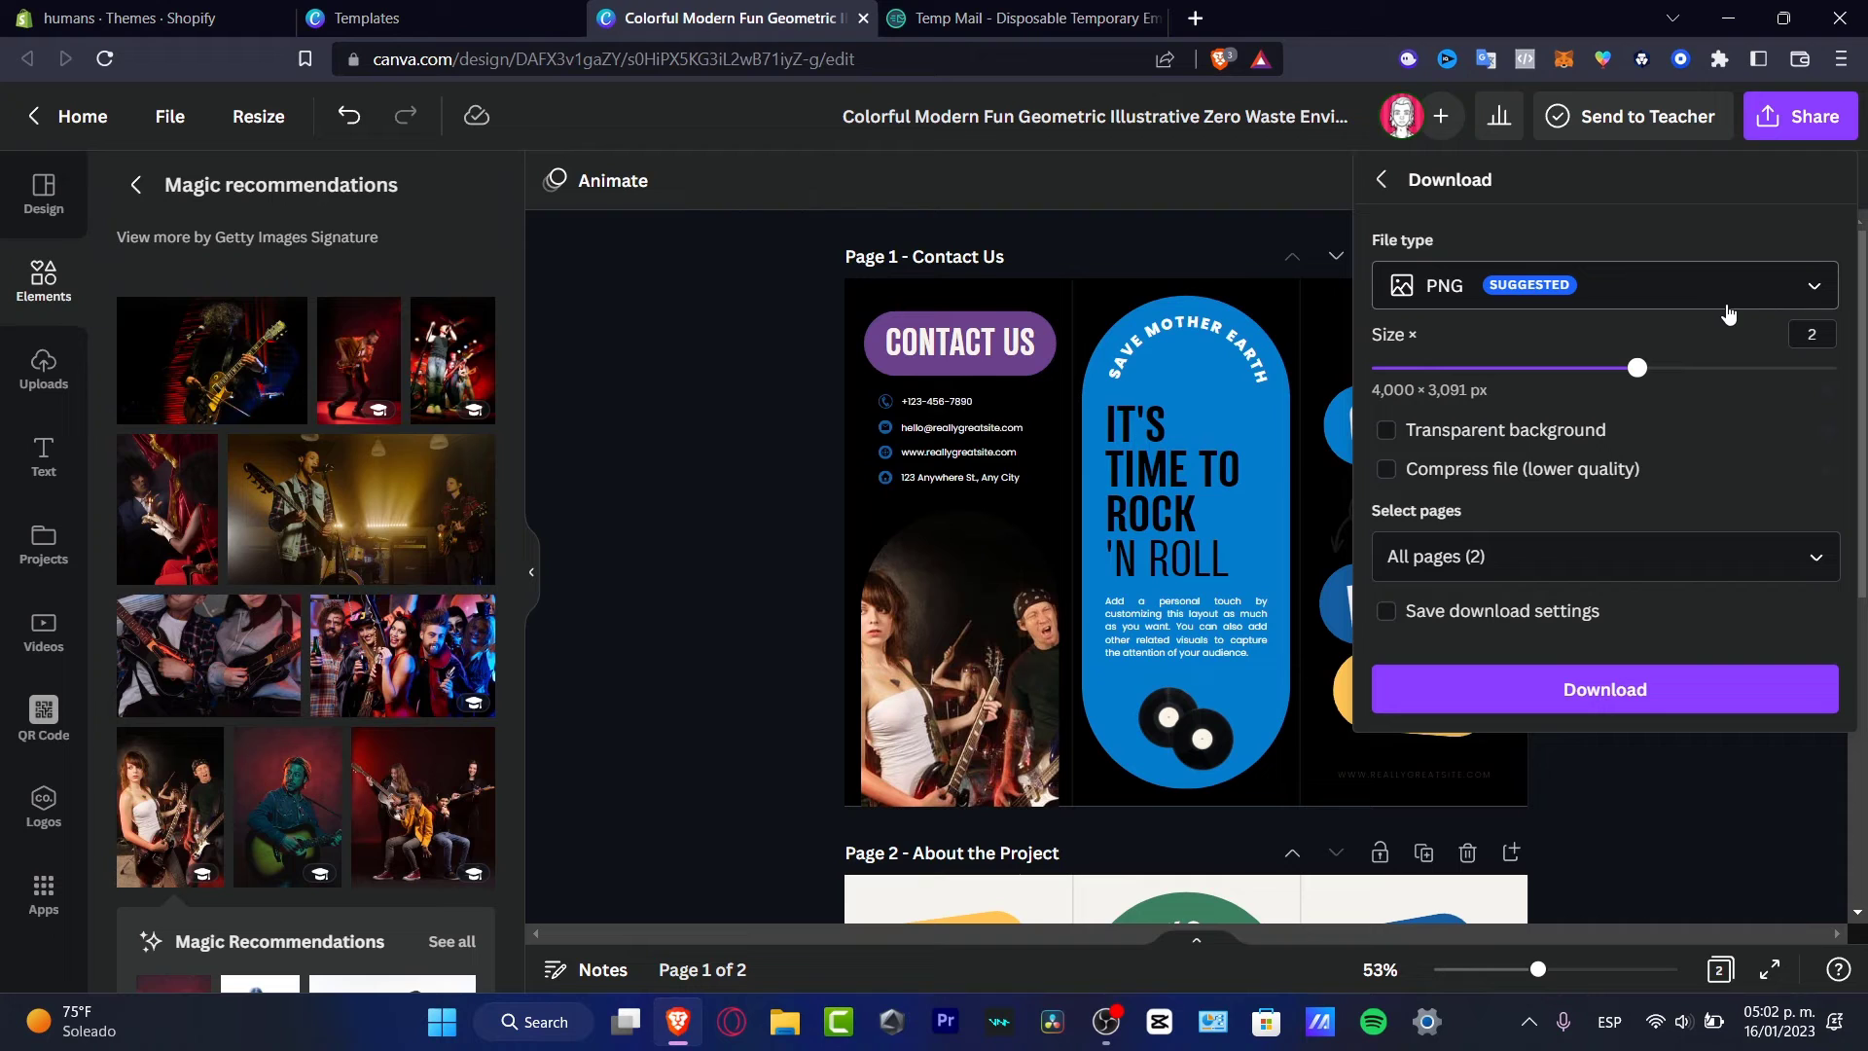
Change the download file type to PDF Standard and download all pages of the brochure
{"action": "left_click", "coordinate": [1503, 283]}
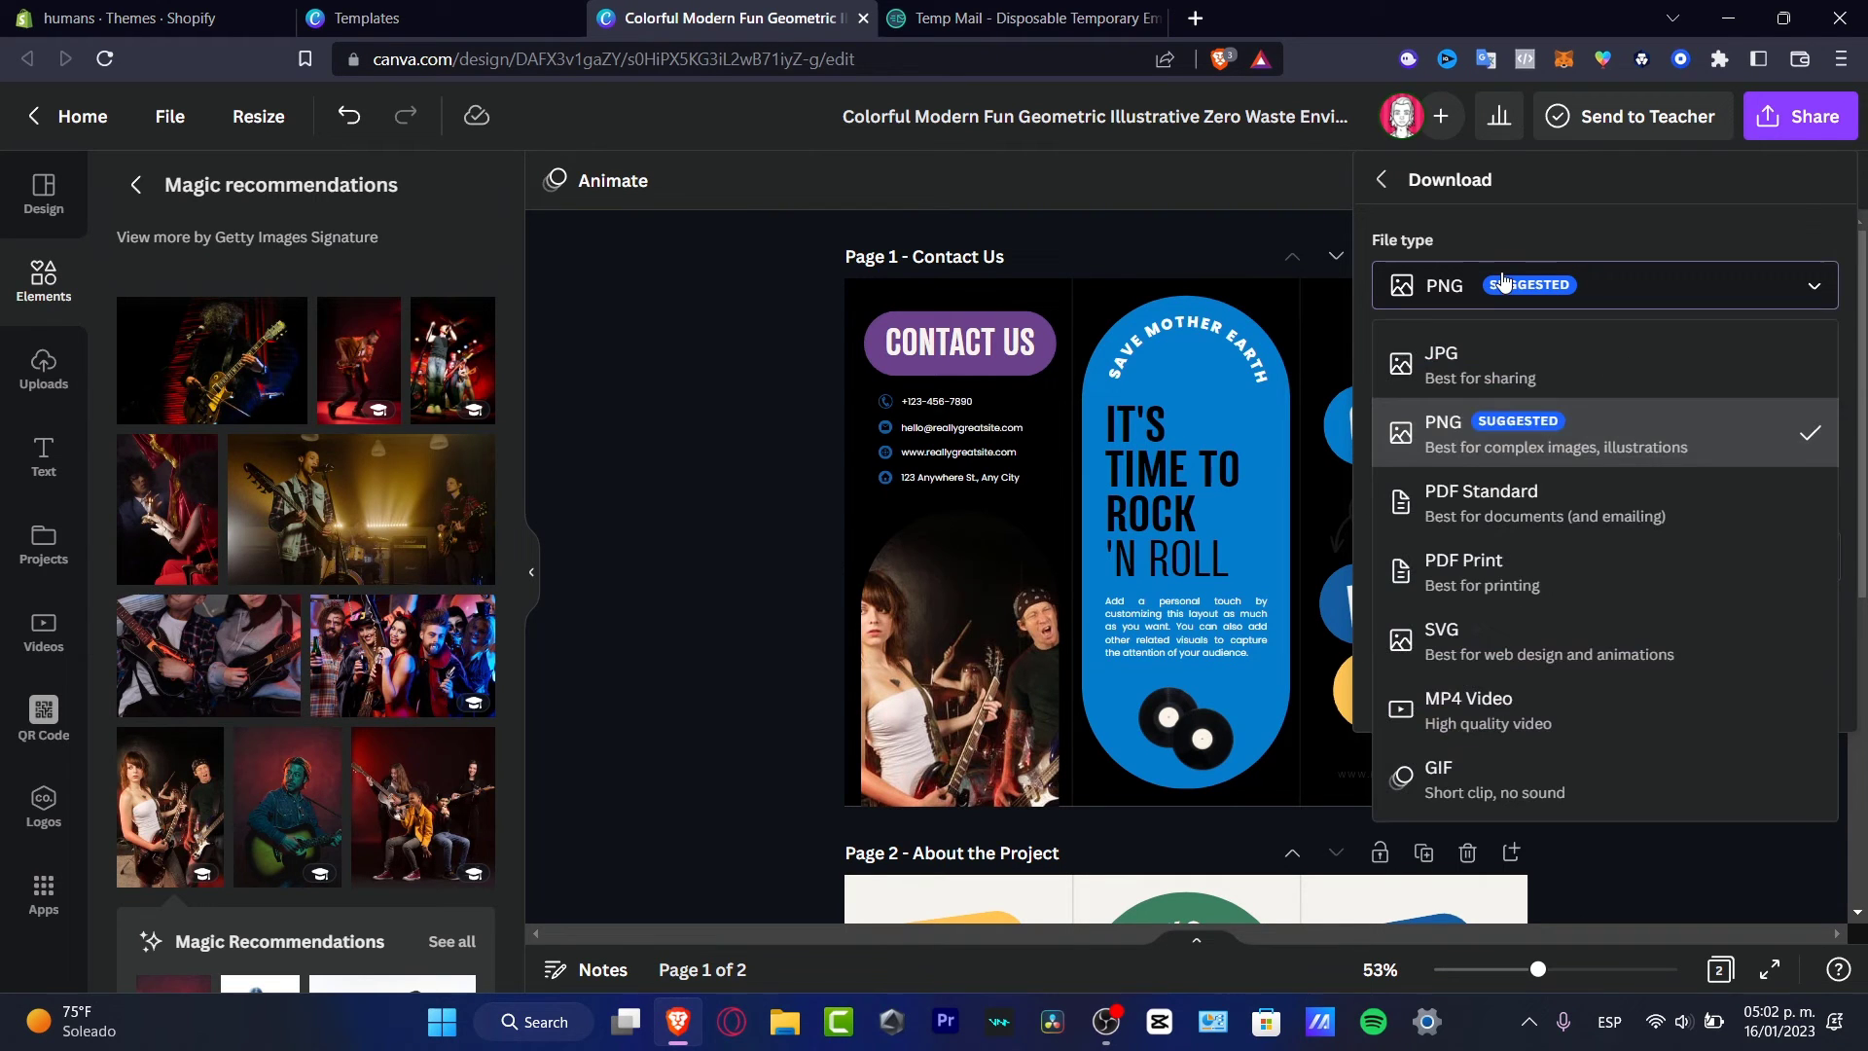
{"action": "left_click", "coordinate": [1678, 523]}
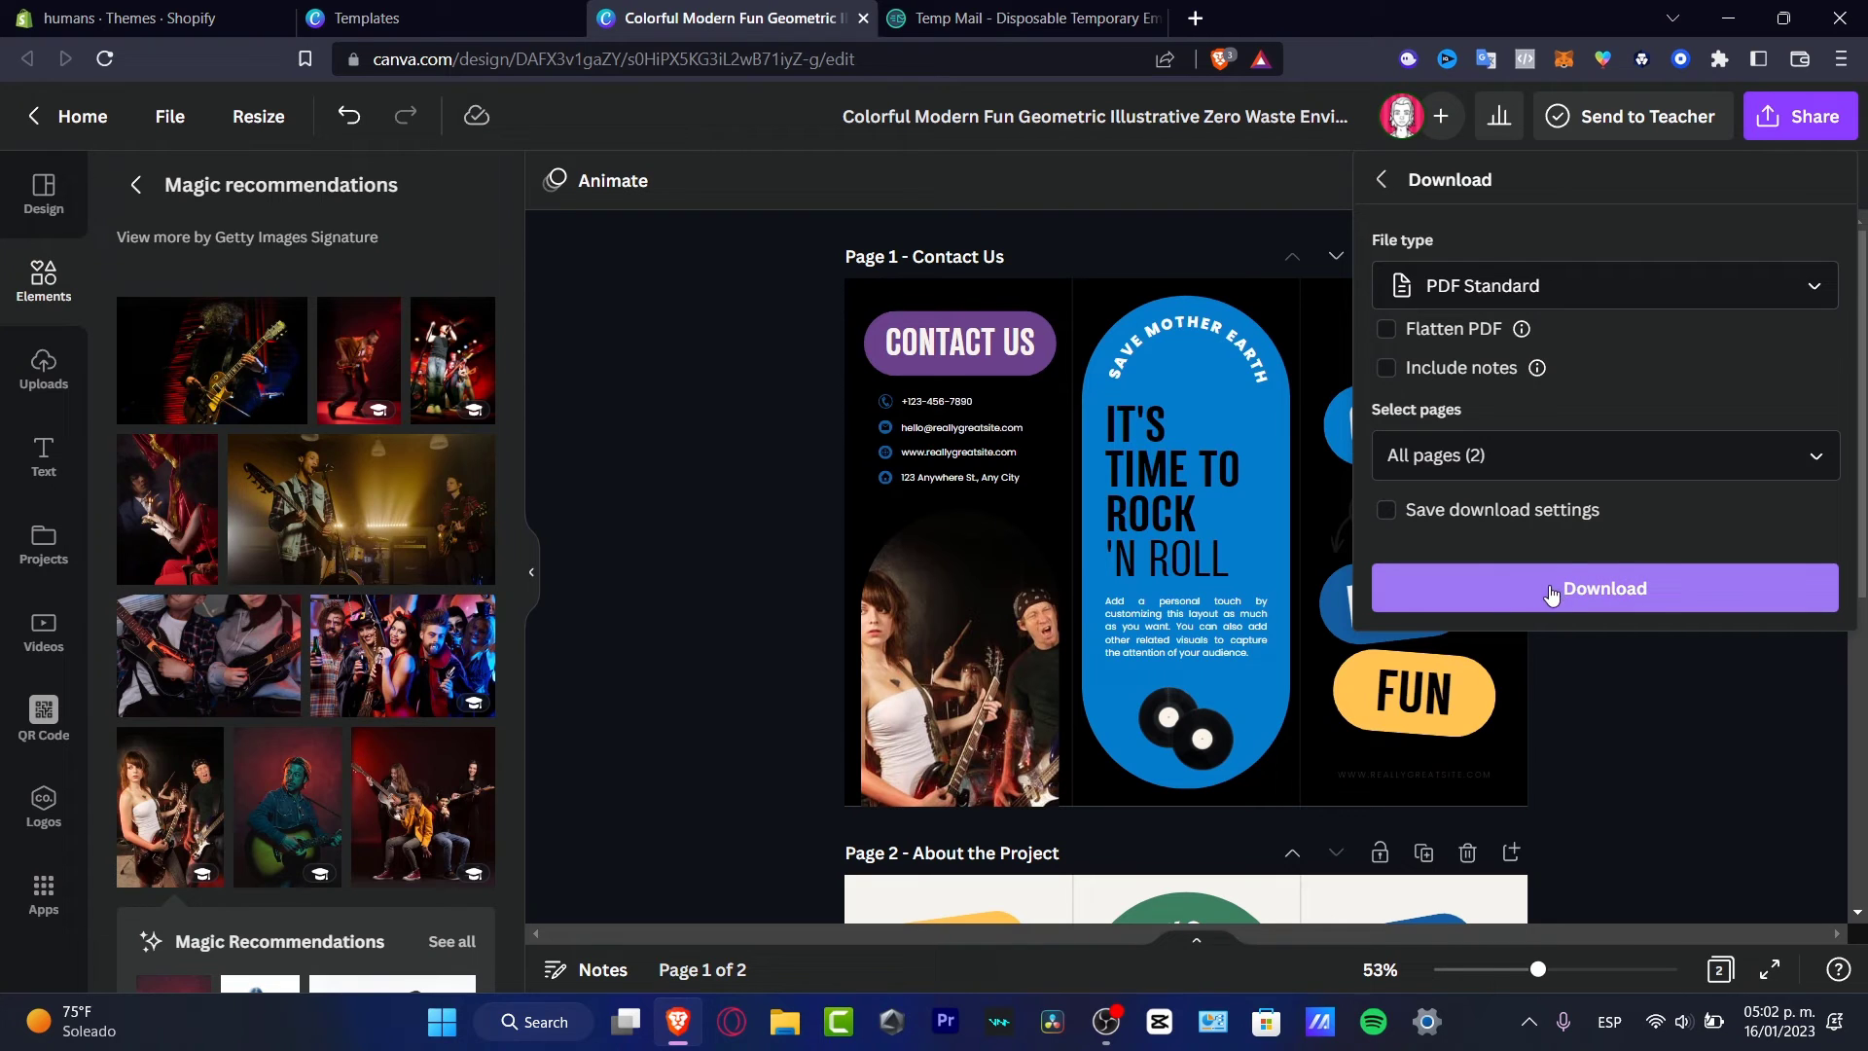
{"action": "left_click", "coordinate": [1607, 591]}
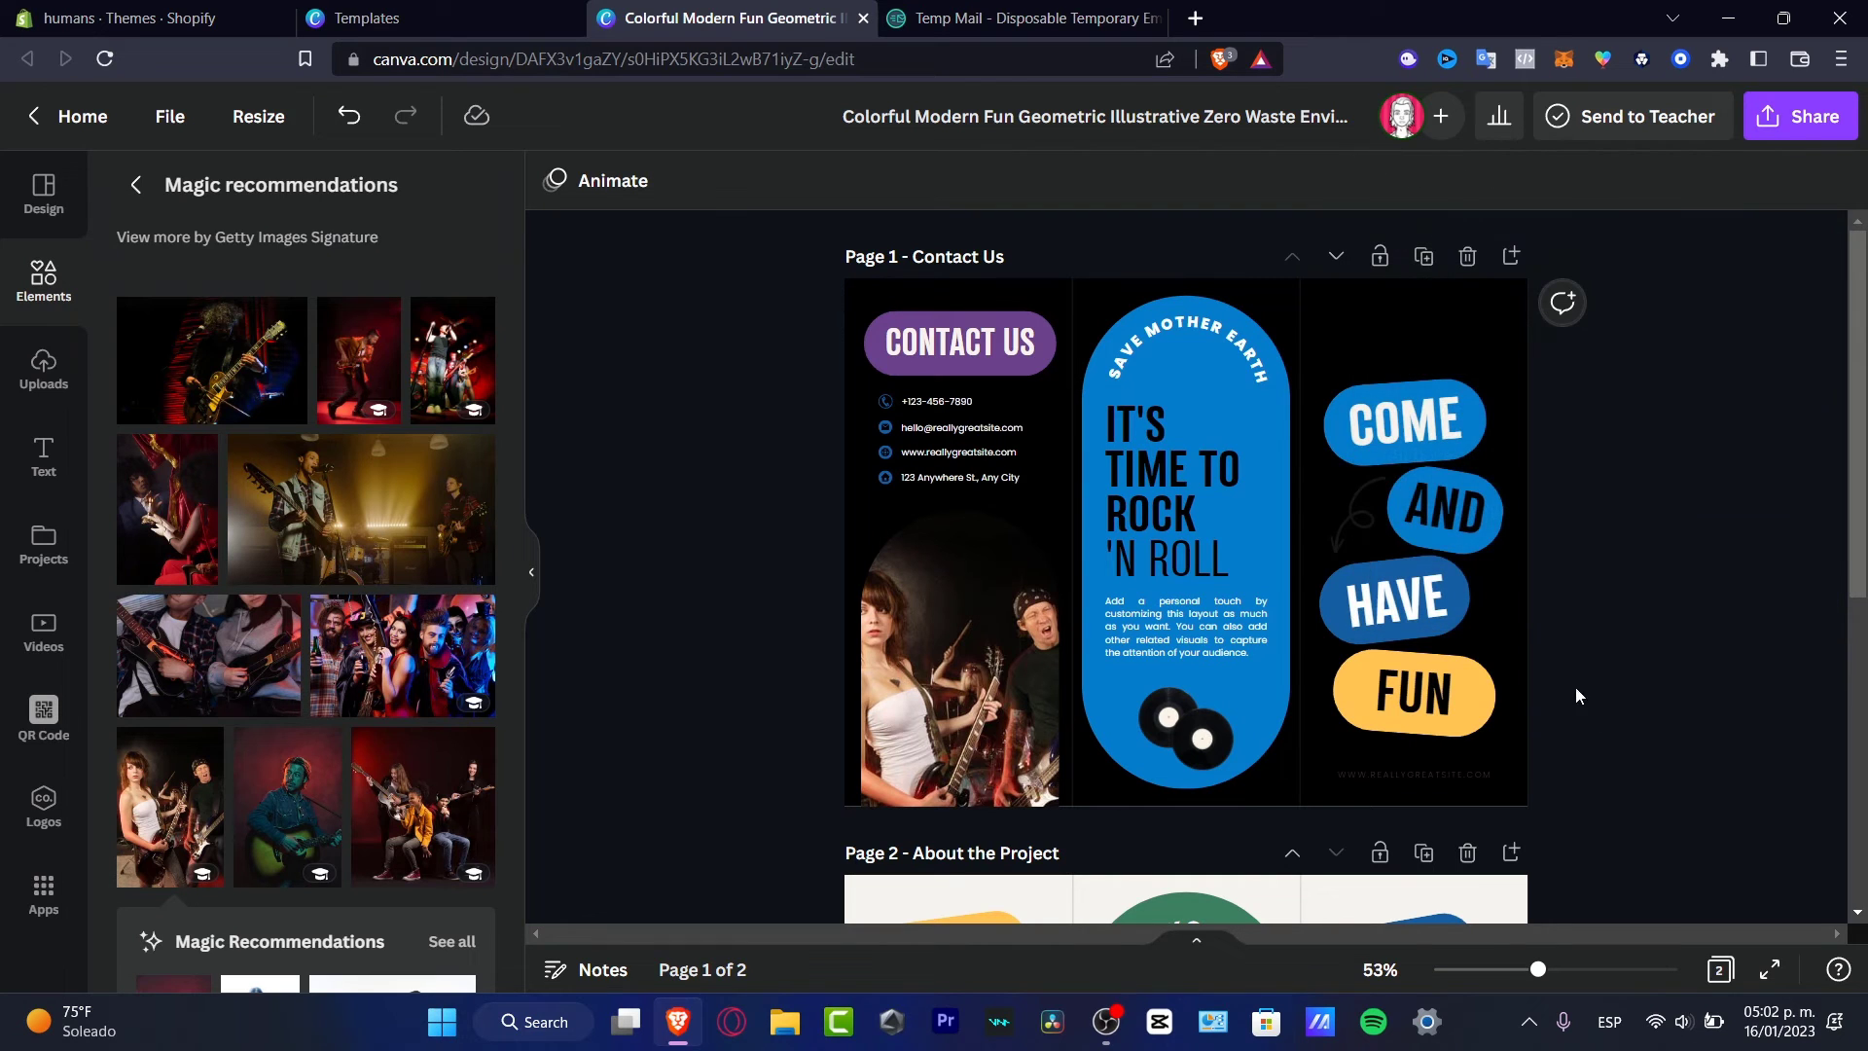
Leave the design for the home page, and open the Black And White Minimalist New Product Trifold Brochure from the brochure templates
{"action": "left_click", "coordinate": [66, 122]}
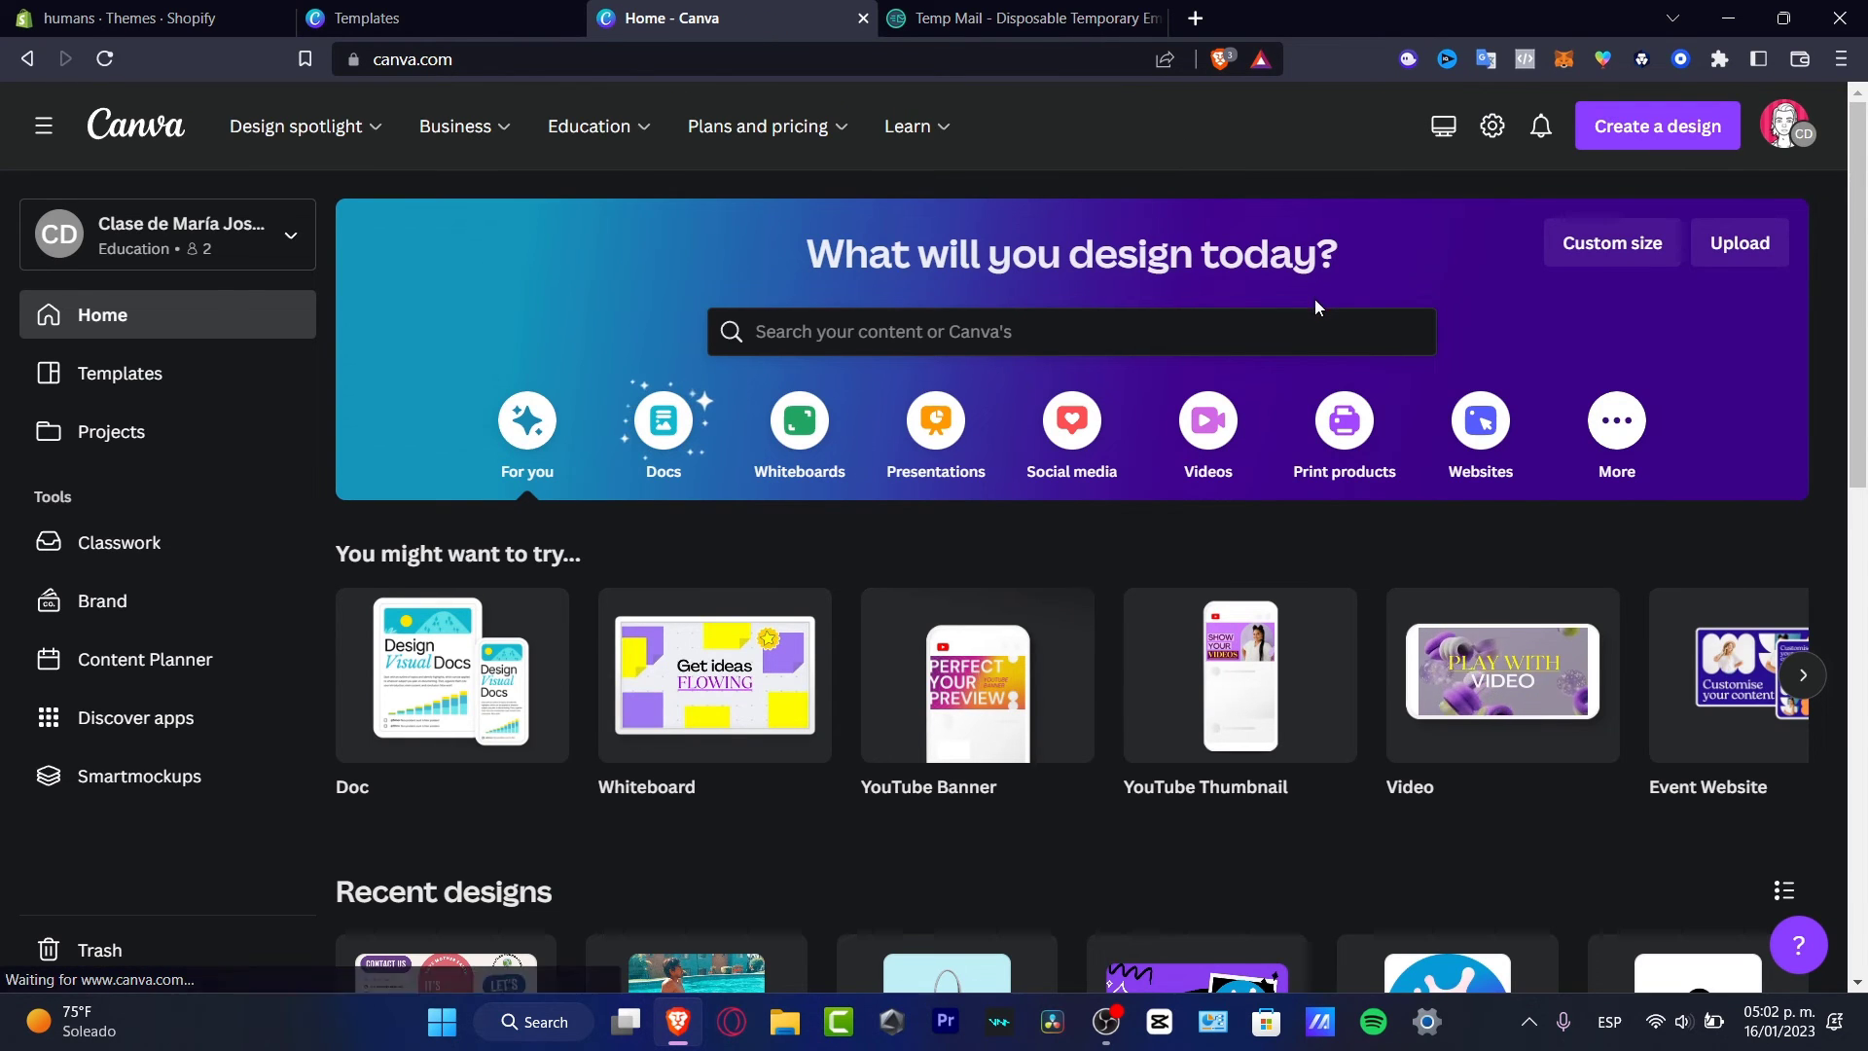
{"action": "scroll", "coordinate": [1316, 302], "scroll_direction": "down", "scroll_amount": 4}
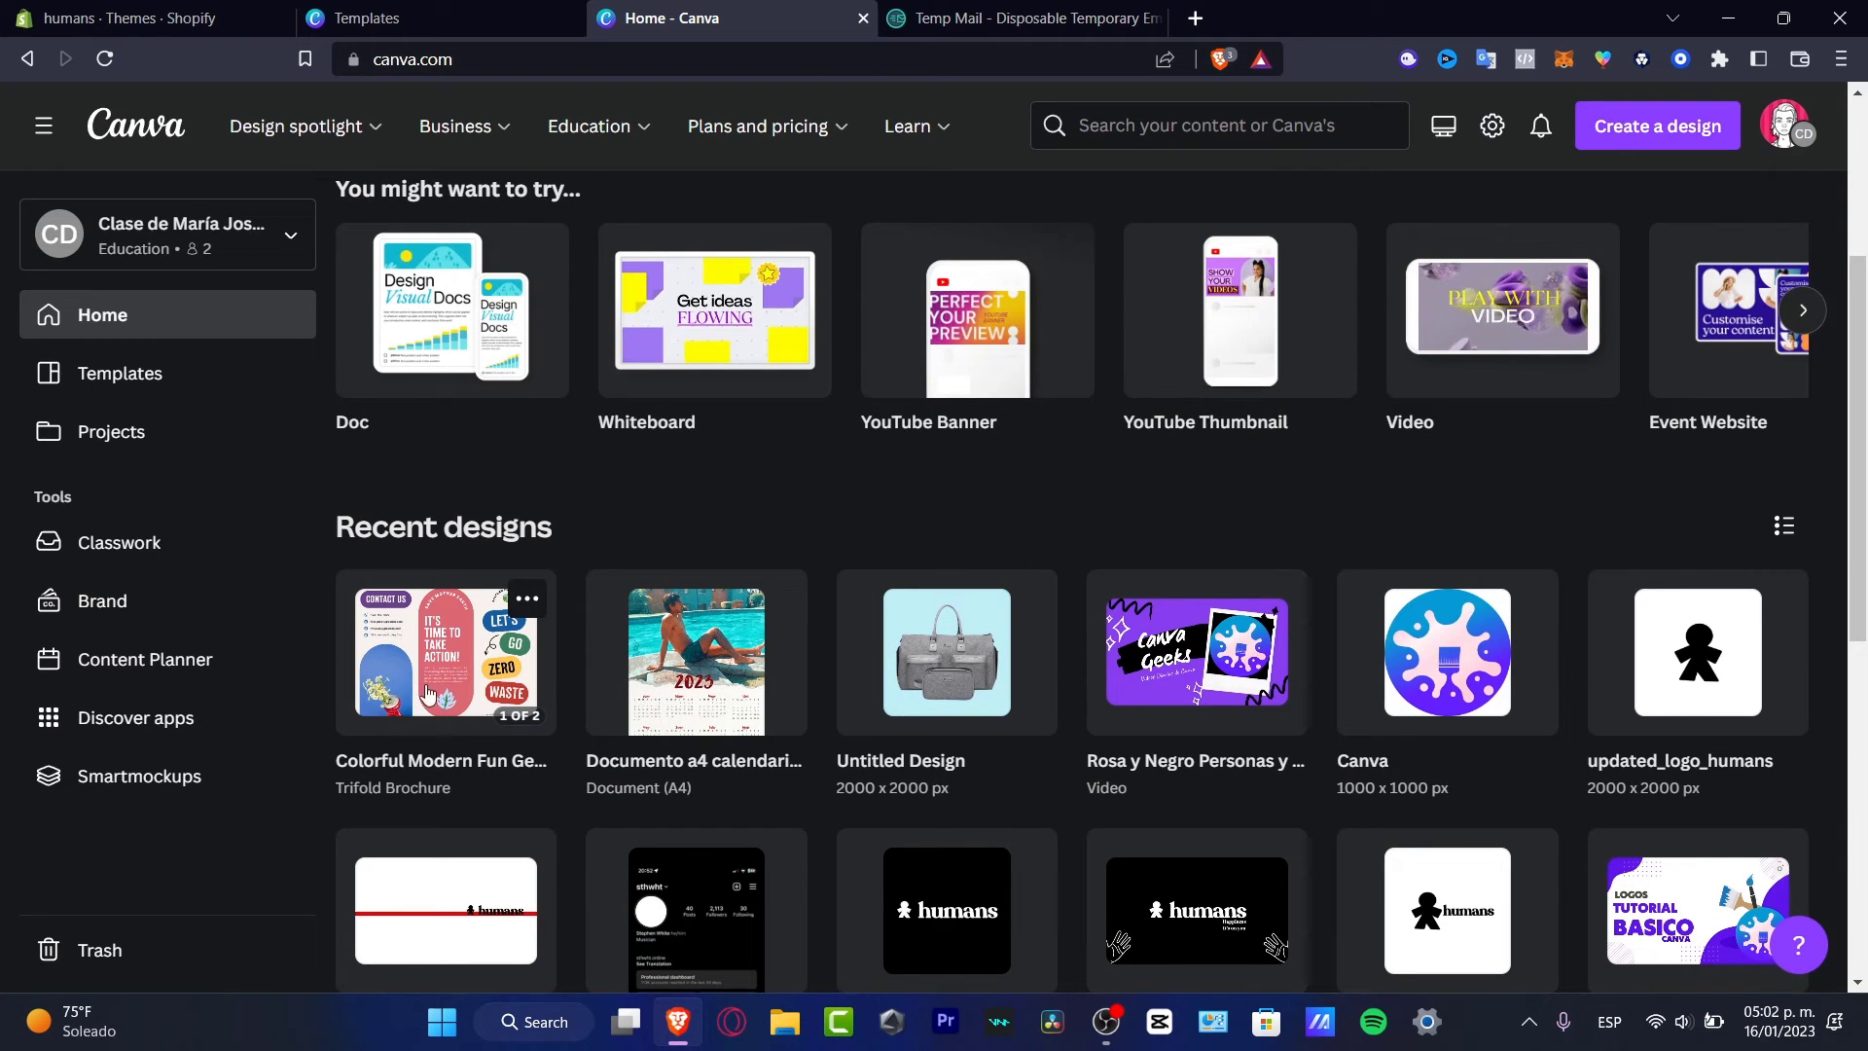
{"action": "left_click", "coordinate": [465, 14]}
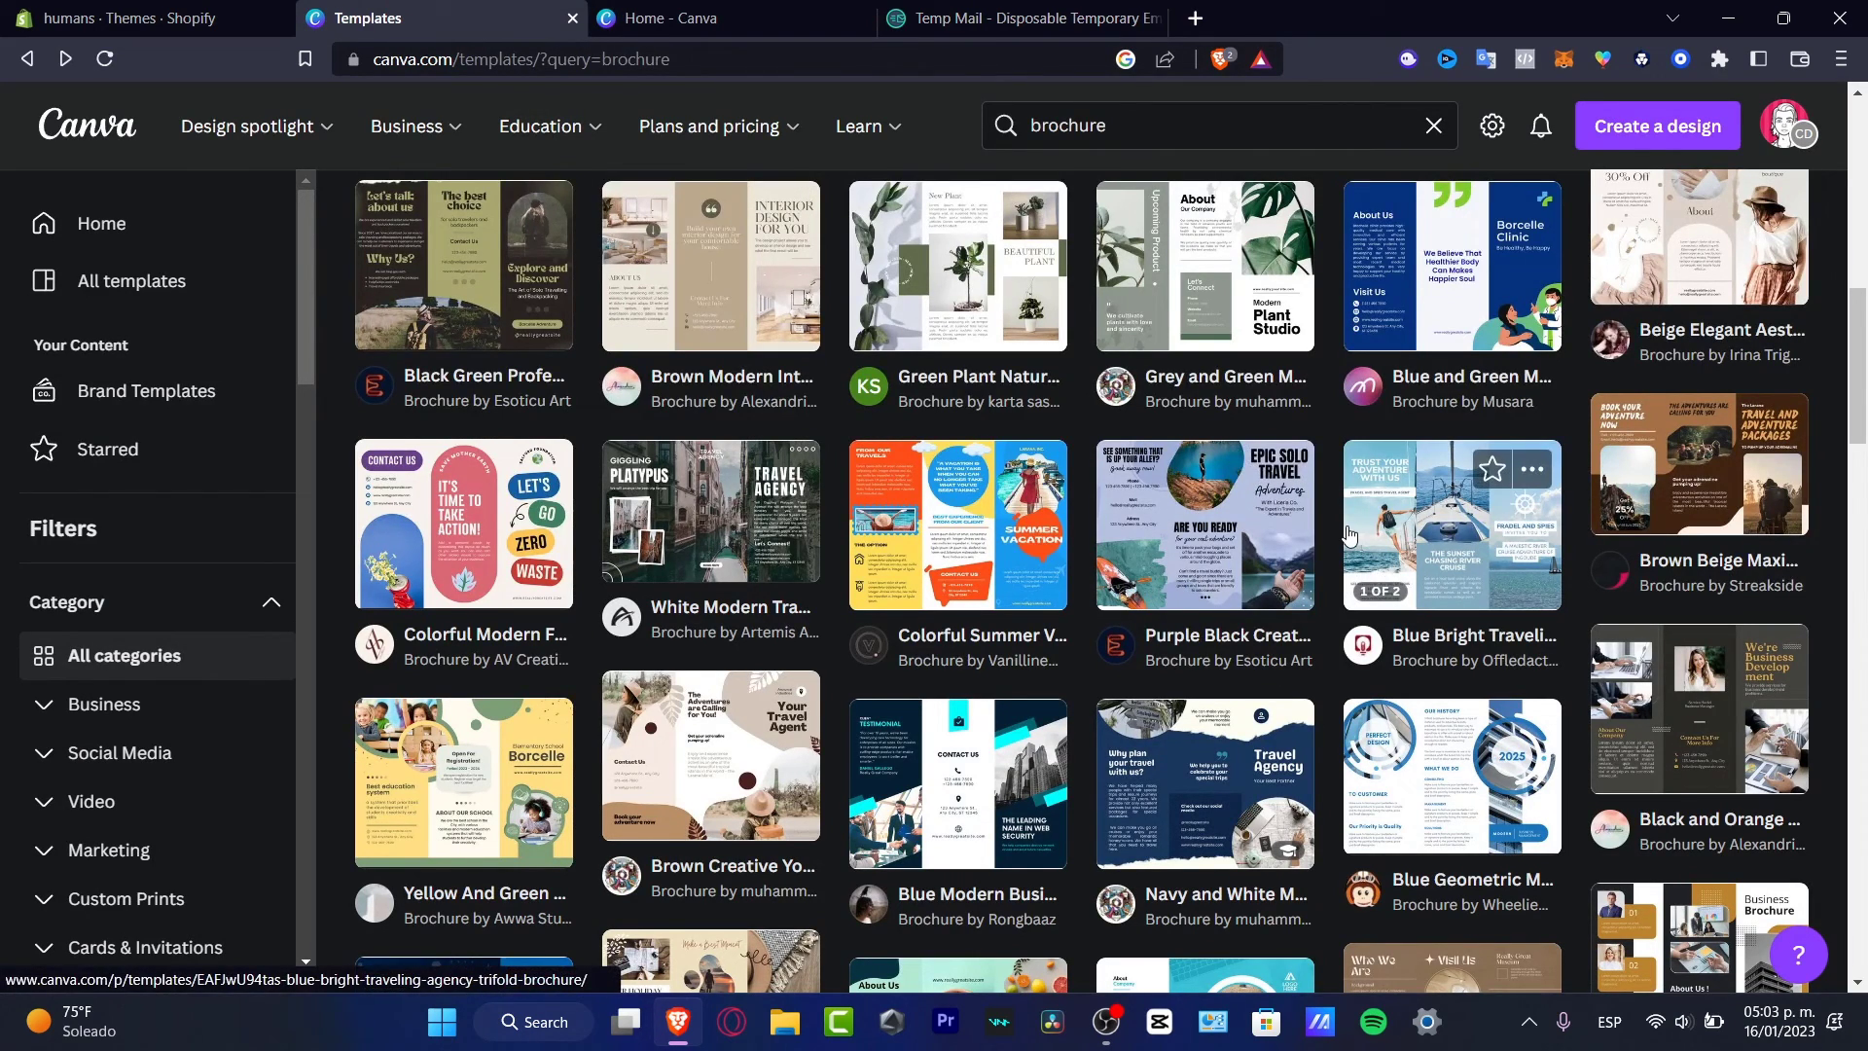
{"action": "scroll", "coordinate": [1348, 534], "scroll_direction": "down", "scroll_amount": 7}
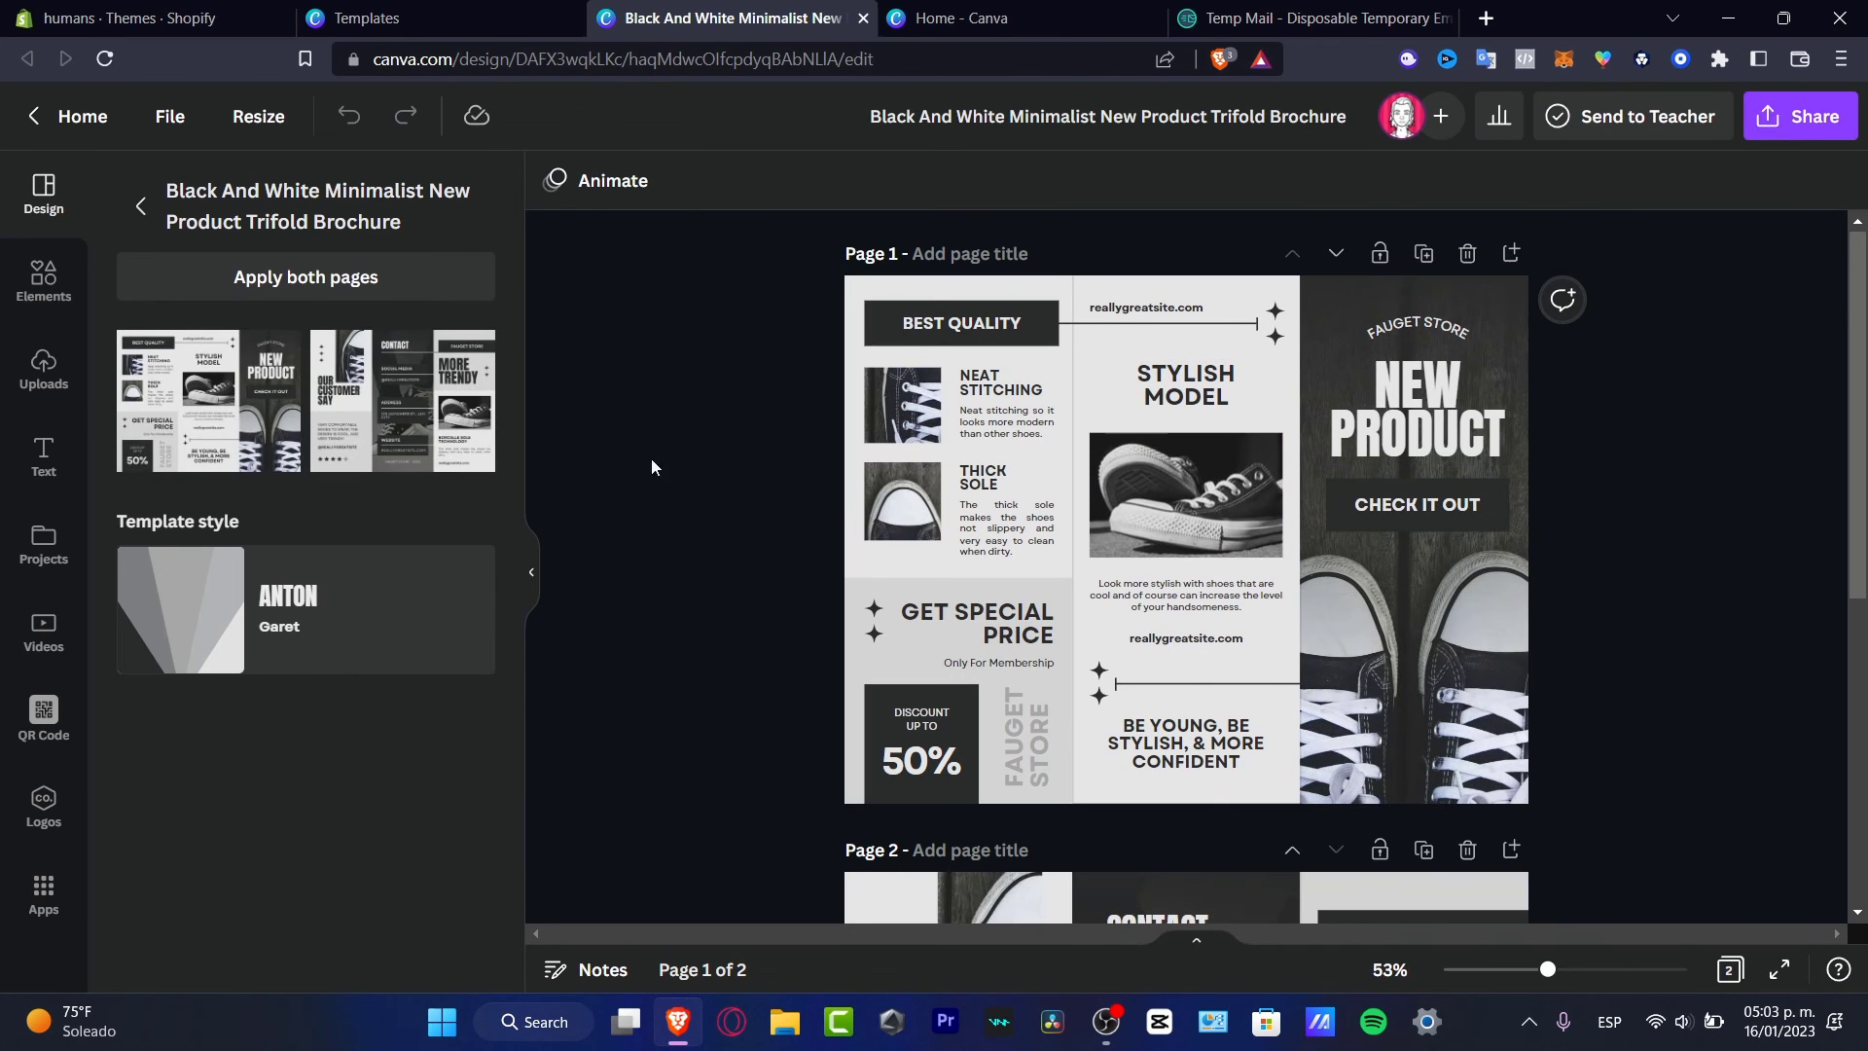
Search the elements for "rock" graphics and add the yellow lightning bolts to page 1
{"action": "left_click", "coordinate": [43, 280]}
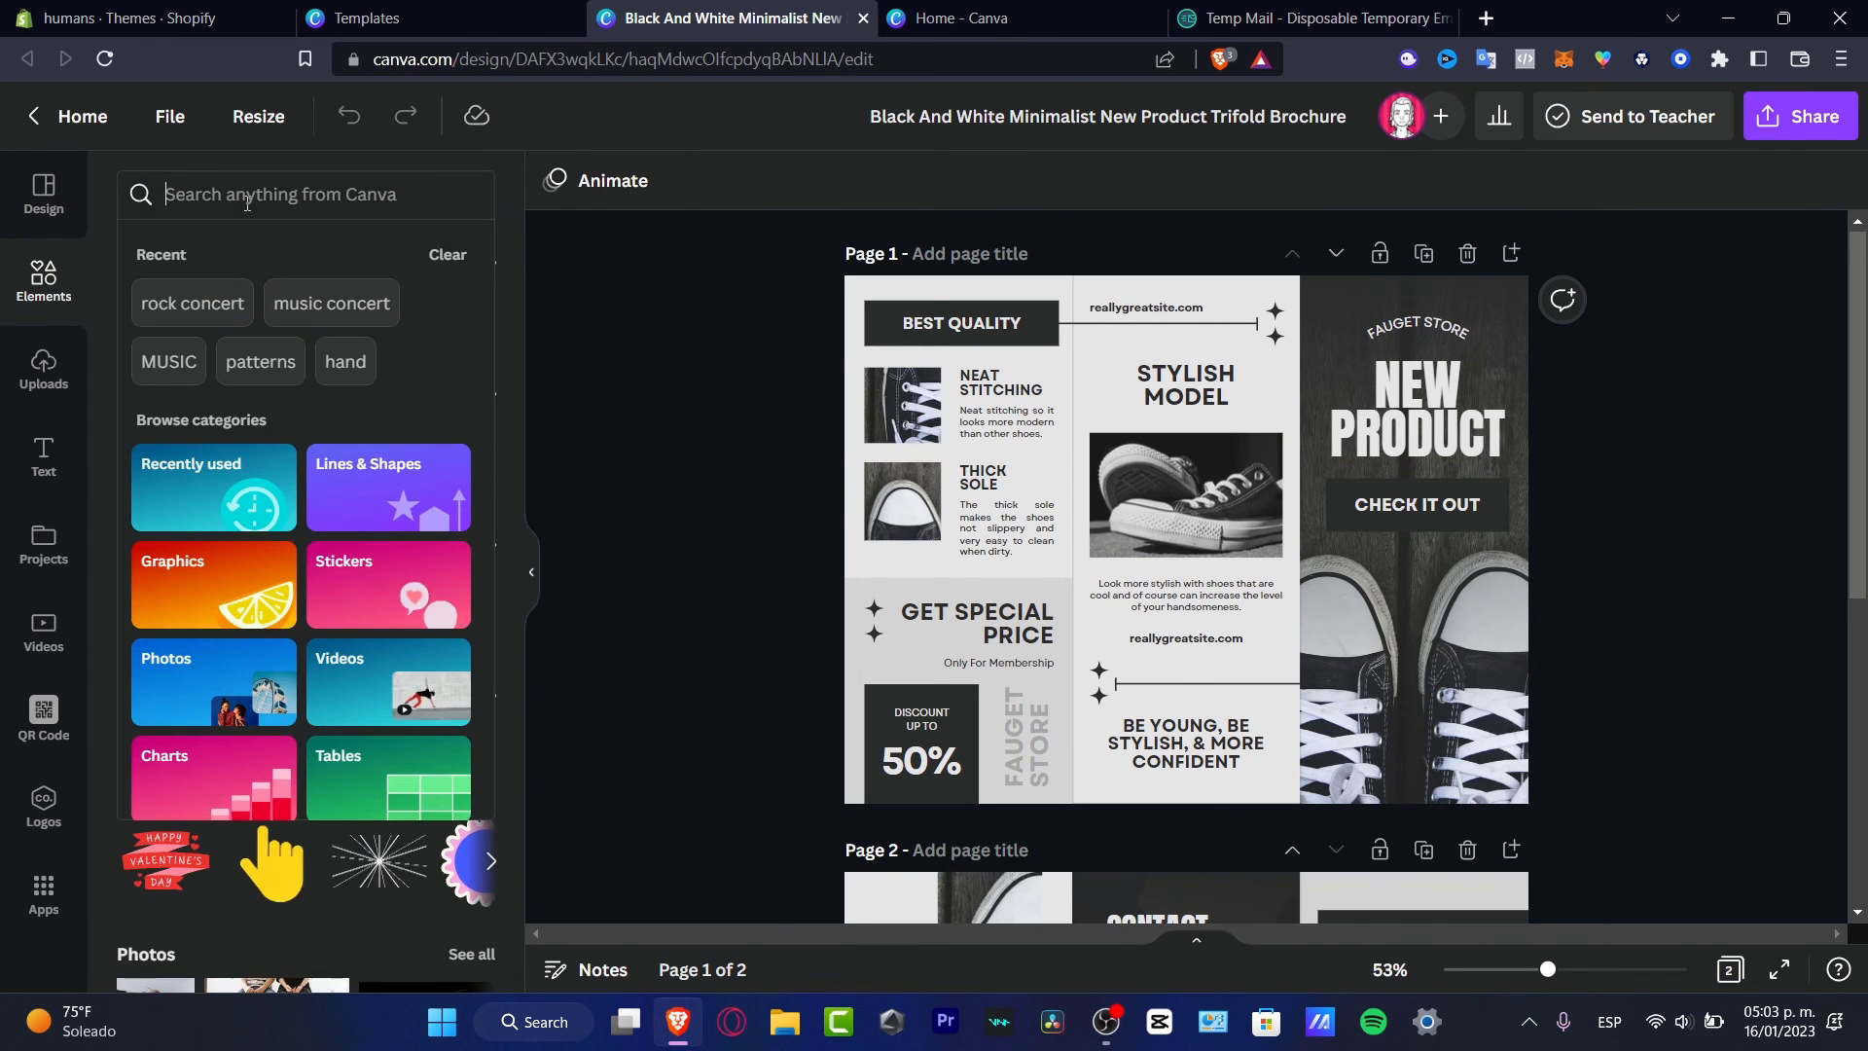
{"action": "type", "text": "rock"}
{"action": "key", "text": "Return"}
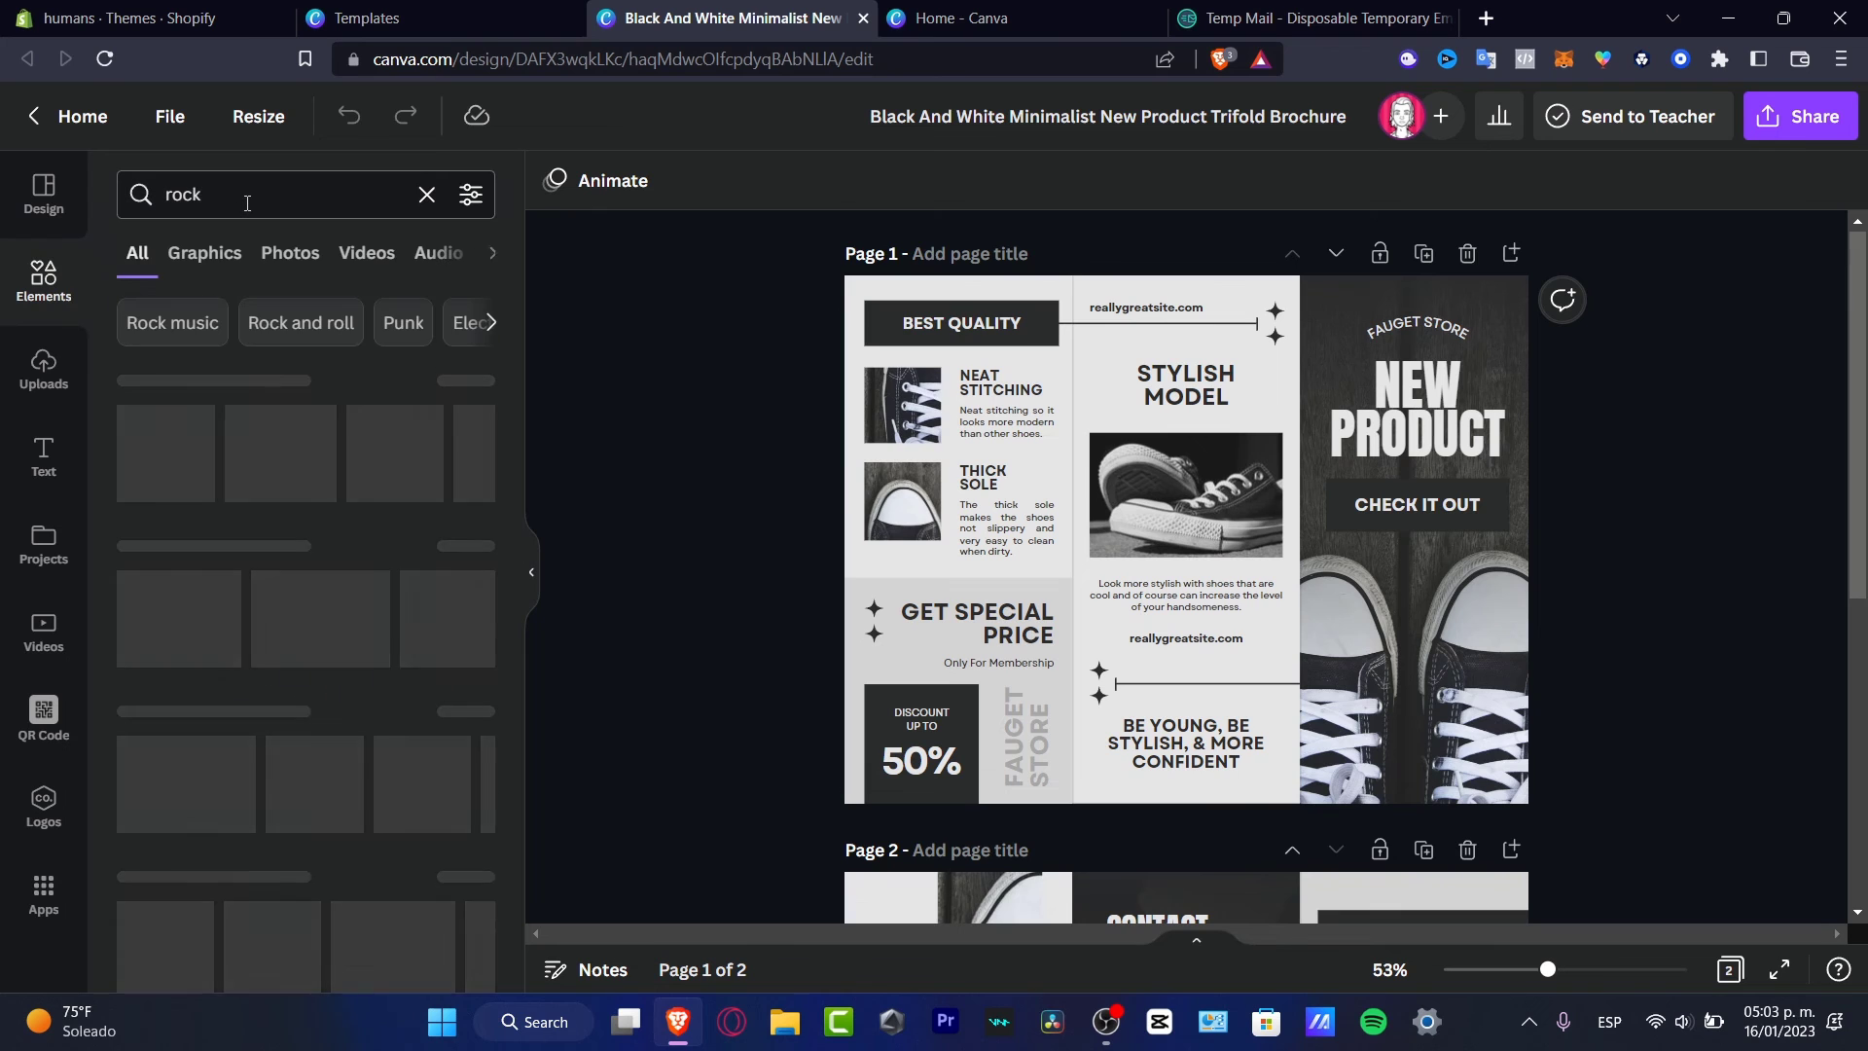
{"action": "left_click", "coordinate": [233, 253]}
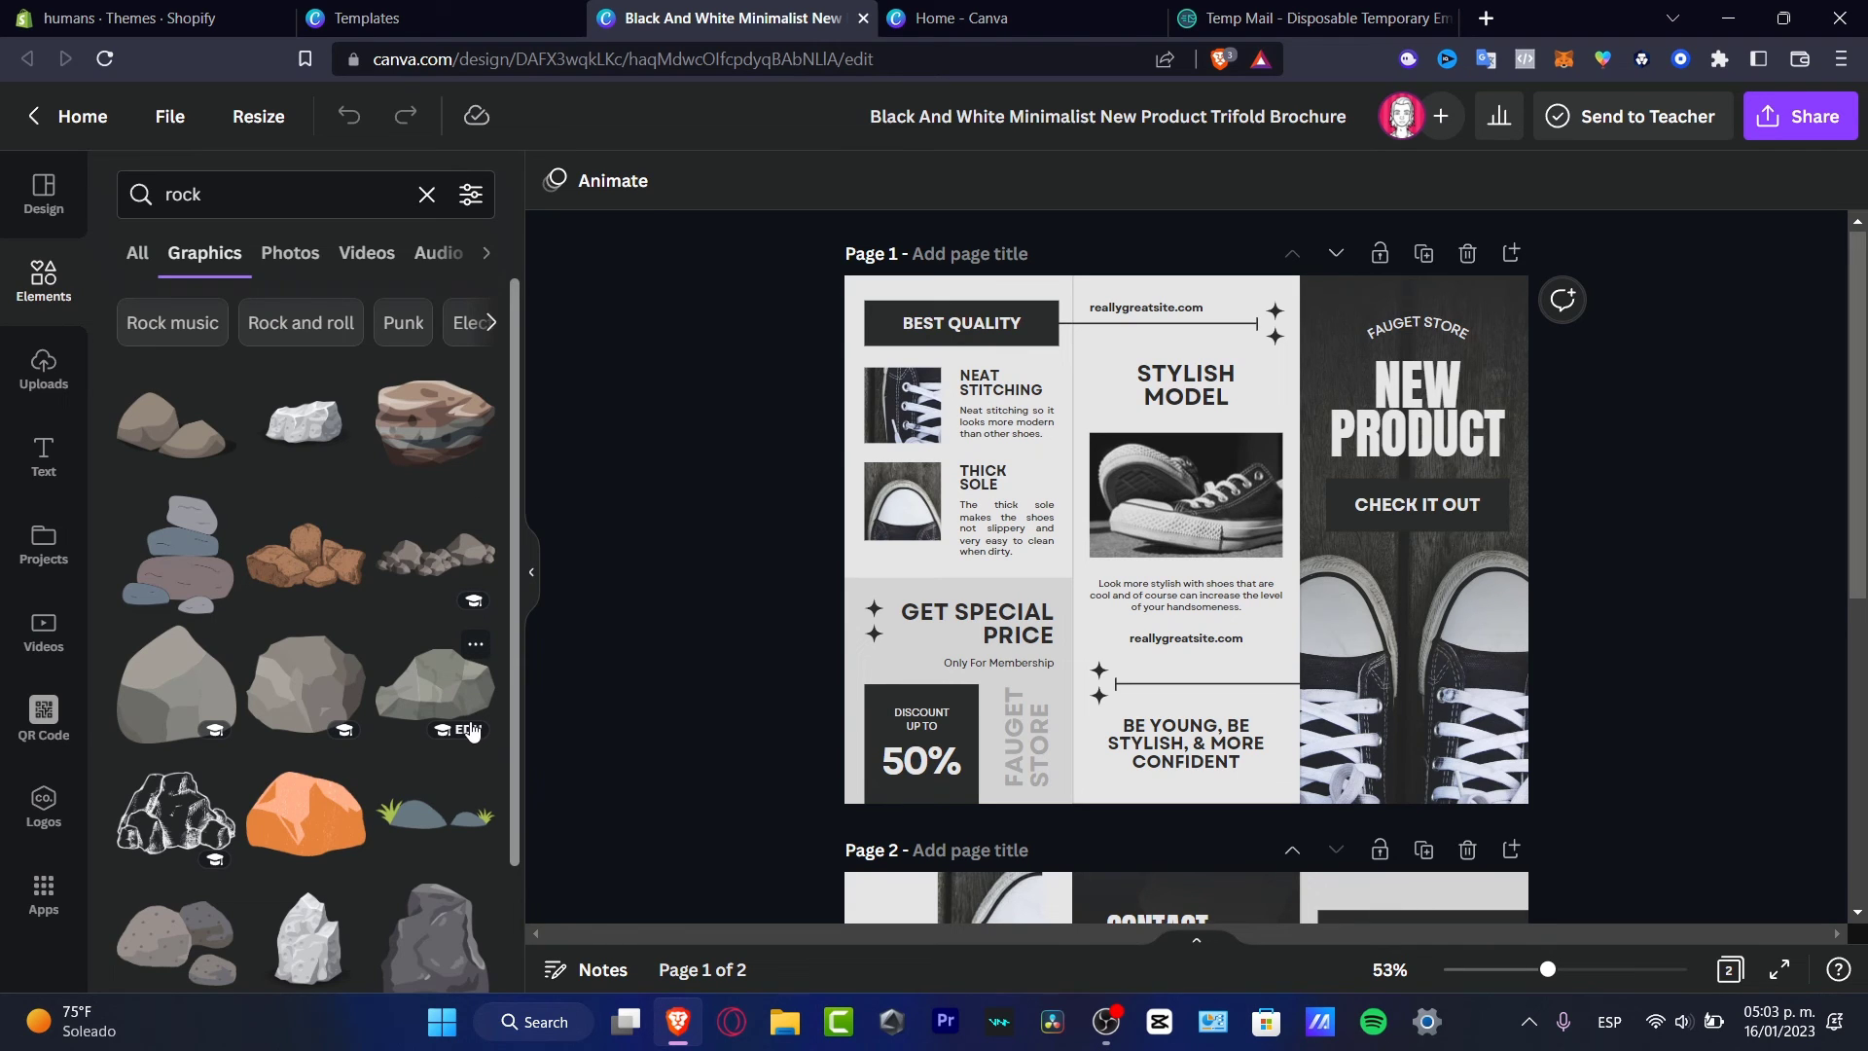
{"action": "scroll", "coordinate": [464, 725], "scroll_direction": "down", "scroll_amount": 10}
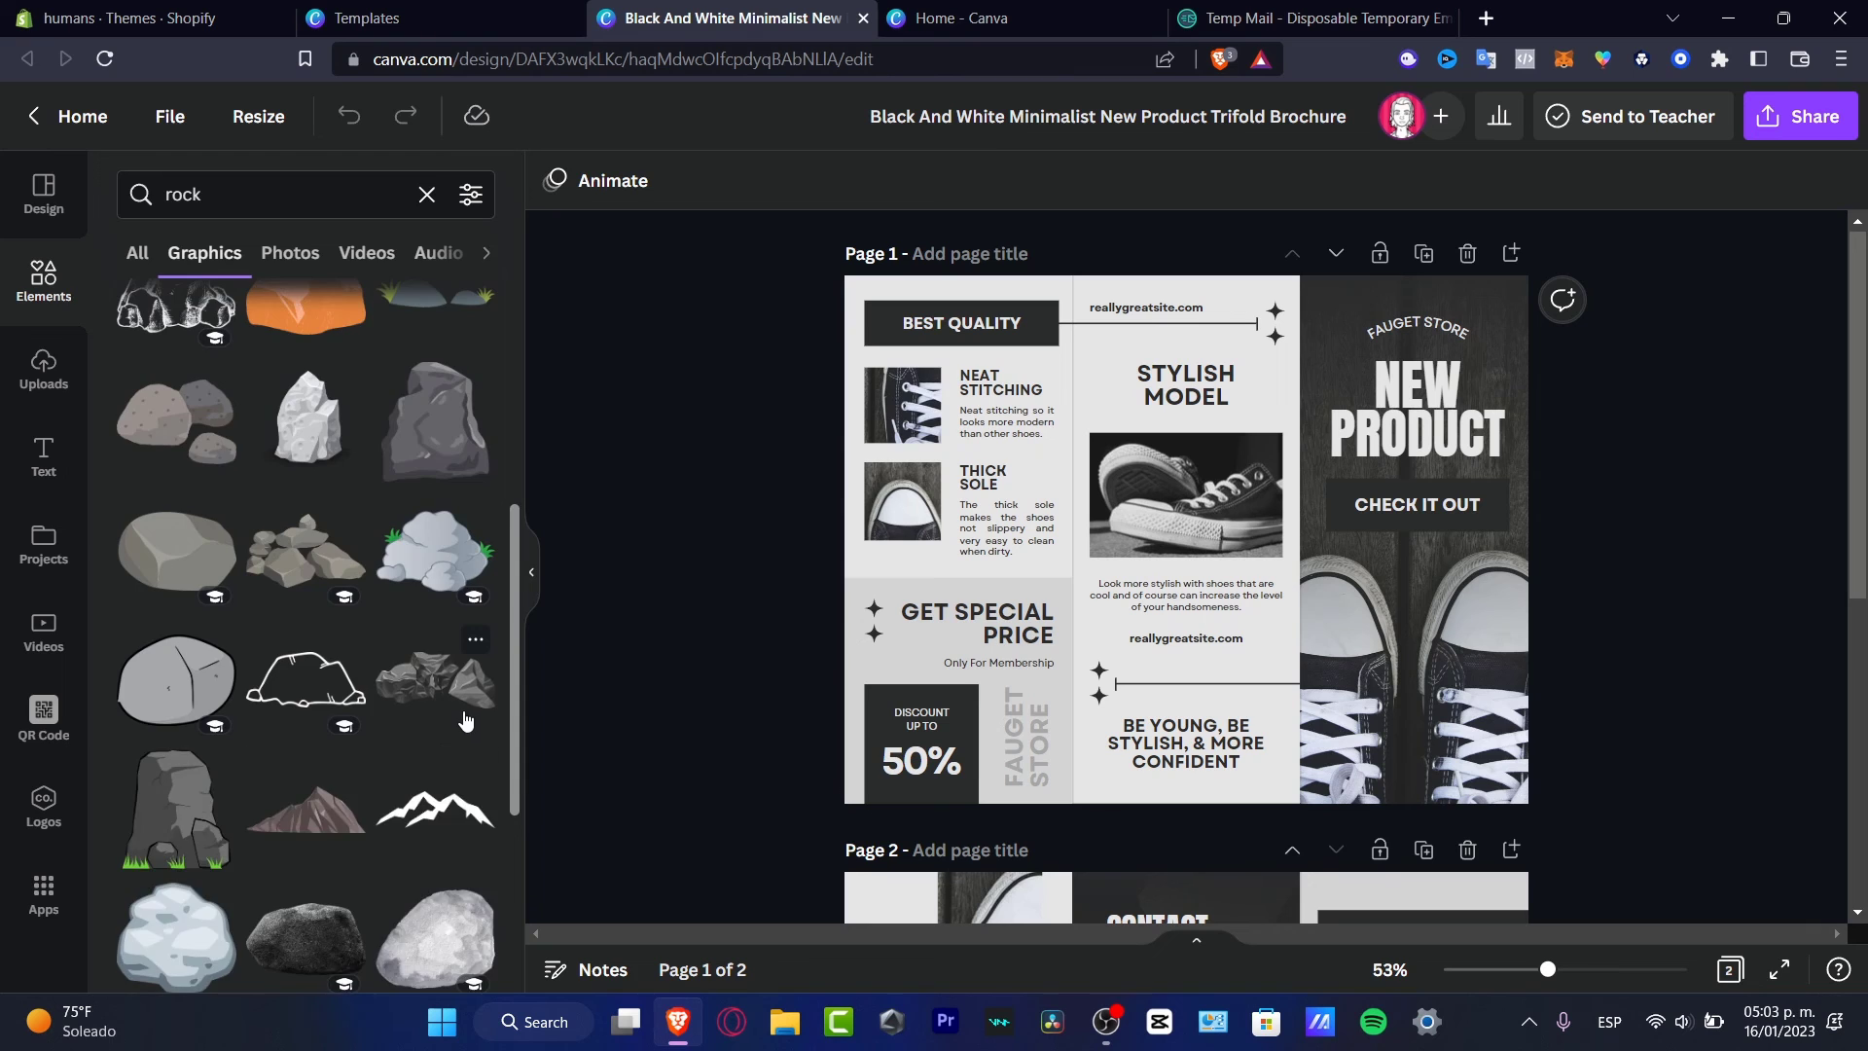
{"action": "scroll", "coordinate": [461, 704], "scroll_direction": "down", "scroll_amount": 1}
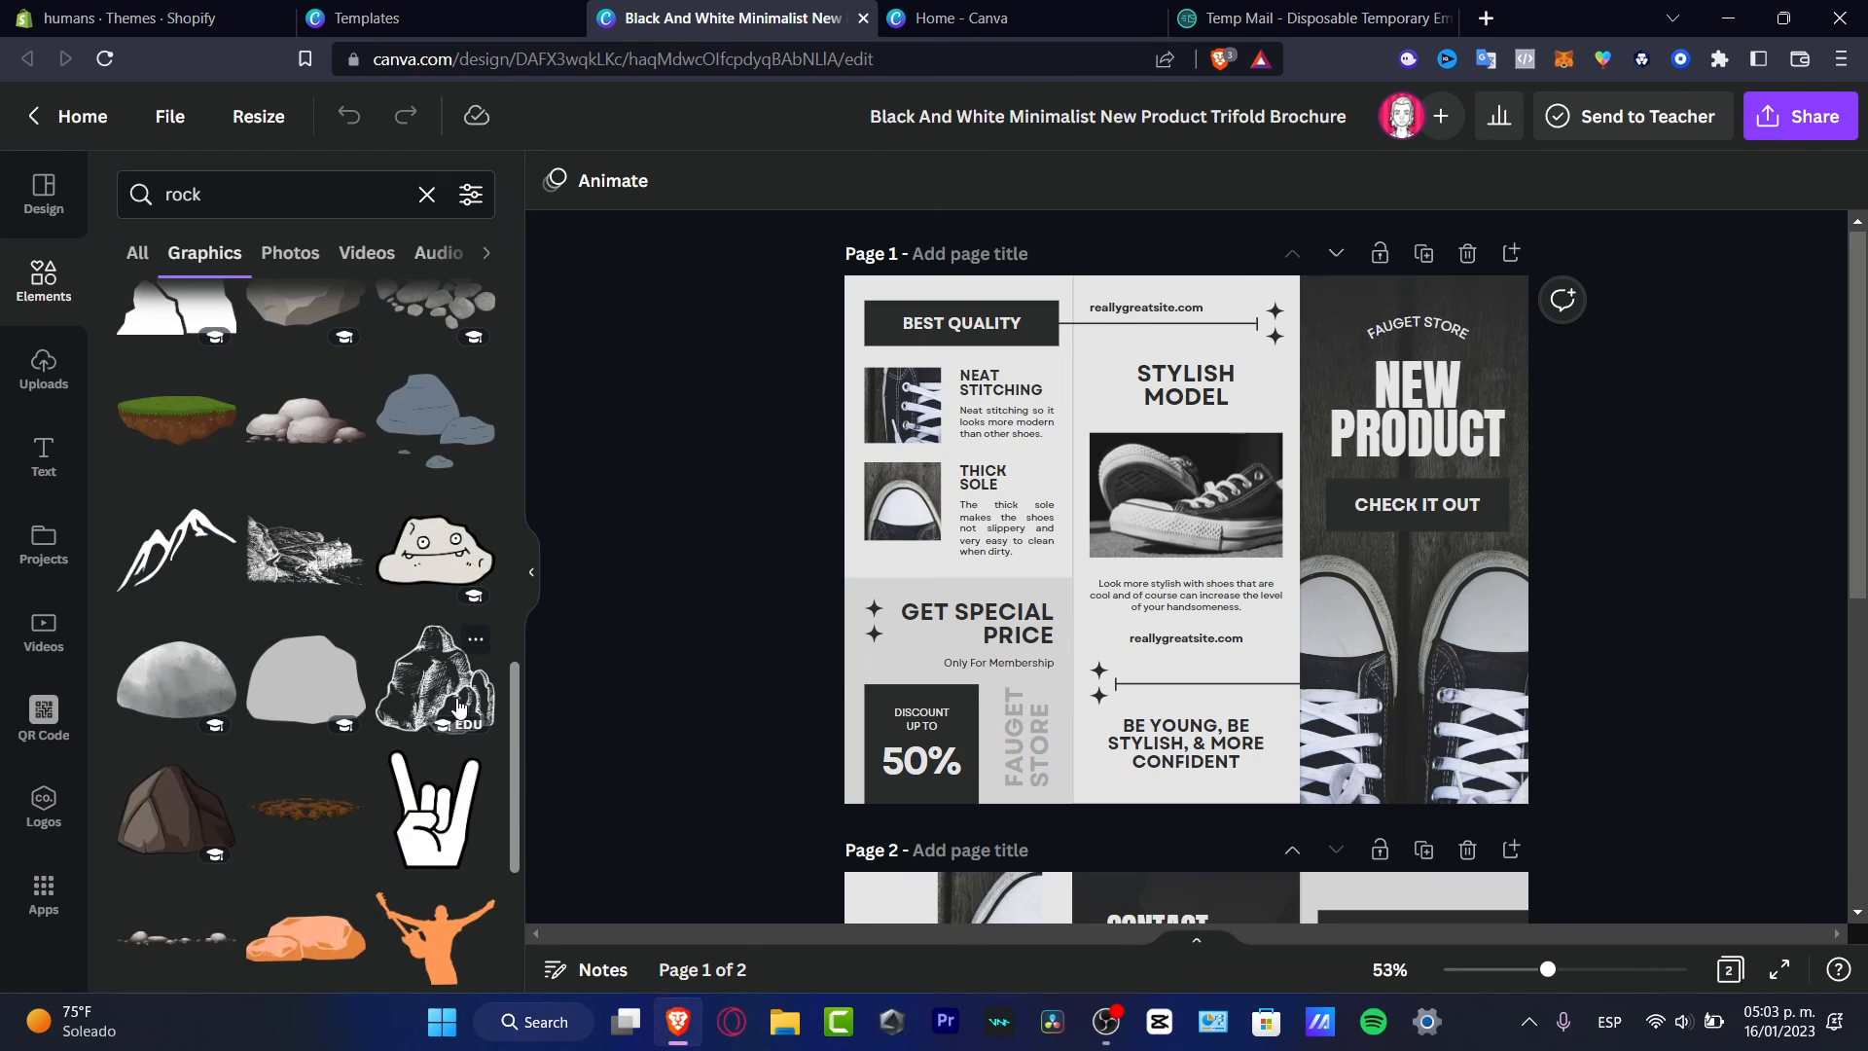
{"action": "scroll", "coordinate": [464, 700], "scroll_direction": "down", "scroll_amount": 3}
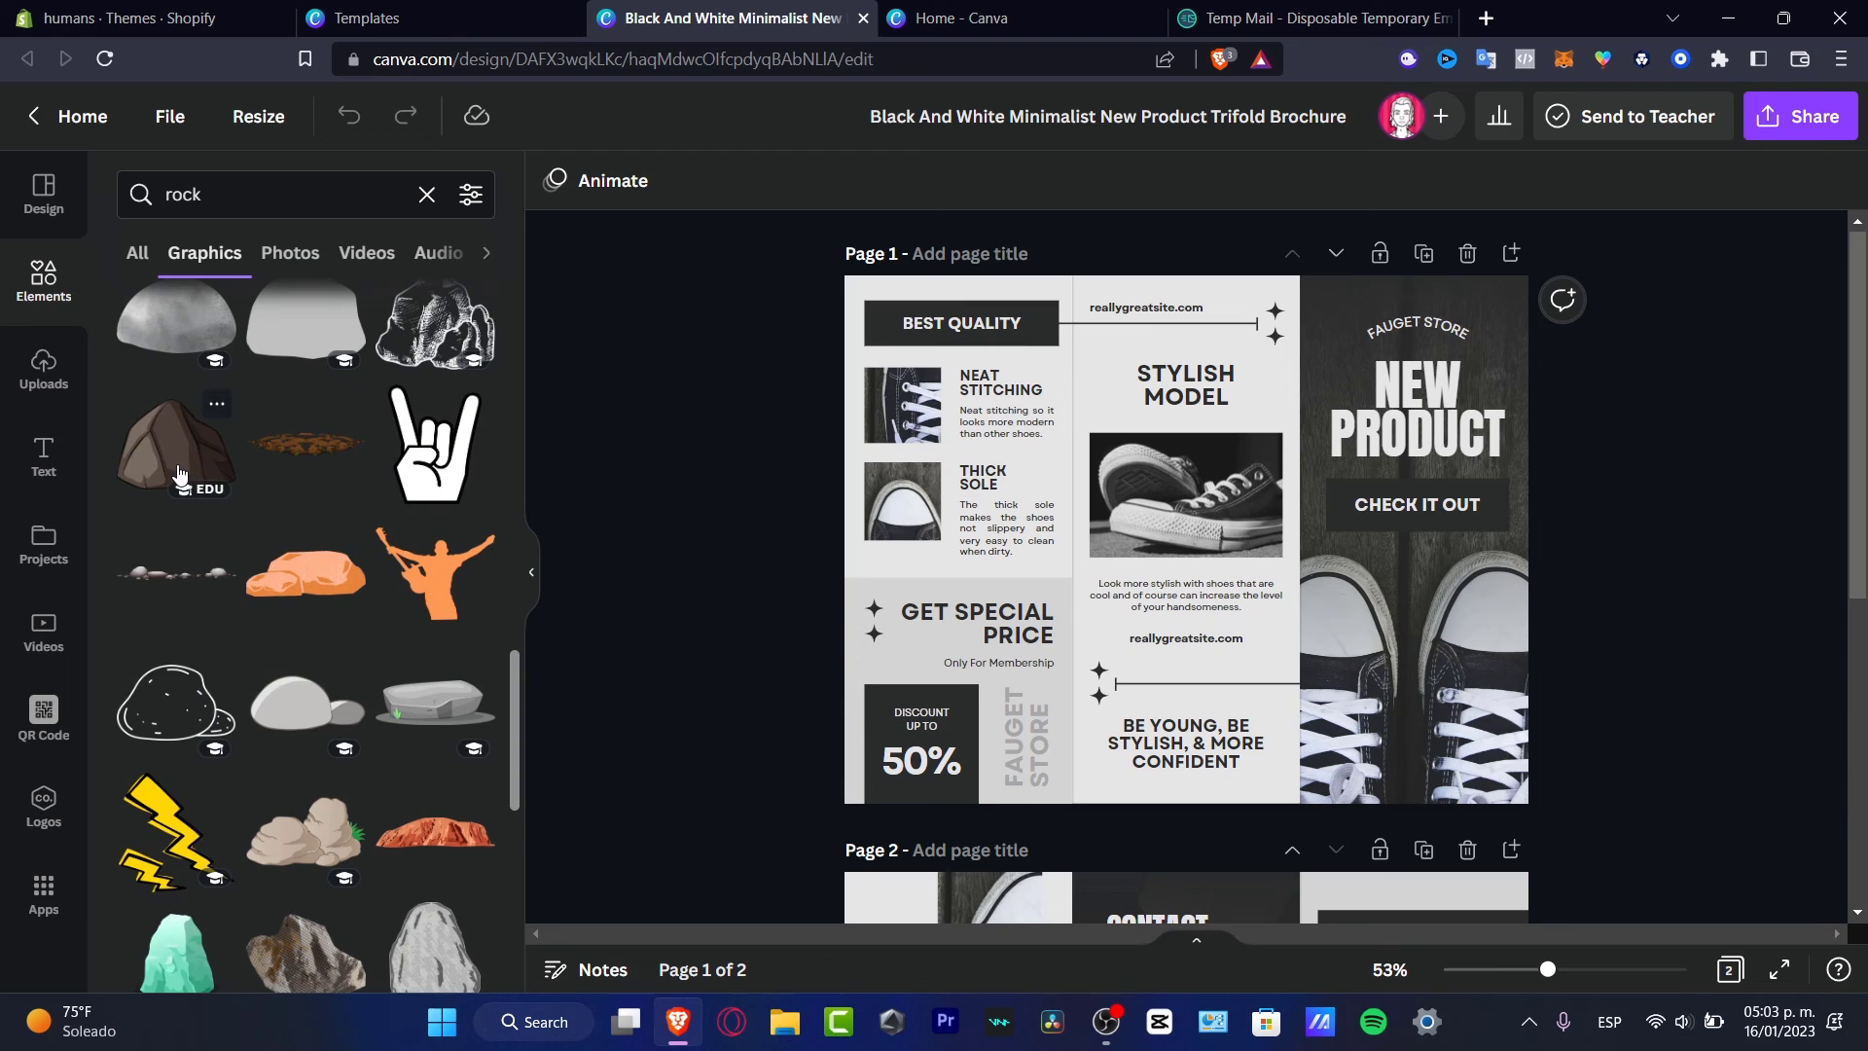
{"action": "left_click", "coordinate": [177, 825]}
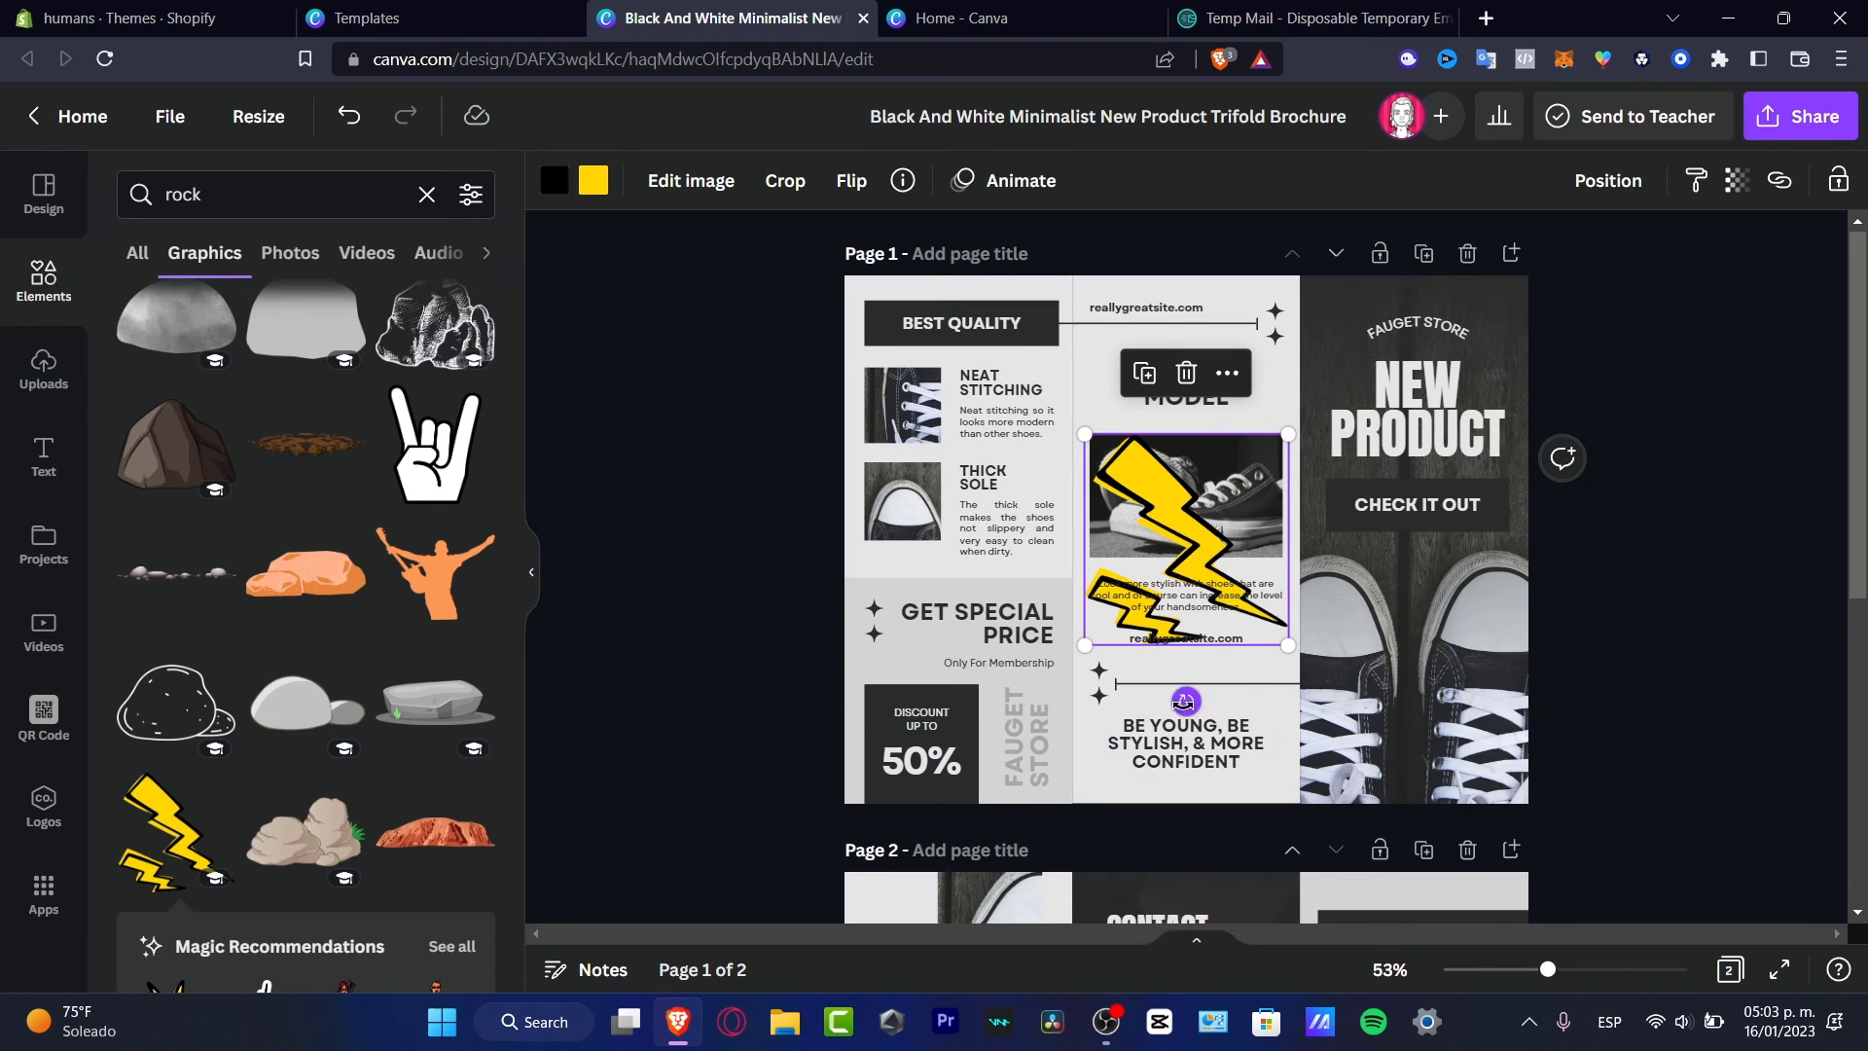
Rotate the lightning bolt graphic clockwise, try a horizontal flip and revert it, and flip the graphic vertically
{"action": "left_click_drag", "start_coordinate": [1186, 701], "coordinate": [1085, 668]}
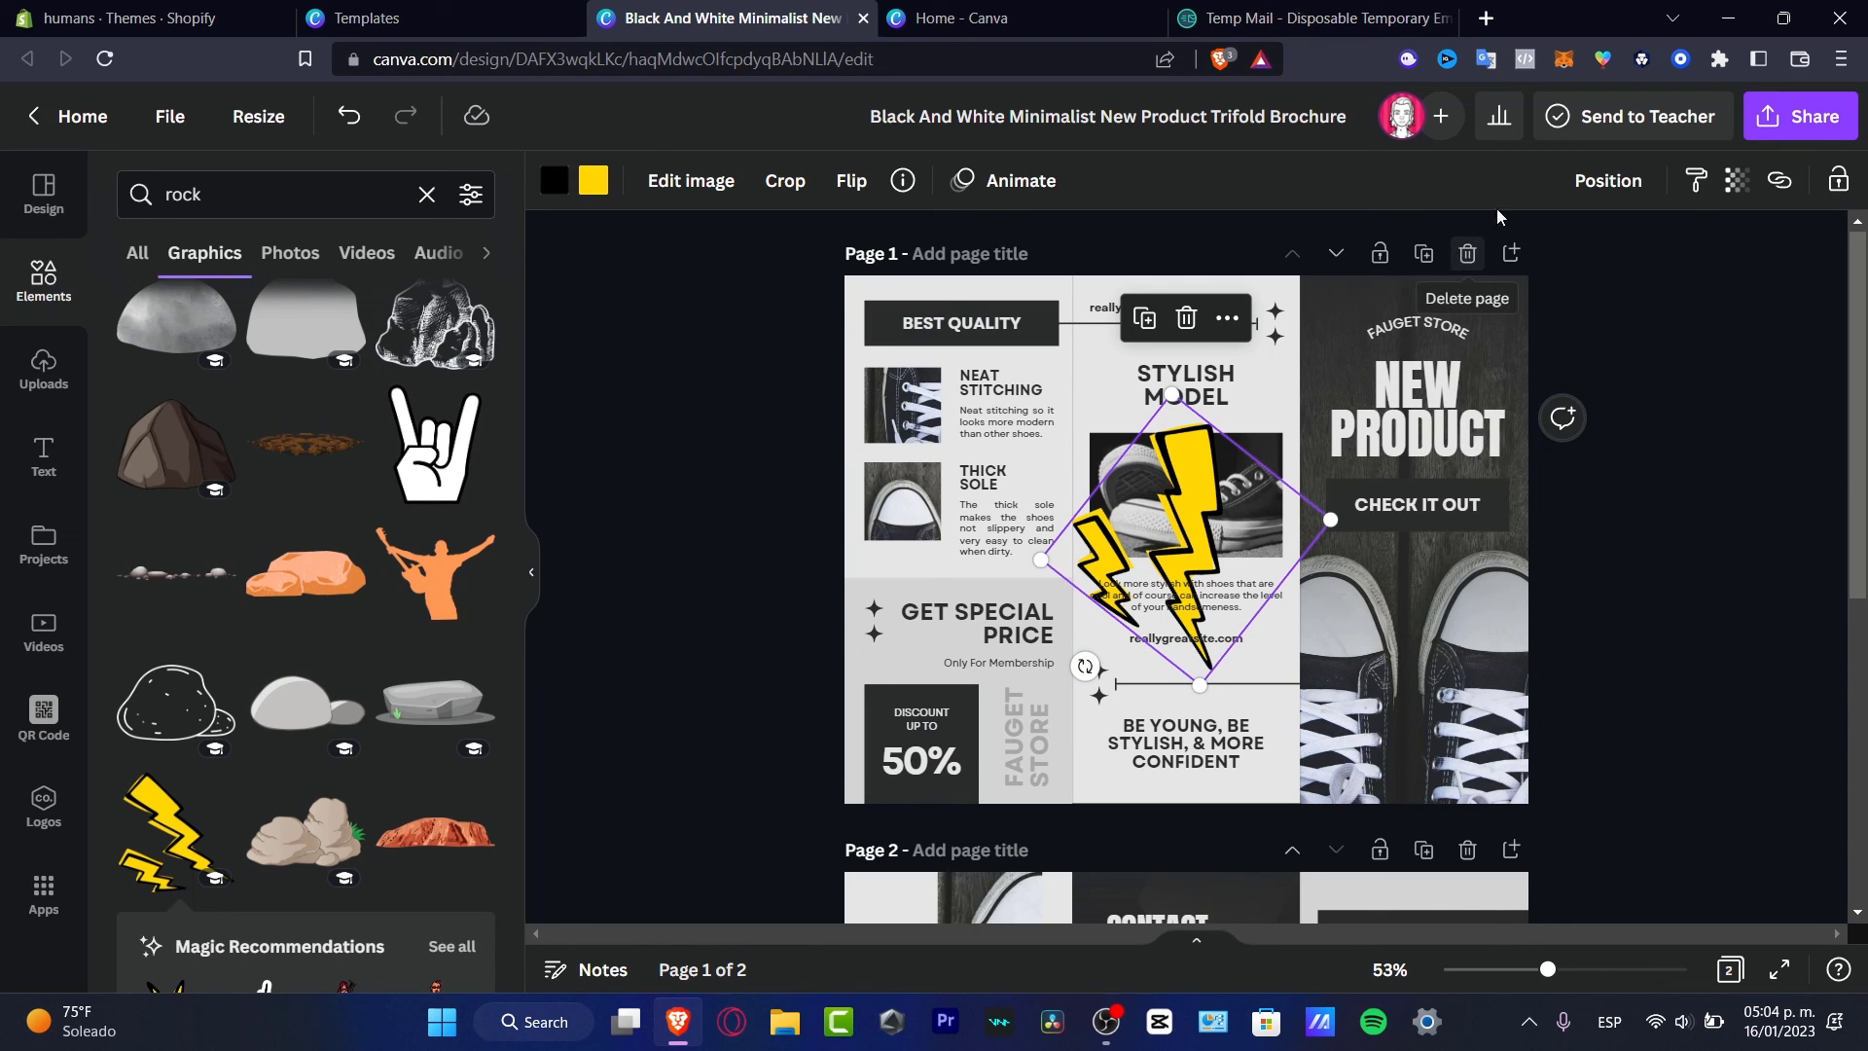
{"action": "left_click", "coordinate": [1623, 194]}
{"action": "left_click", "coordinate": [844, 185]}
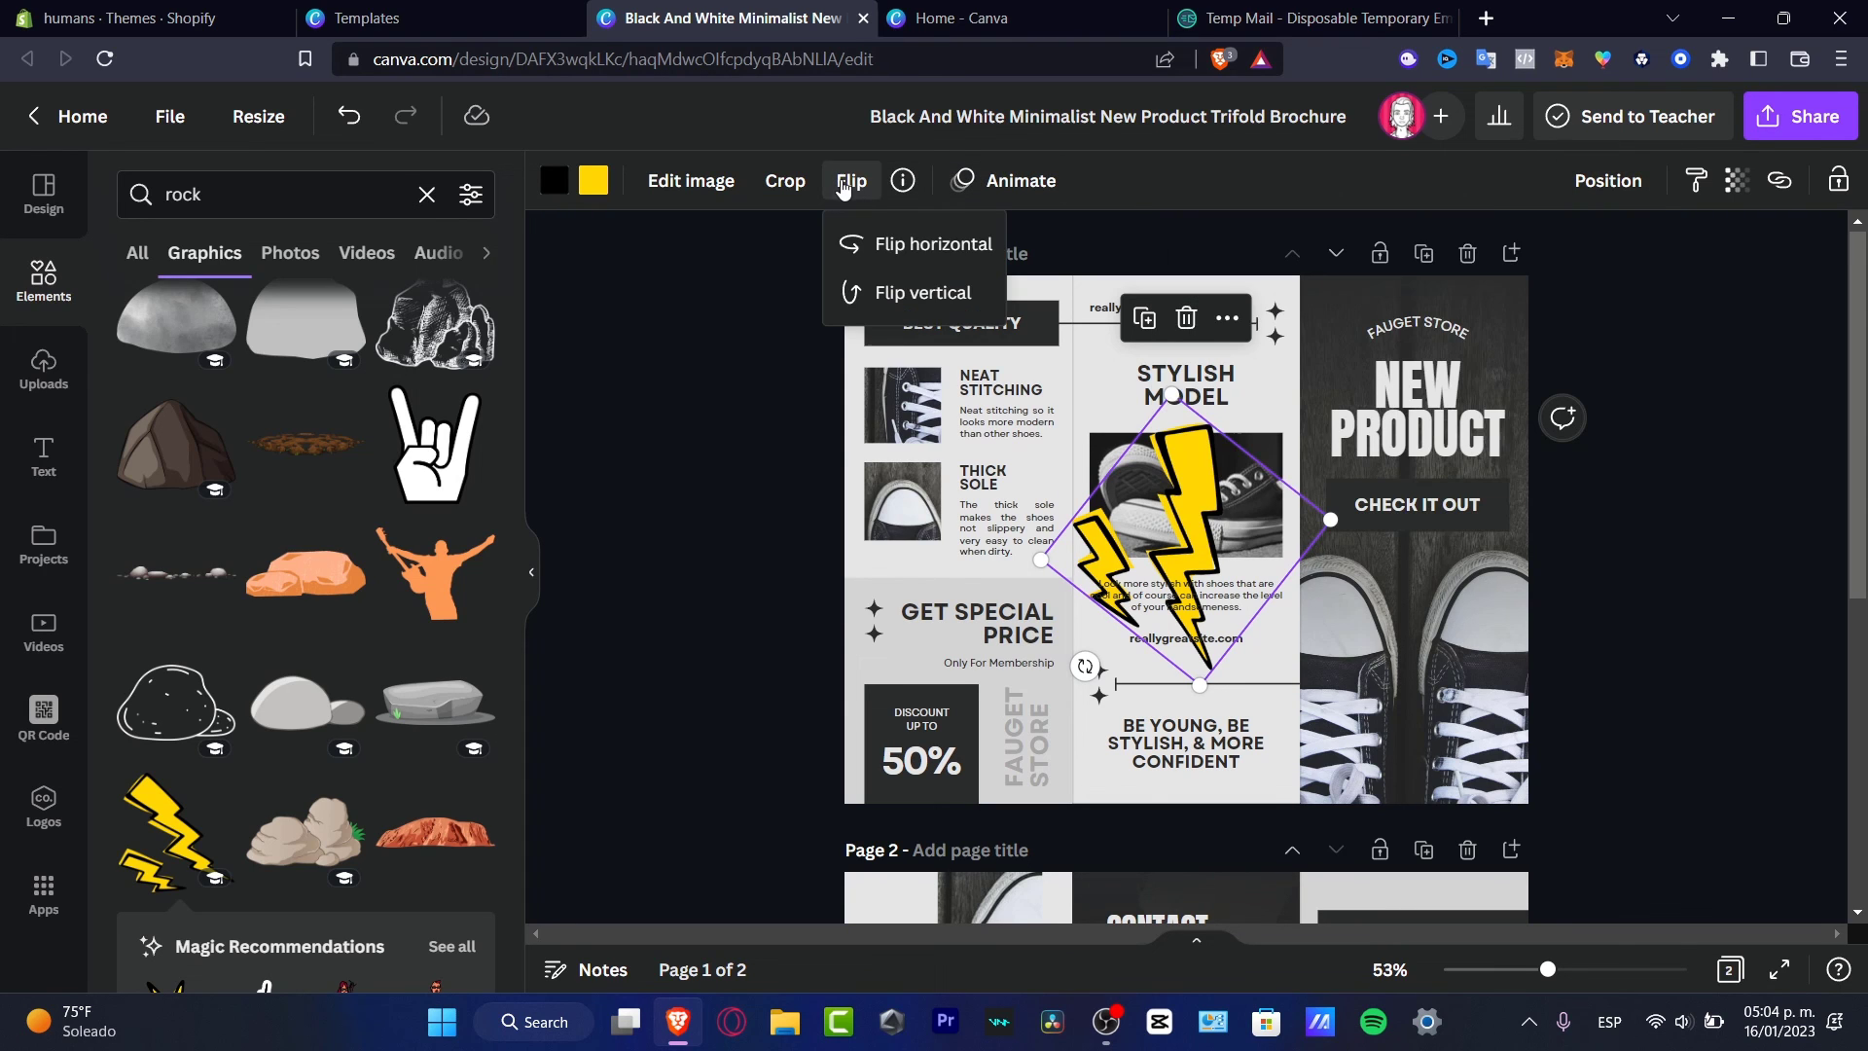
{"action": "left_click", "coordinate": [896, 258]}
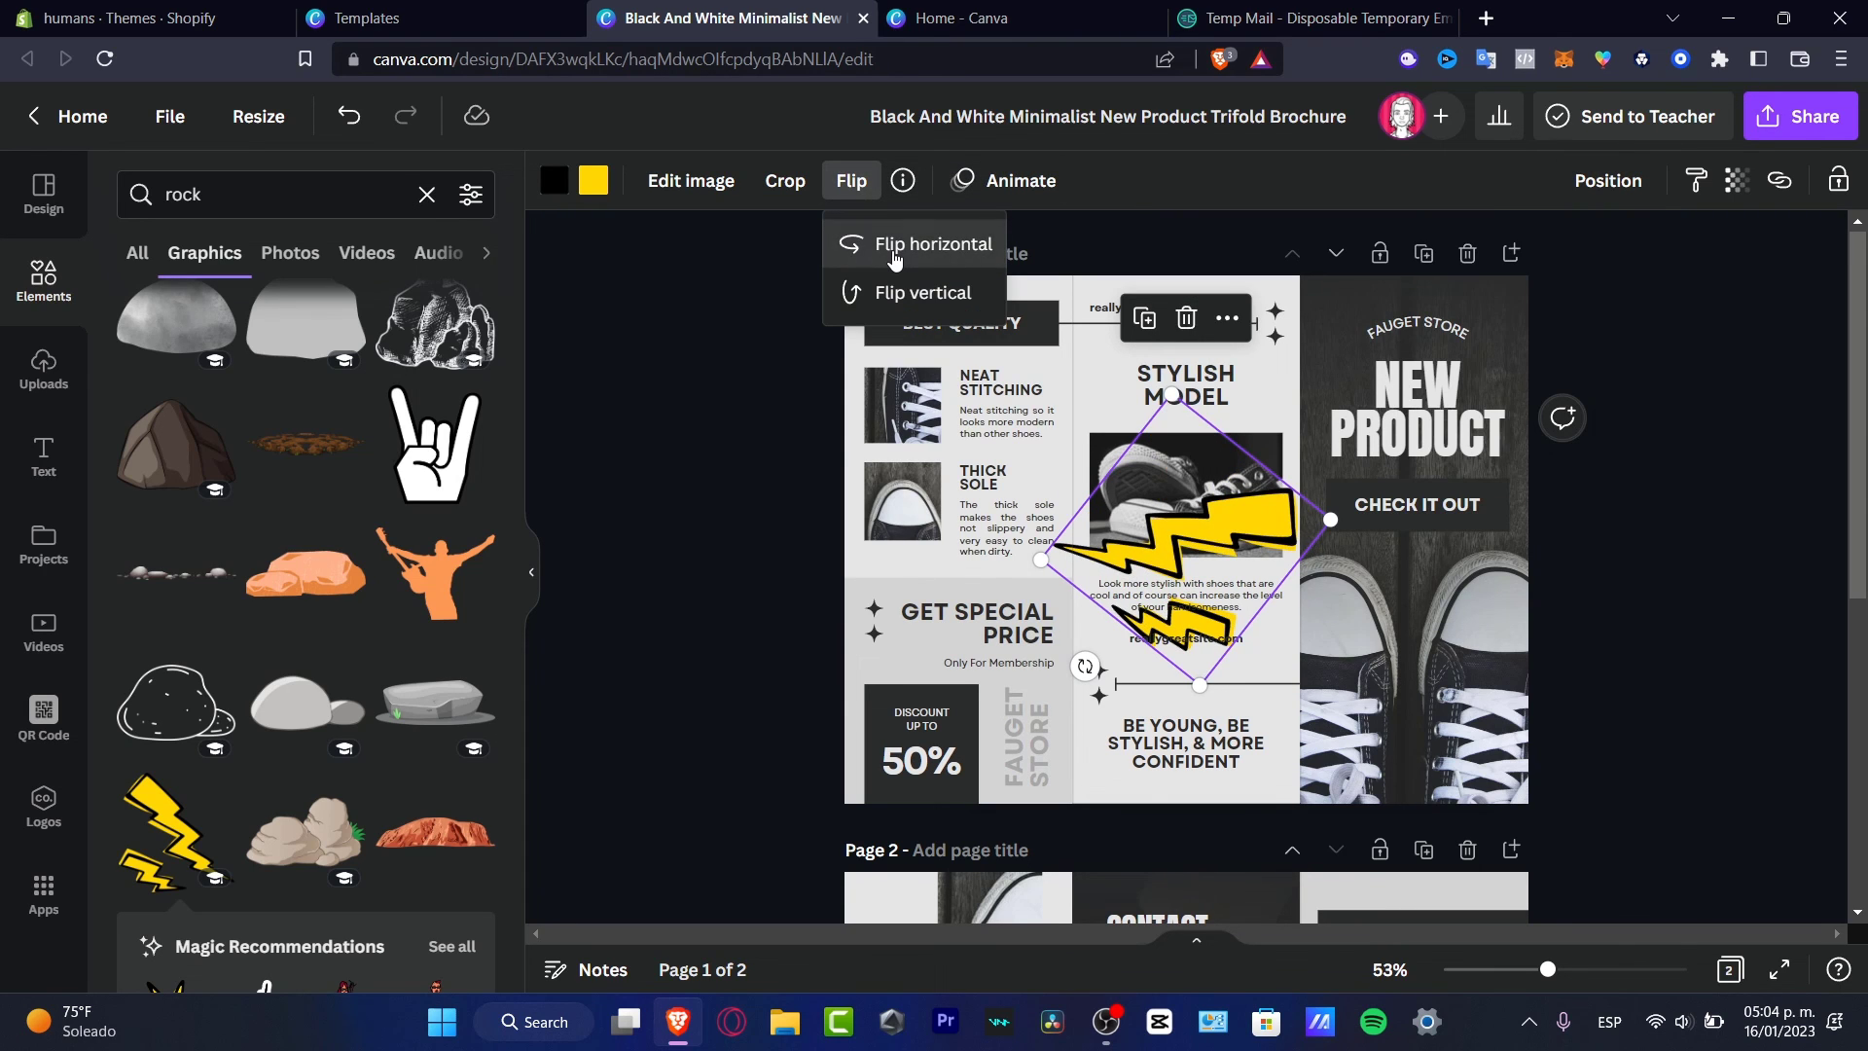
{"action": "left_click", "coordinate": [896, 258]}
{"action": "left_click", "coordinate": [880, 293]}
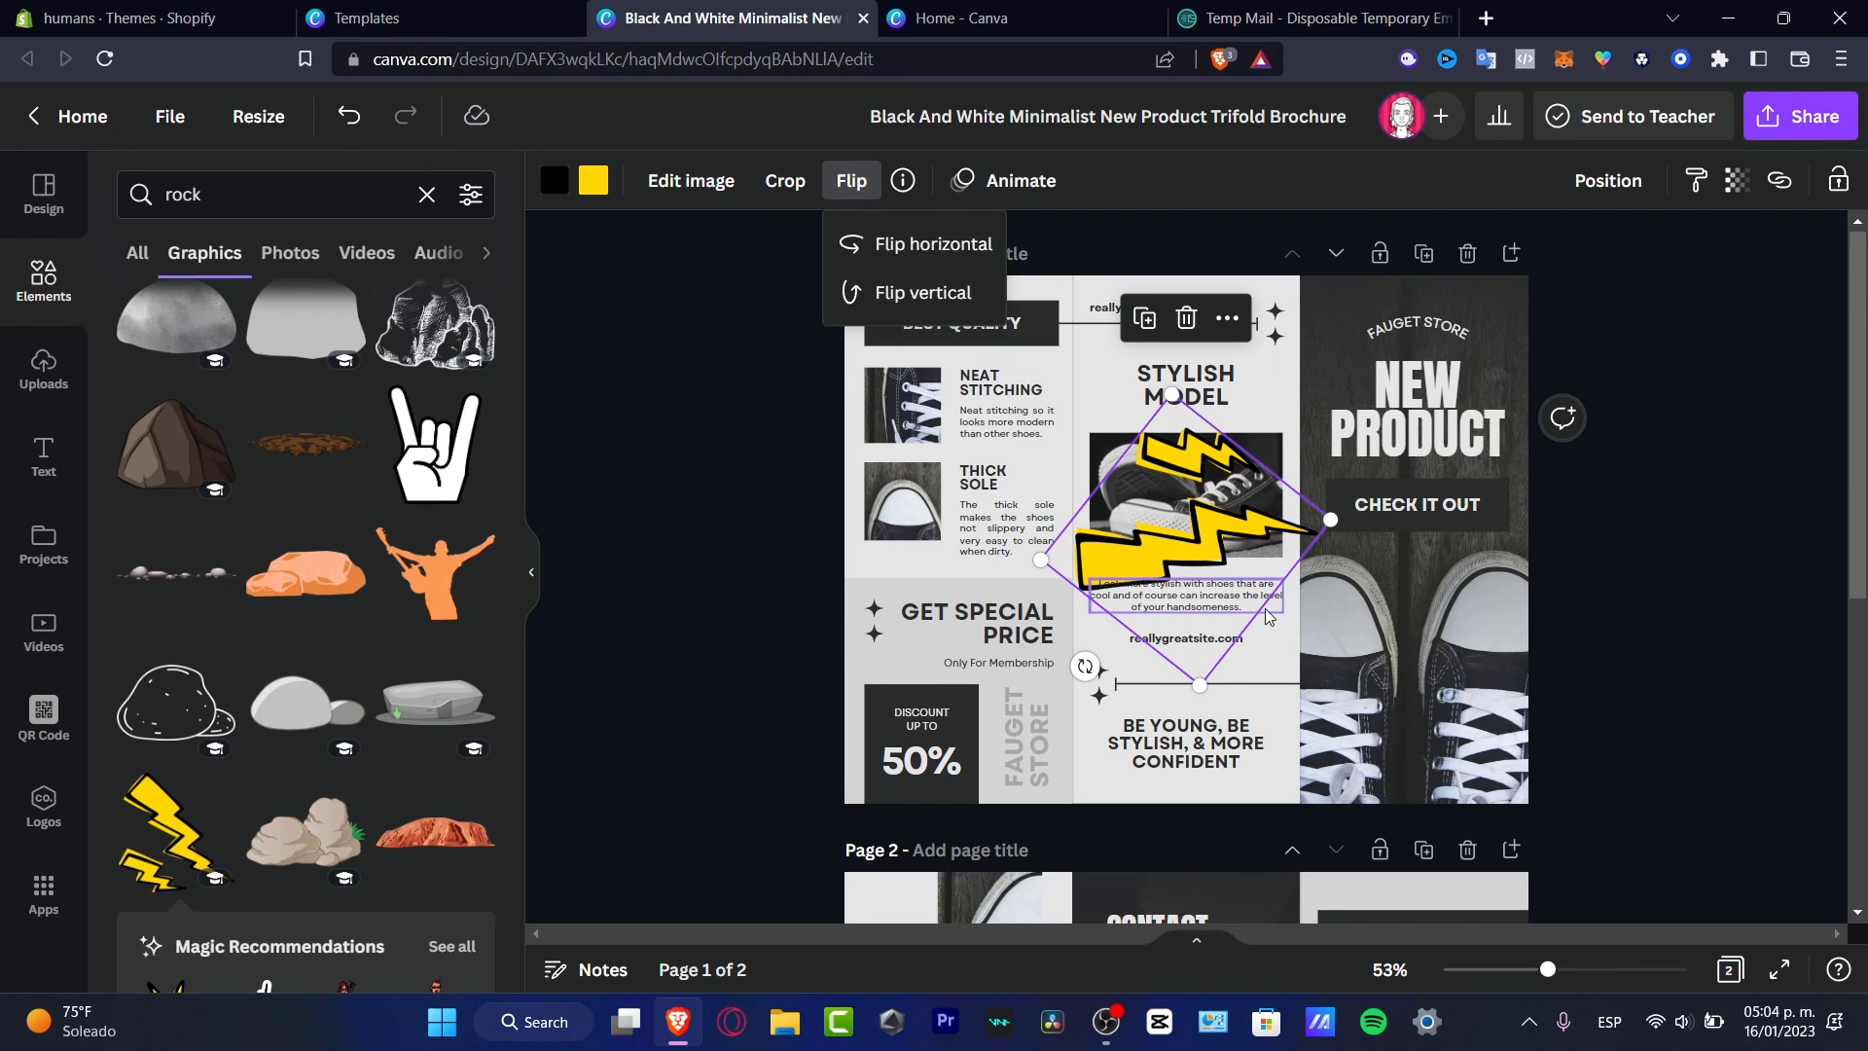
Rotate the lightning bolts to about 133° and place them over the sneakers in the NEW PRODUCT panel
{"action": "left_click_drag", "start_coordinate": [1085, 667], "coordinate": [1029, 370]}
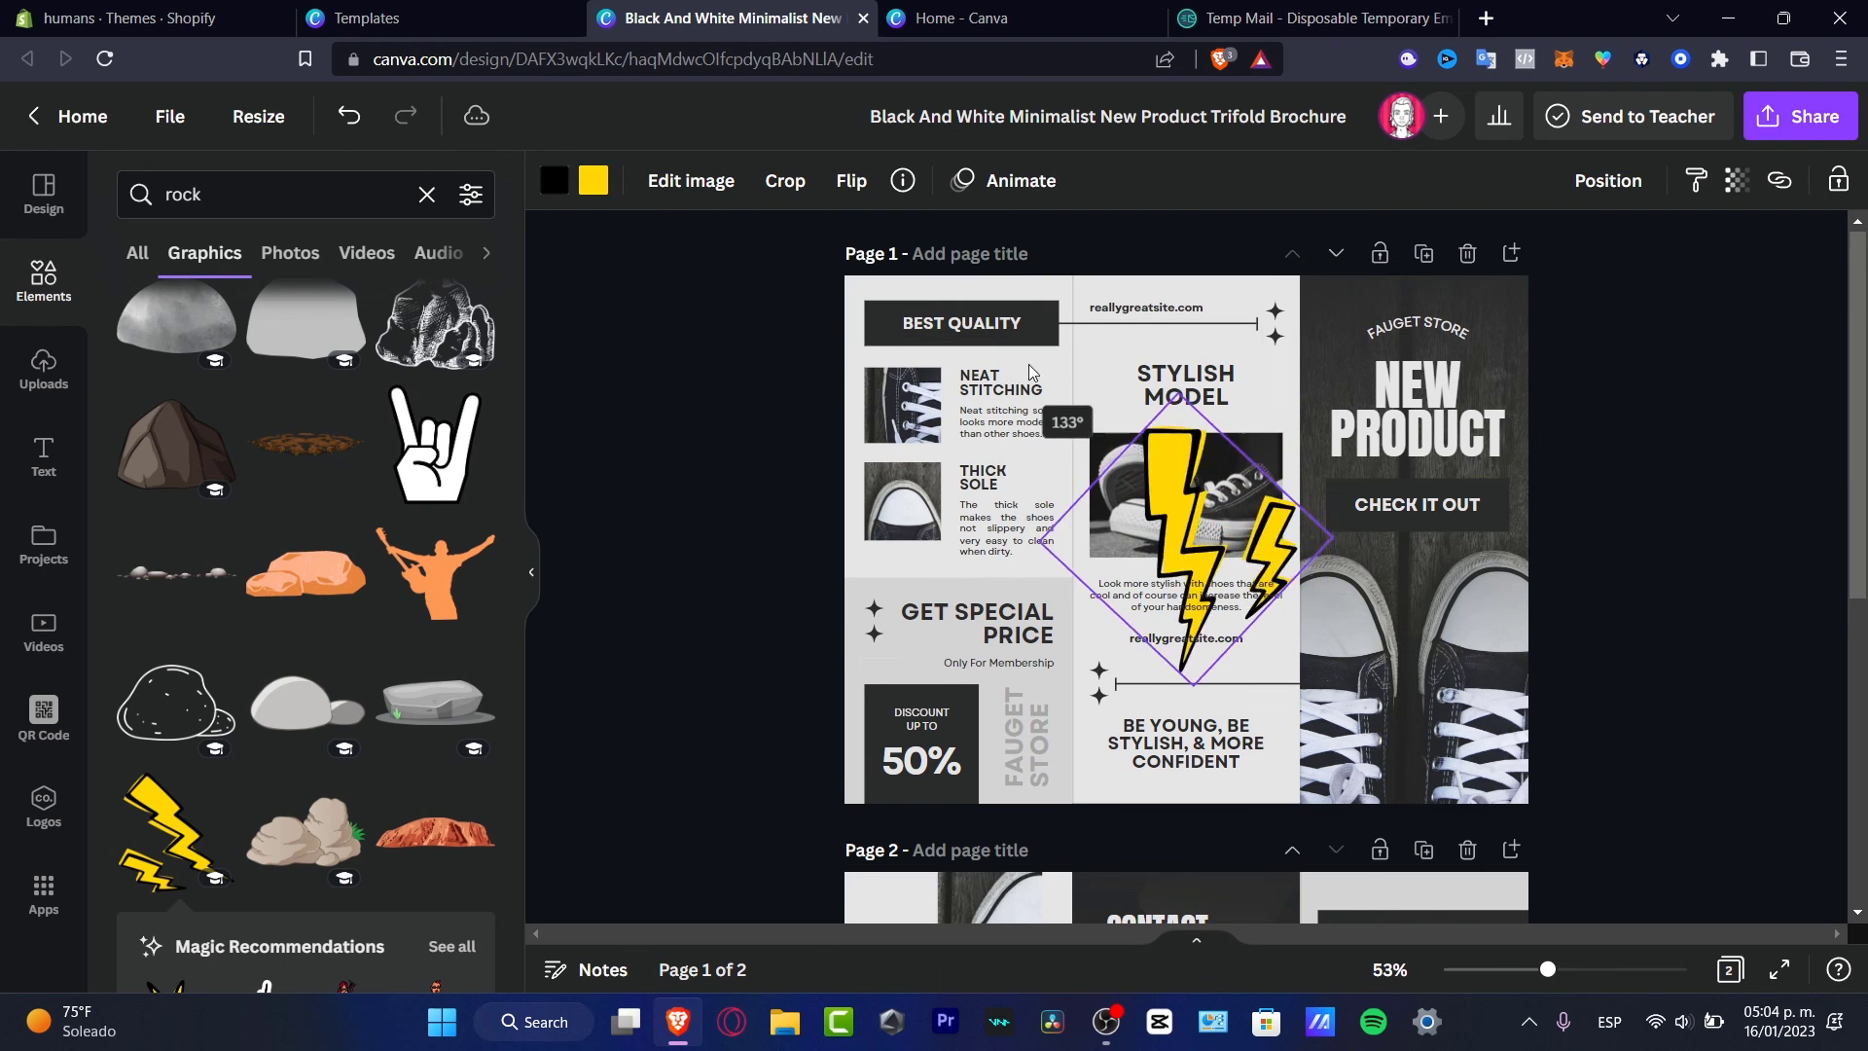
{"action": "left_click_drag", "start_coordinate": [1163, 465], "coordinate": [1399, 637]}
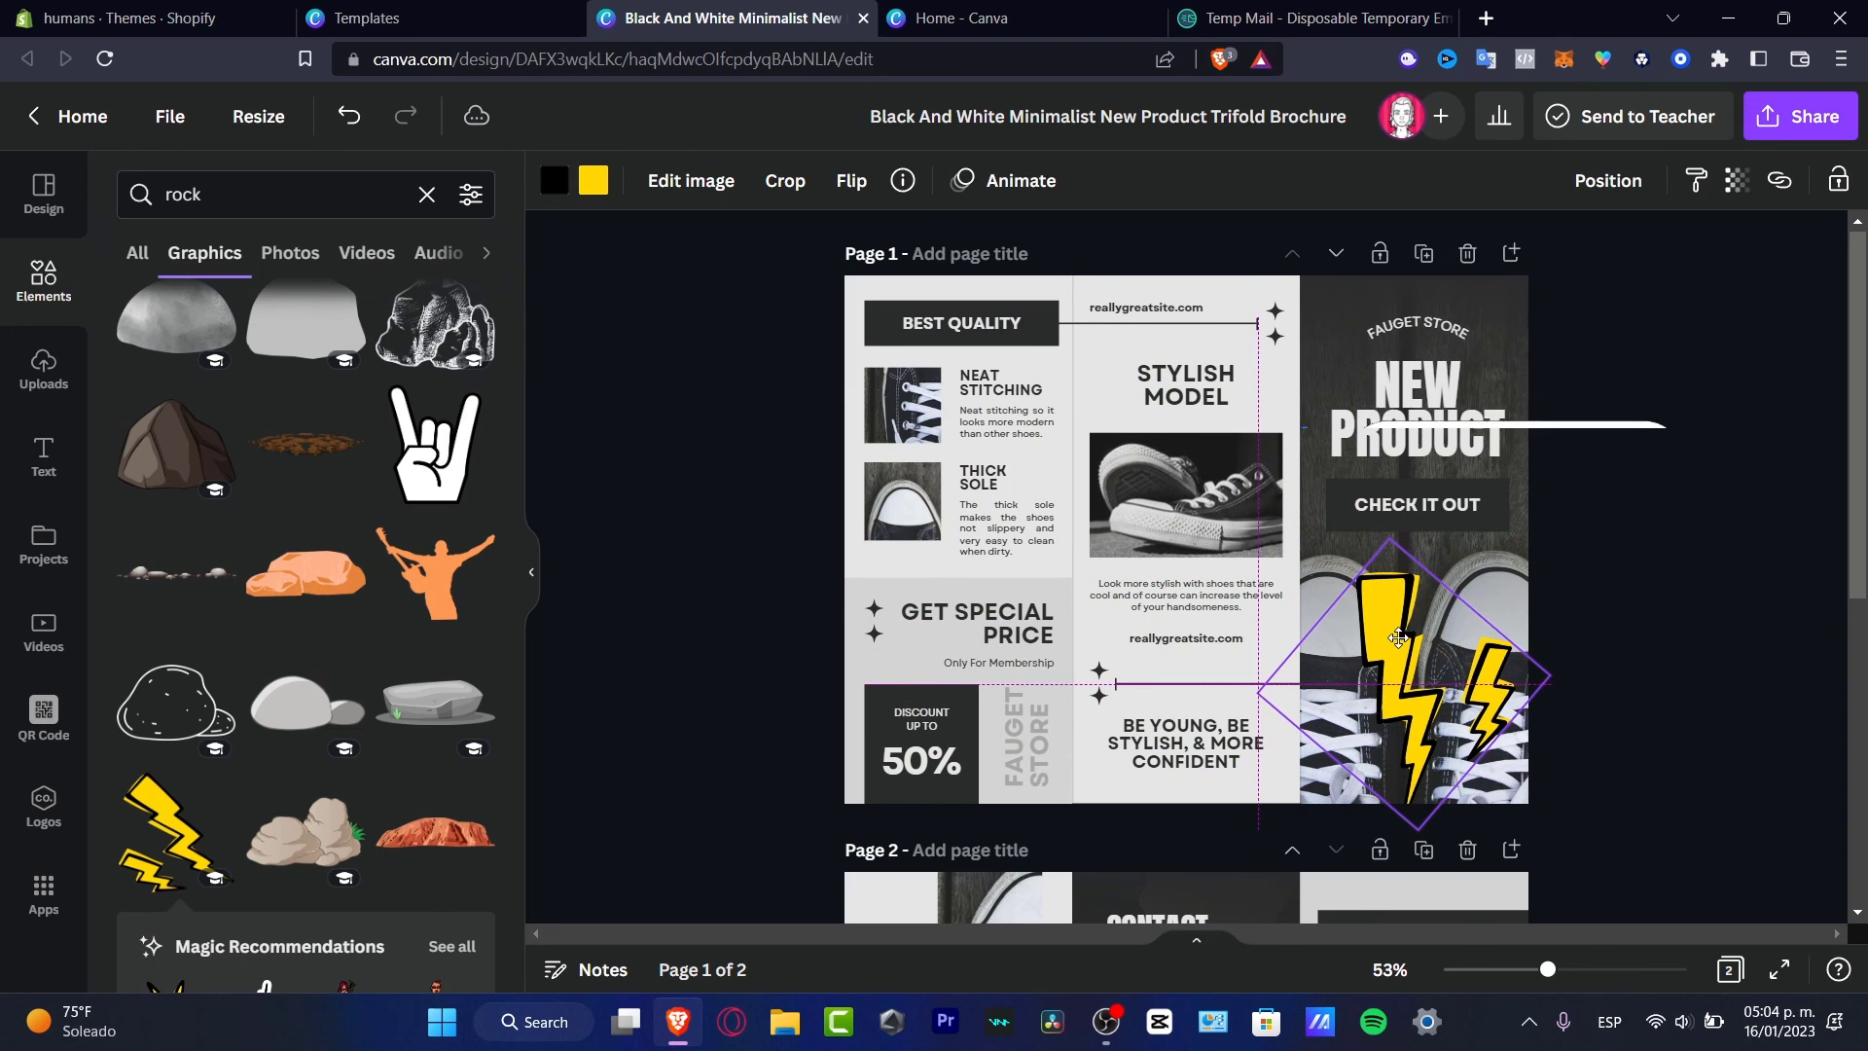
{"action": "left_click", "coordinate": [1670, 518]}
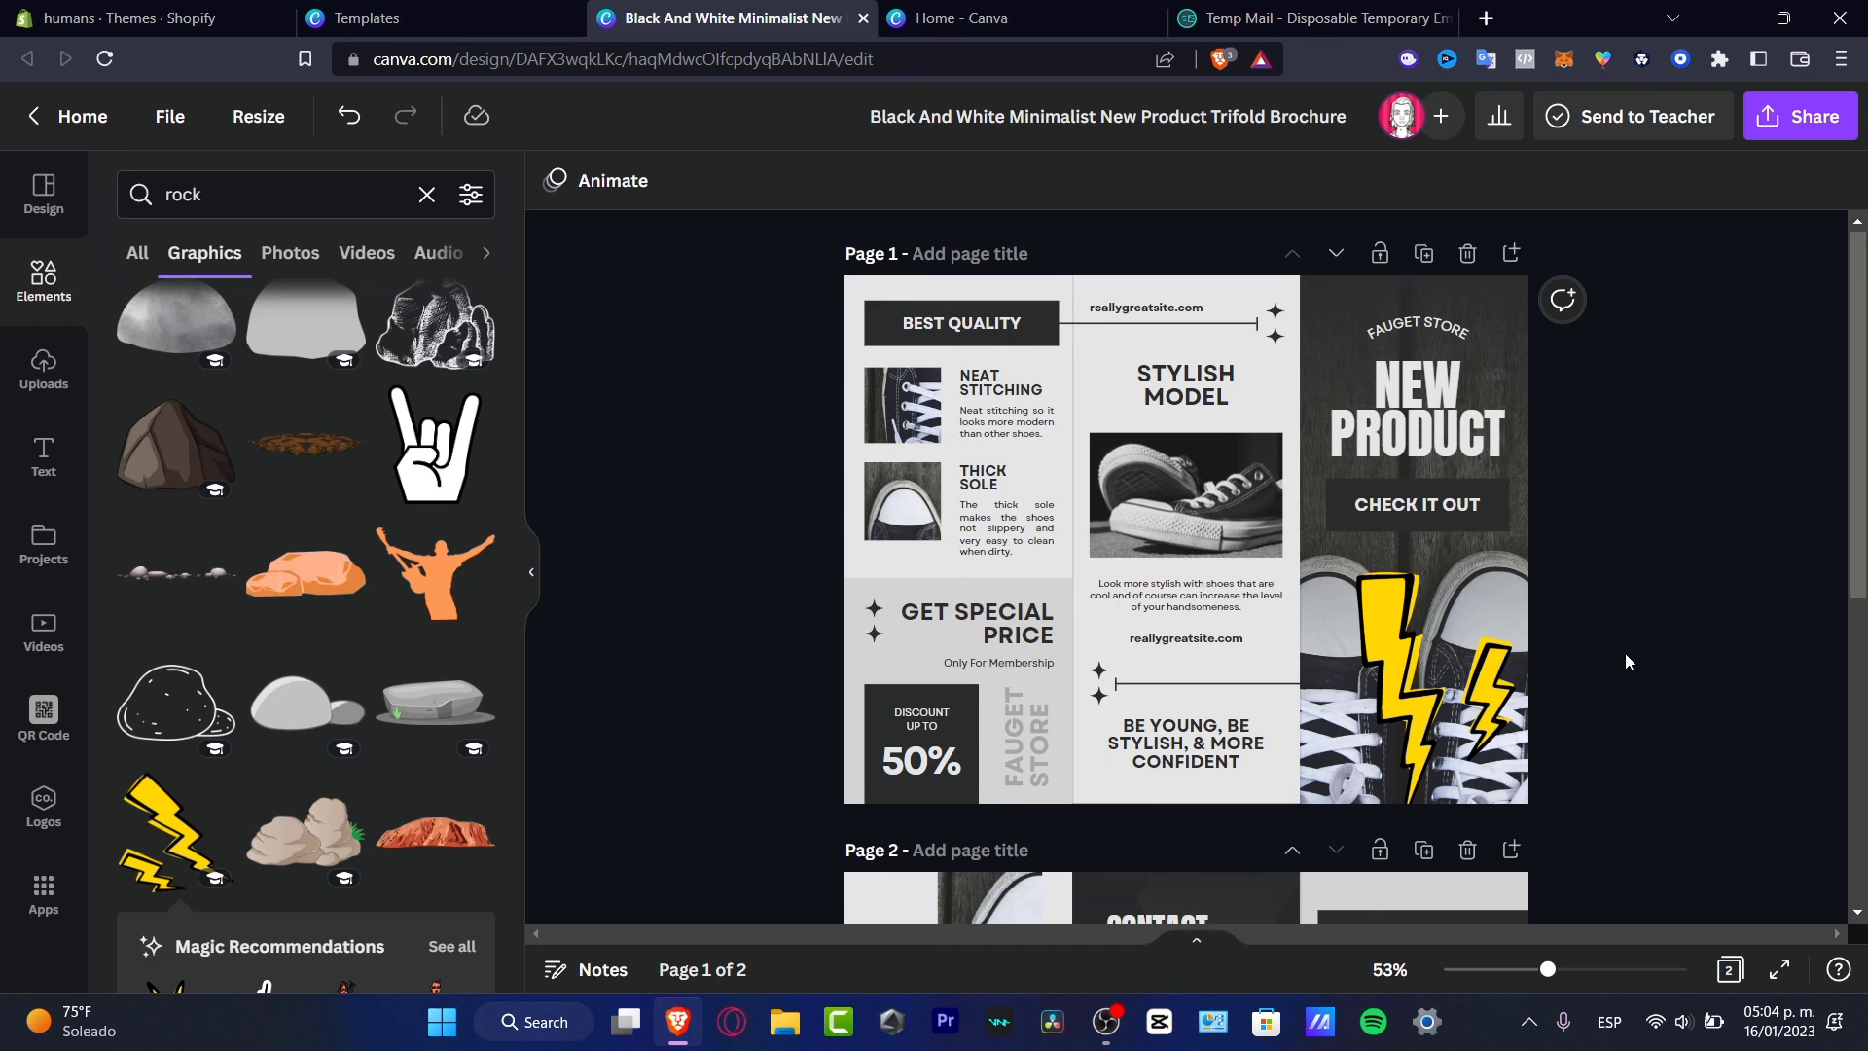